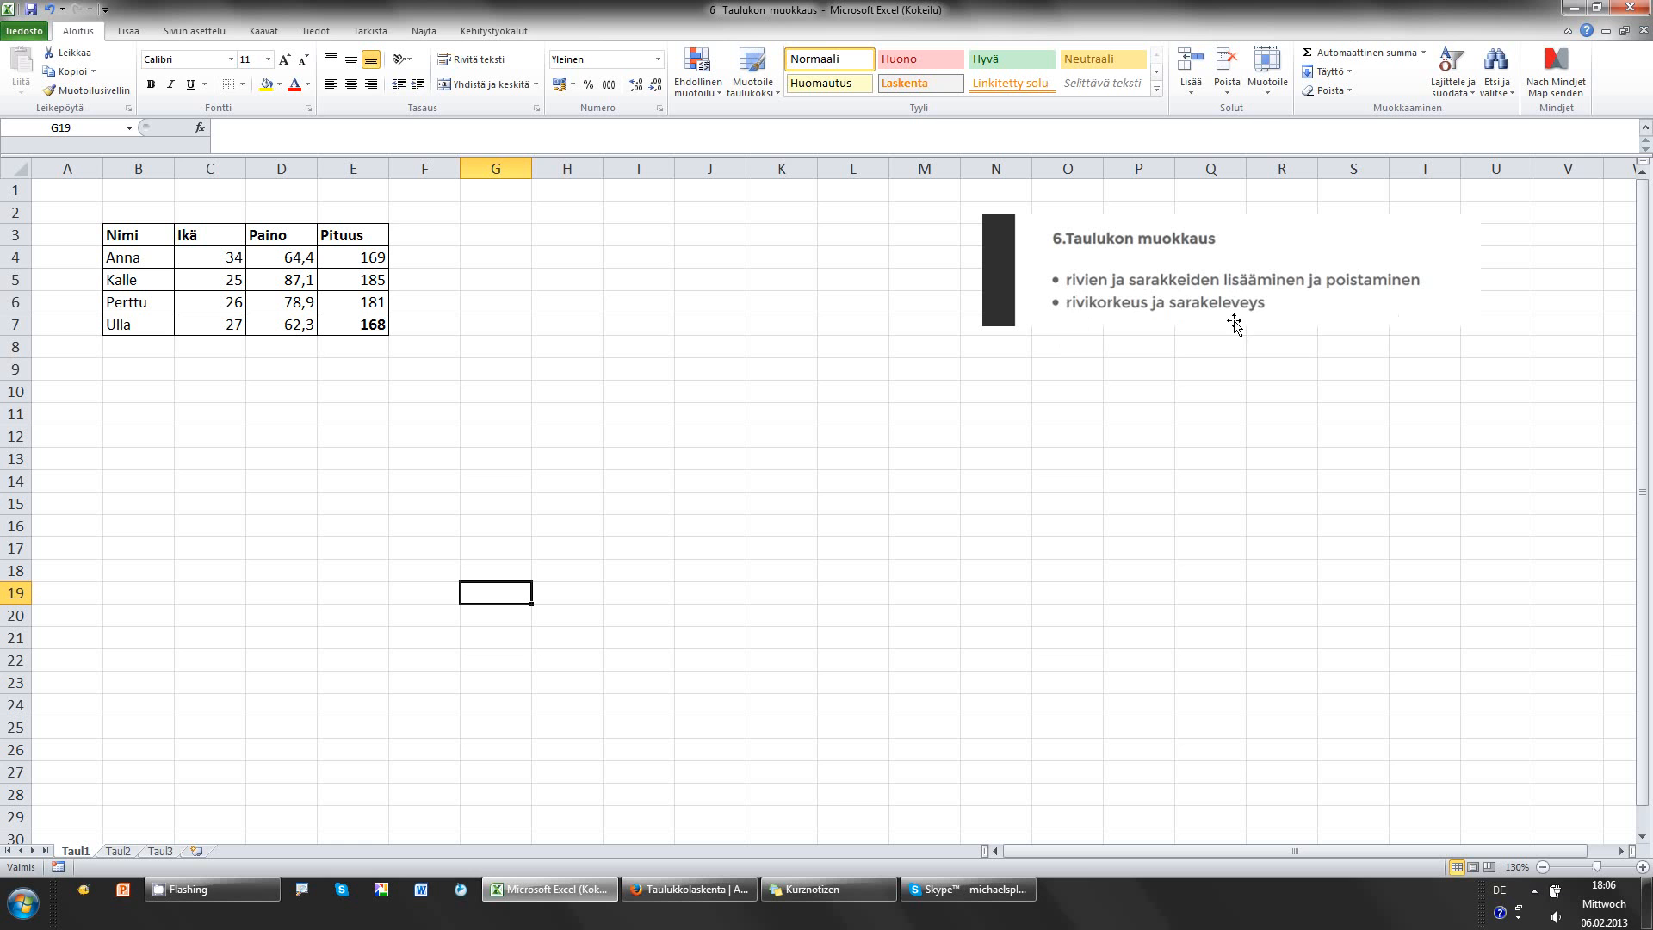
- Examine the table in B3:E7, going through its Nimi, Ikä, Paino and Pituus headings and the values beneath them
{"action": "left_click", "coordinate": [579, 387]}
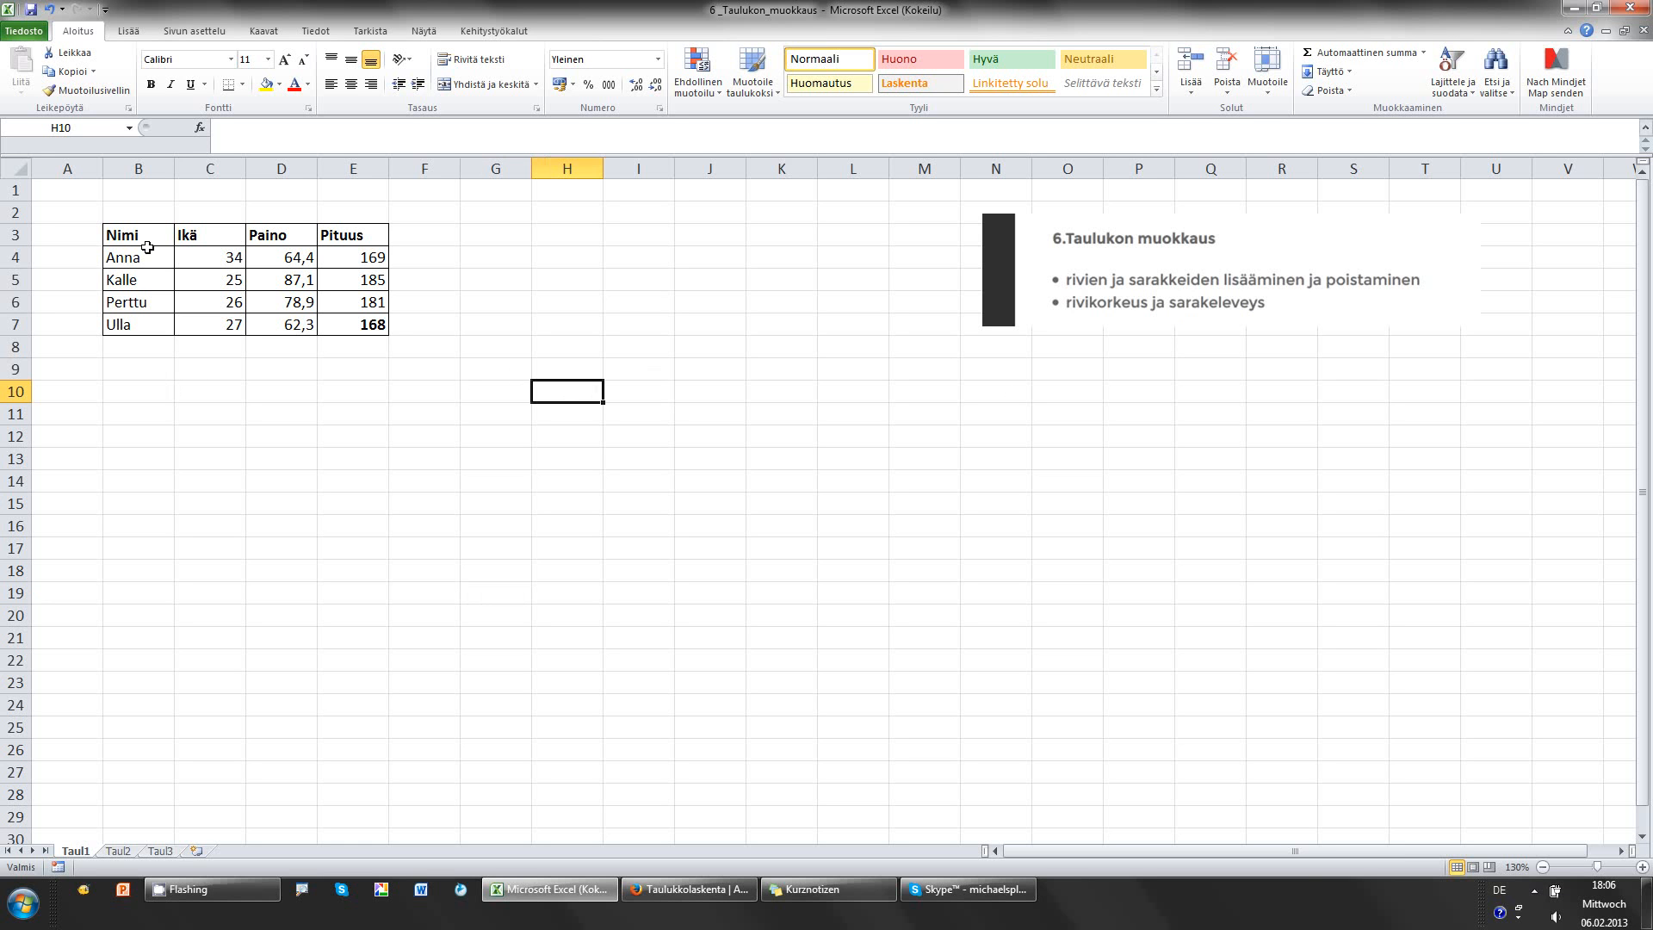
{"action": "left_click_drag", "start_coordinate": [147, 247], "coordinate": [370, 327]}
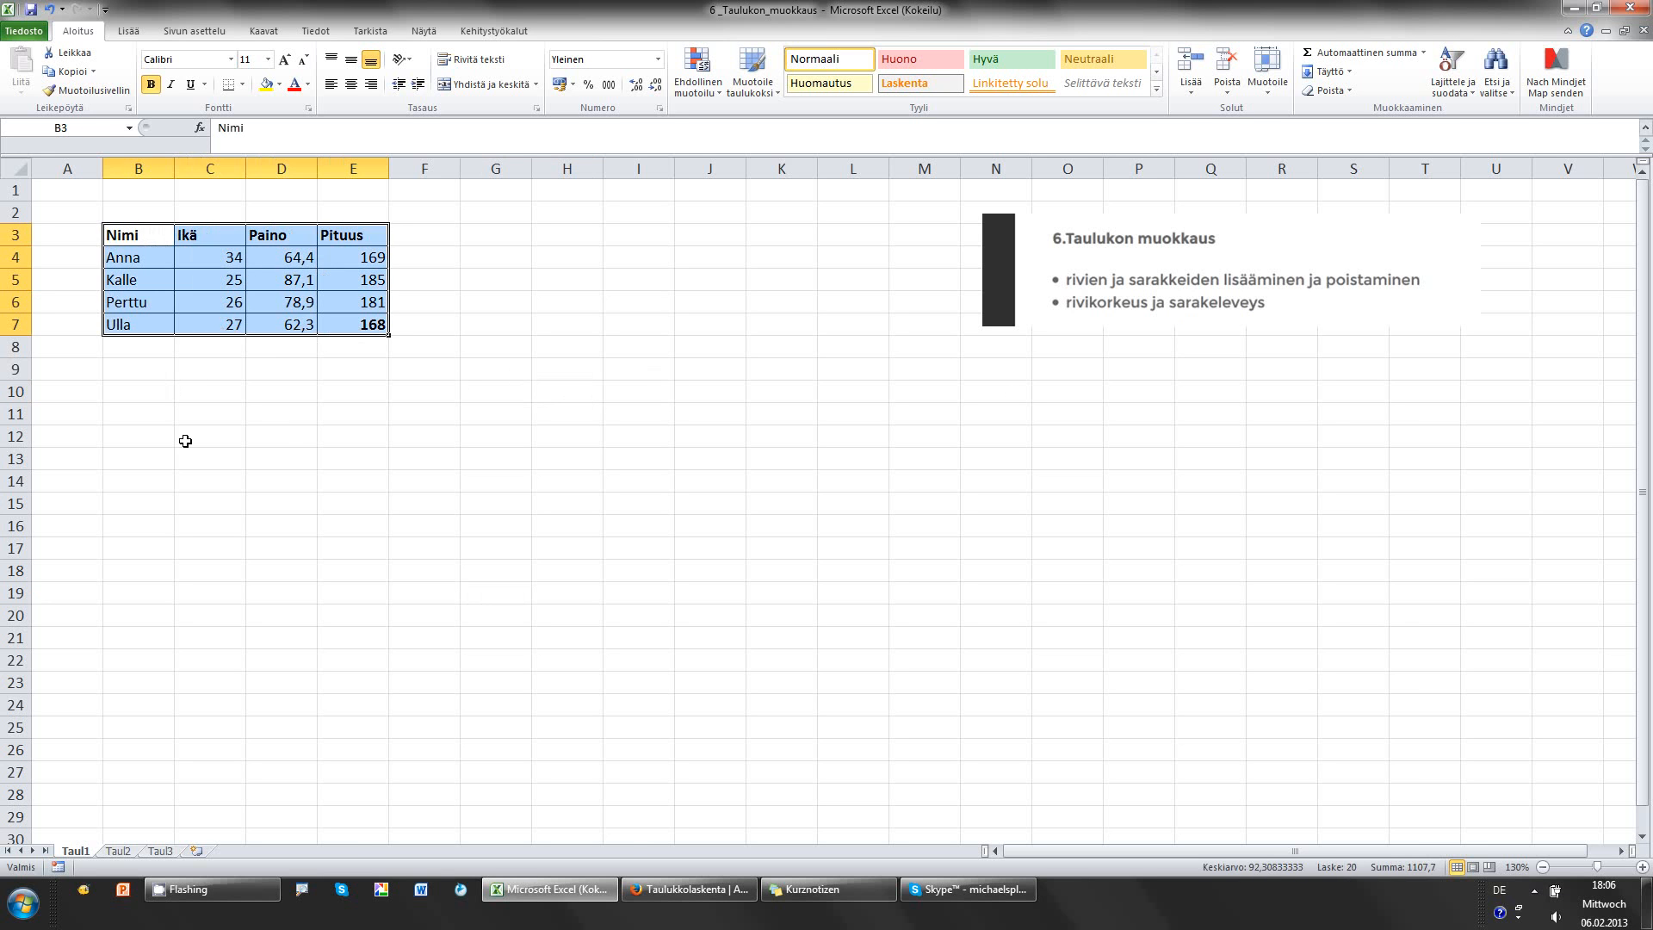
{"action": "left_click", "coordinate": [160, 389]}
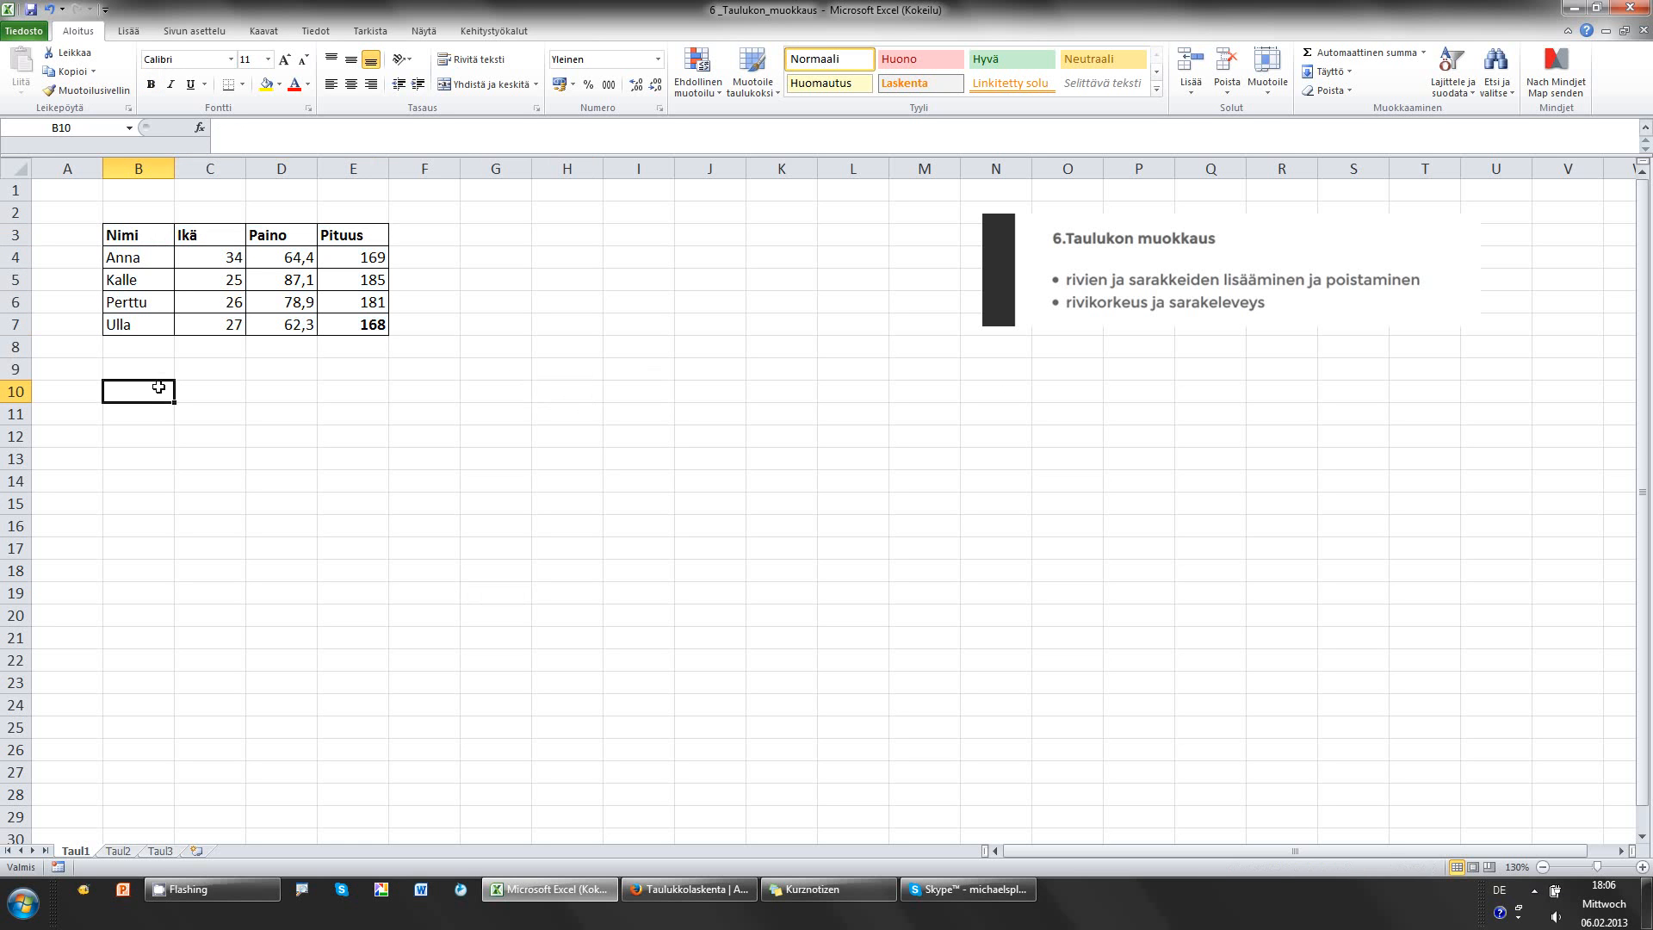
{"action": "left_click", "coordinate": [142, 234]}
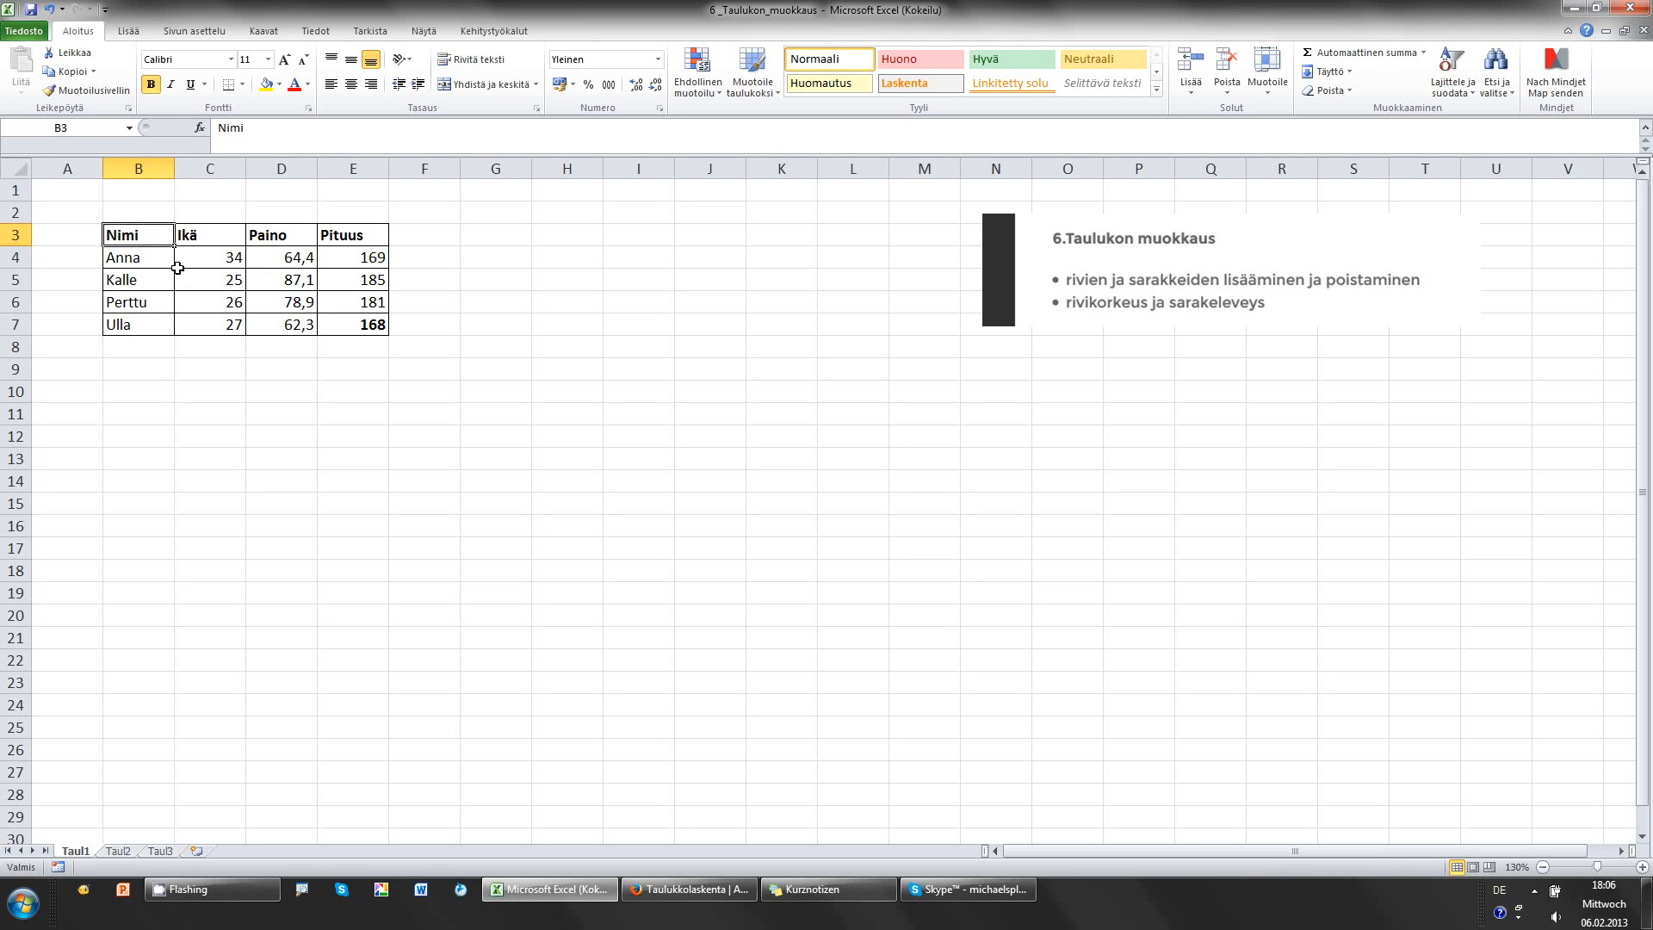
{"action": "left_click", "coordinate": [212, 239]}
{"action": "left_click", "coordinate": [284, 238]}
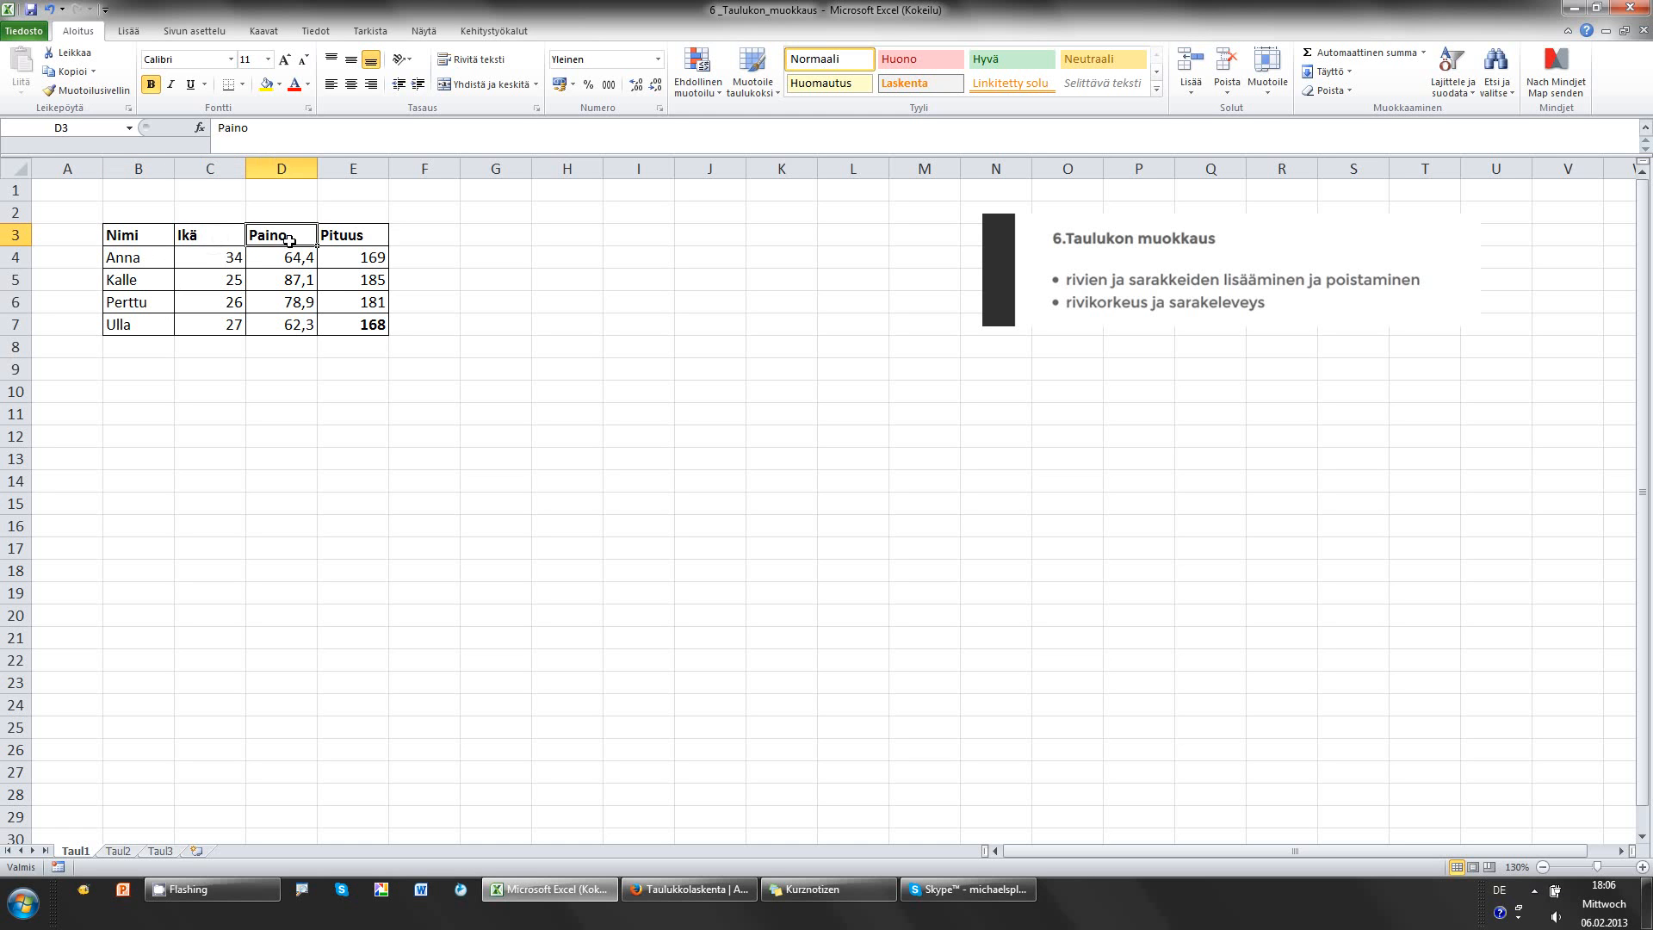
{"action": "left_click", "coordinate": [360, 235]}
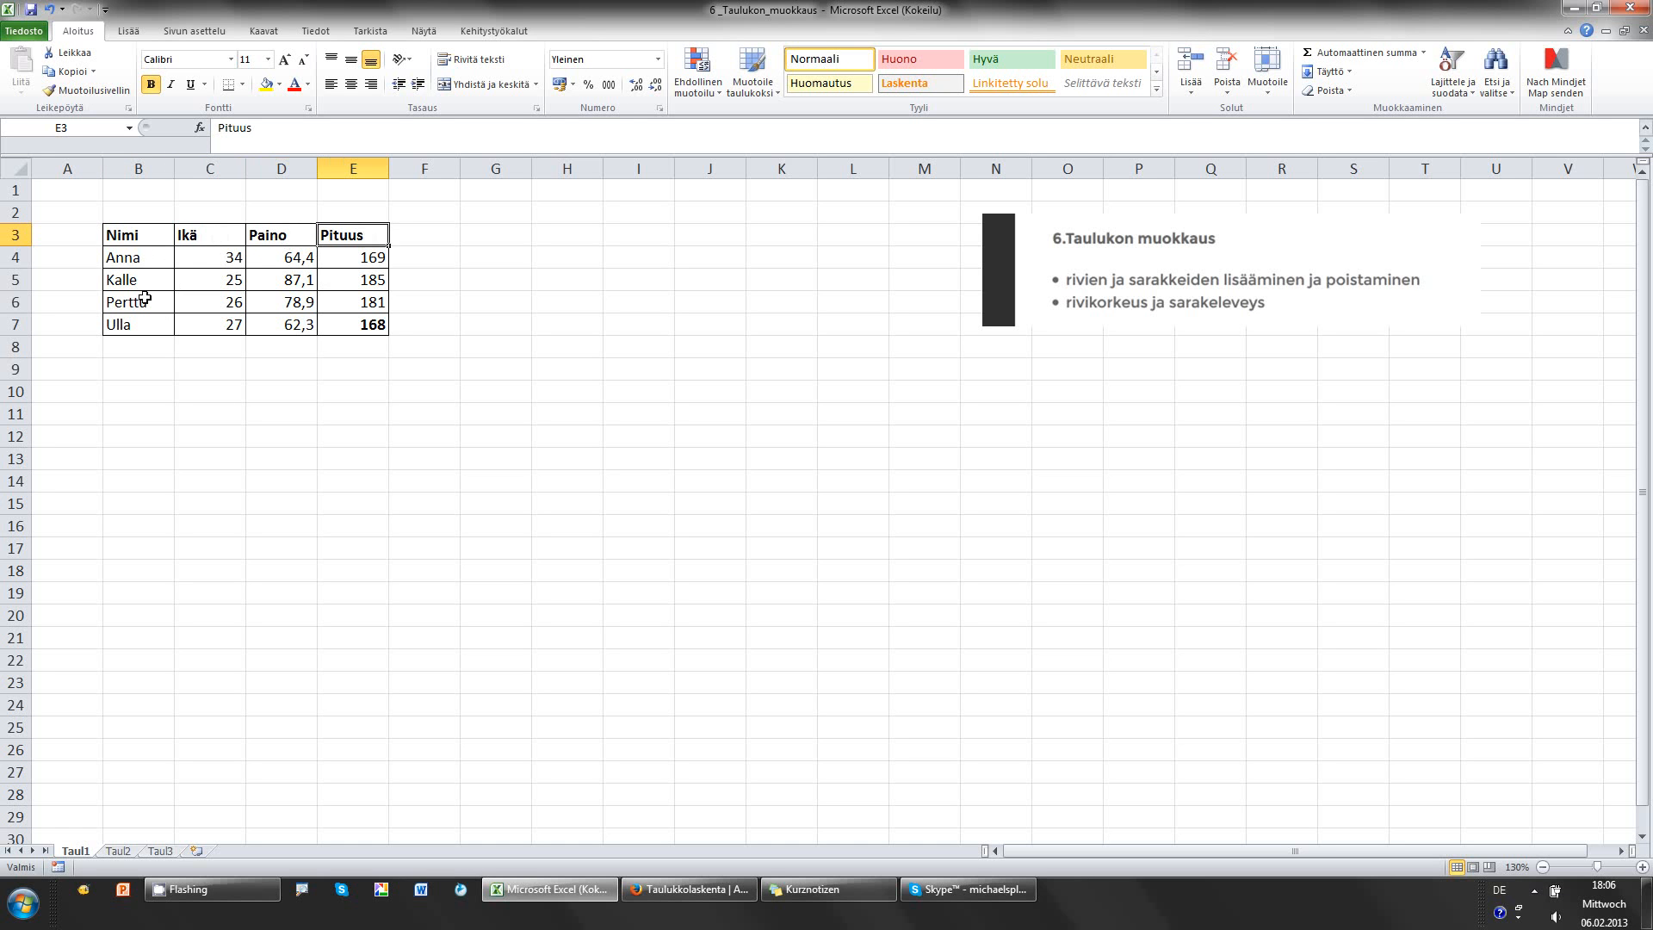
{"action": "left_click", "coordinate": [144, 260]}
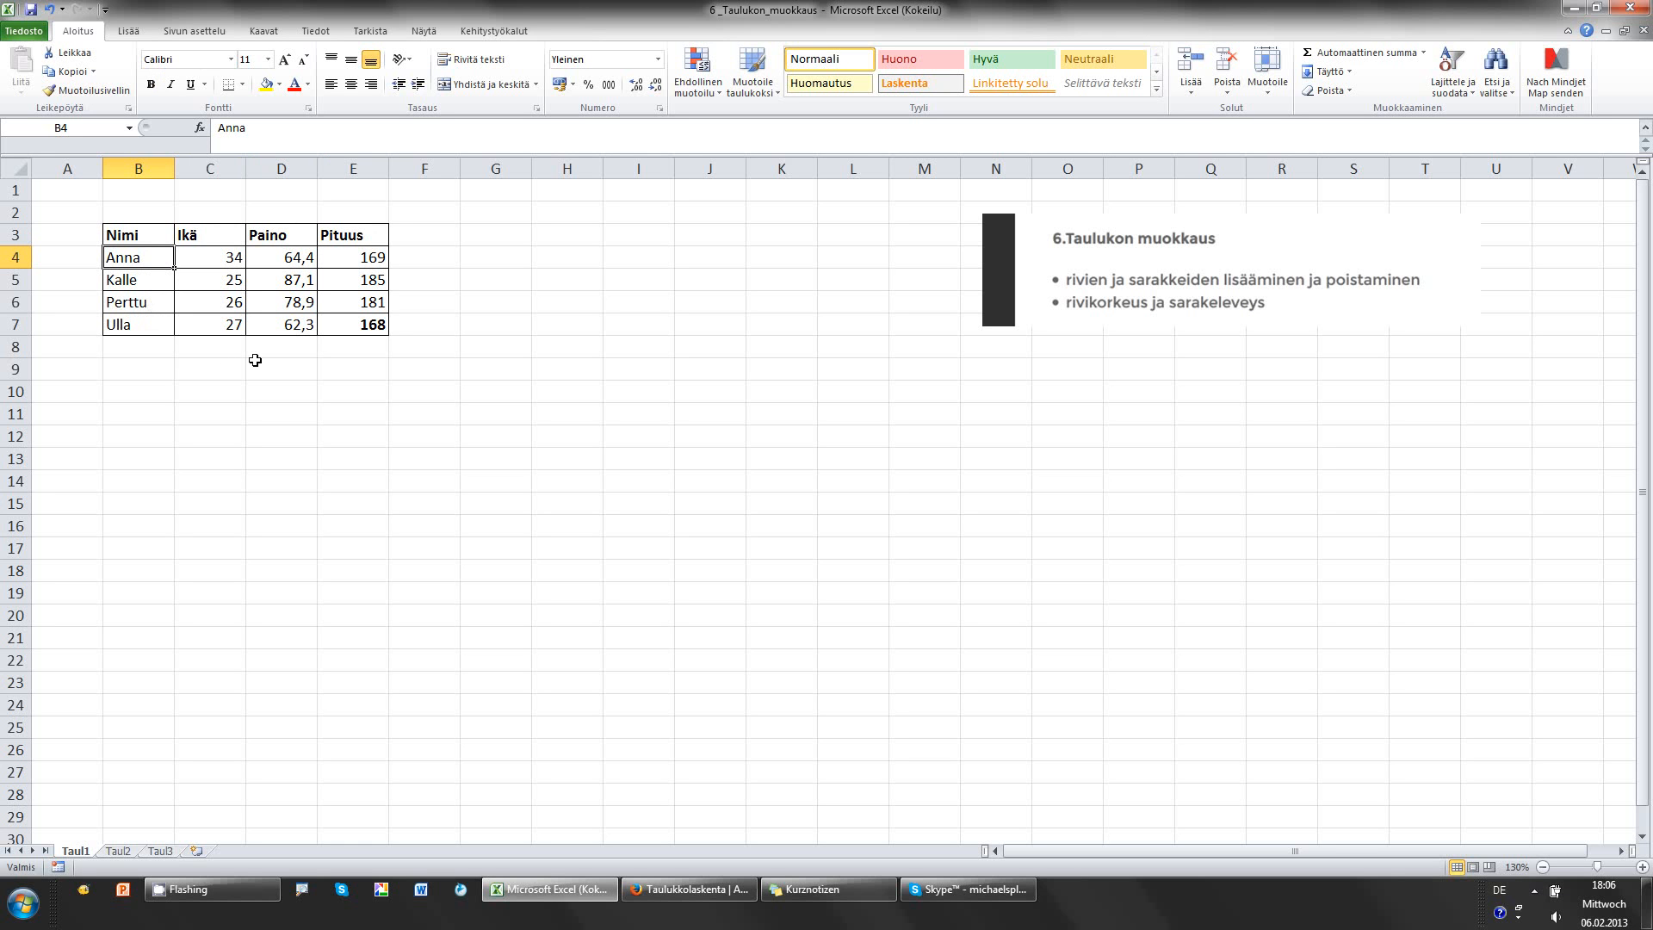
{"action": "left_click", "coordinate": [203, 323]}
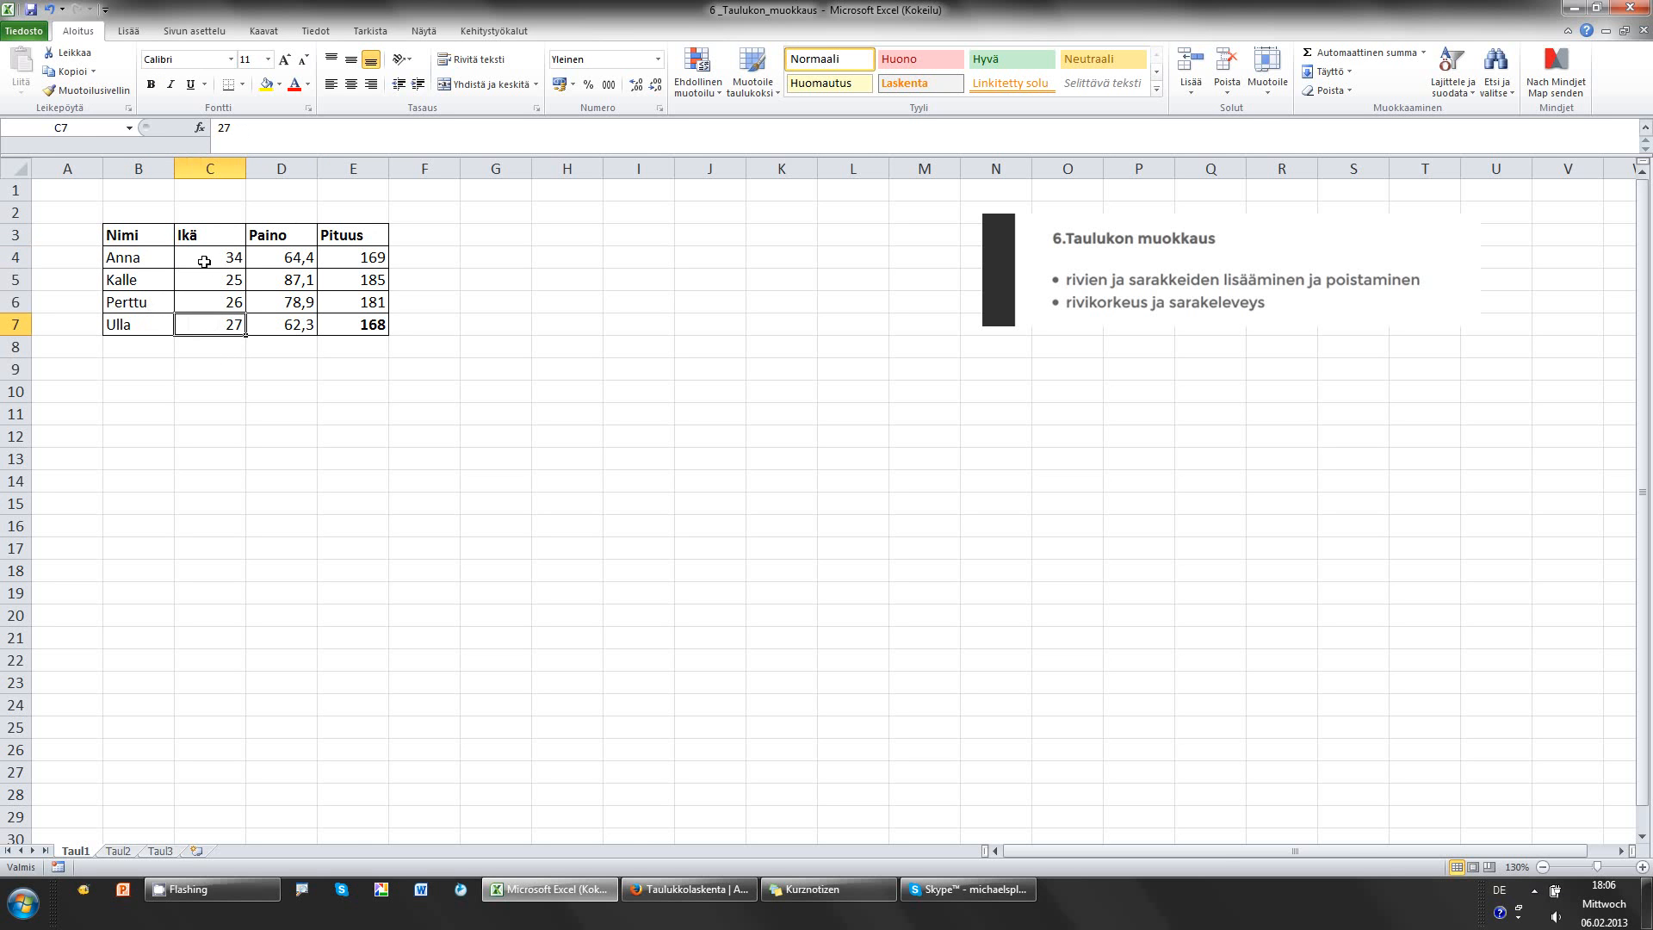
{"action": "left_click_drag", "start_coordinate": [204, 262], "coordinate": [211, 325]}
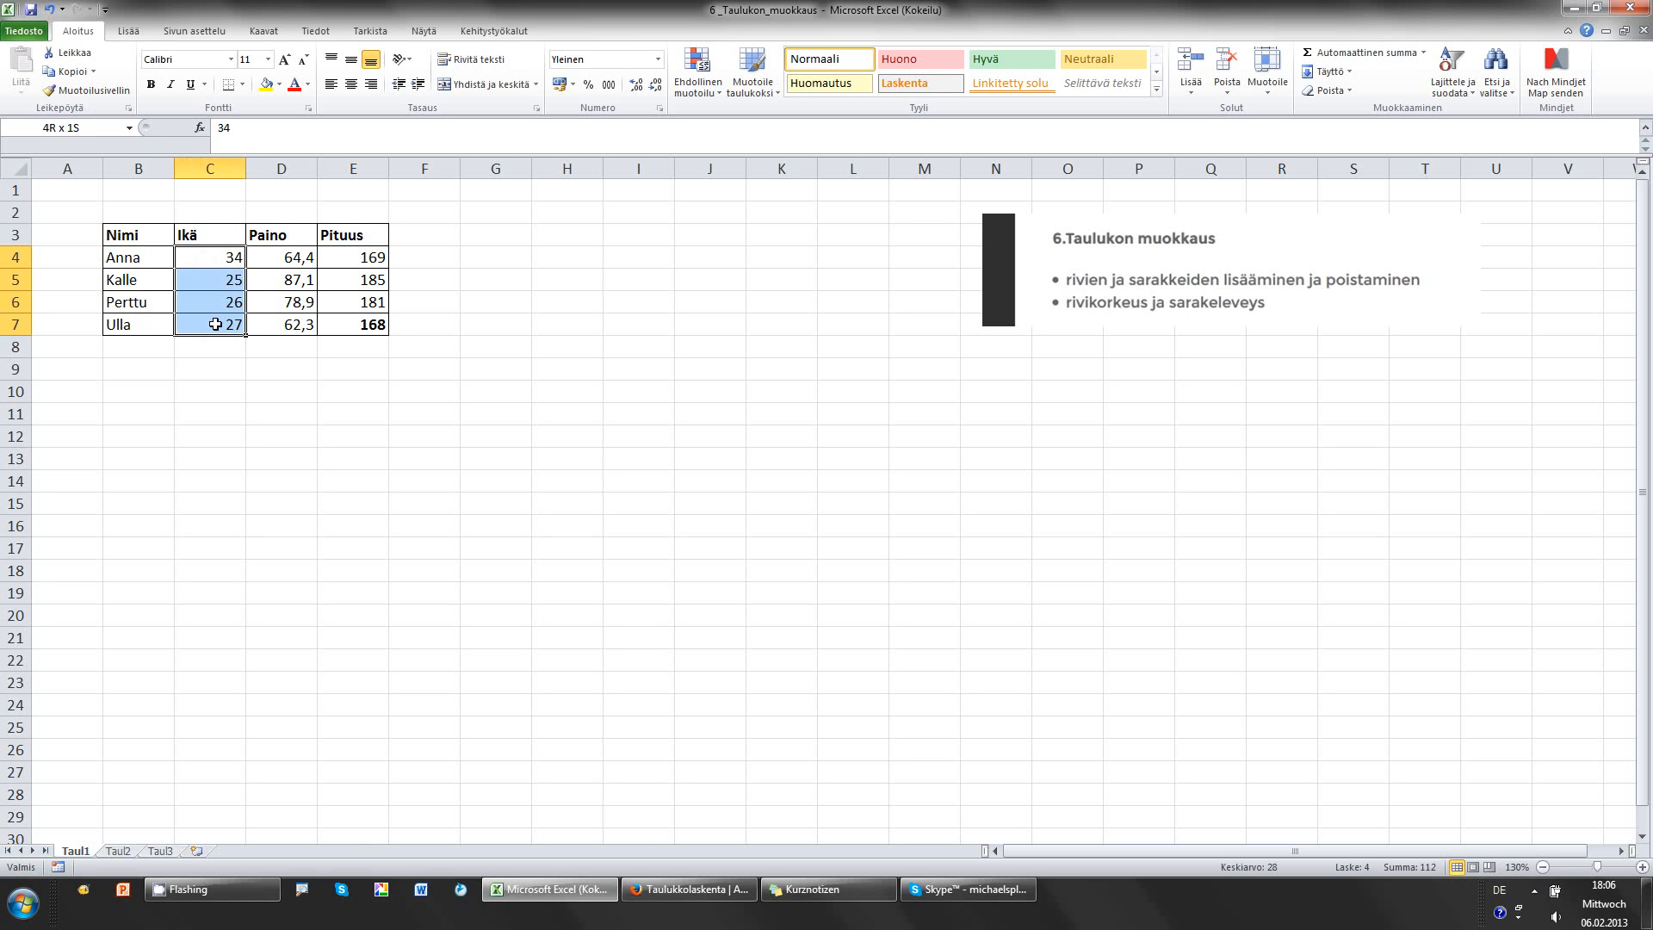
{"action": "left_click", "coordinate": [290, 261]}
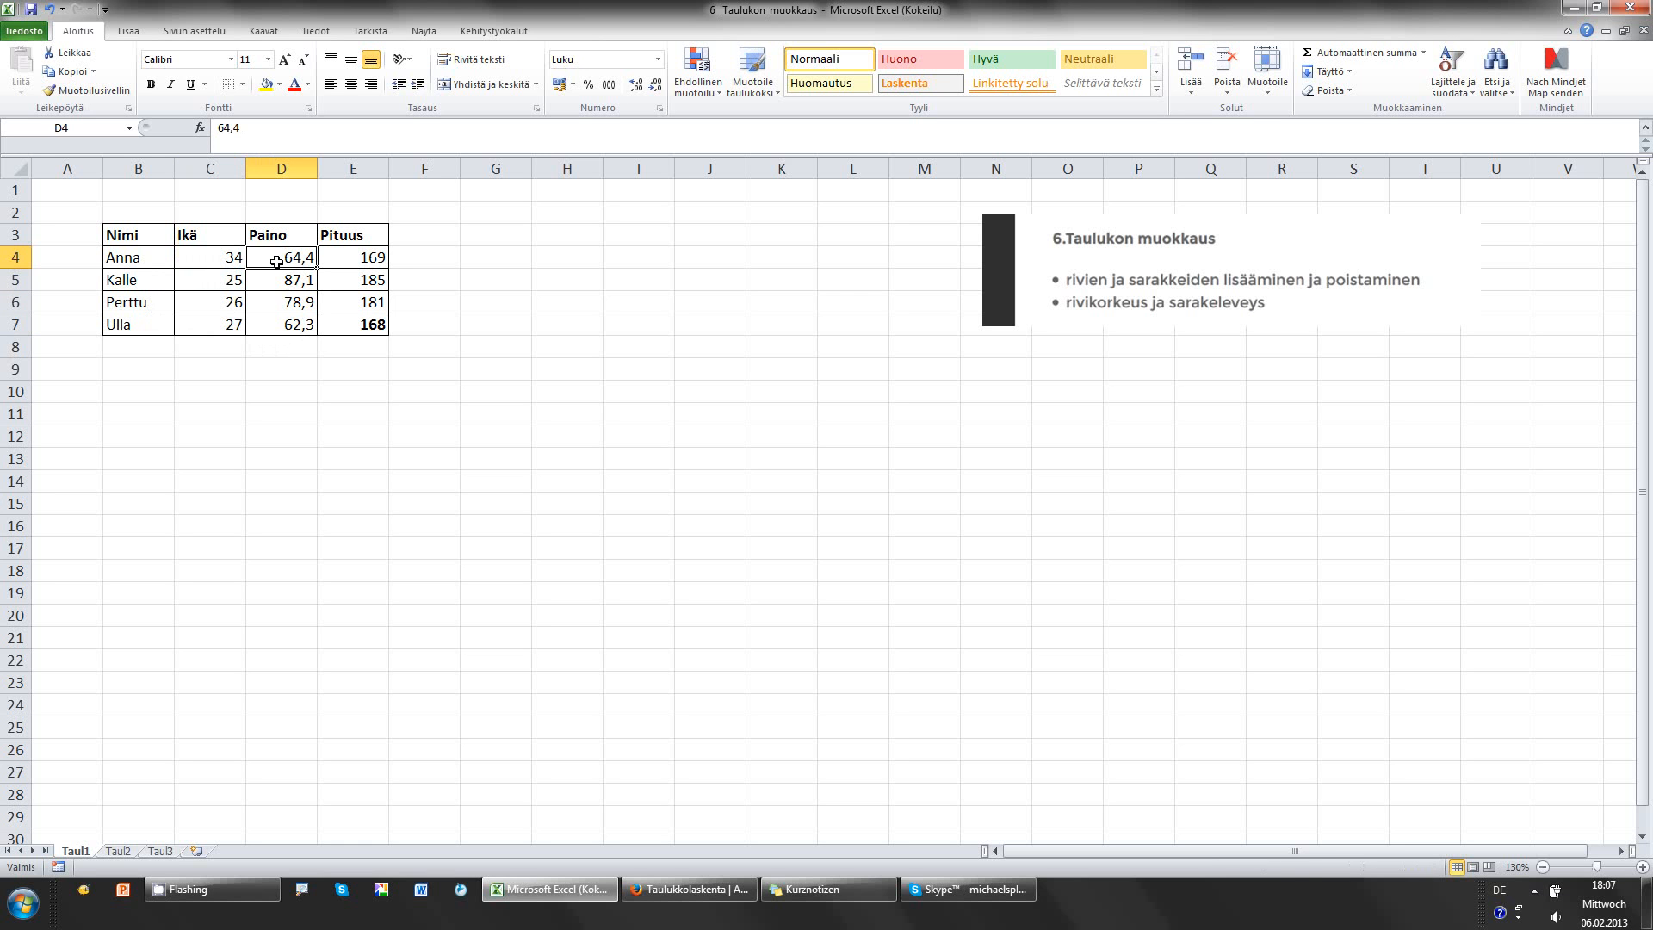
{"action": "left_click_drag", "start_coordinate": [277, 262], "coordinate": [280, 329]}
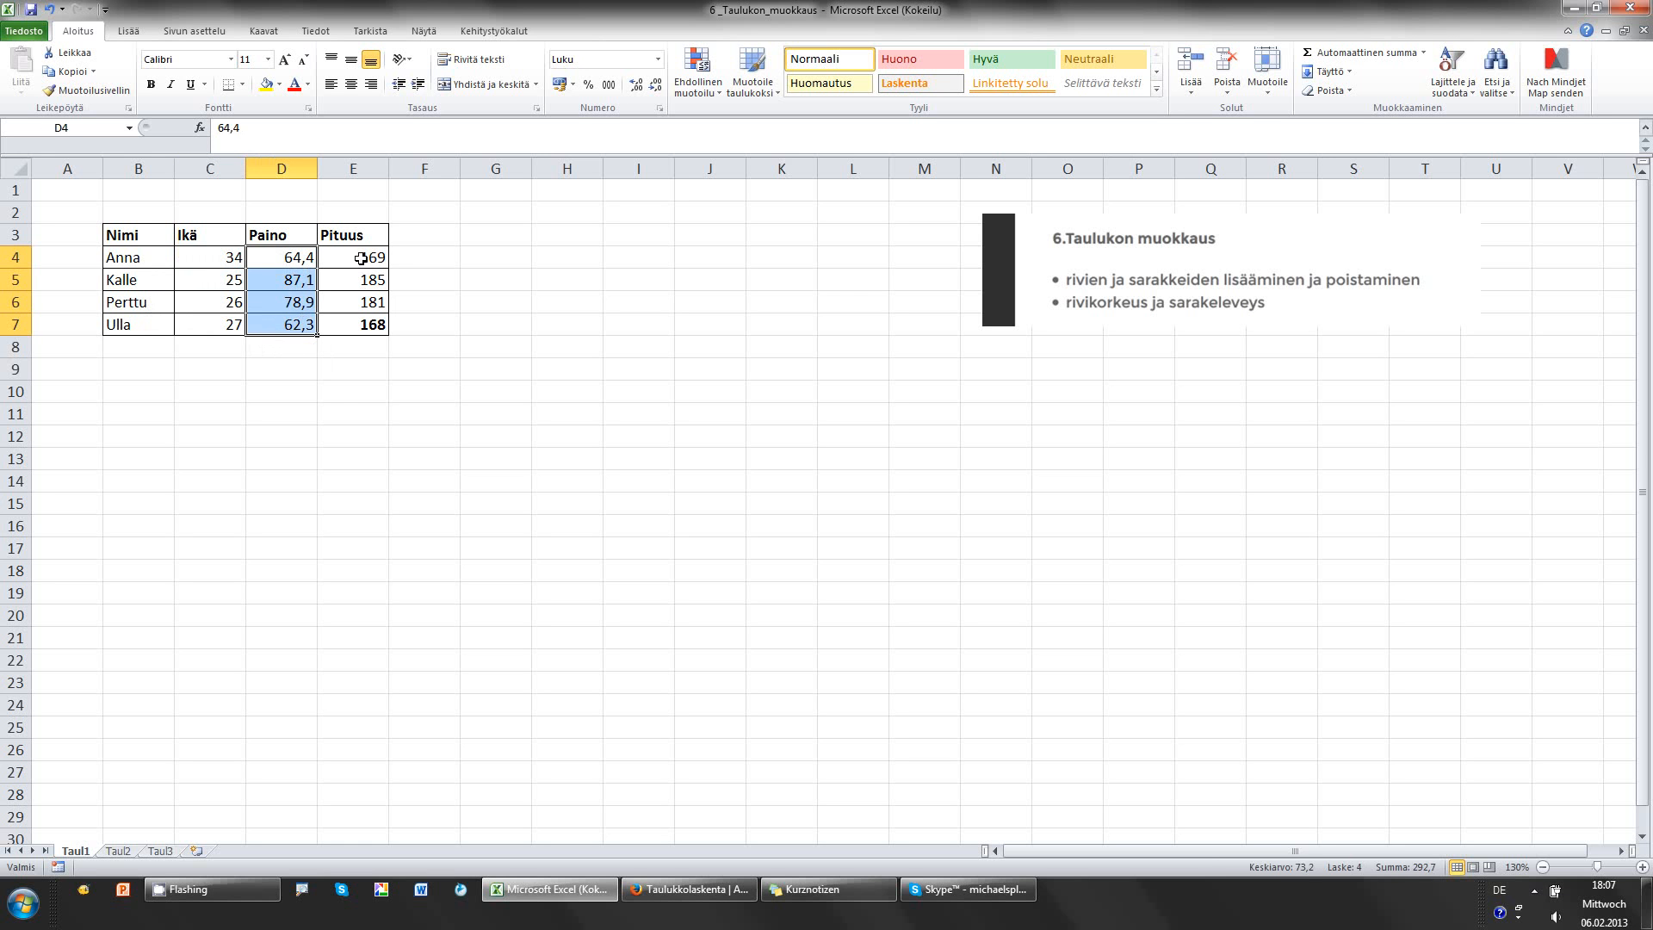
{"action": "left_click_drag", "start_coordinate": [362, 261], "coordinate": [365, 327]}
{"action": "left_click", "coordinate": [346, 396]}
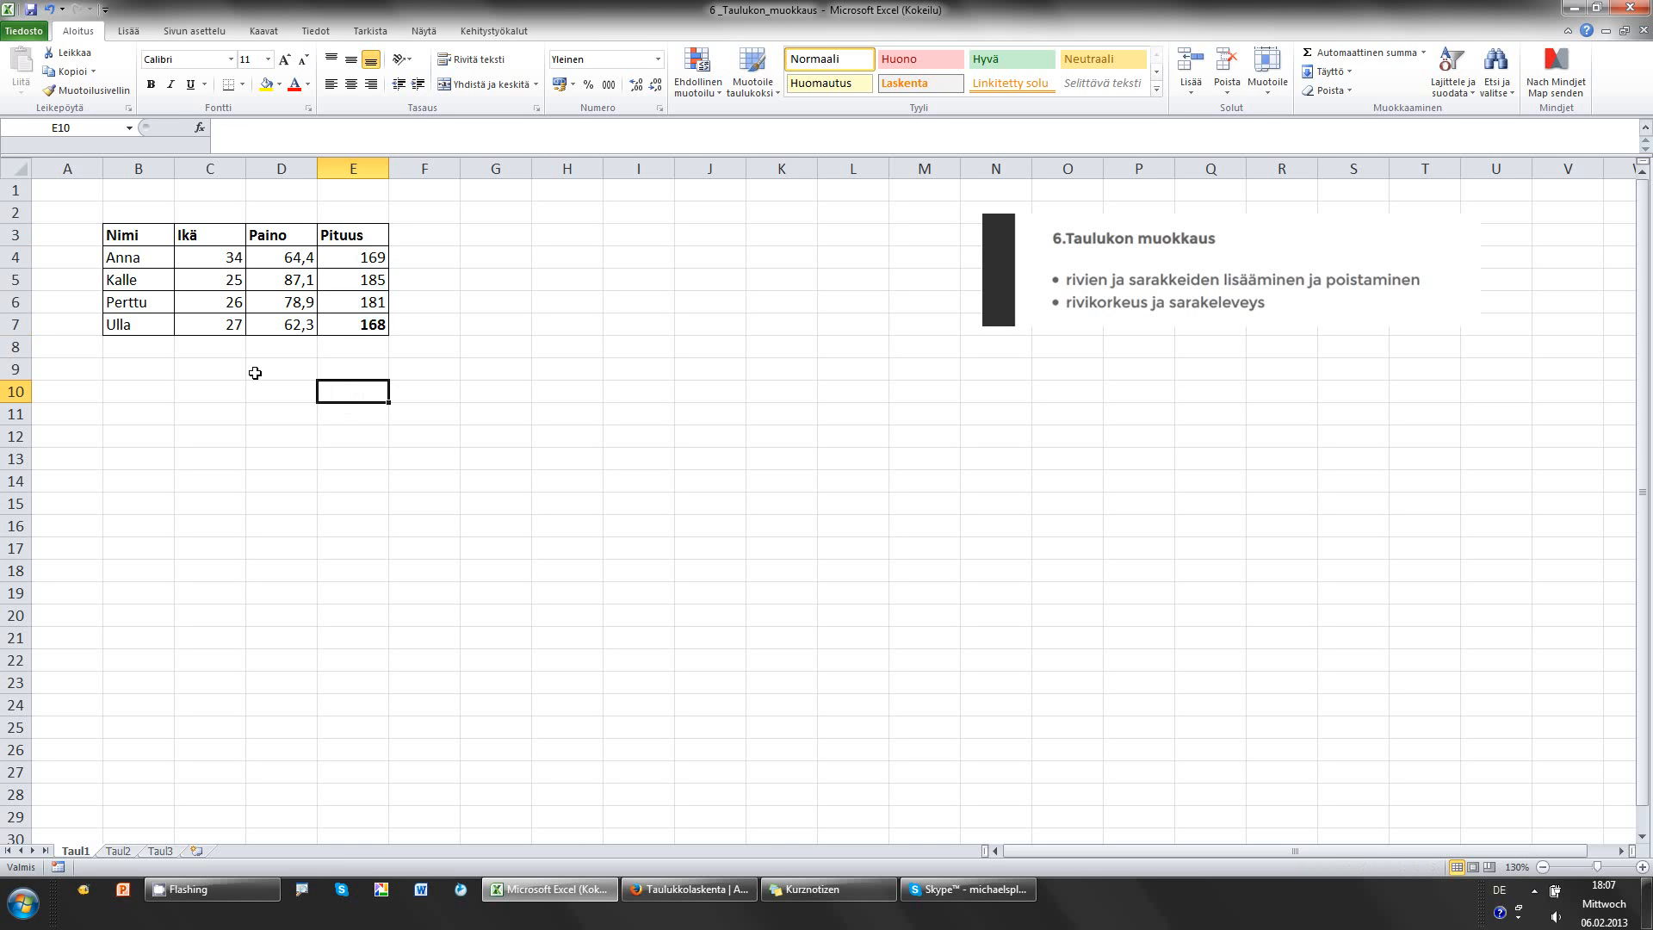
{"action": "left_click", "coordinate": [255, 372]}
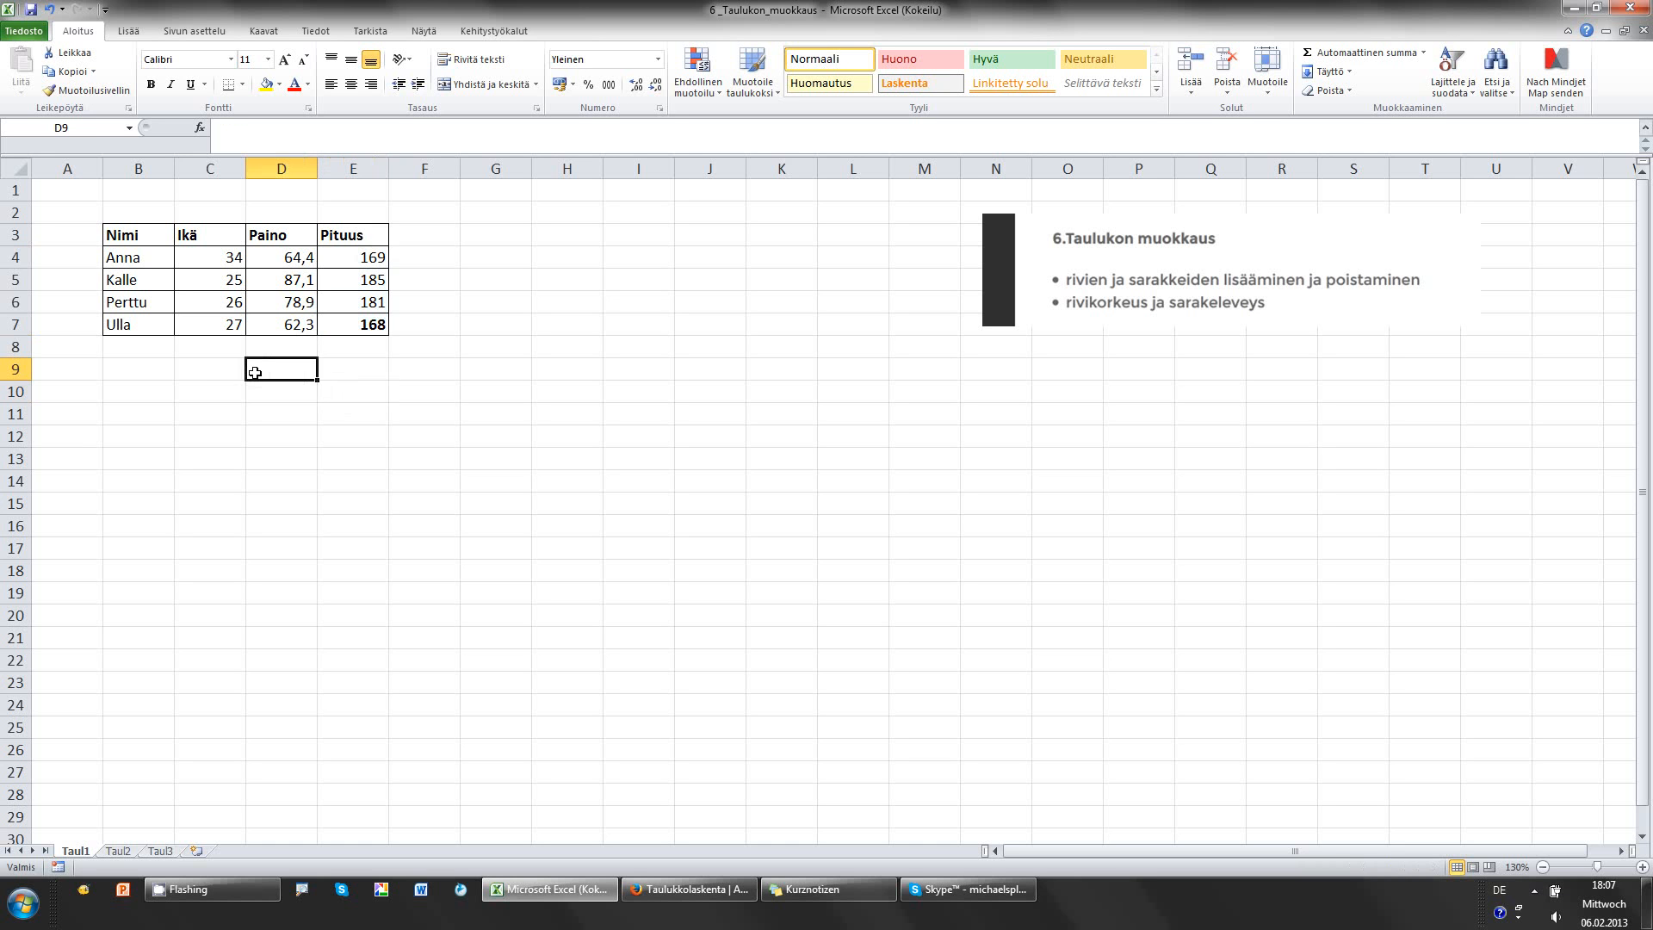
{"action": "left_click", "coordinate": [215, 370]}
{"action": "left_click", "coordinate": [152, 369]}
{"action": "left_click", "coordinate": [217, 373]}
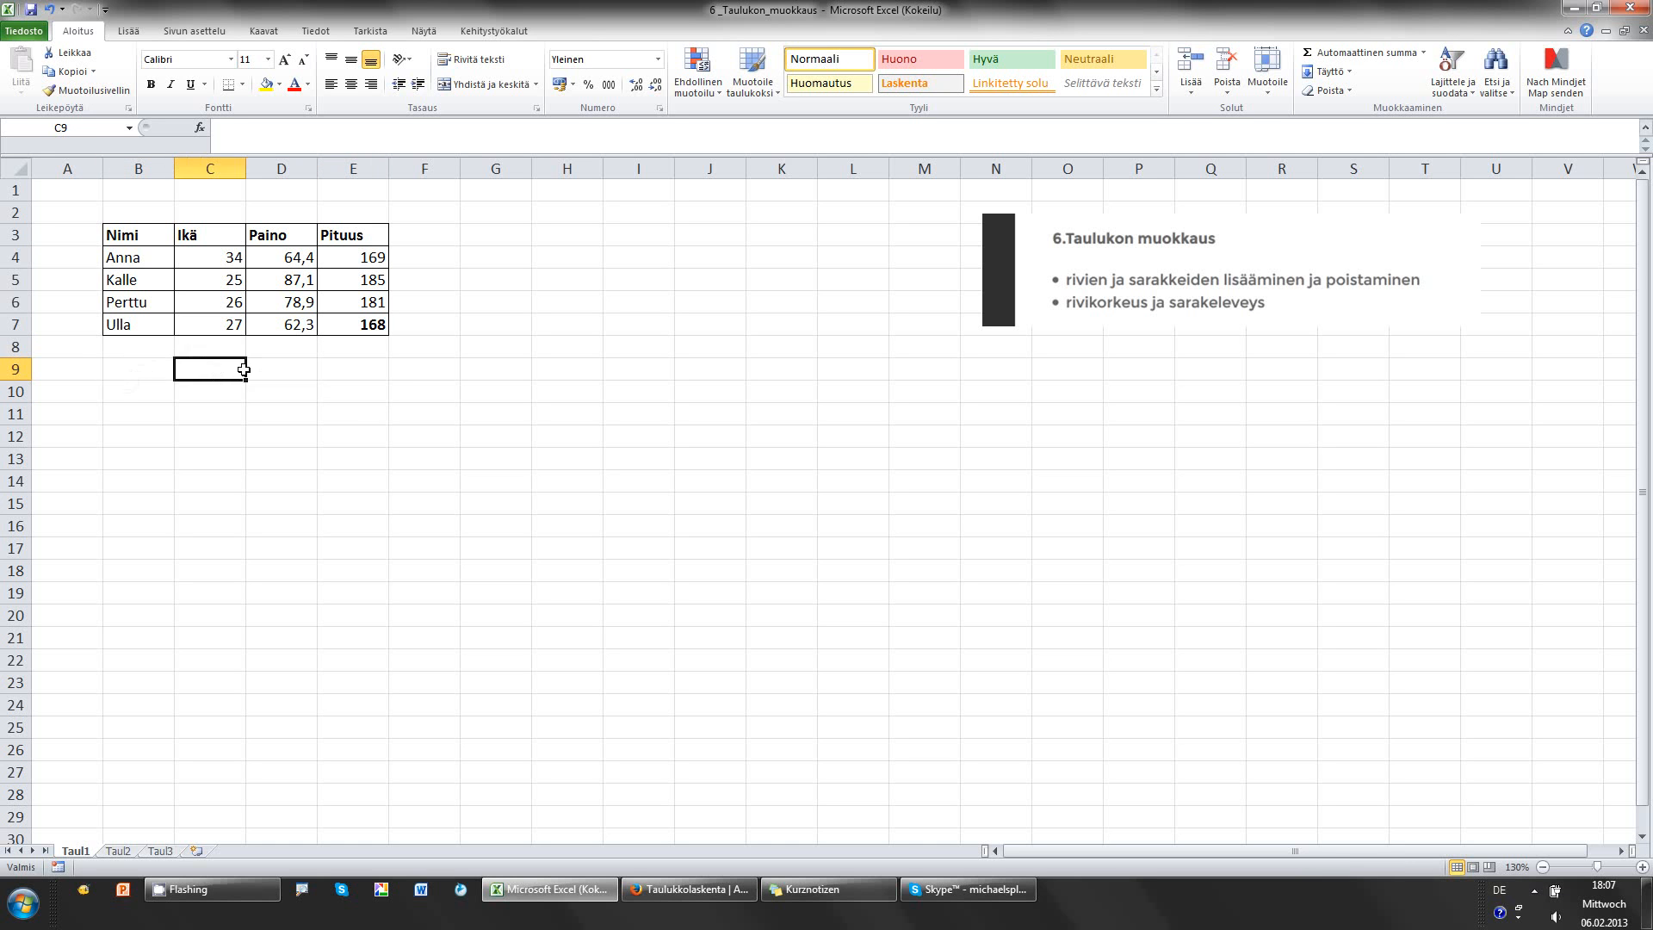
{"action": "left_click", "coordinate": [280, 368]}
{"action": "left_click", "coordinate": [374, 376]}
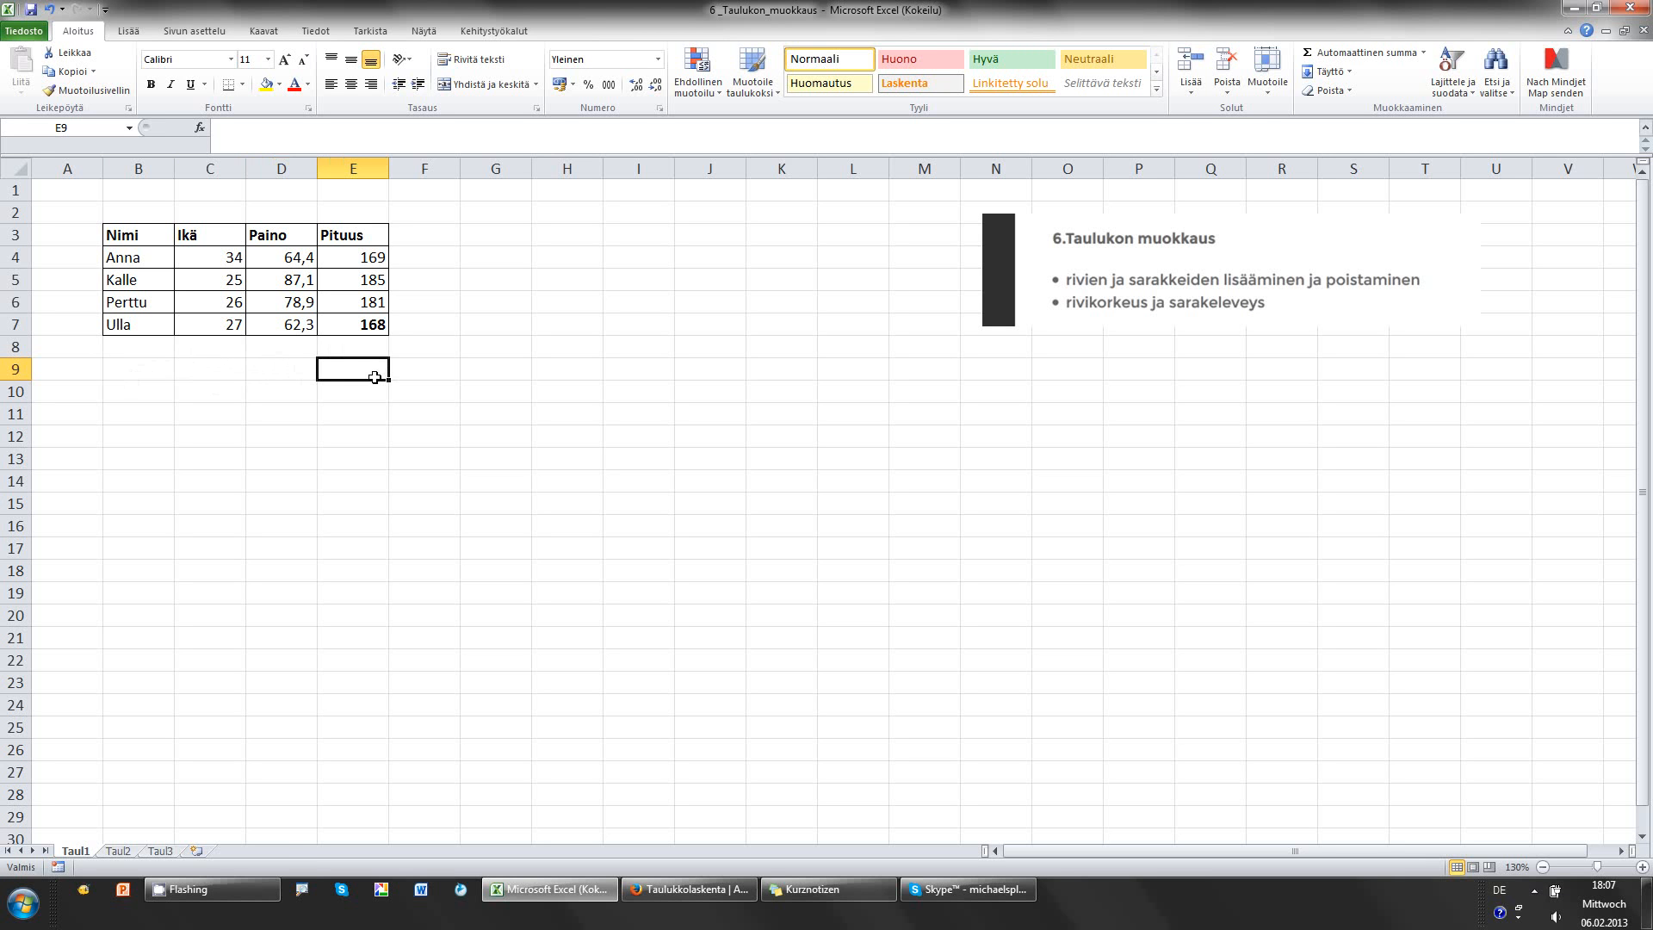
{"action": "left_click", "coordinate": [226, 367]}
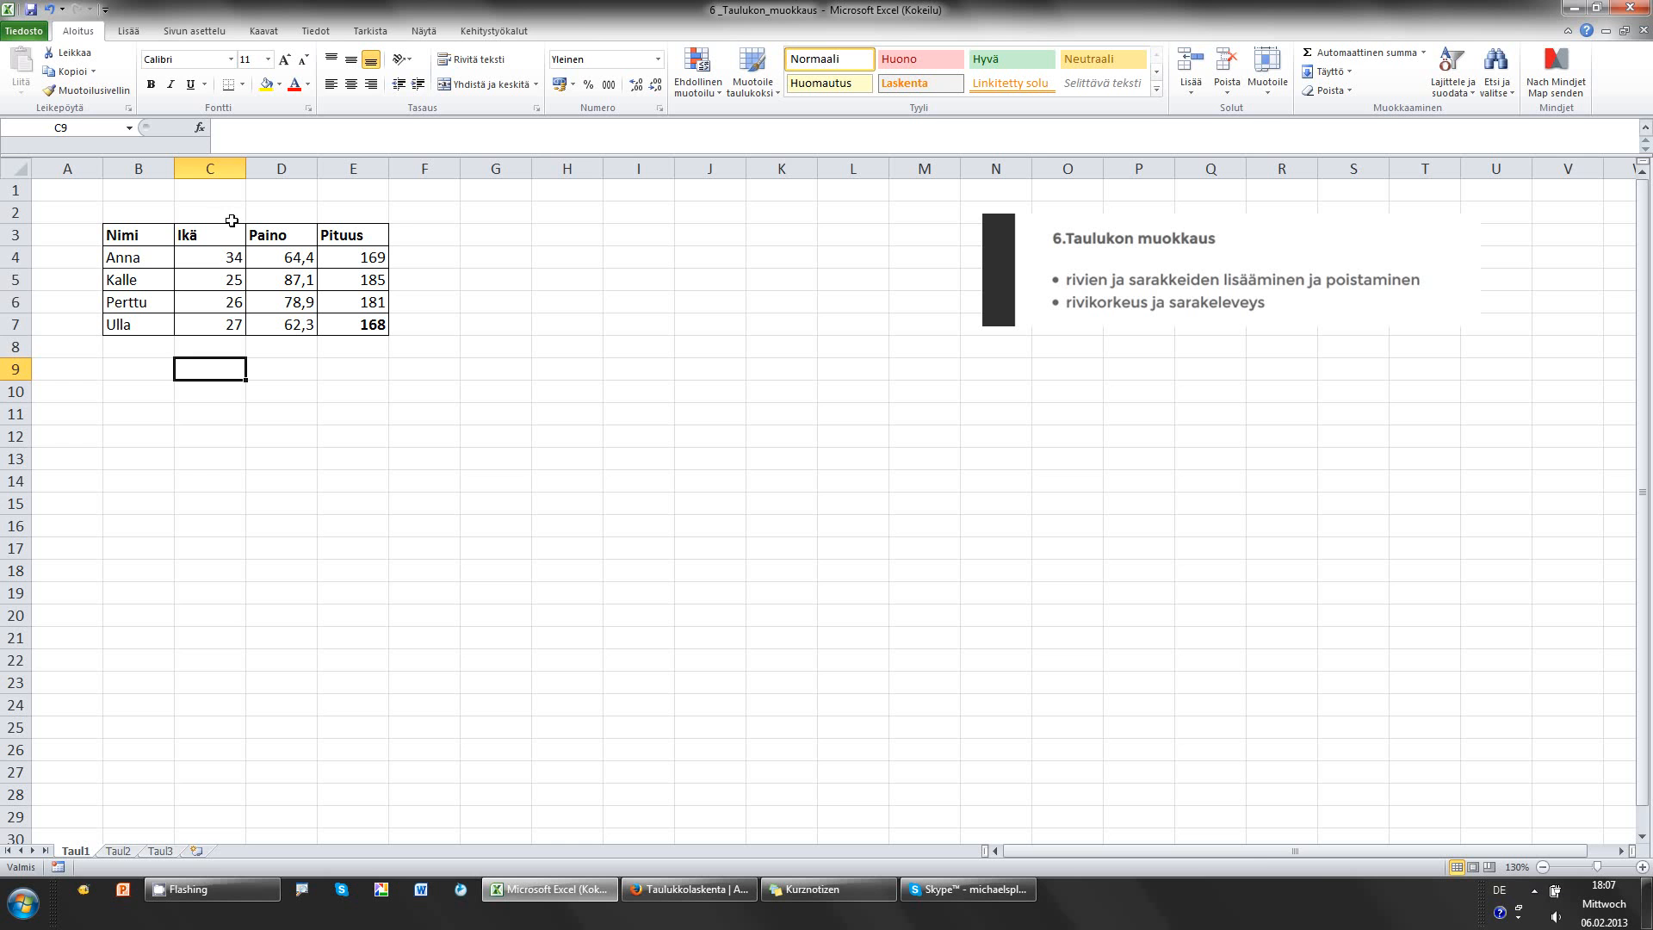
- Insert an empty column between the Ikä and Paino columns of the table
{"action": "left_click", "coordinate": [220, 168]}
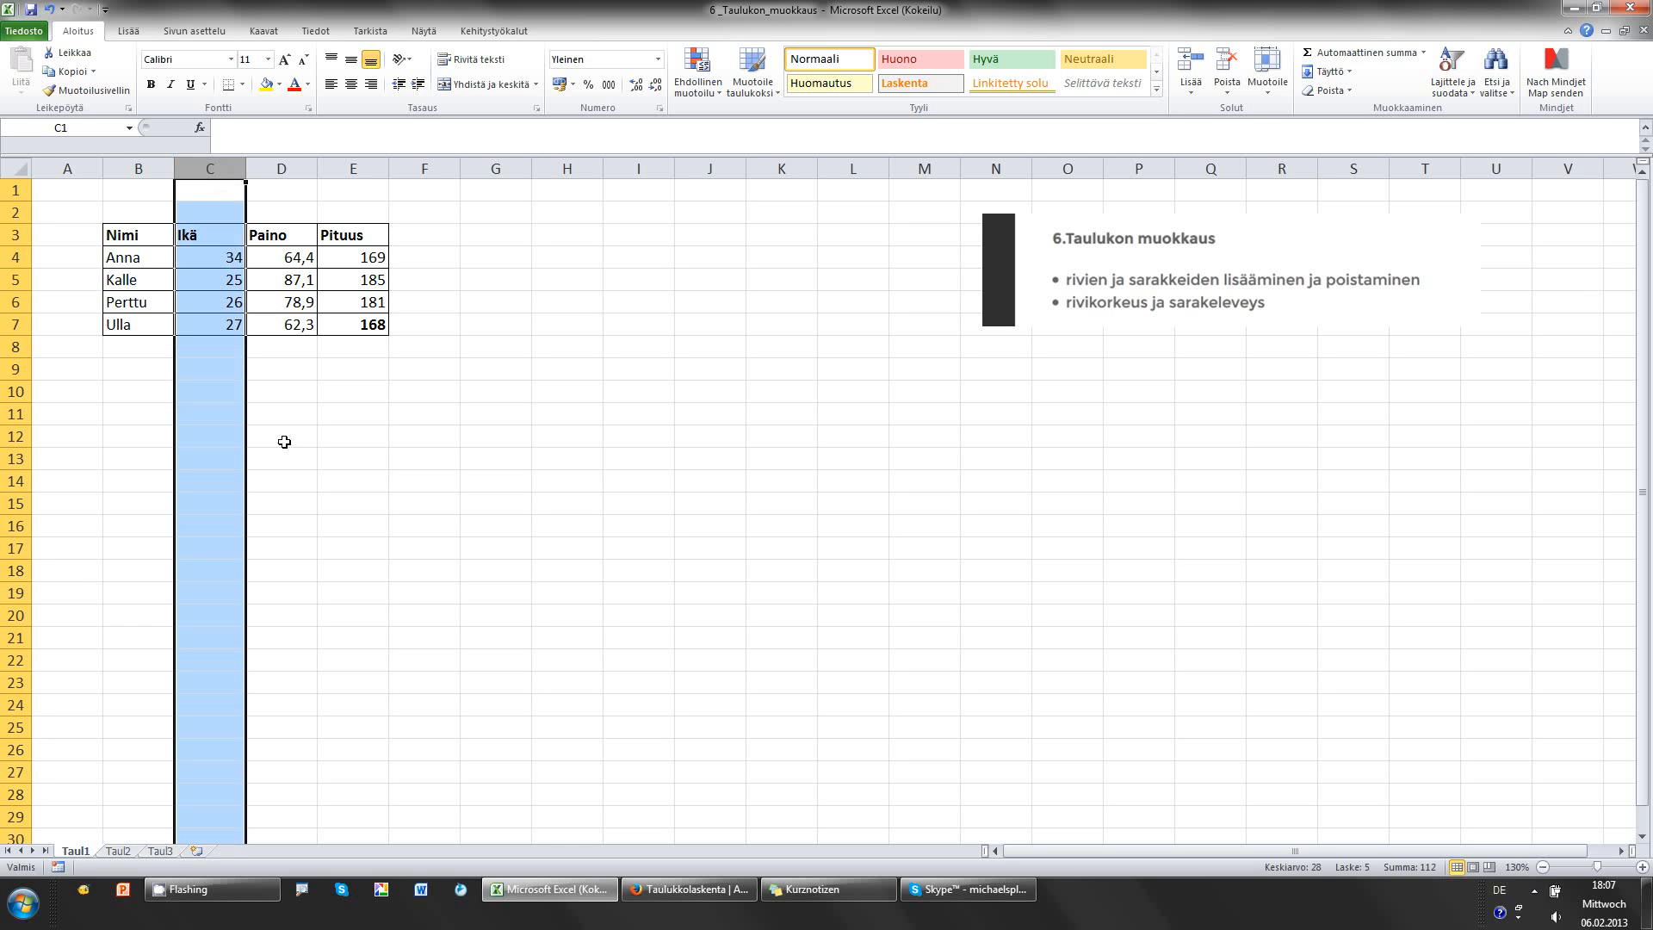
{"action": "left_click", "coordinate": [223, 240]}
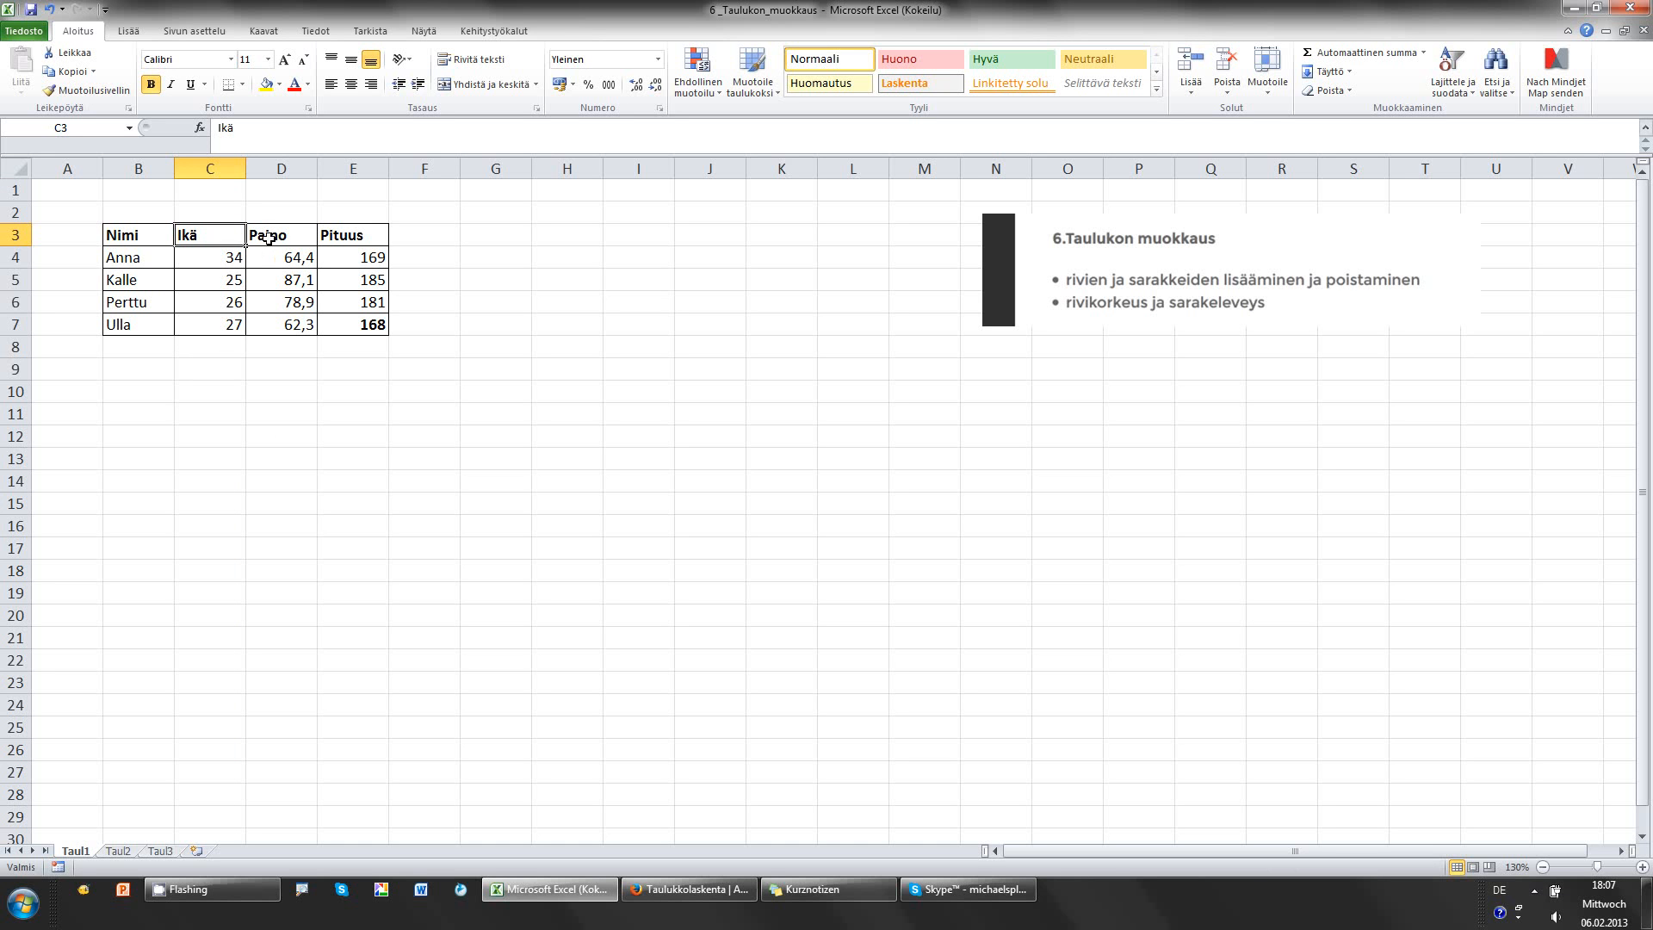
{"action": "key", "text": "Right"}
{"action": "key", "text": "Right"}
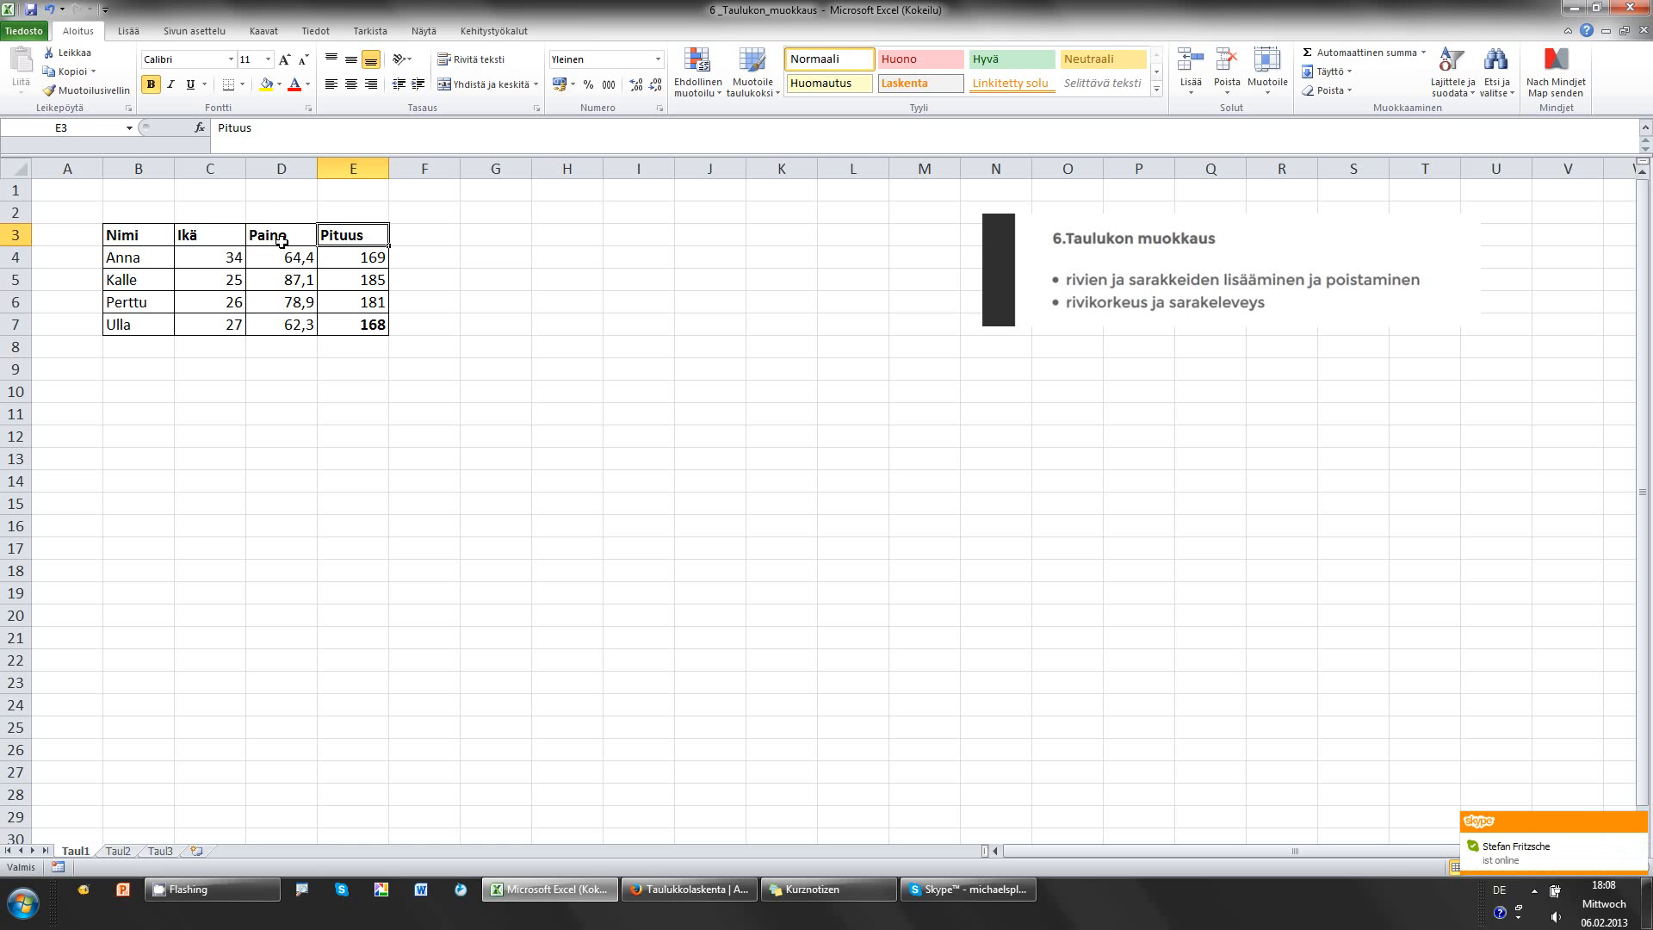
{"action": "left_click", "coordinate": [228, 237]}
{"action": "left_click", "coordinate": [272, 237]}
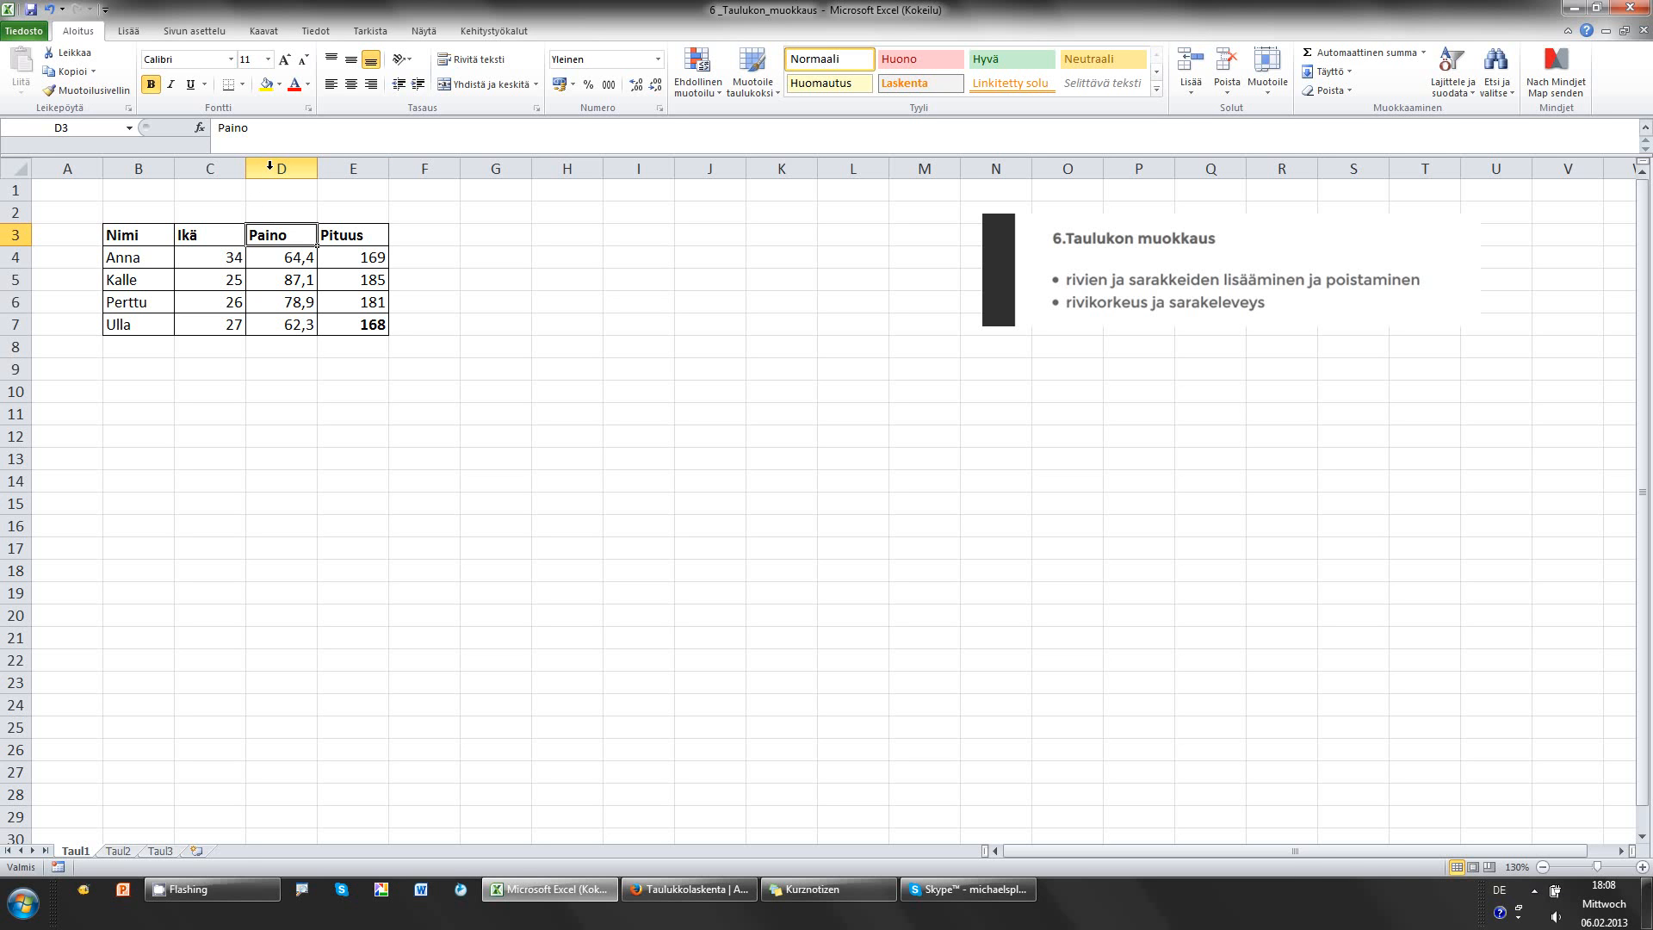
{"action": "left_click", "coordinate": [269, 166]}
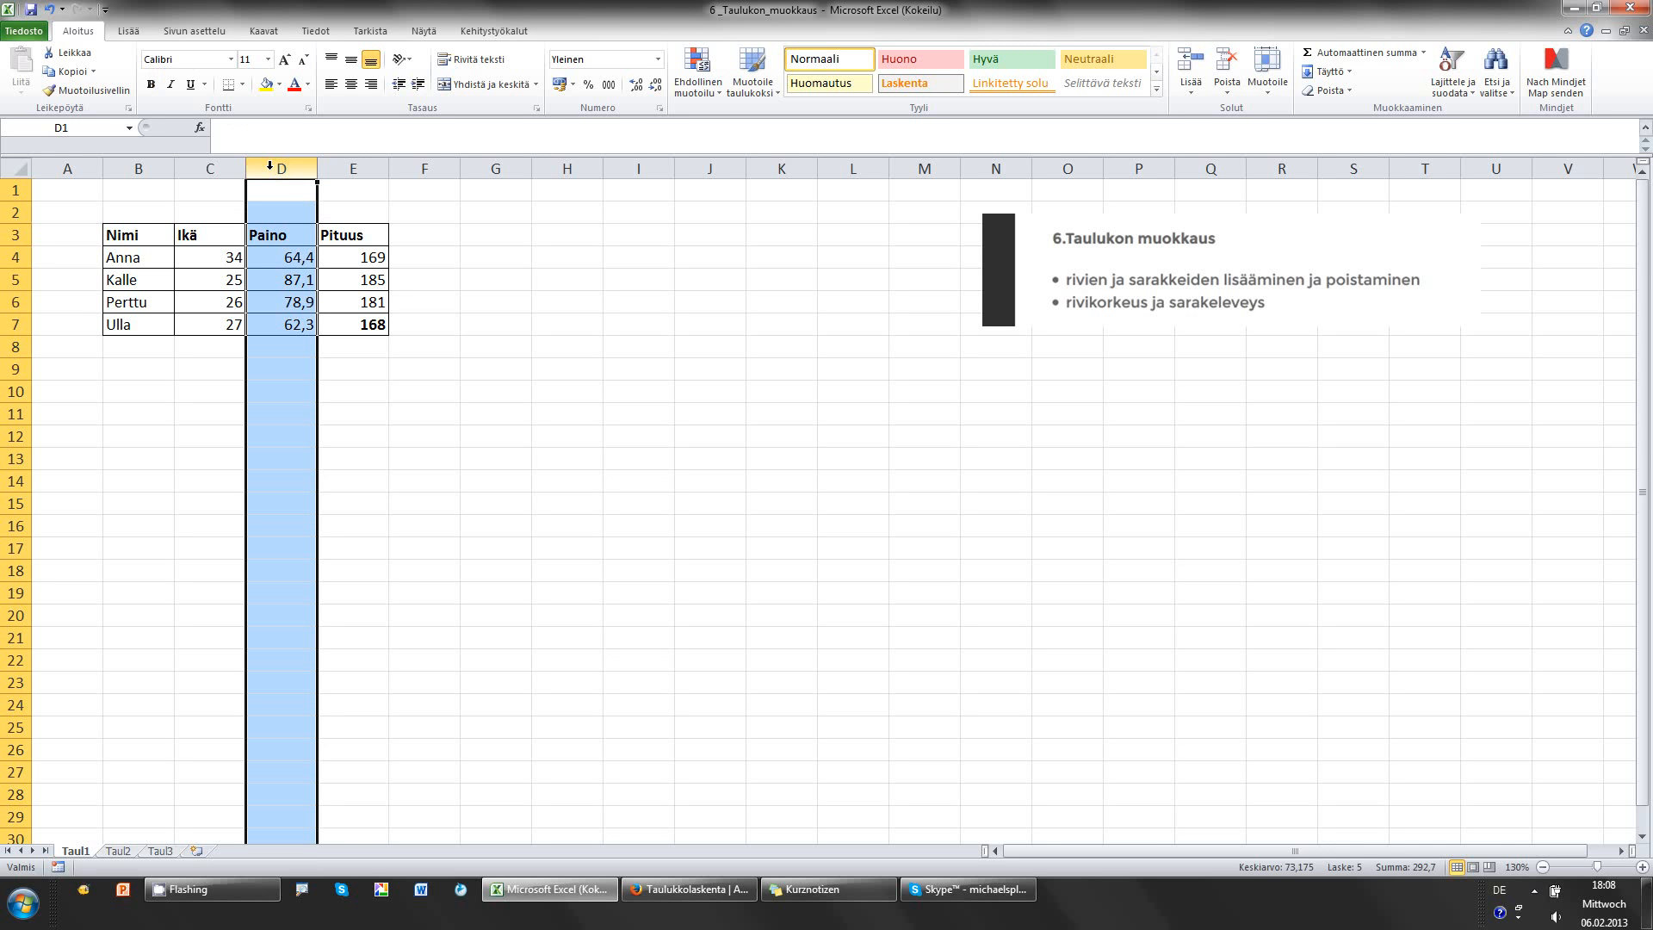
{"action": "right_click", "coordinate": [269, 166]}
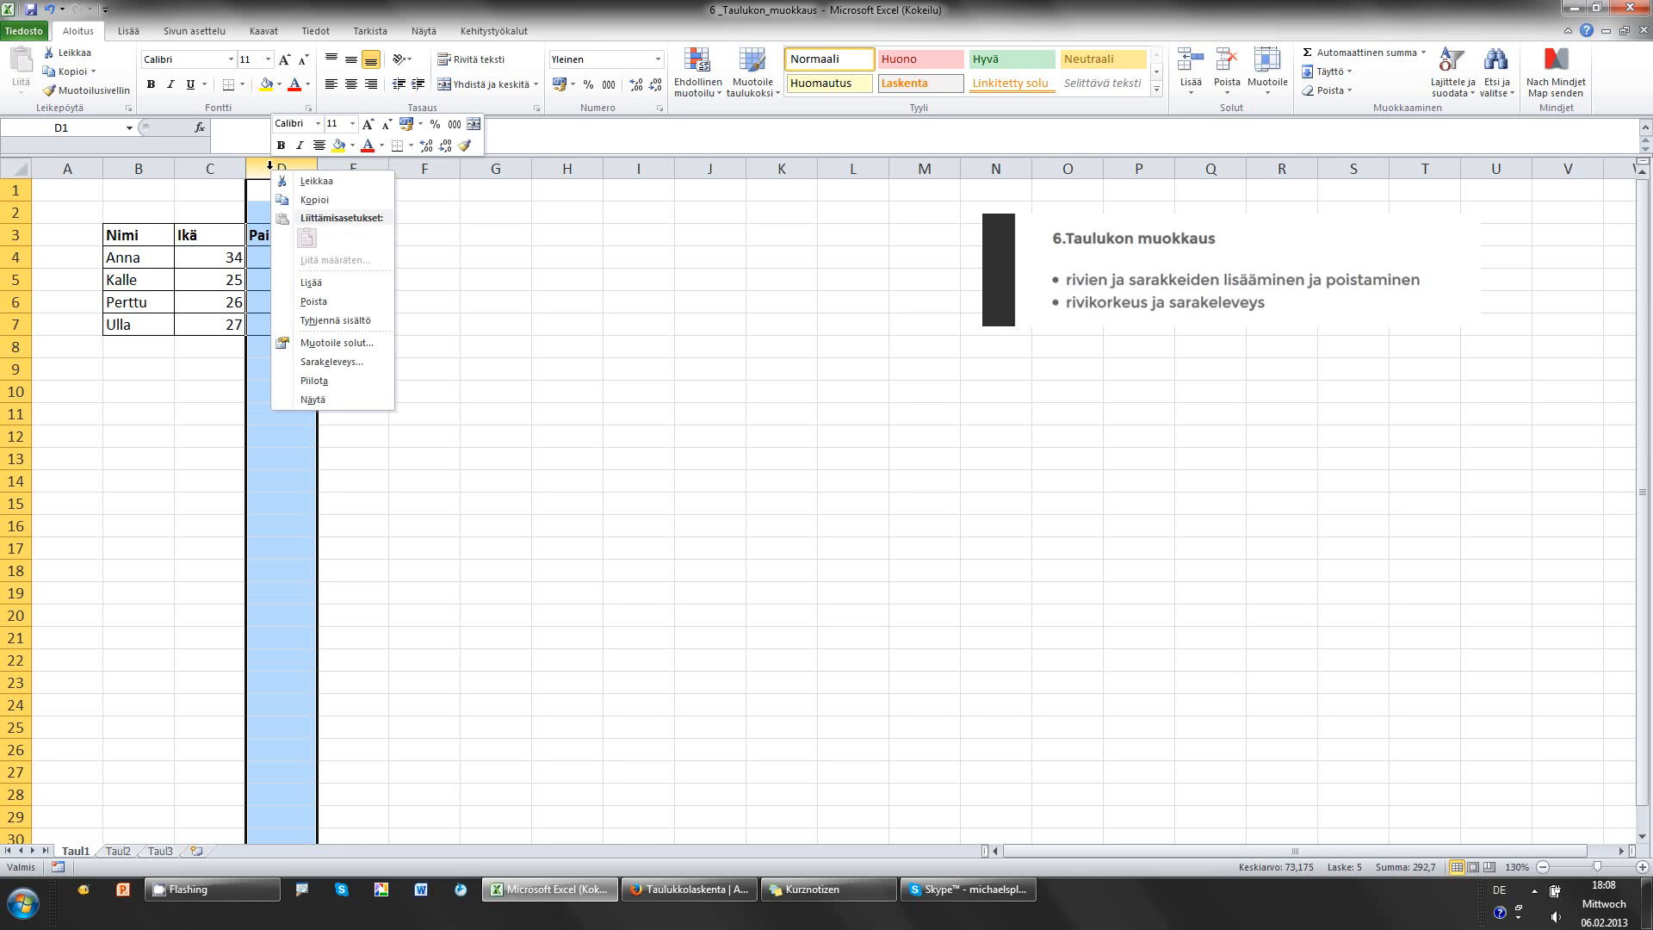
{"action": "left_click", "coordinate": [344, 284]}
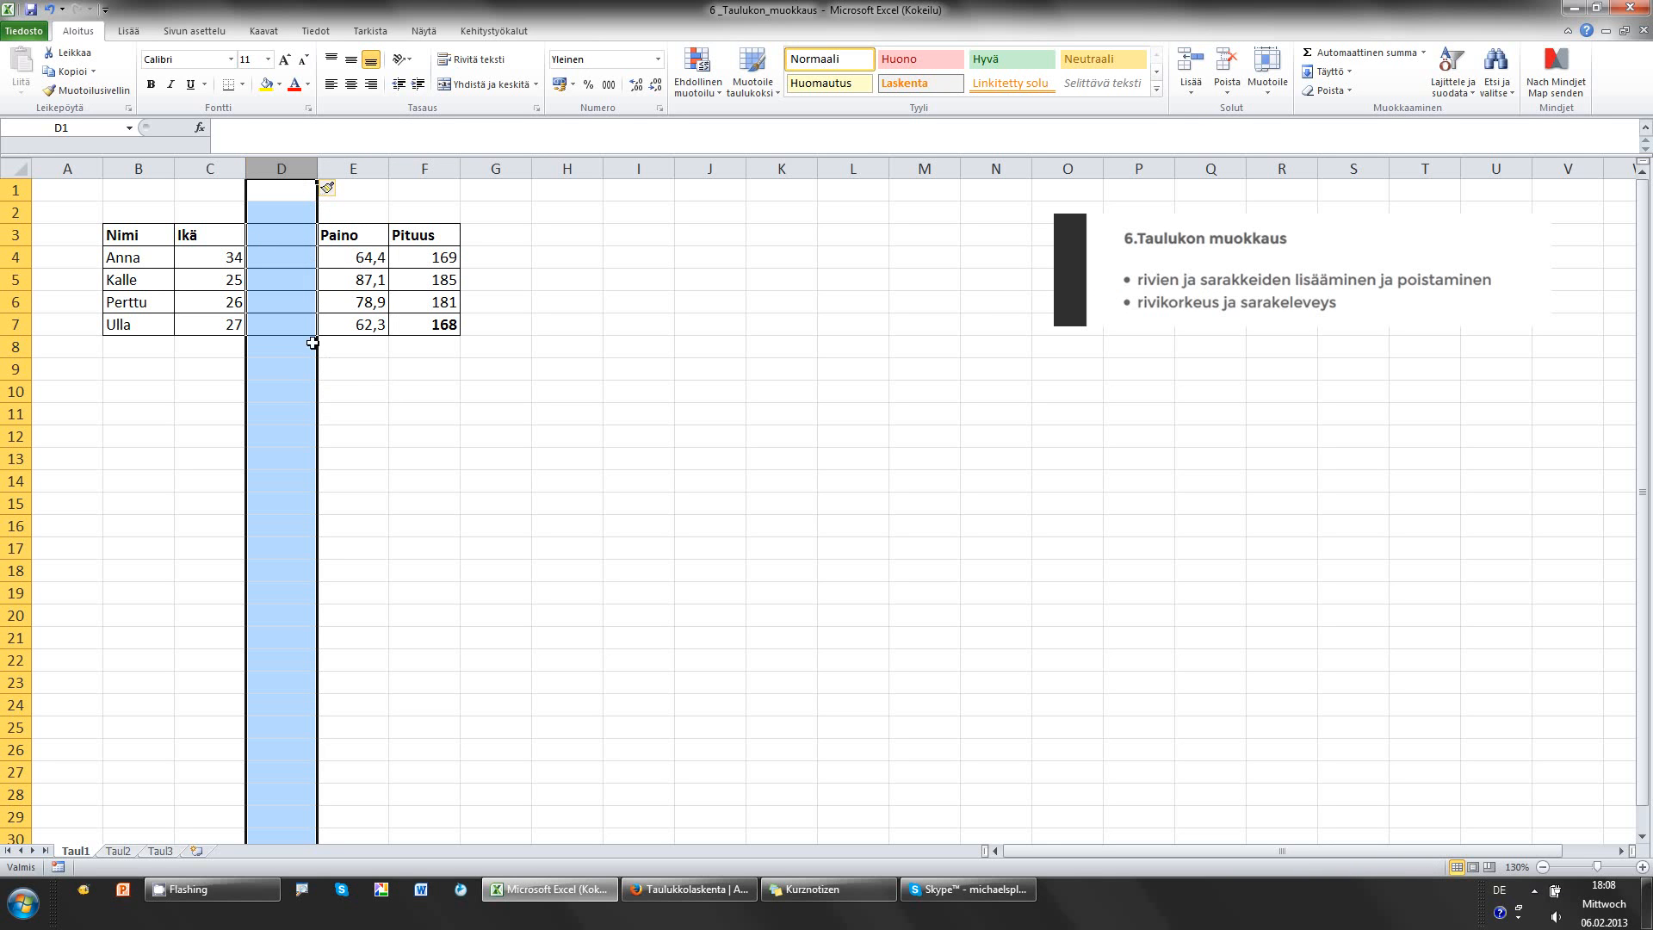
{"action": "left_click", "coordinate": [348, 376]}
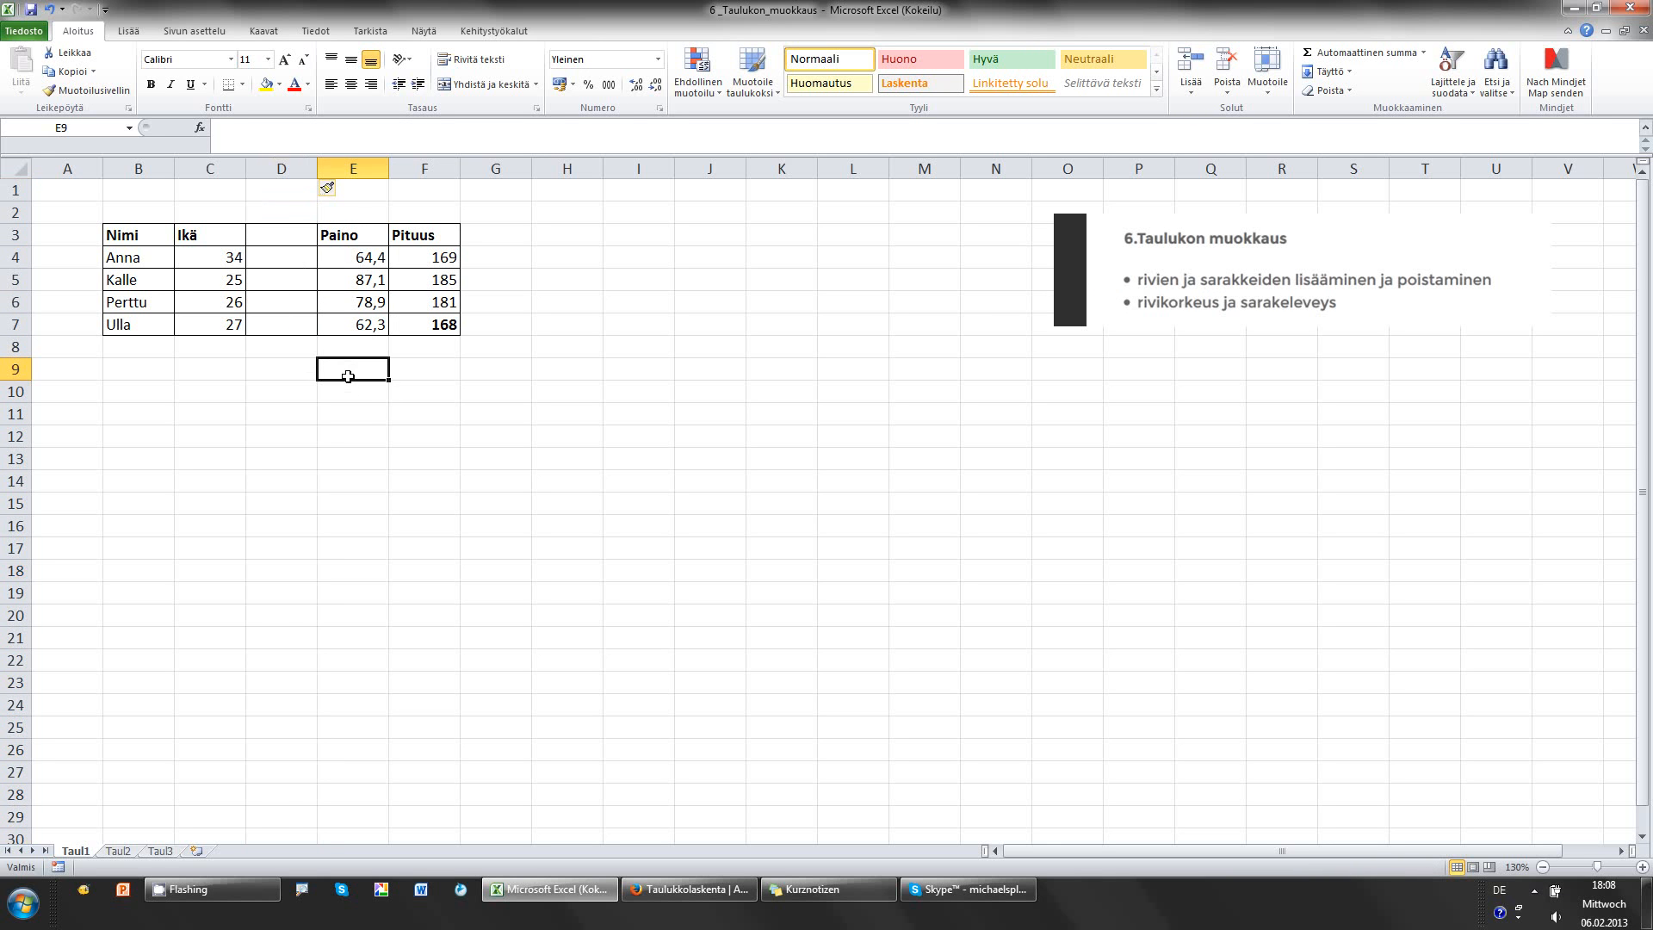
- Insert a second empty column directly before the Paino column, at column E
{"action": "left_click", "coordinate": [274, 162]}
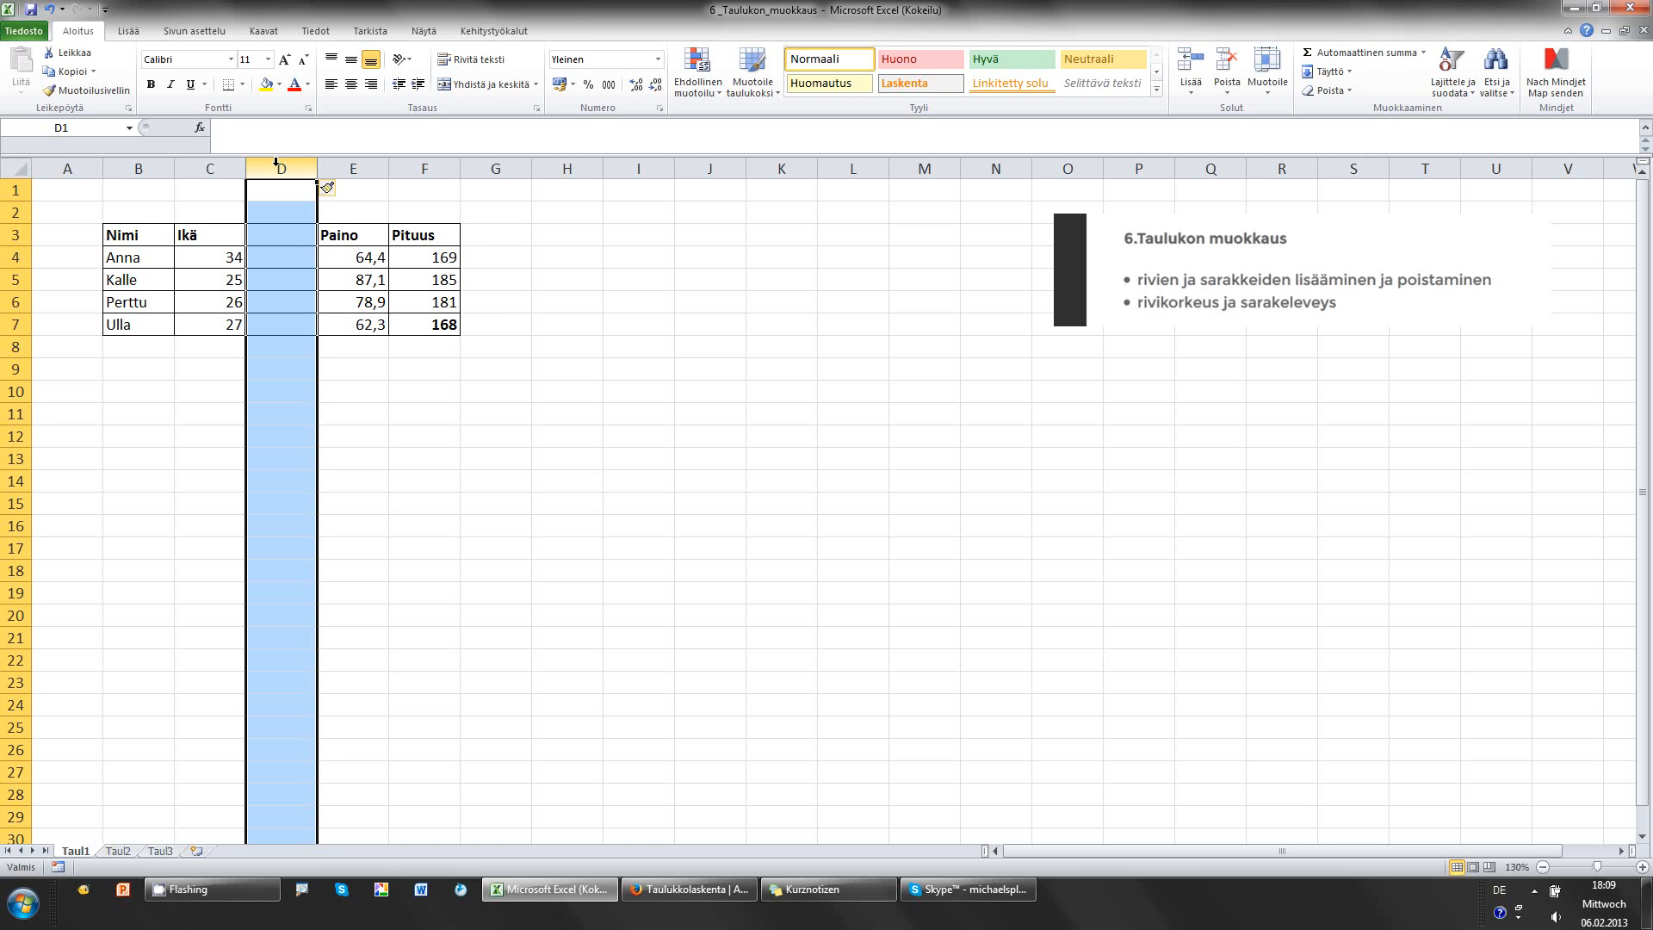
{"action": "left_click", "coordinate": [364, 160]}
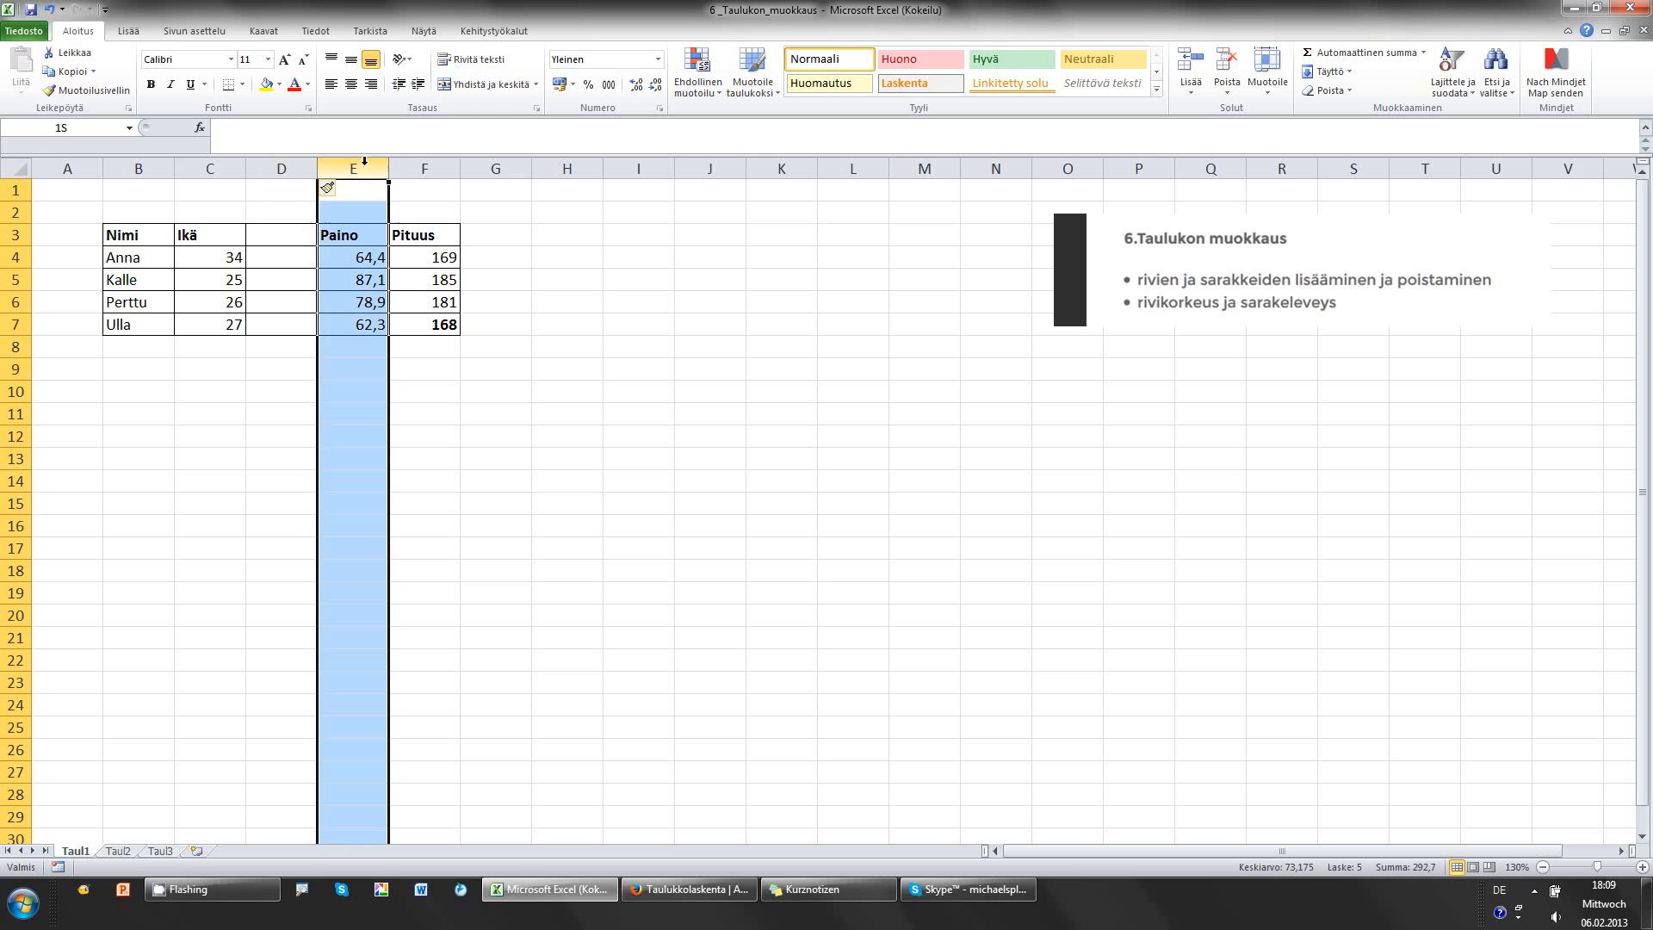
{"action": "left_click", "coordinate": [281, 160]}
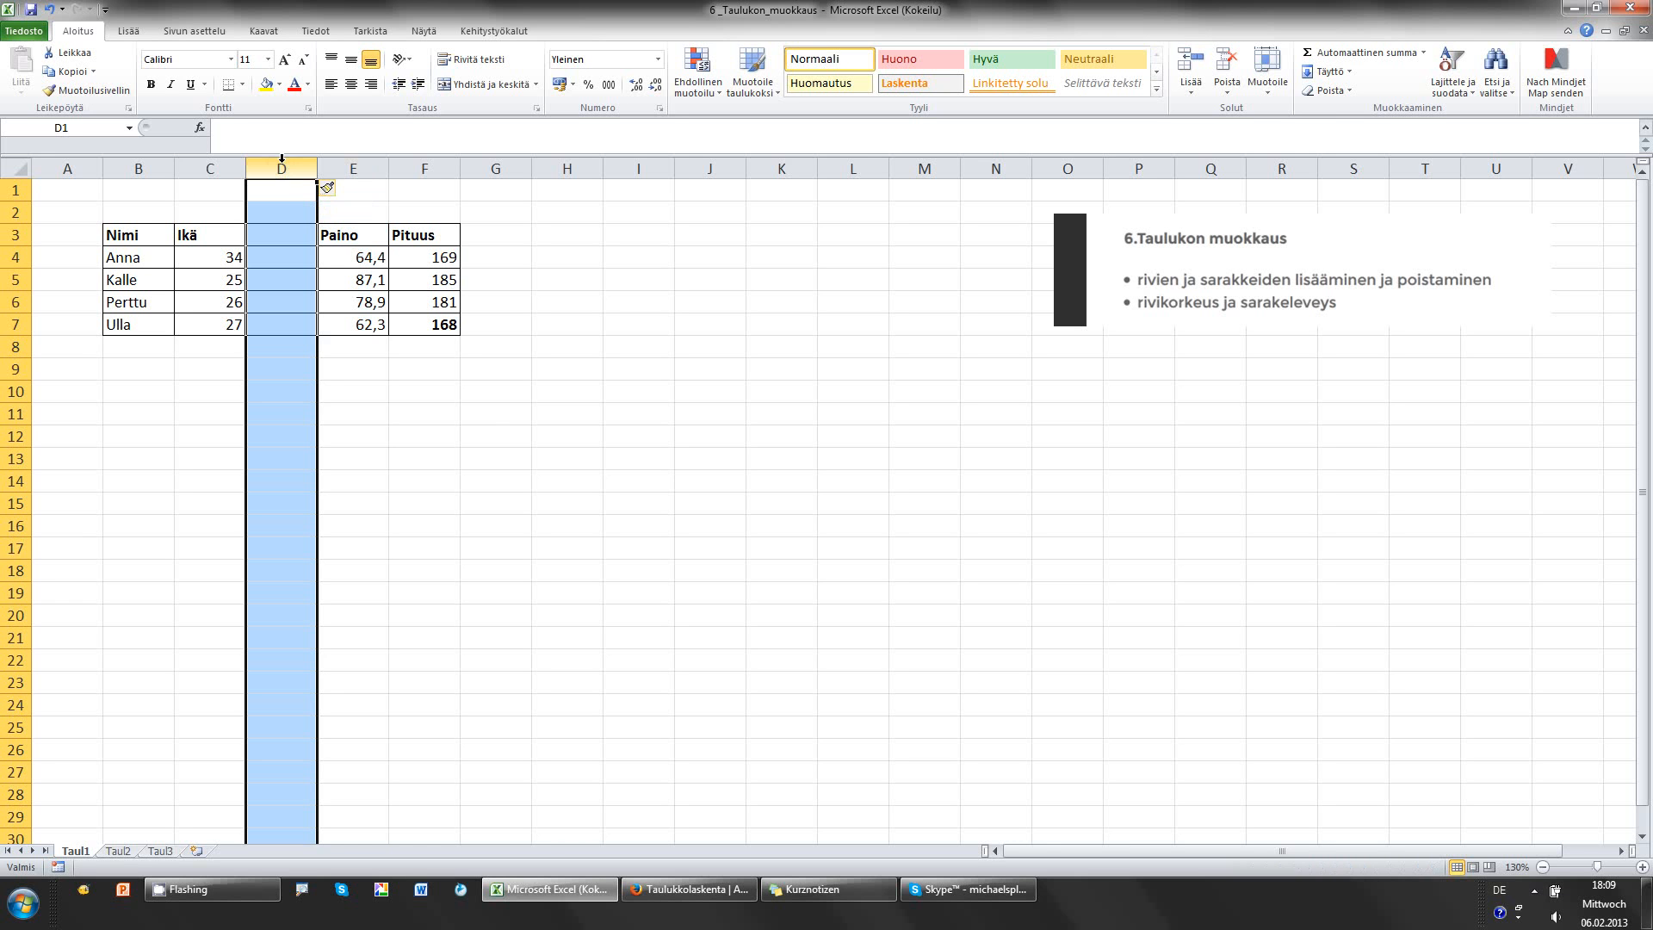
{"action": "left_click", "coordinate": [352, 389]}
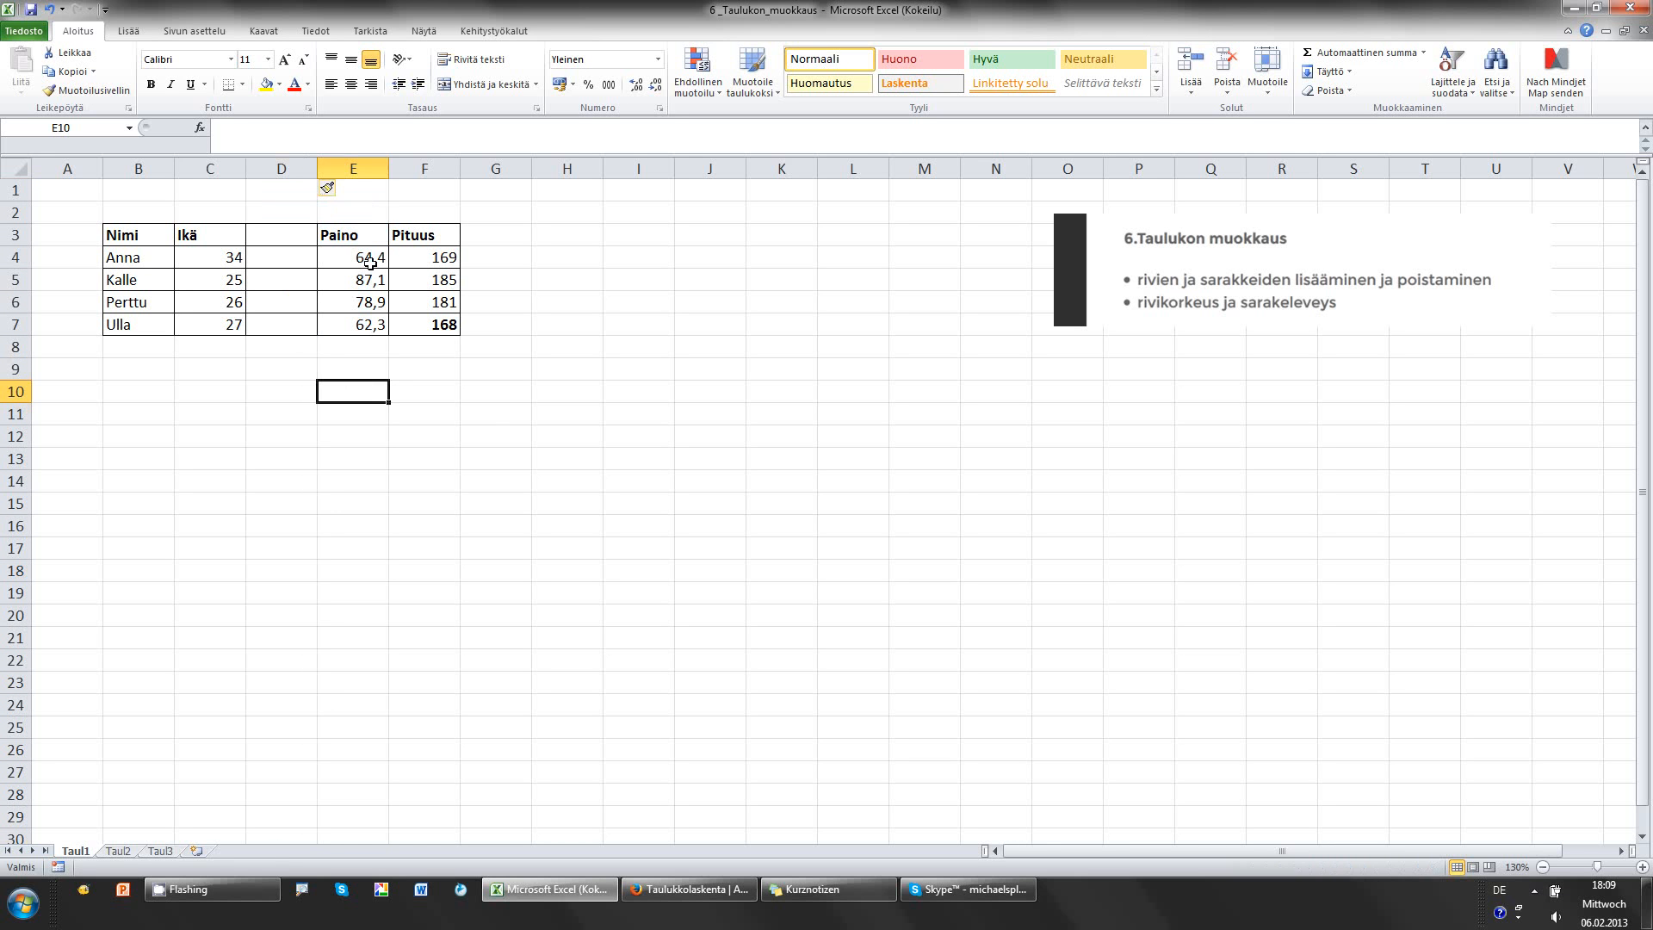
{"action": "left_click", "coordinate": [359, 166]}
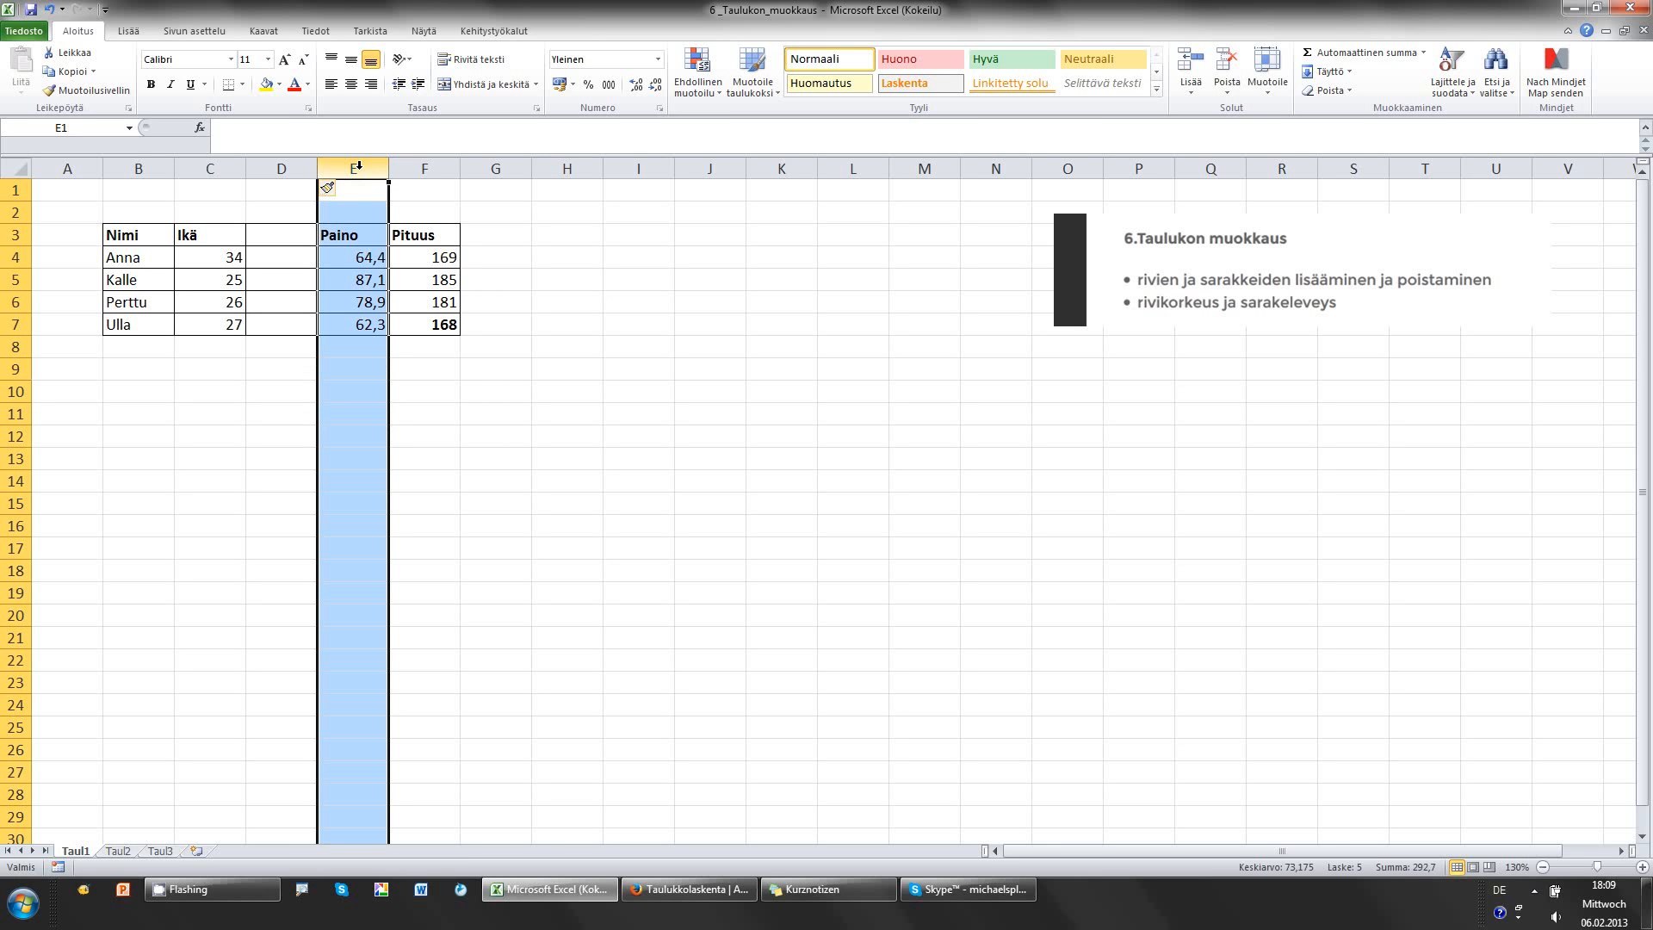
{"action": "right_click", "coordinate": [359, 168]}
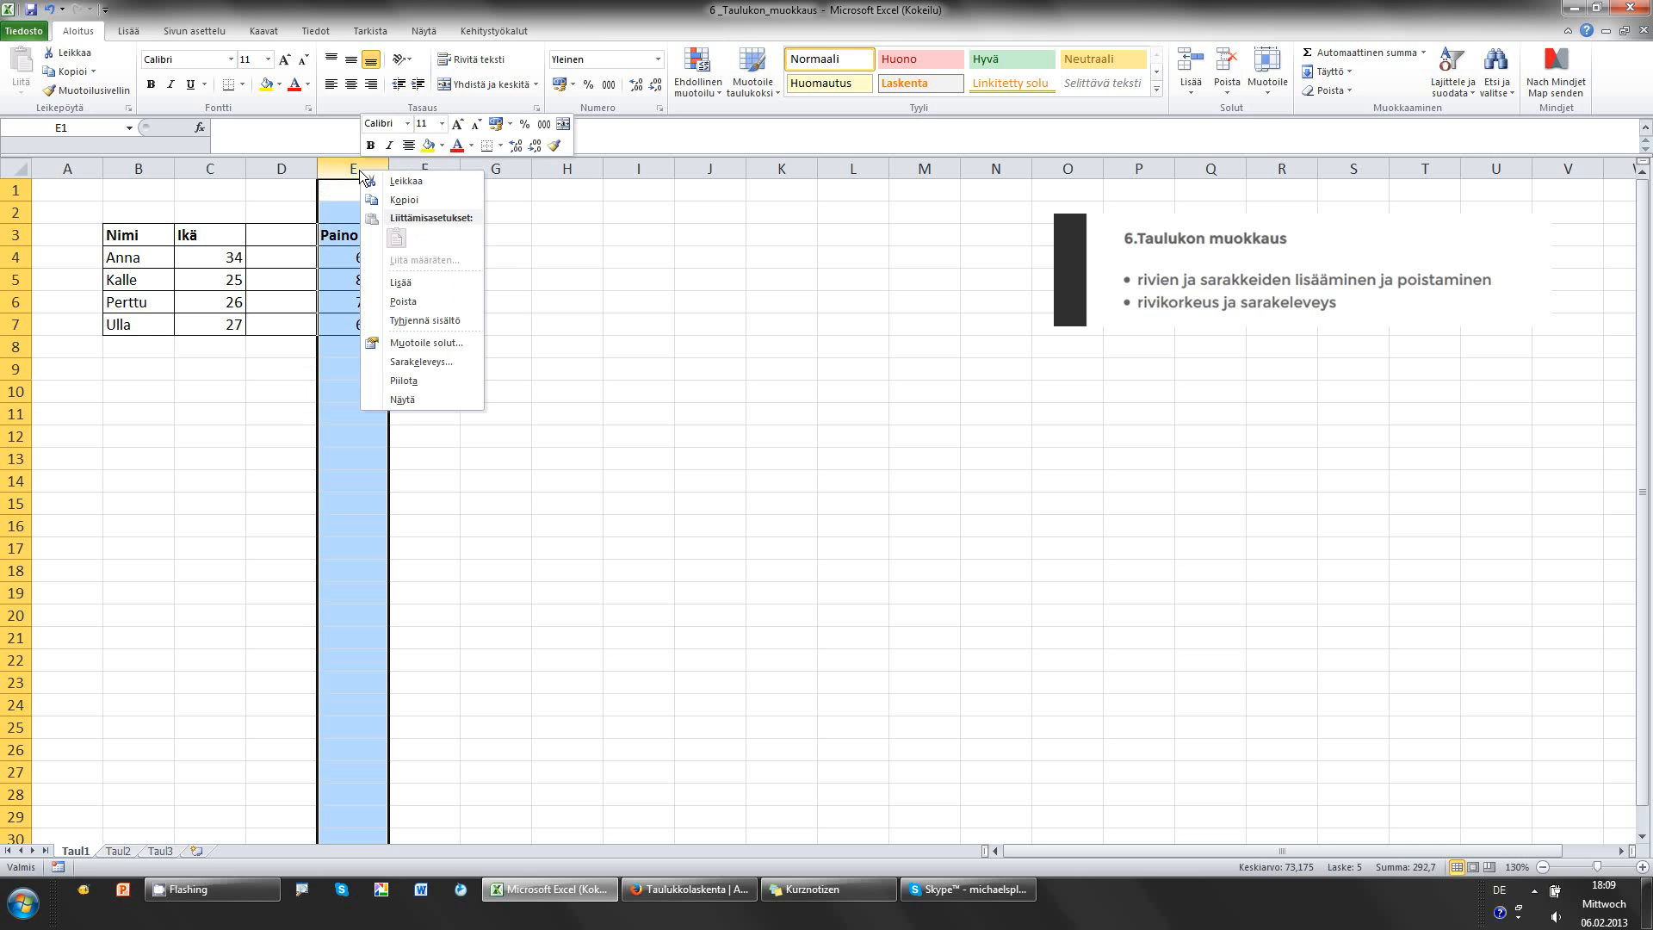
{"action": "left_click", "coordinate": [425, 282]}
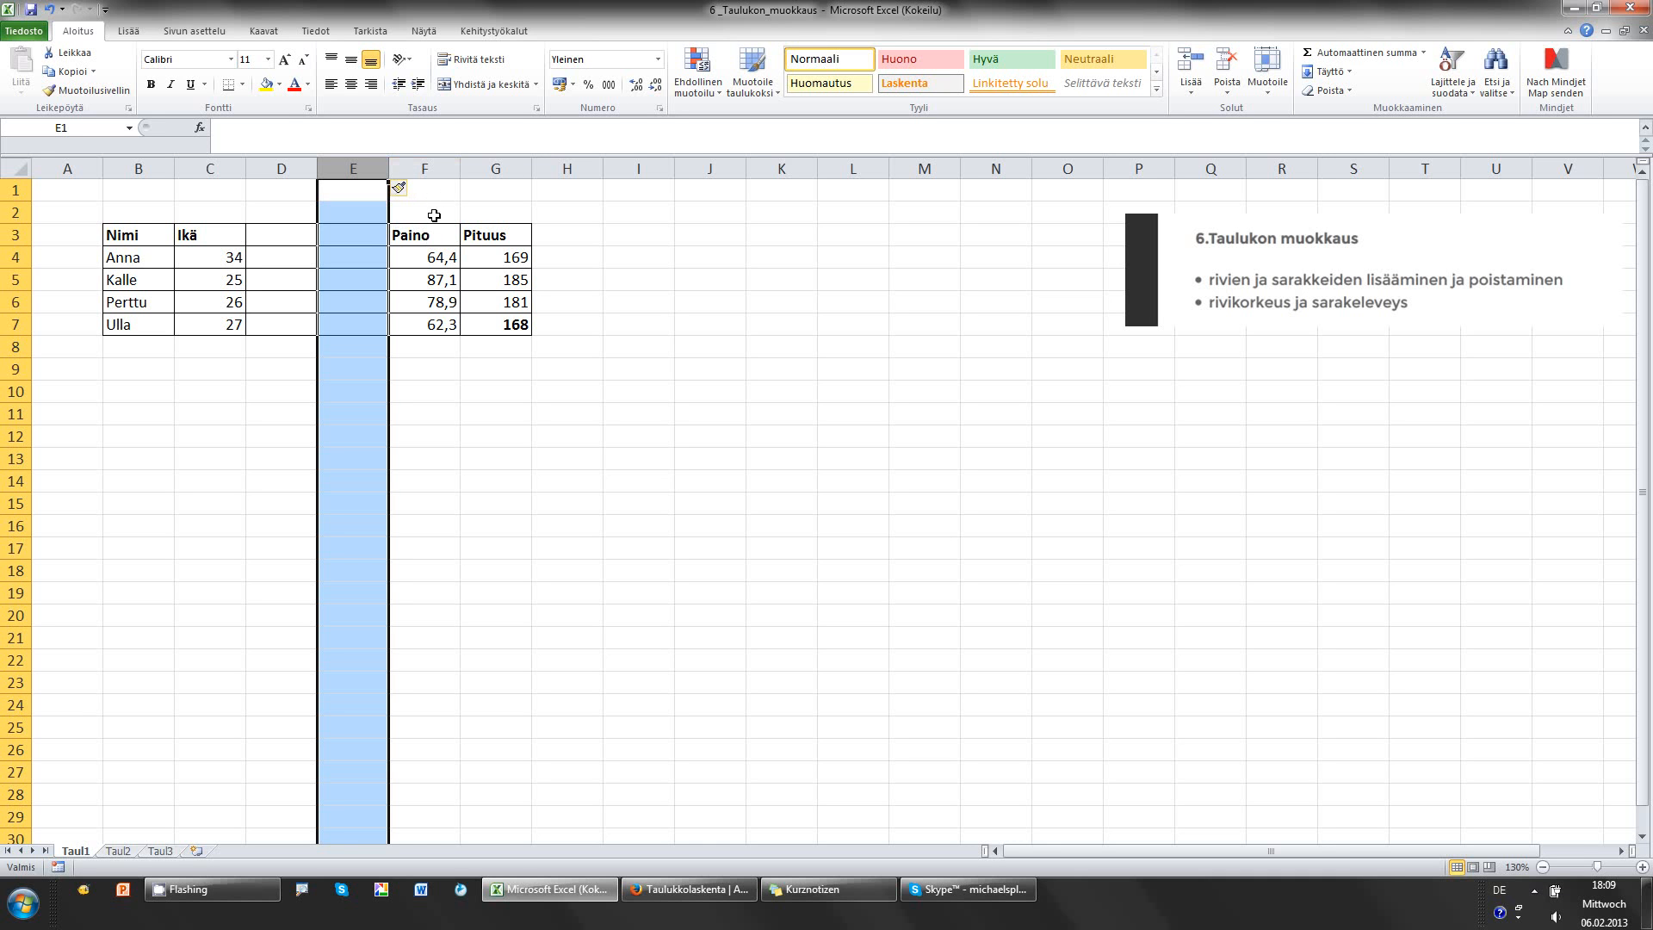
- Delete the empty column E directly before the Paino column, keeping the other empty column at D
{"action": "left_click", "coordinate": [359, 164]}
{"action": "left_click", "coordinate": [273, 365]}
{"action": "left_click", "coordinate": [293, 167]}
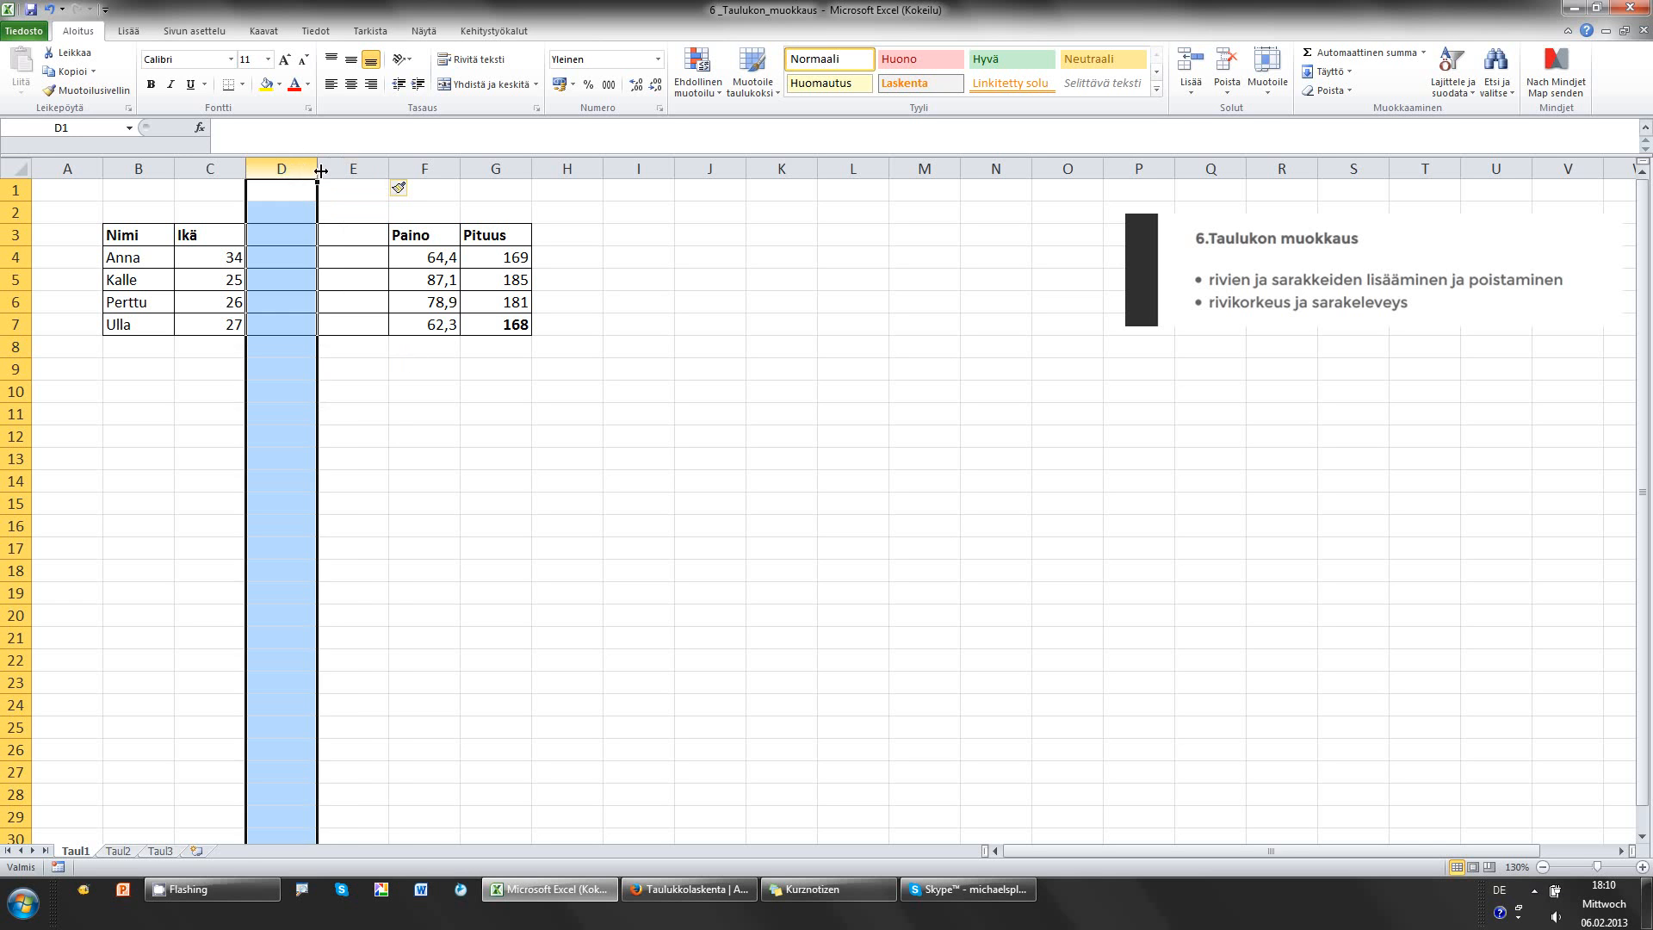
{"action": "left_click", "coordinate": [344, 167]}
{"action": "left_click", "coordinate": [283, 168]}
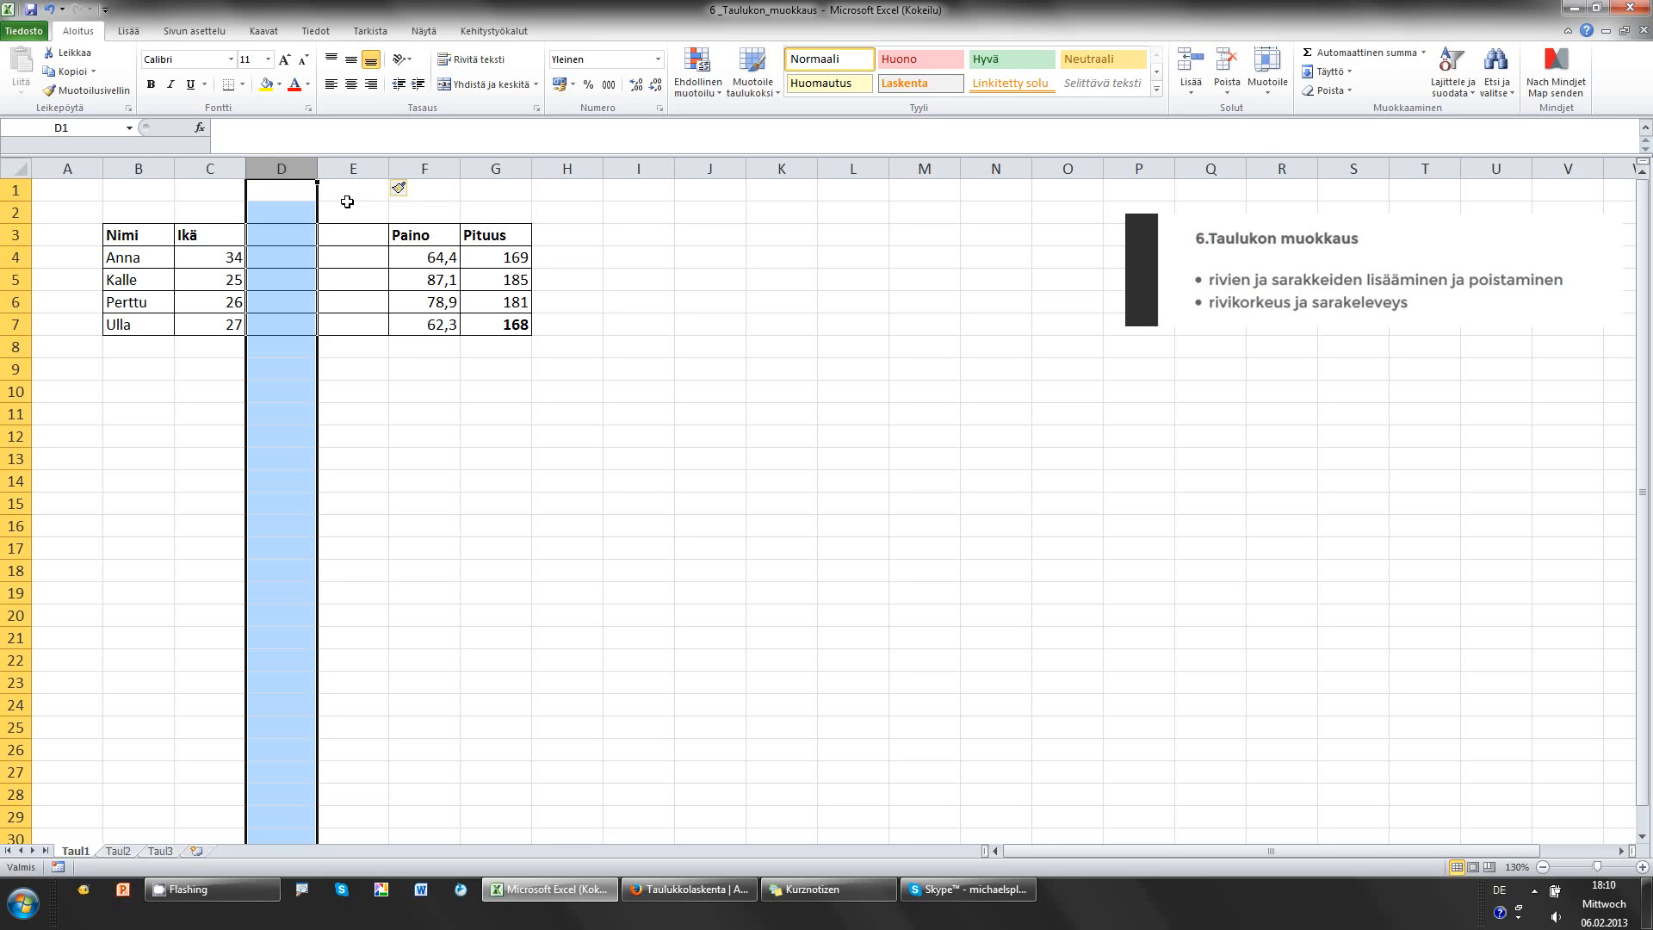
{"action": "left_click", "coordinate": [346, 168]}
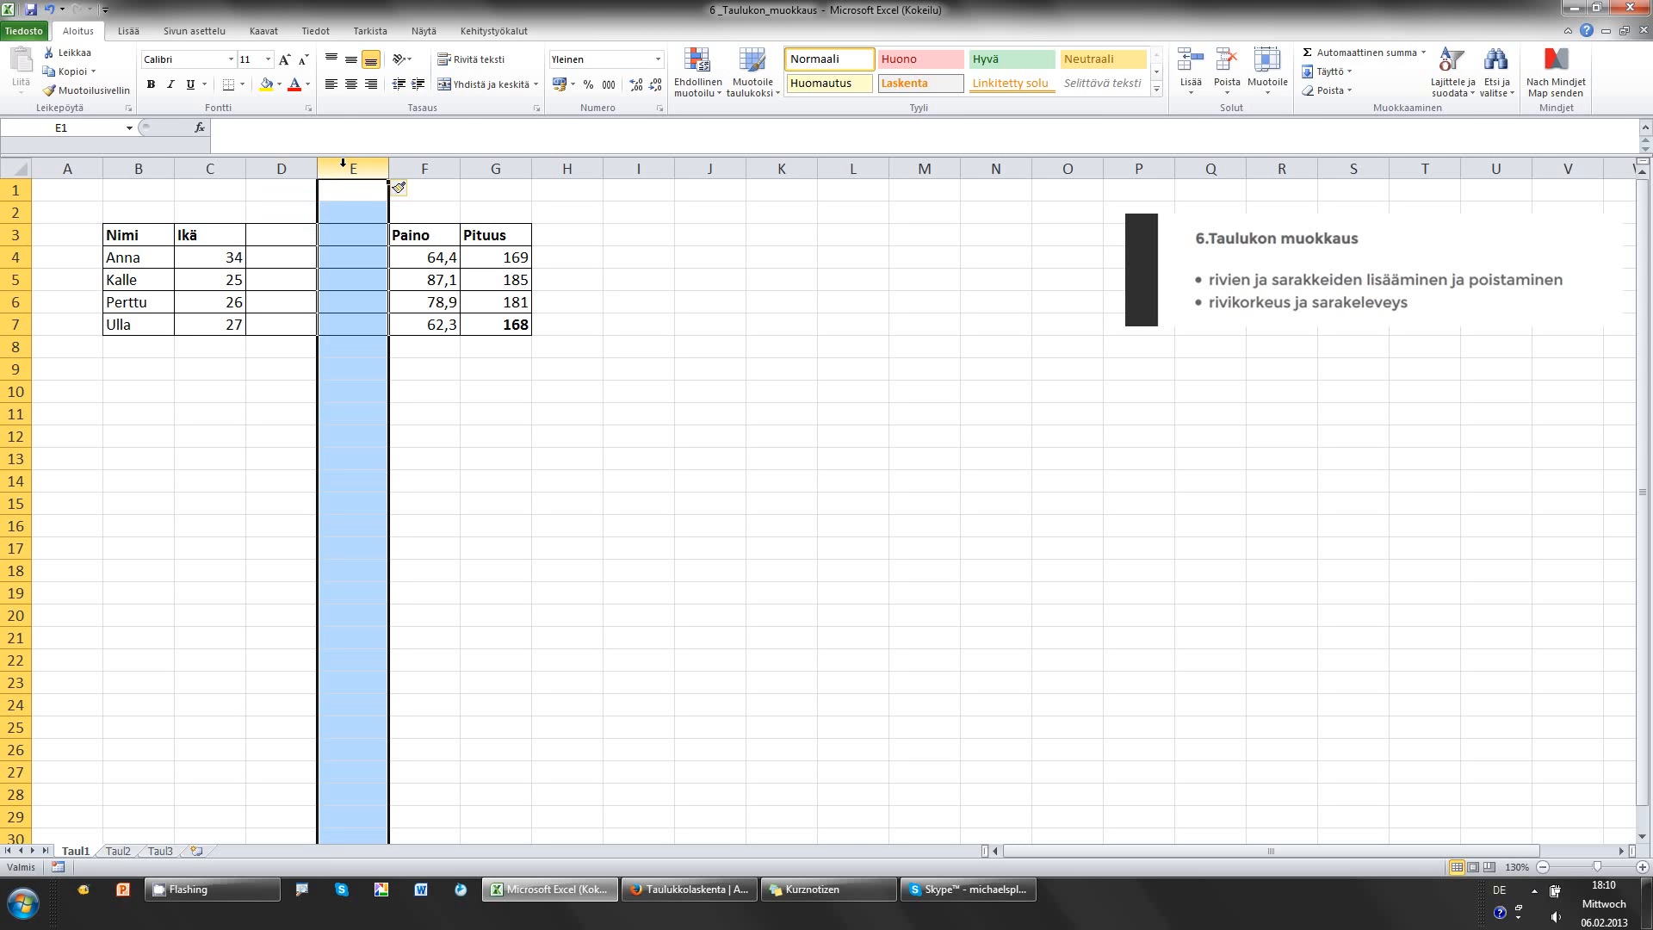
{"action": "right_click", "coordinate": [344, 167]}
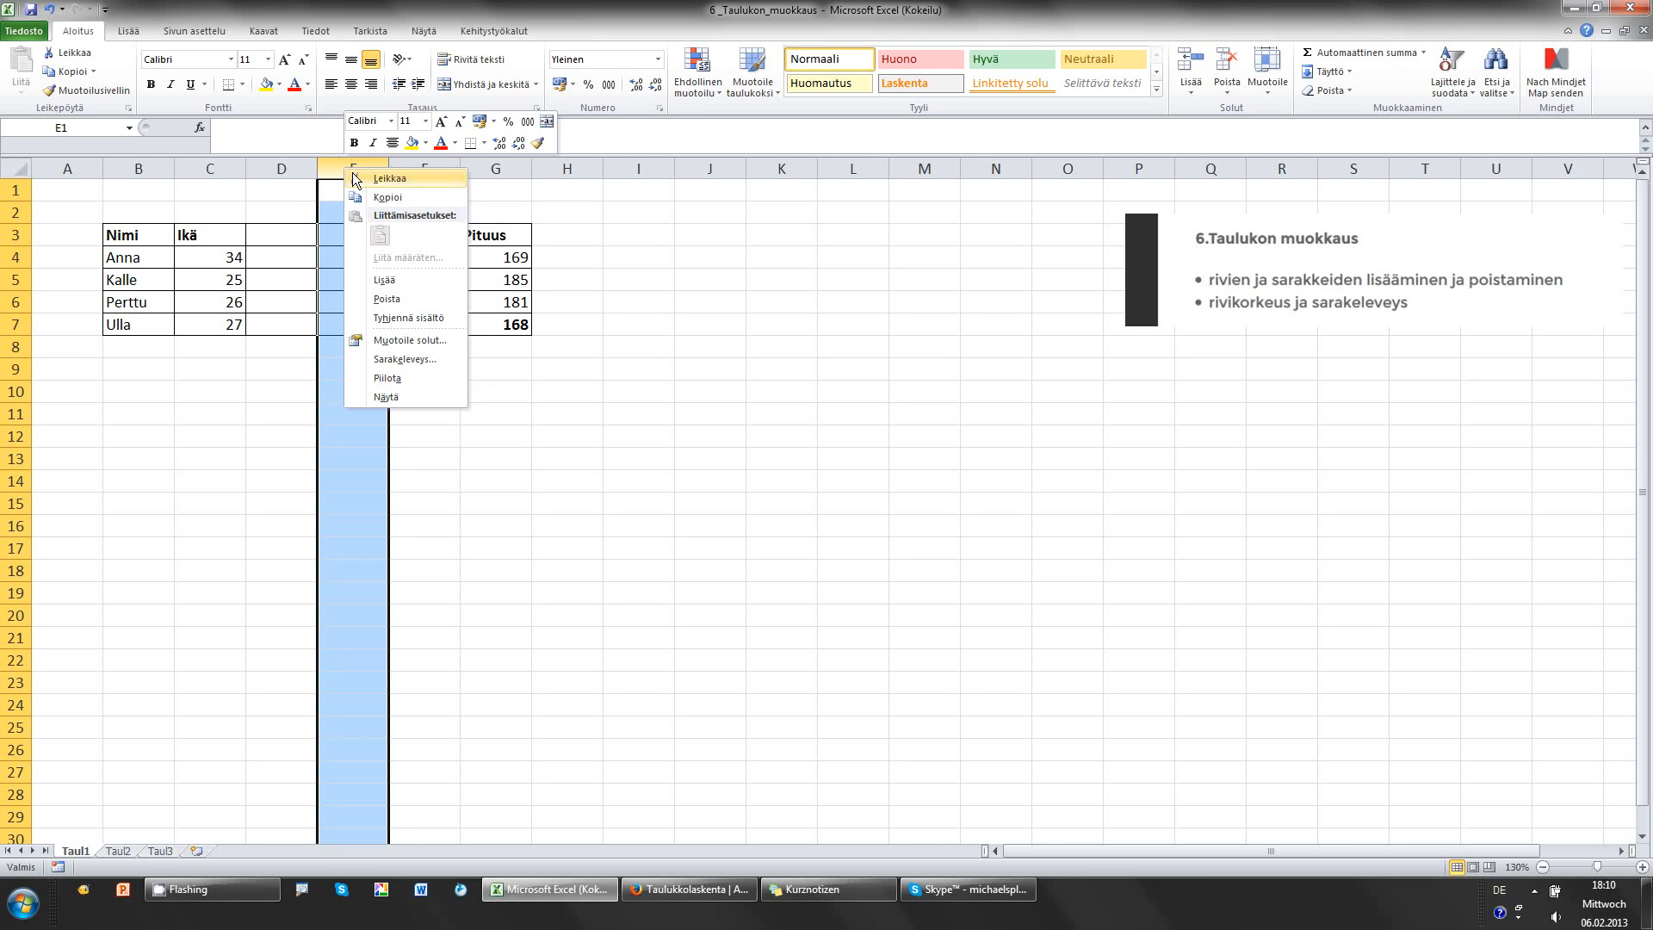
{"action": "left_click", "coordinate": [430, 303]}
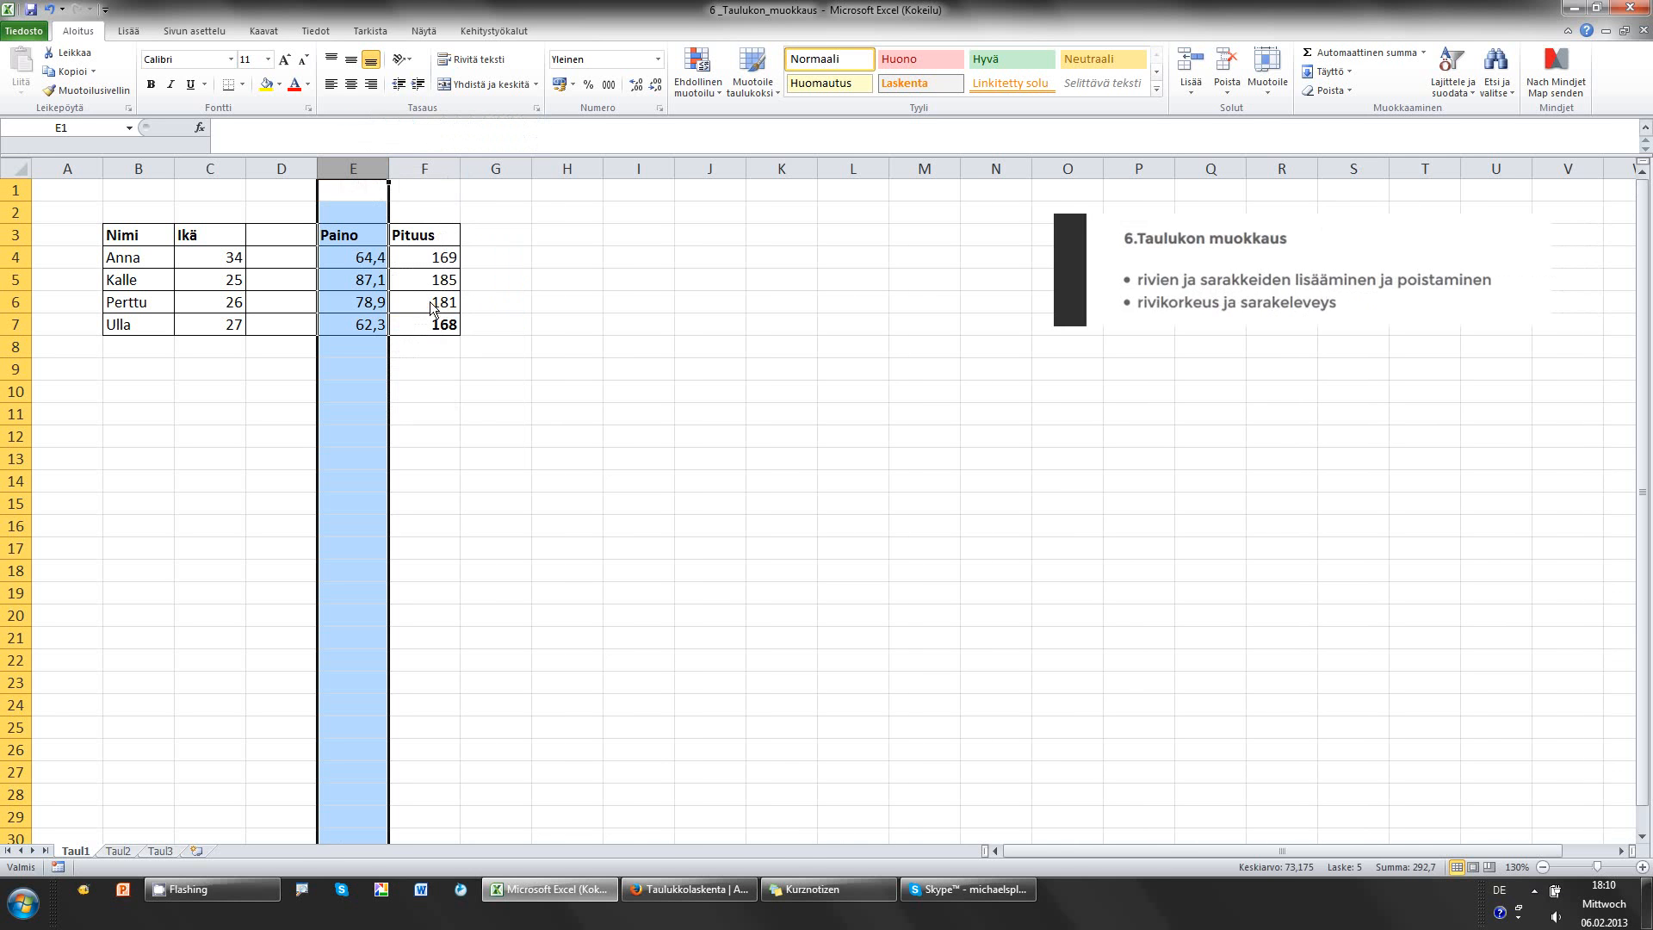
{"action": "left_click", "coordinate": [302, 405]}
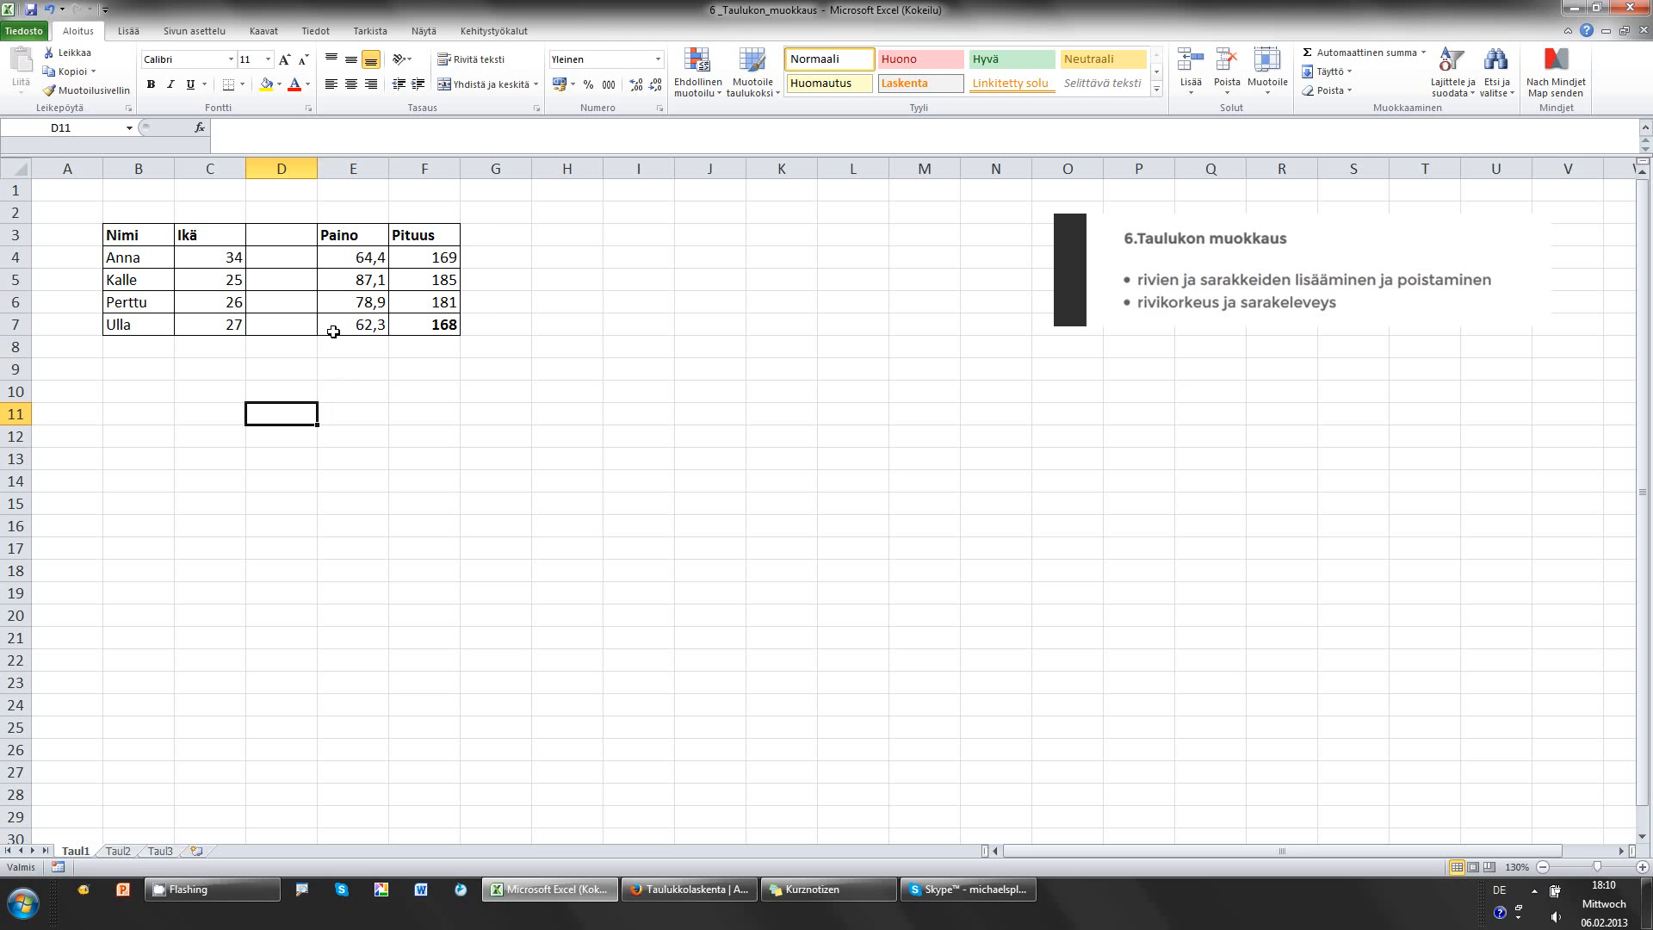
- Enter the heading Kenkäkoko in cell D3 of the empty column between Ikä and Paino
{"action": "left_click", "coordinate": [291, 238]}
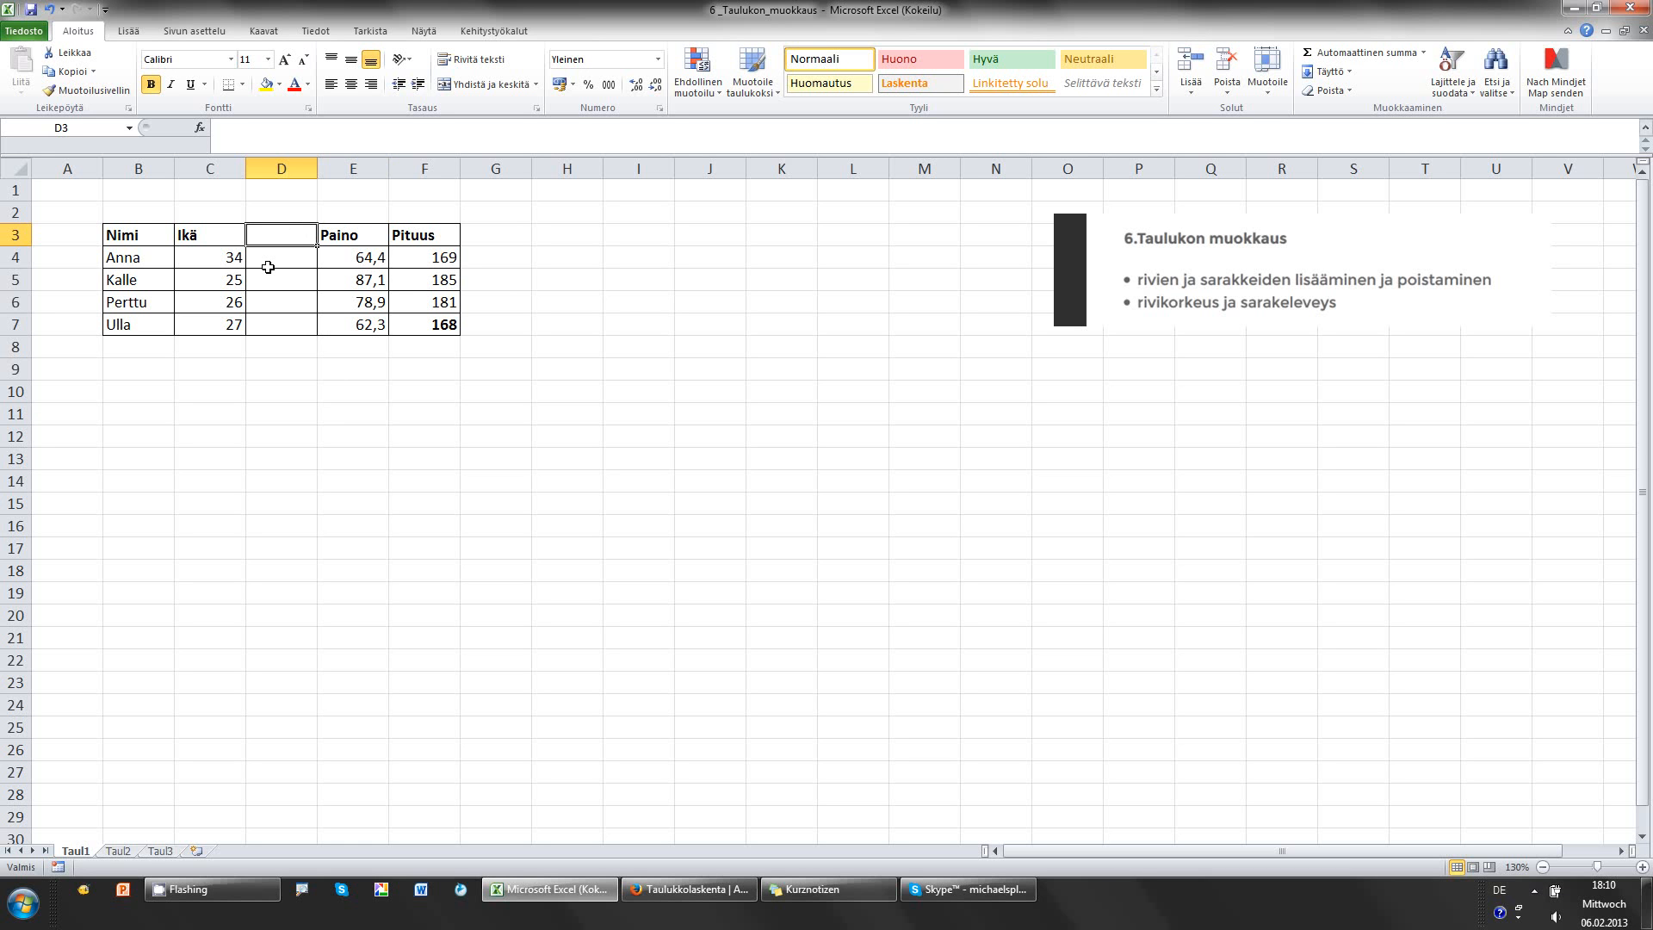
{"action": "type", "text": "K"}
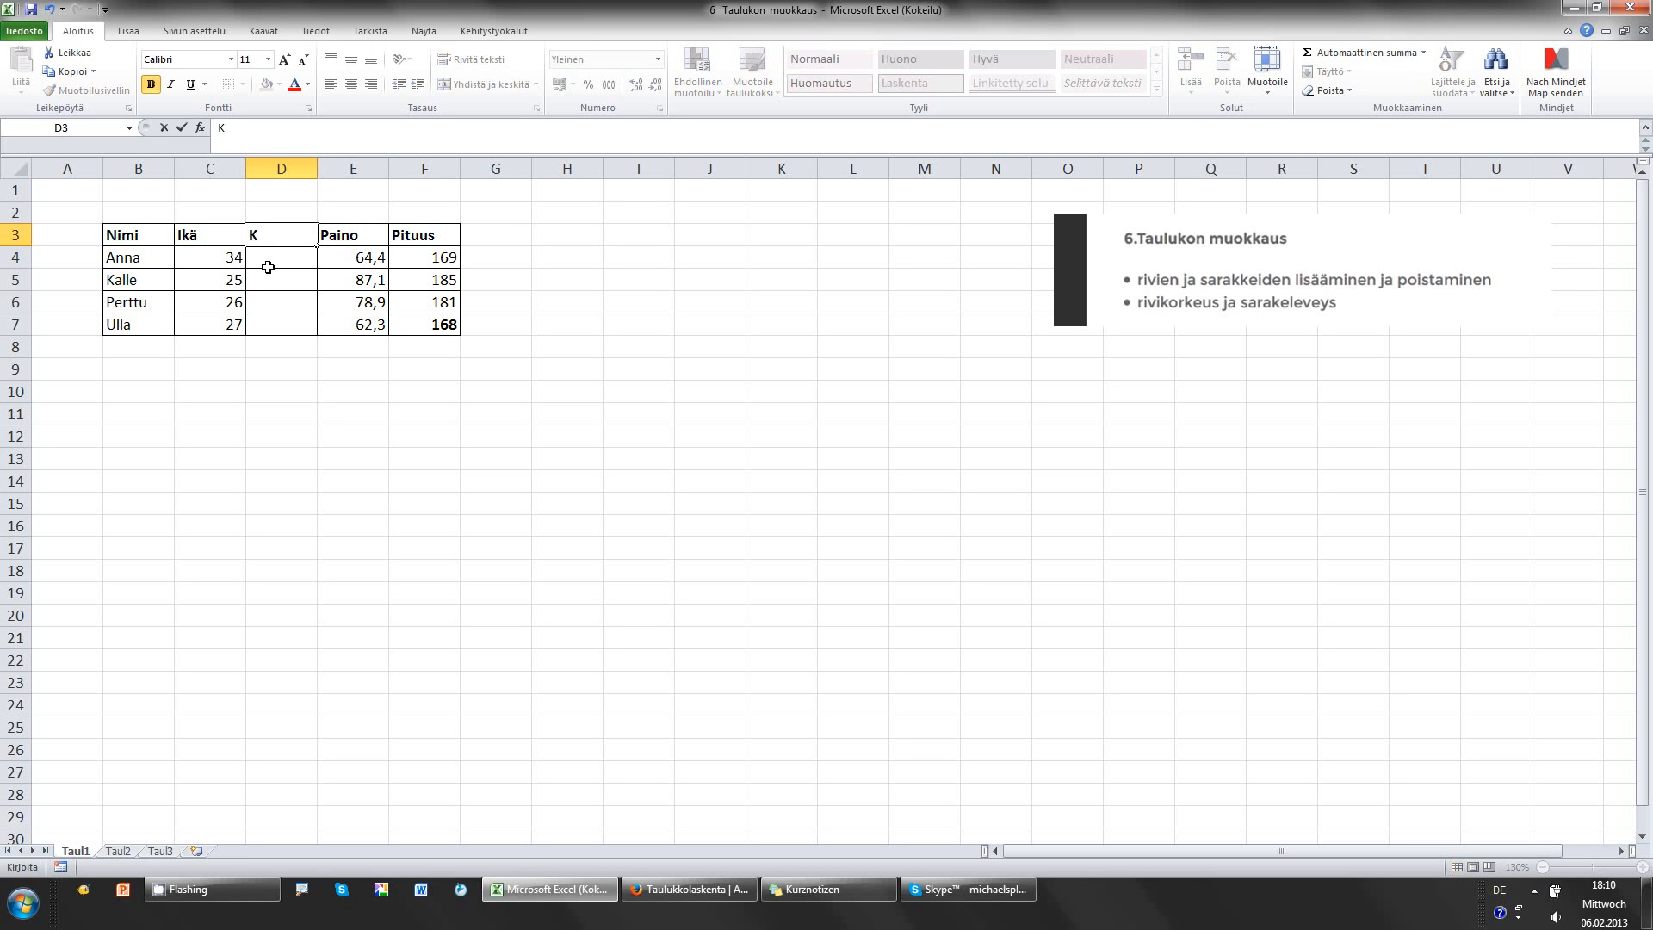
{"action": "type", "text": "enkäkoko"}
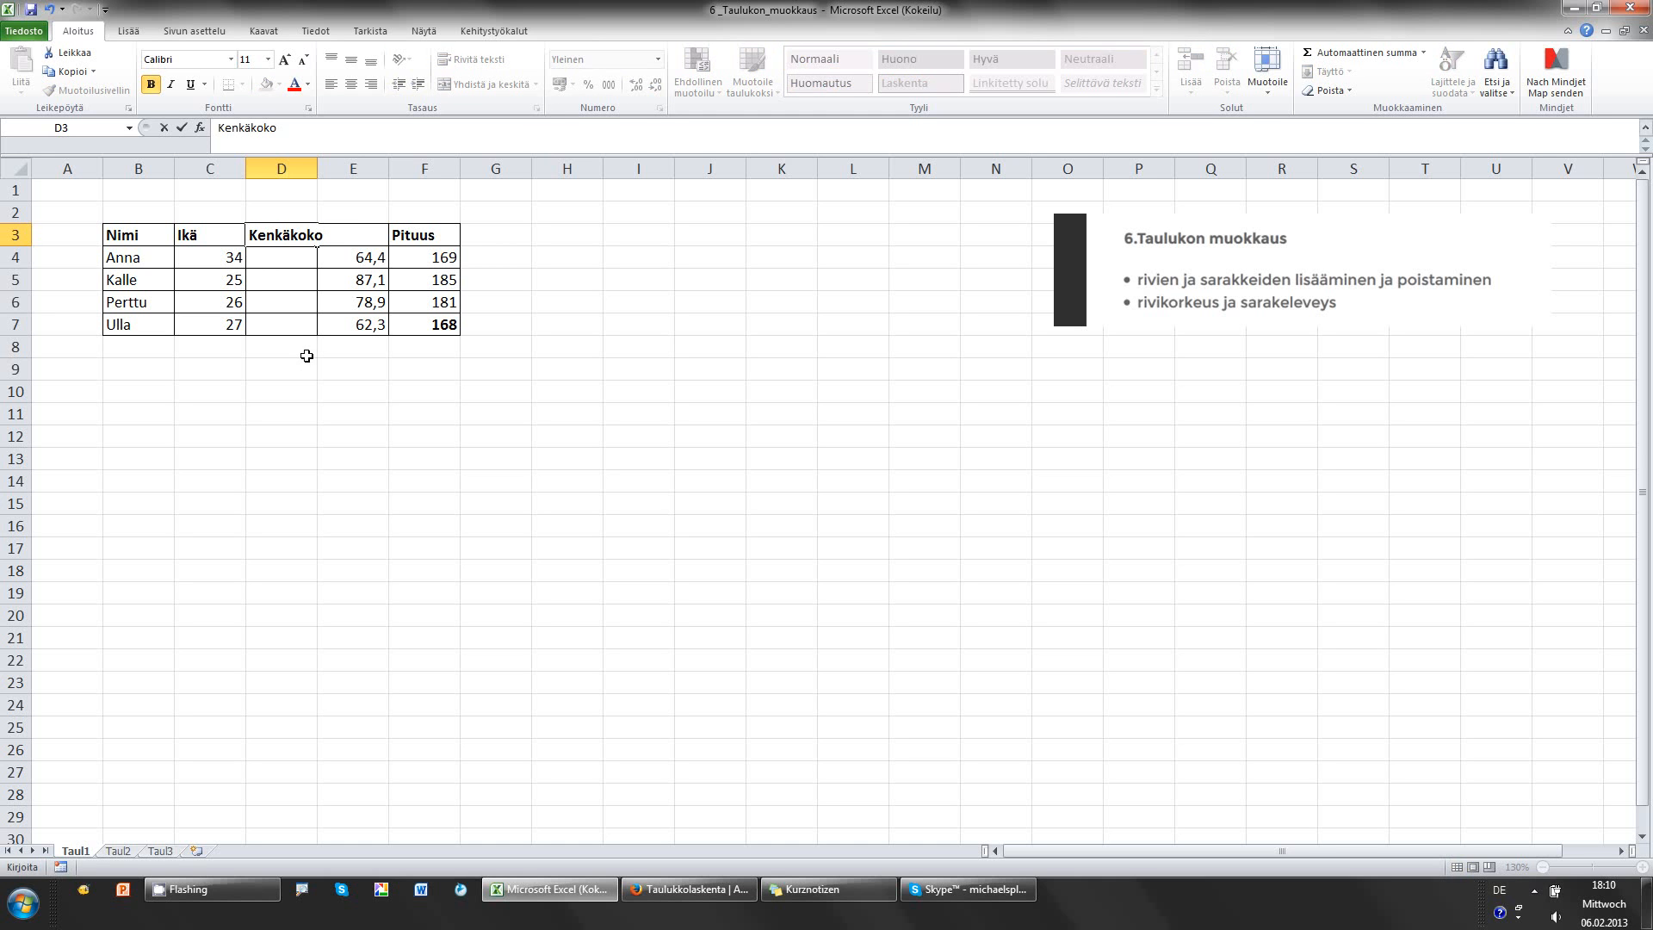
{"action": "key", "text": "Return"}
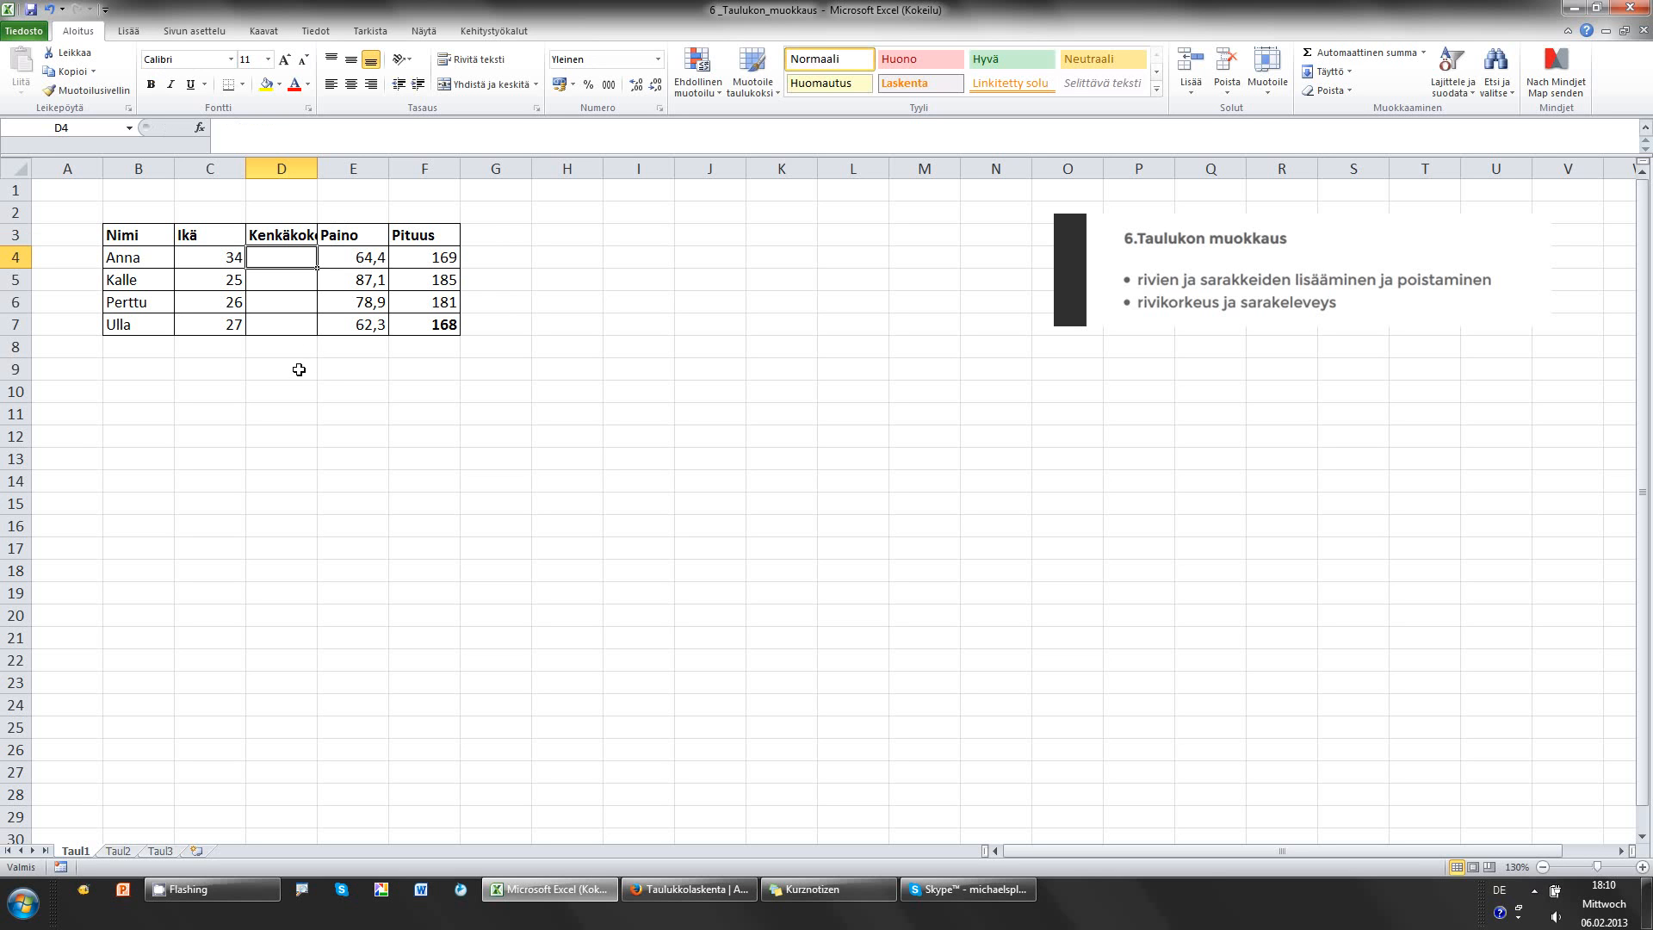
{"action": "left_click", "coordinate": [298, 371]}
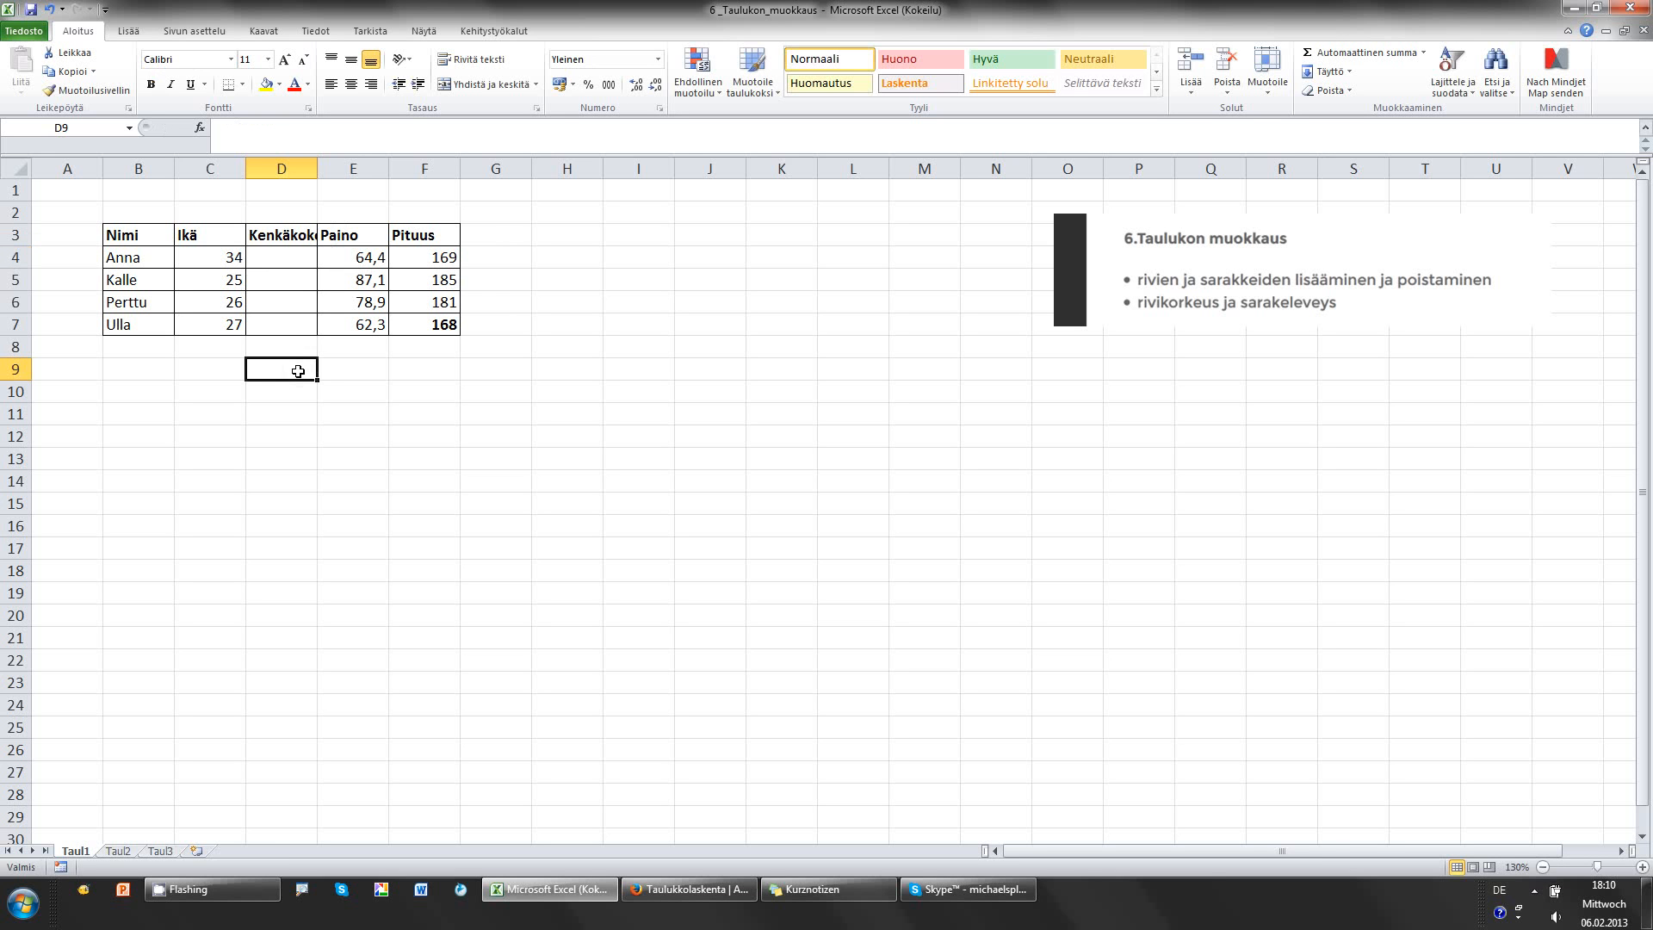
- Fill the Kenkäkoko column in D4:D7 with the values 37, 43, 45 and 36
{"action": "left_click", "coordinate": [303, 258]}
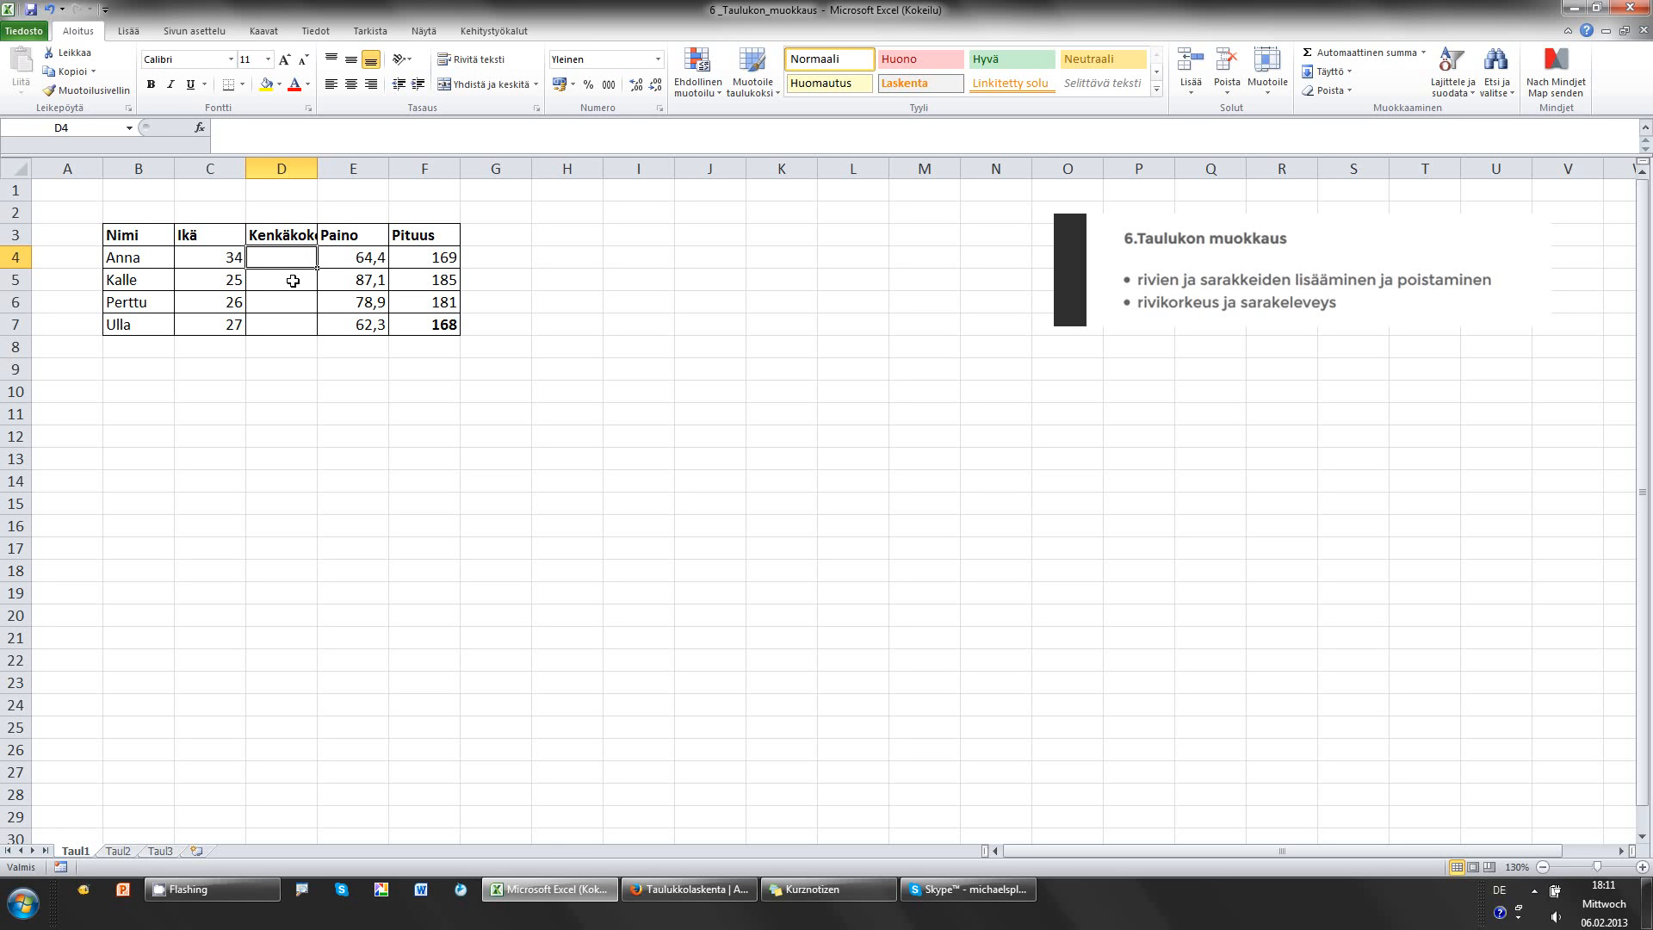
{"action": "type", "text": "37"}
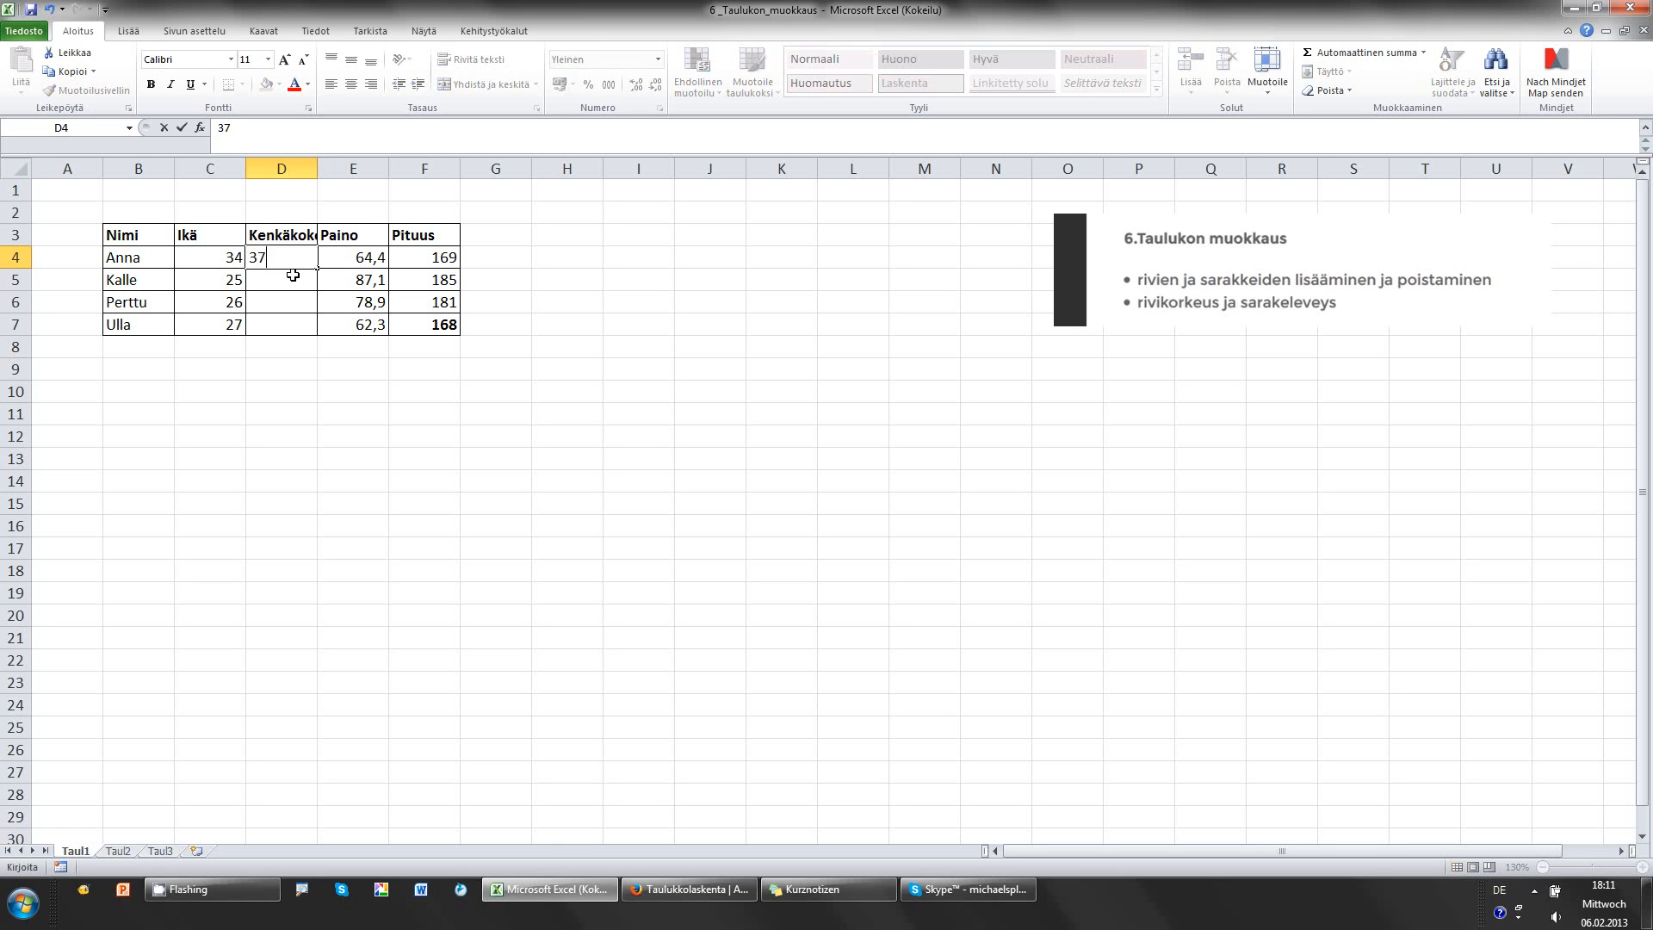
{"action": "key", "text": "Return"}
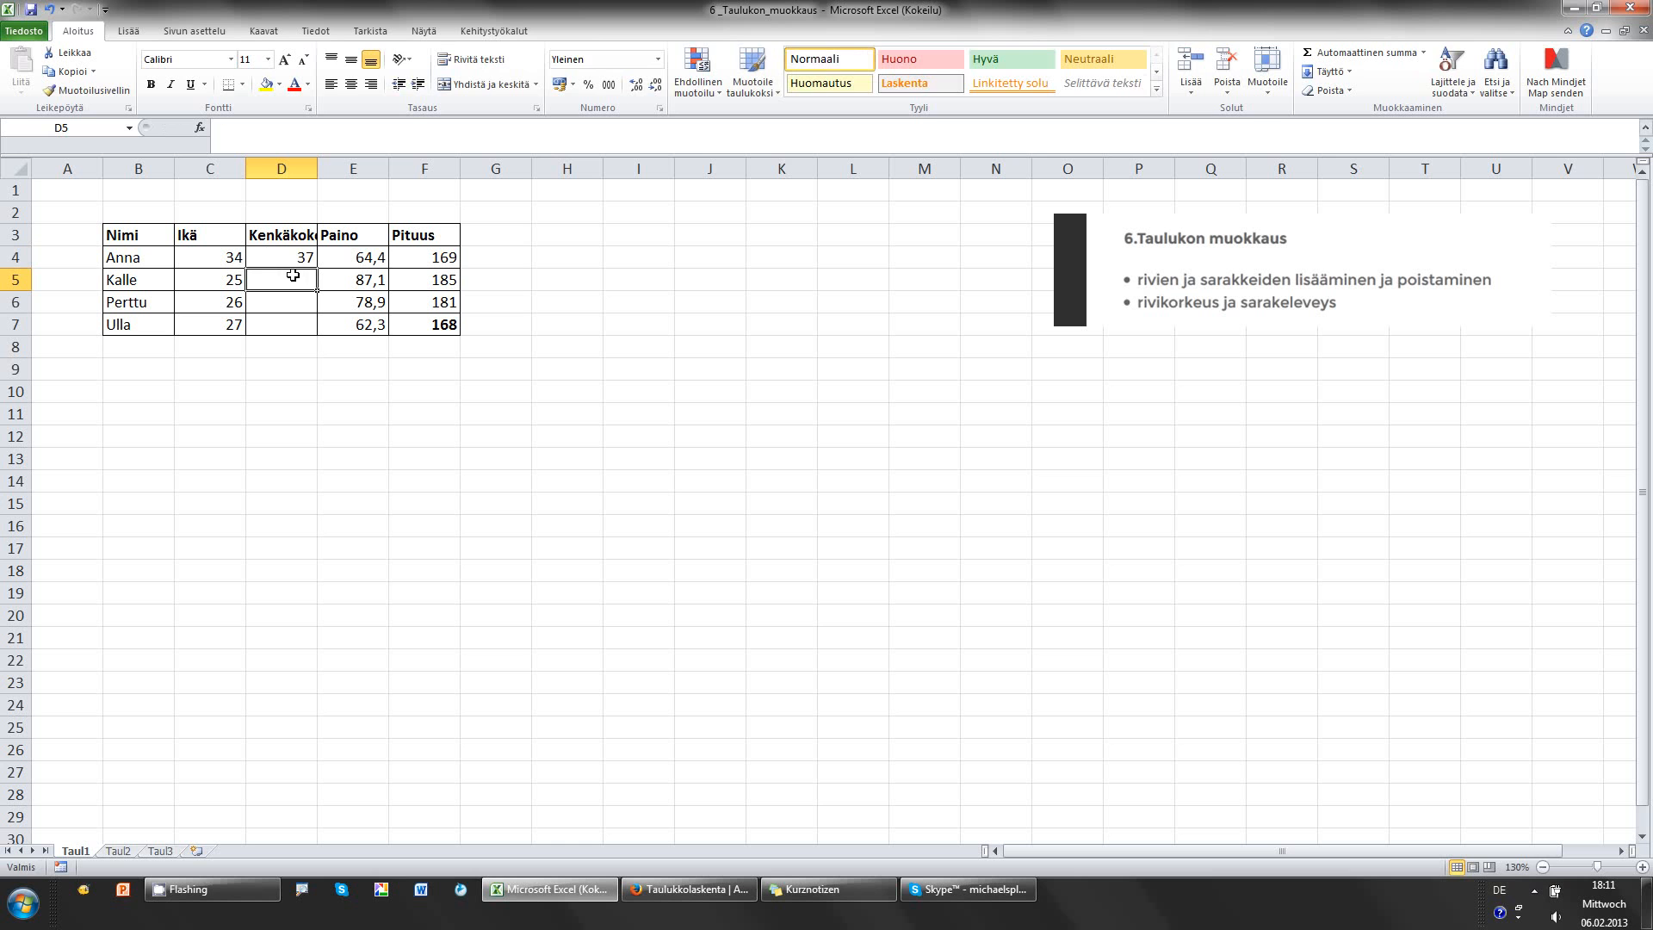
{"action": "type", "text": "43"}
{"action": "key", "text": "Return"}
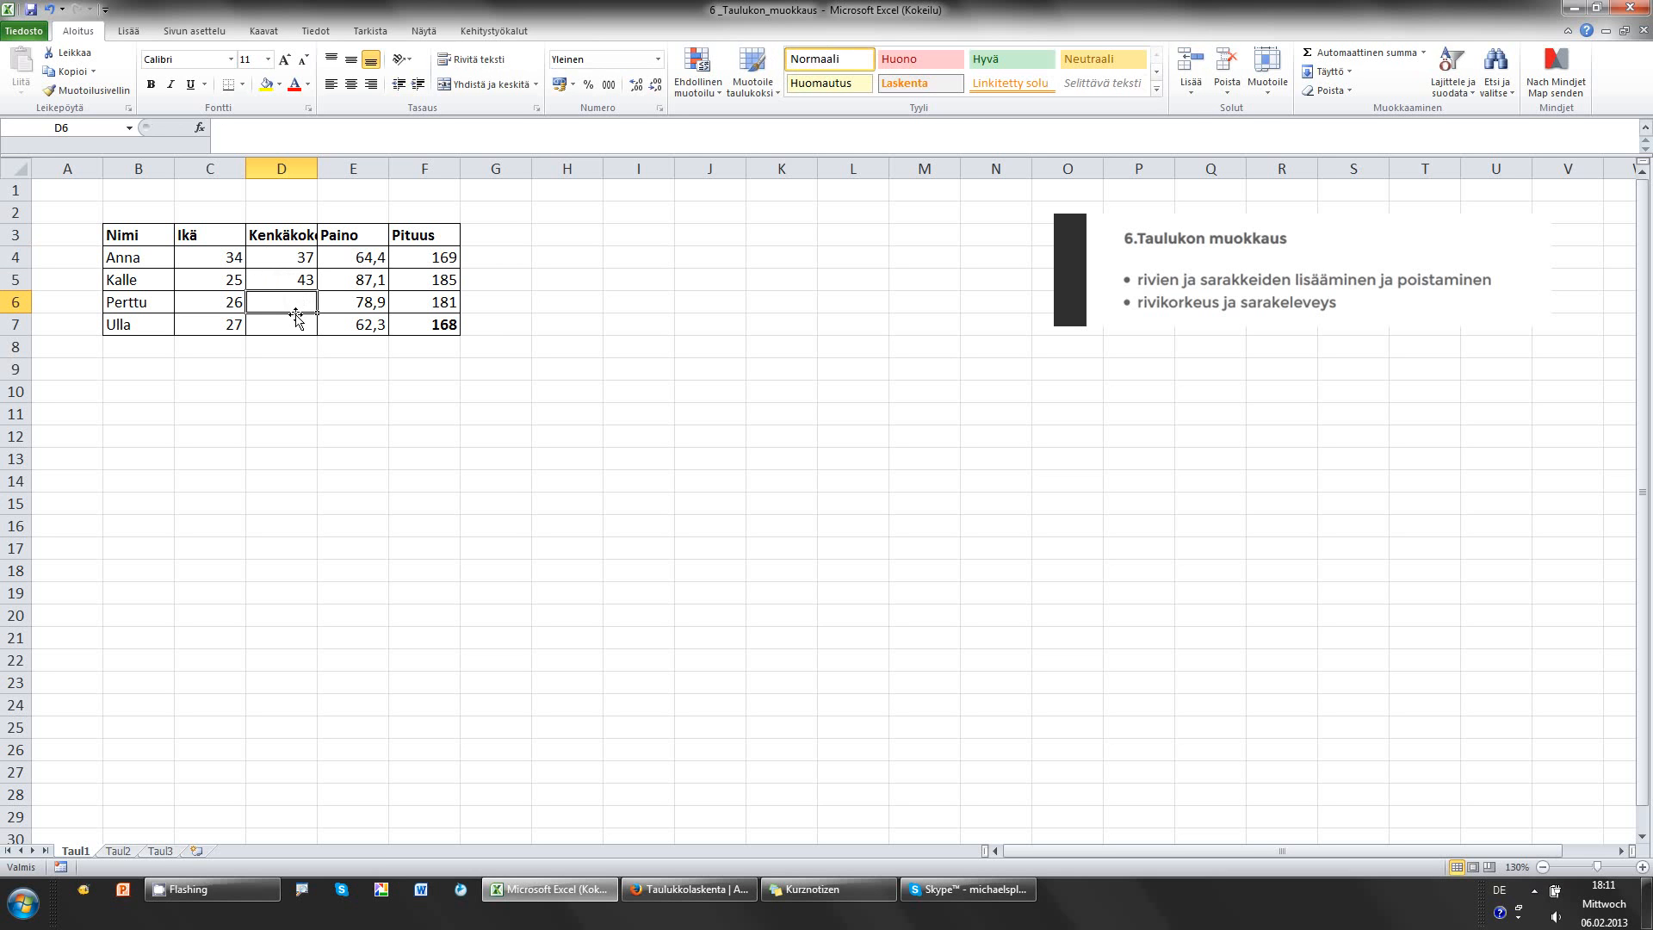
{"action": "type", "text": "45"}
{"action": "key", "text": "Return"}
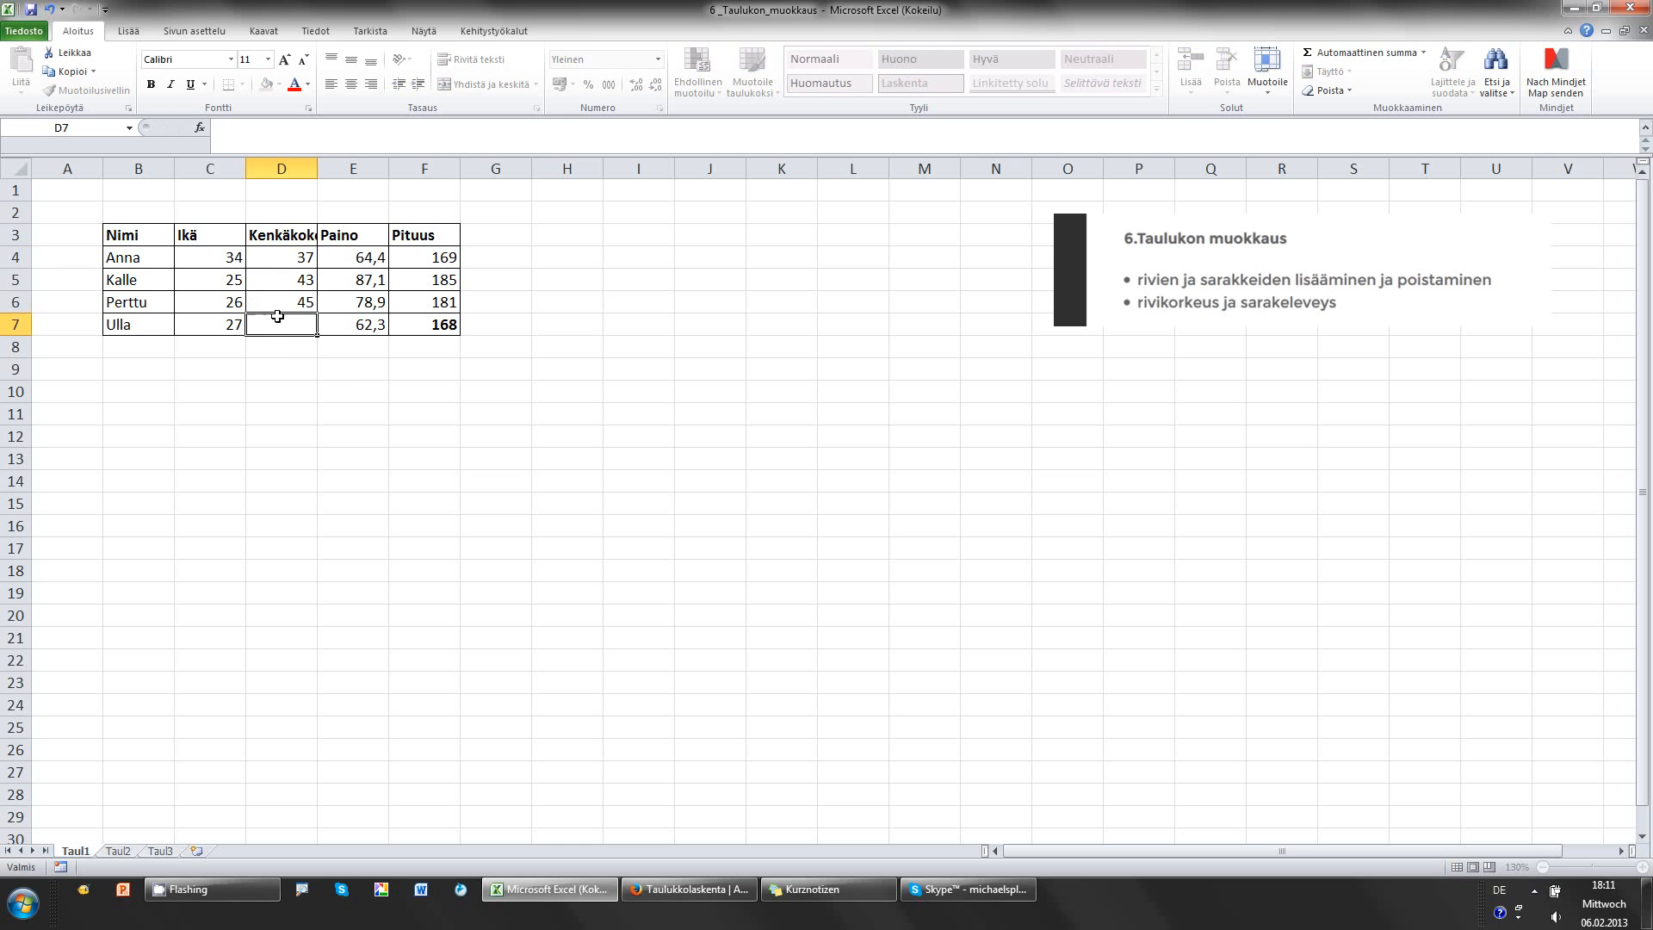
{"action": "type", "text": "36"}
{"action": "key", "text": "Return"}
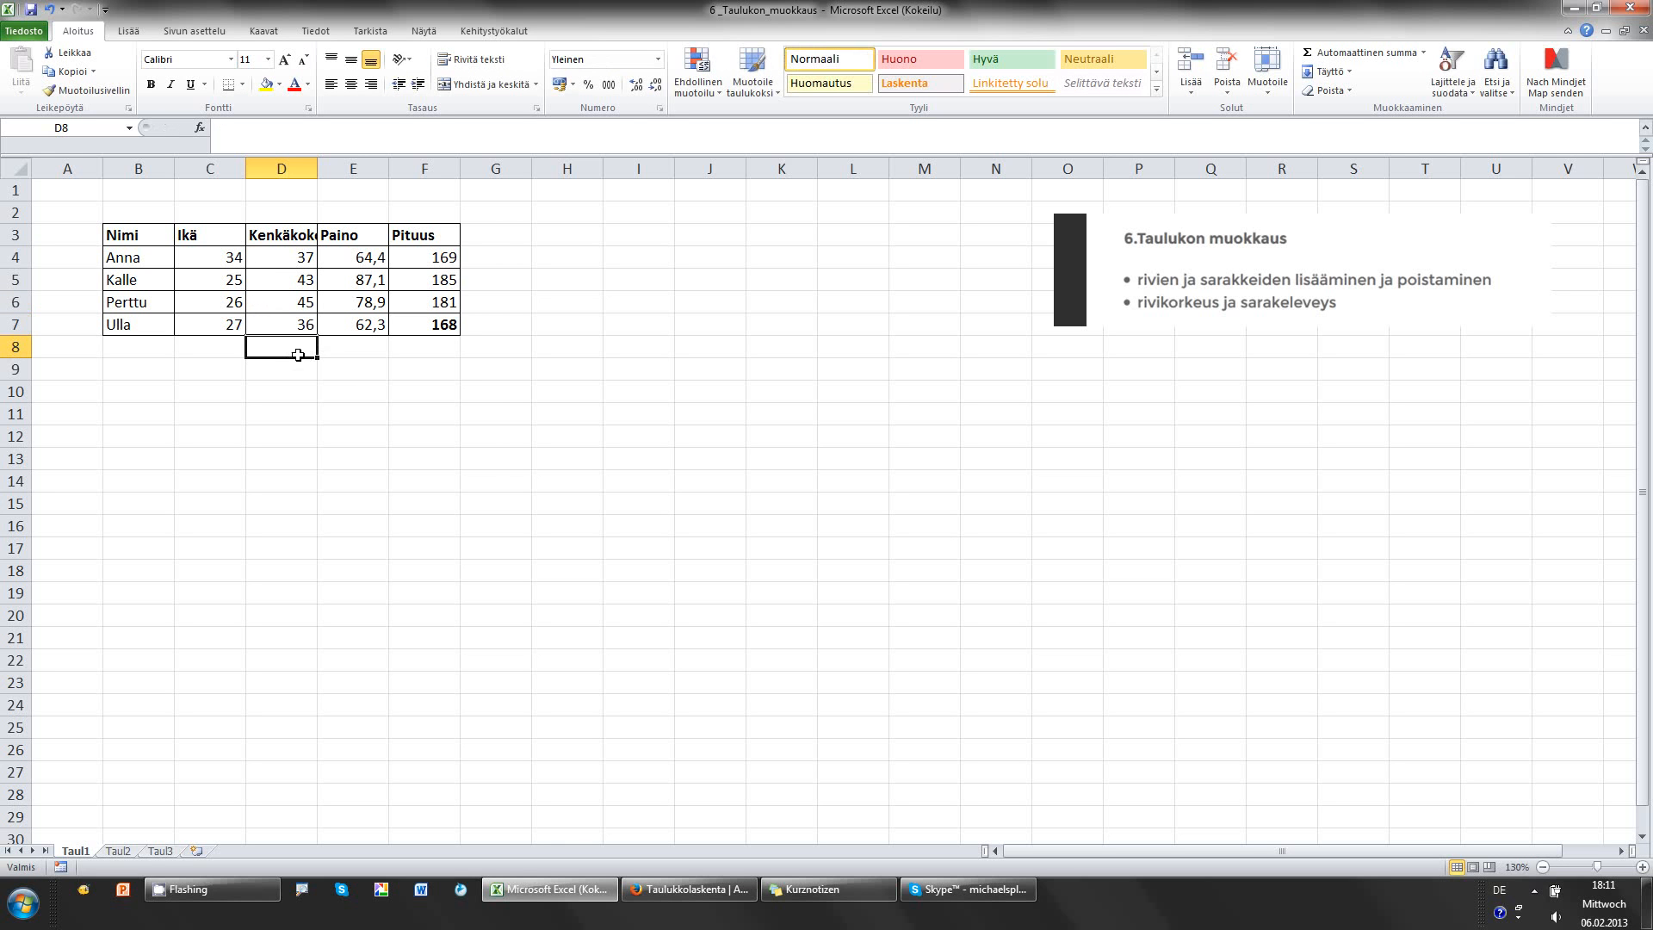
- Examine the Kenkäkoko values in D4:D7 and go through the table's columns C to F one by one
{"action": "left_click_drag", "start_coordinate": [302, 251], "coordinate": [301, 325]}
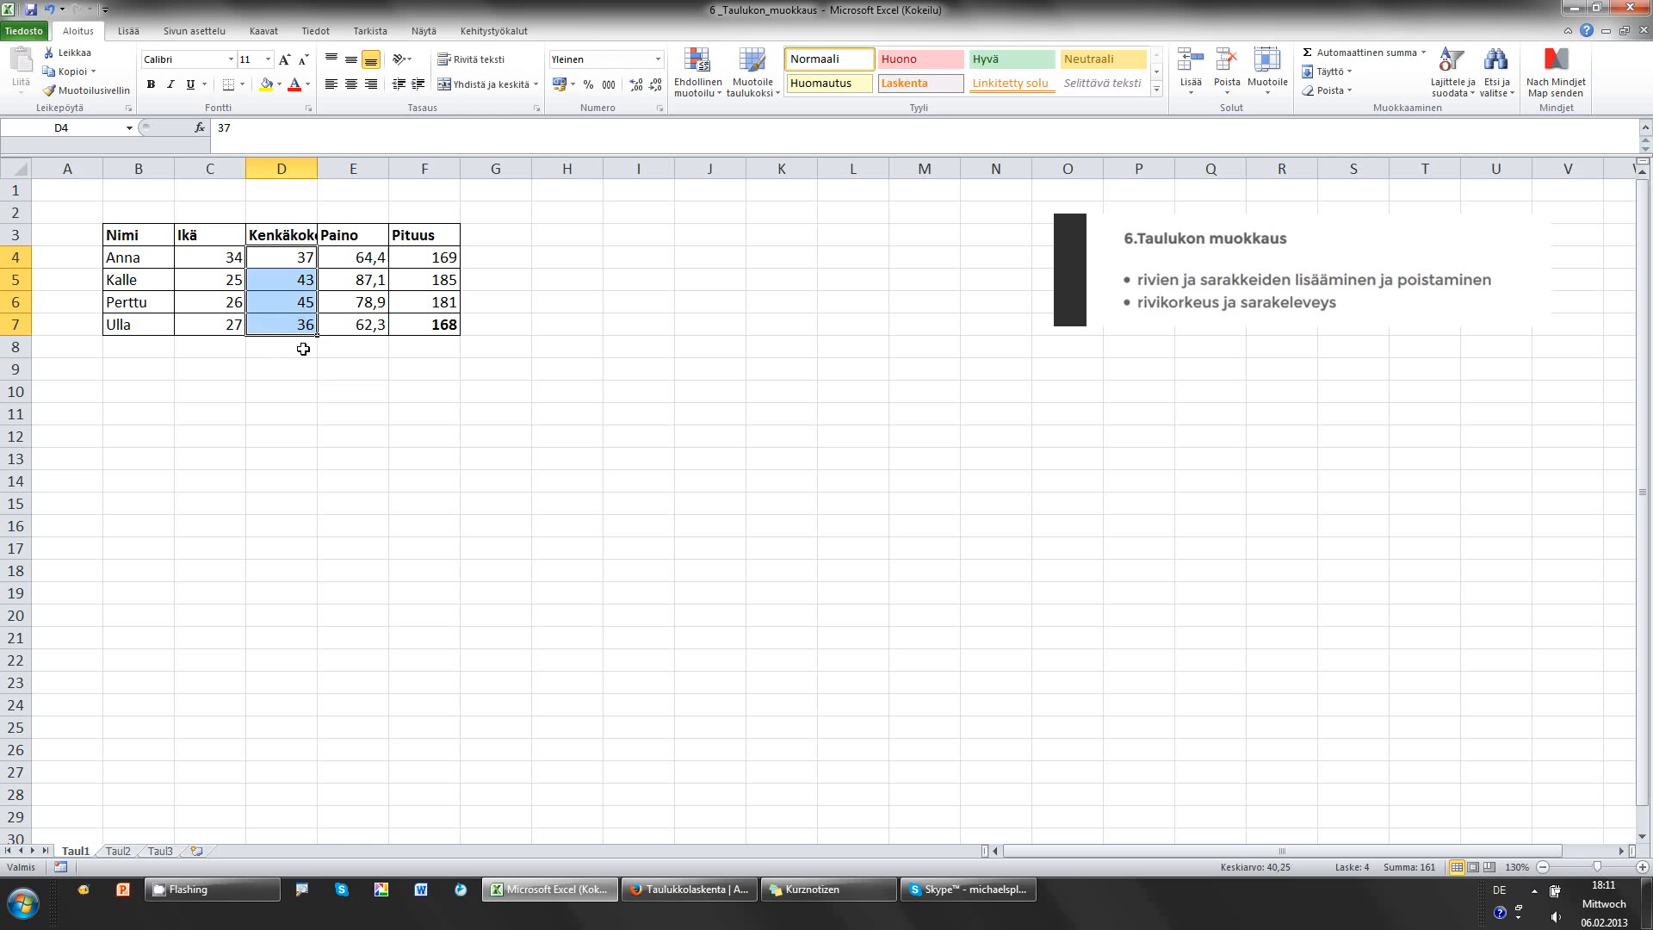
{"action": "left_click", "coordinate": [295, 365]}
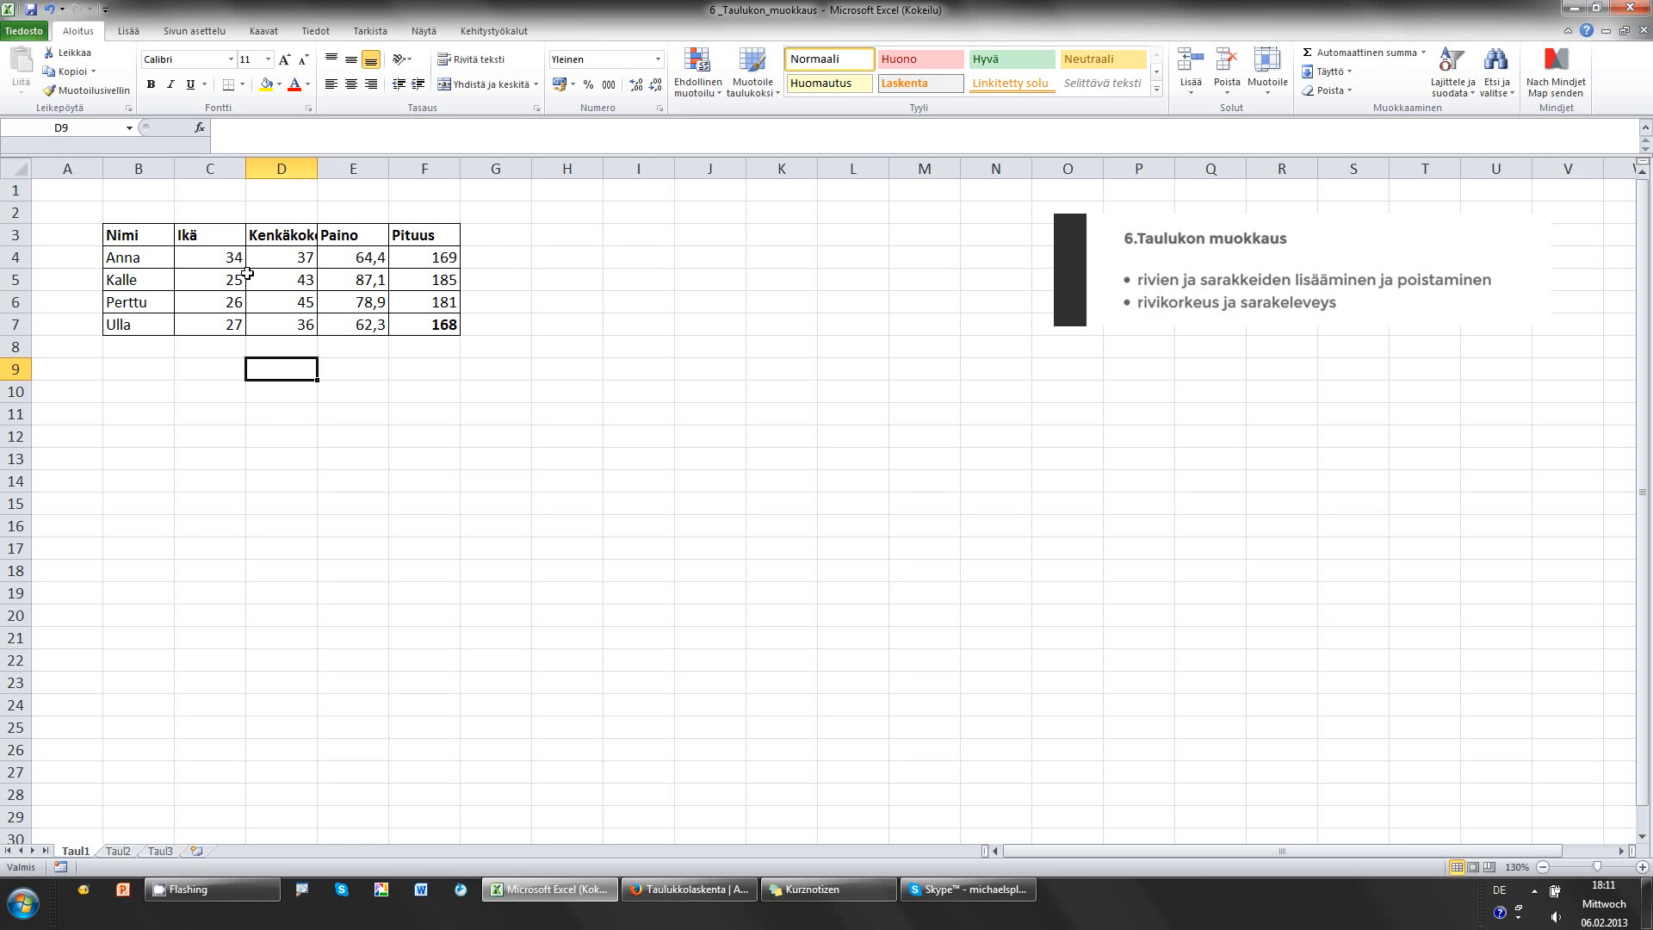
{"action": "left_click", "coordinate": [210, 165]}
{"action": "left_click", "coordinate": [273, 167]}
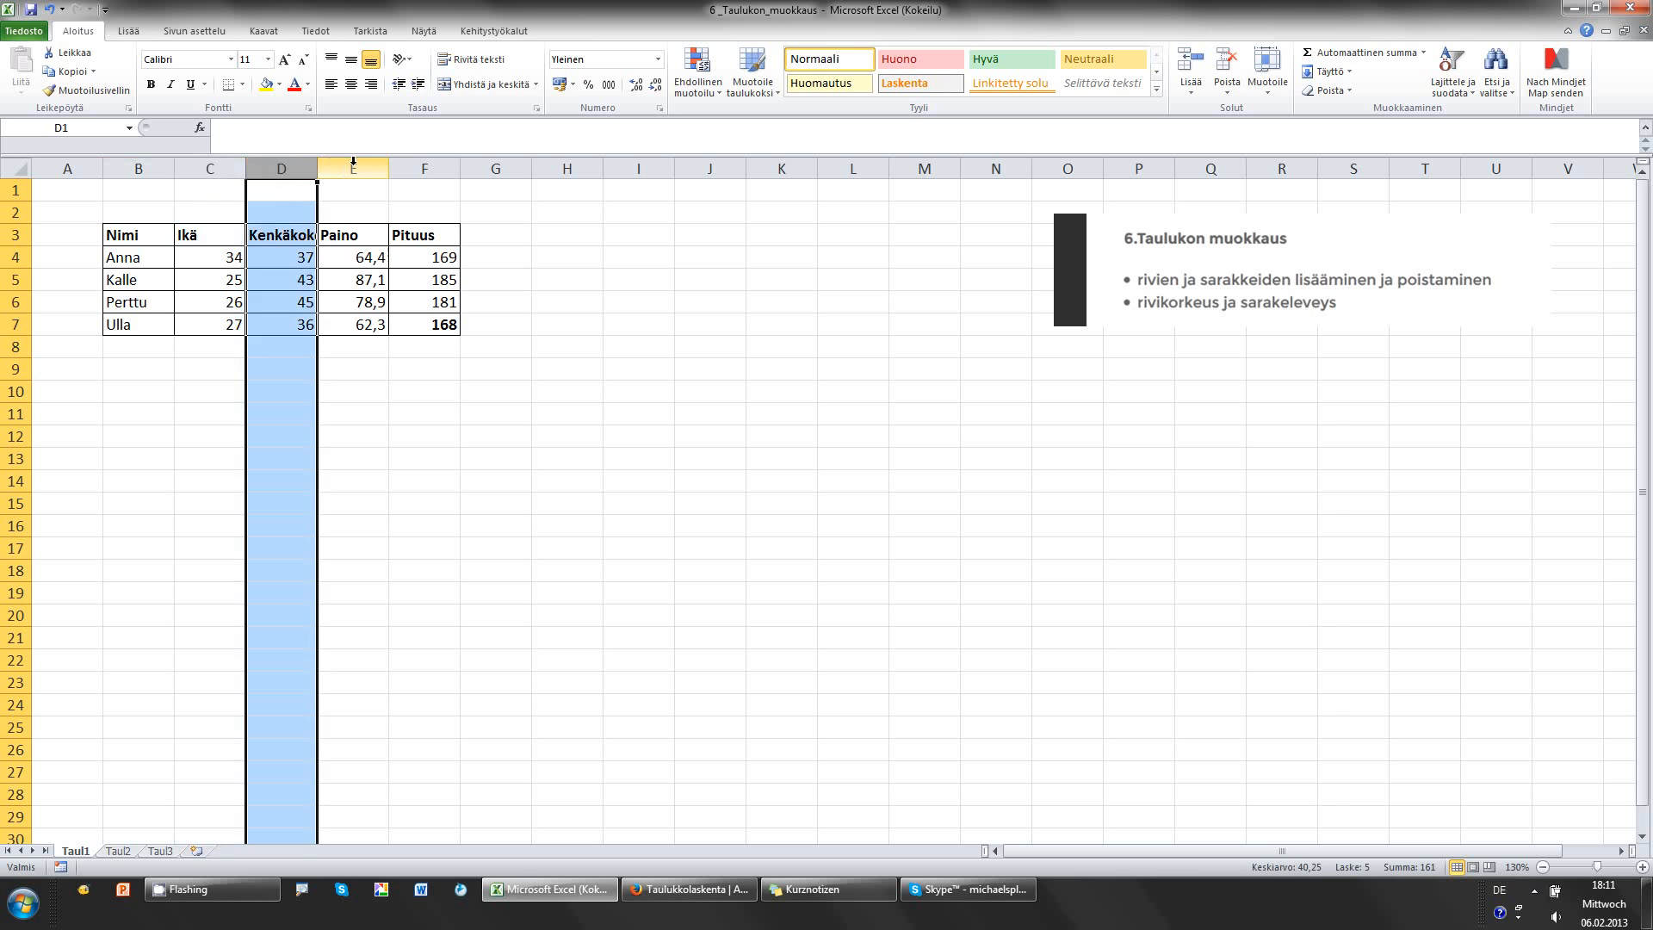
{"action": "left_click", "coordinate": [353, 167]}
{"action": "left_click", "coordinate": [425, 167]}
{"action": "left_click", "coordinate": [283, 527]}
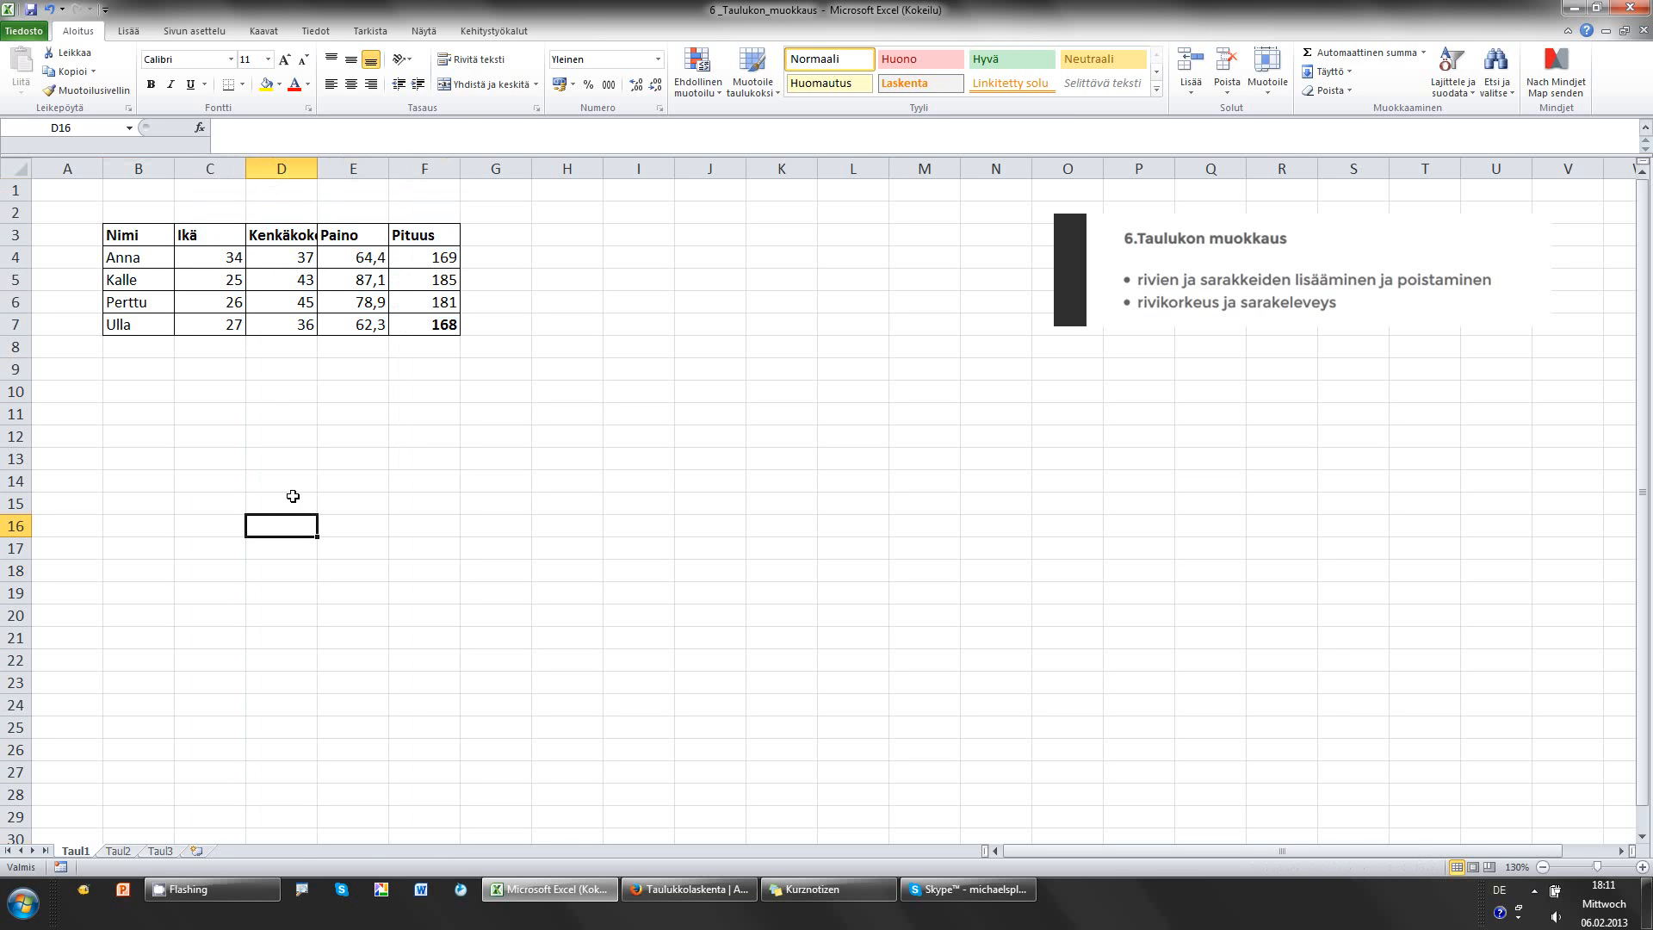
{"action": "left_click", "coordinate": [273, 400]}
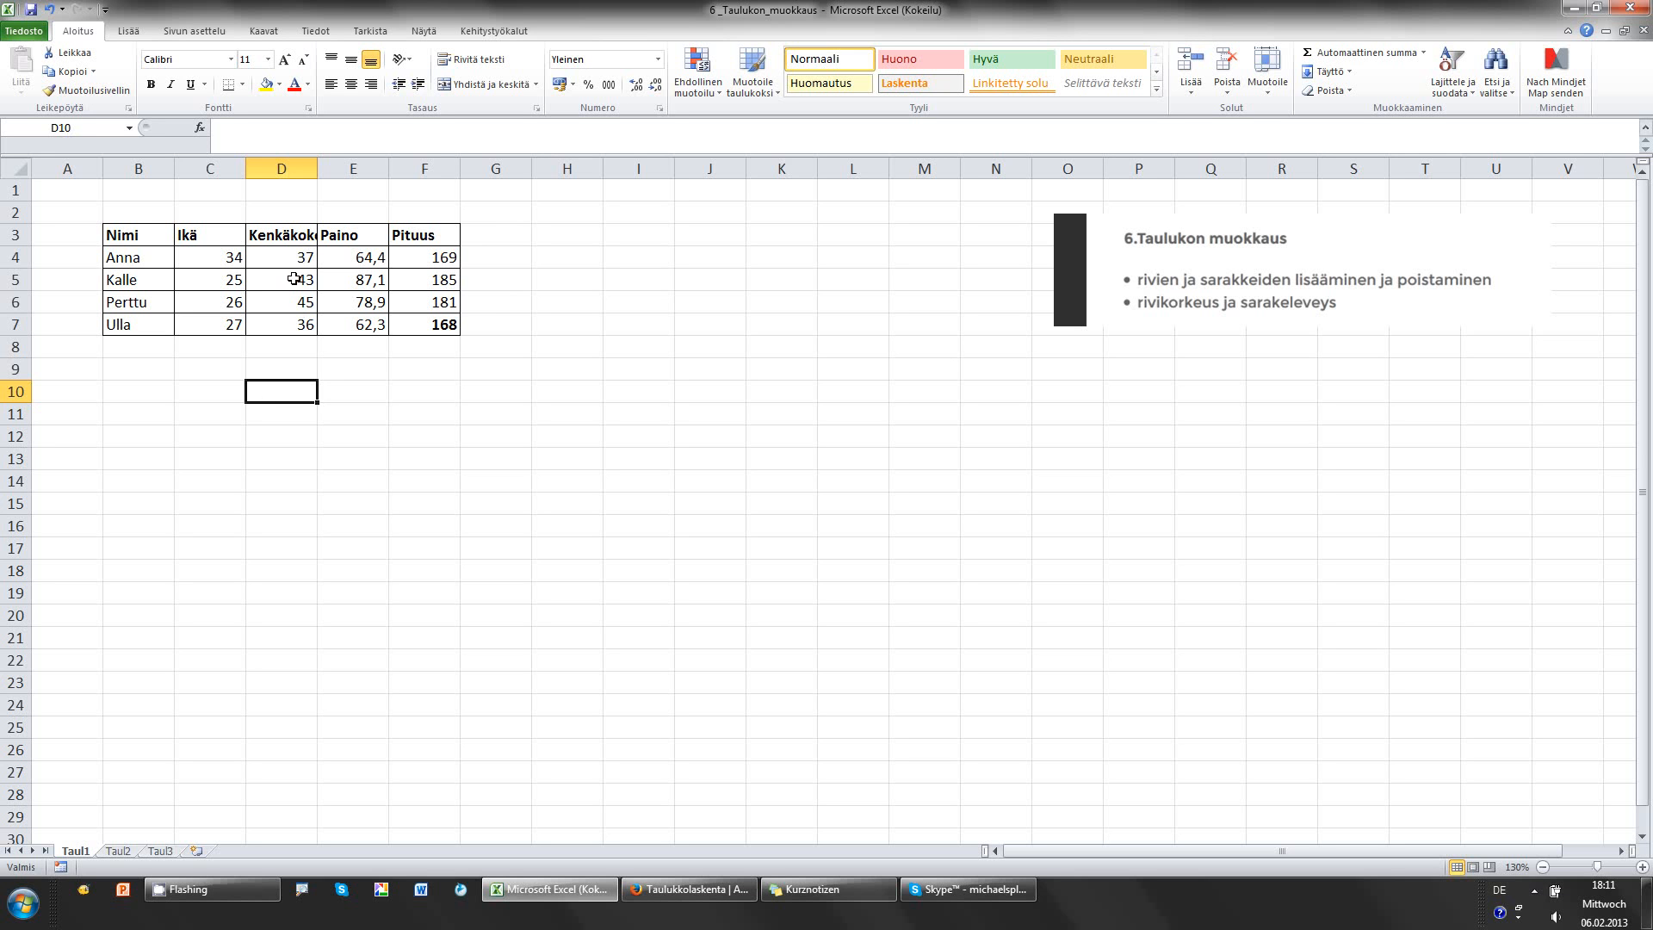
- Examine how the Kenkäkoko heading in D3 fits its column, comparing it with the value in D4 below
{"action": "left_click", "coordinate": [284, 237]}
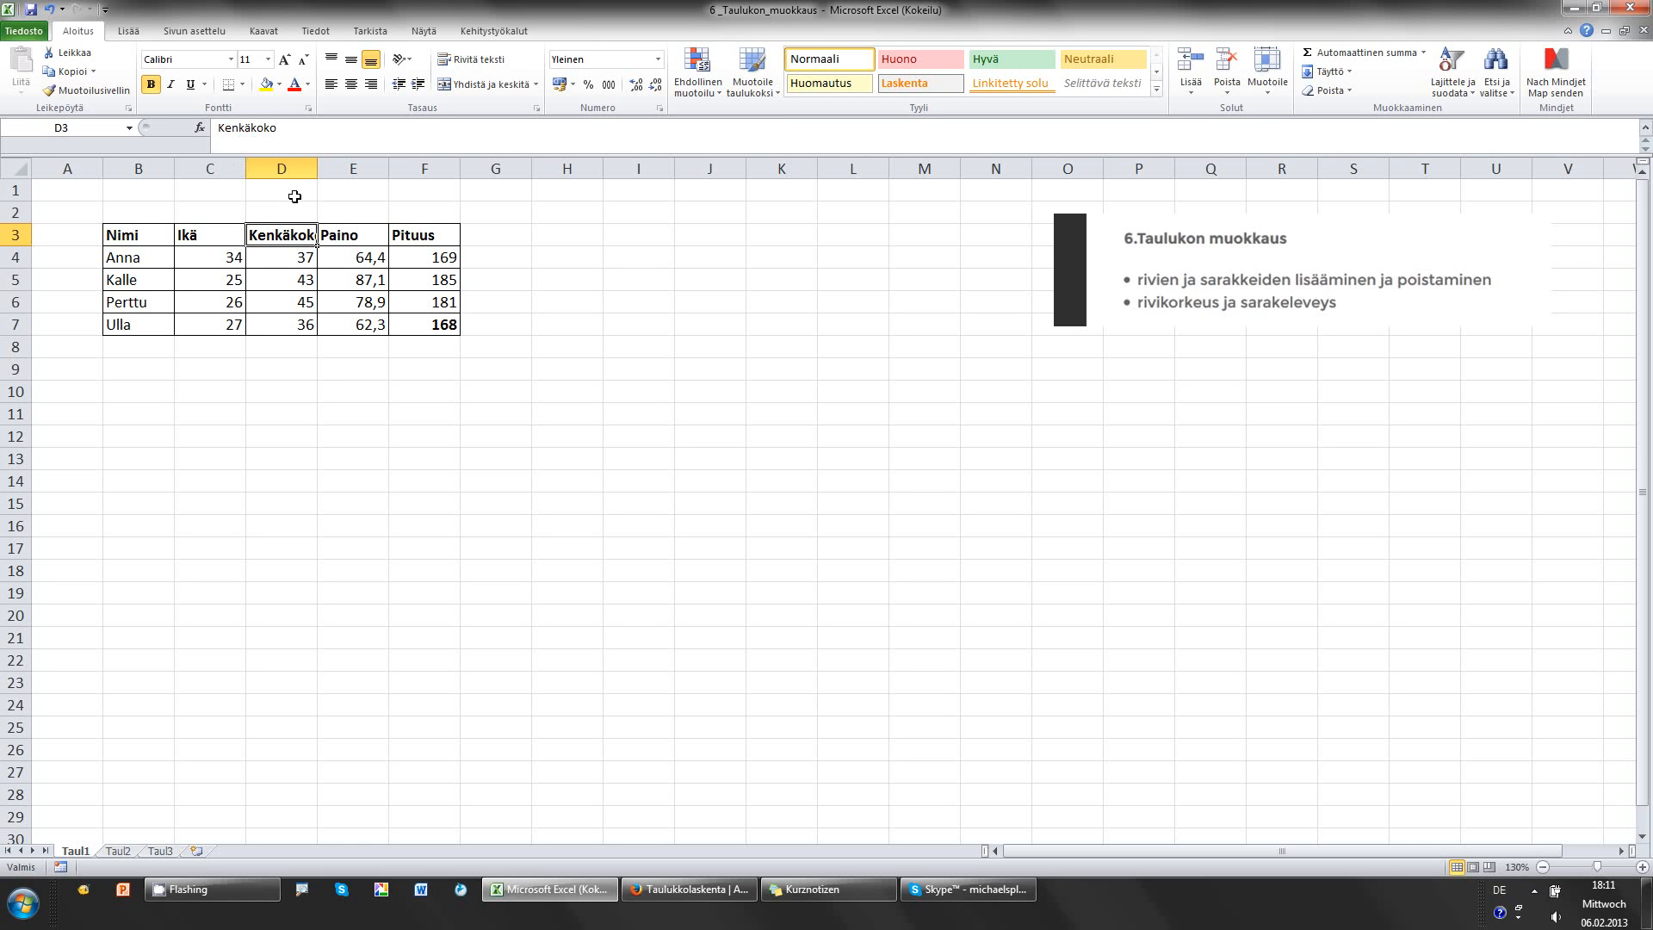
{"action": "left_click", "coordinate": [289, 260]}
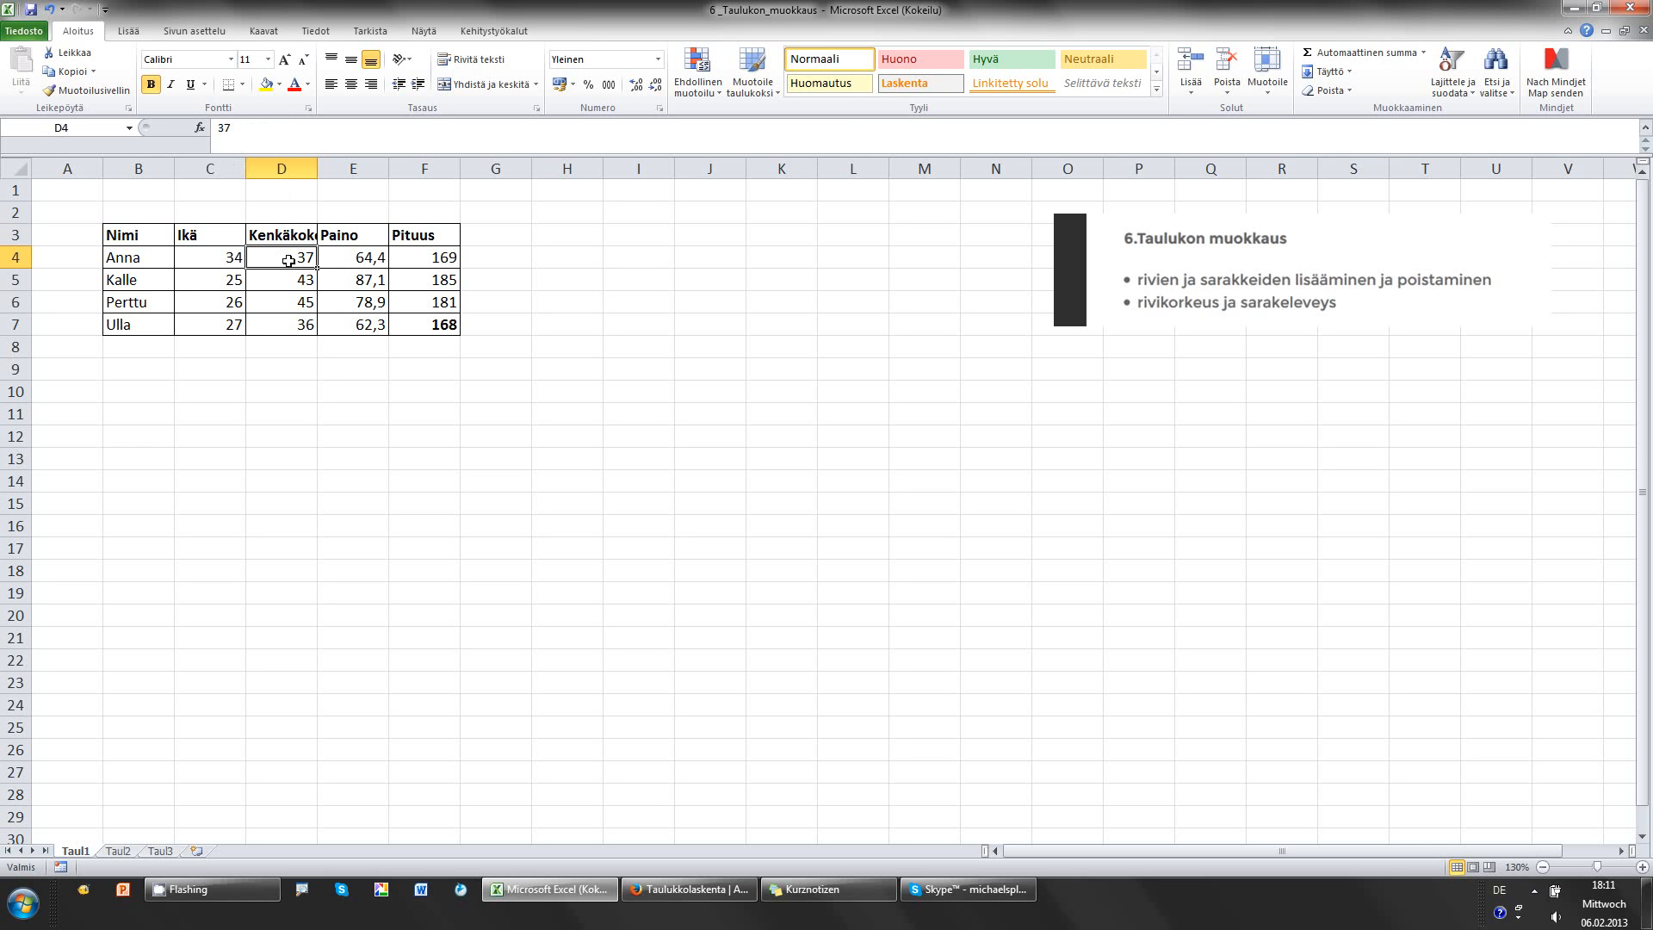
{"action": "left_click", "coordinate": [288, 236]}
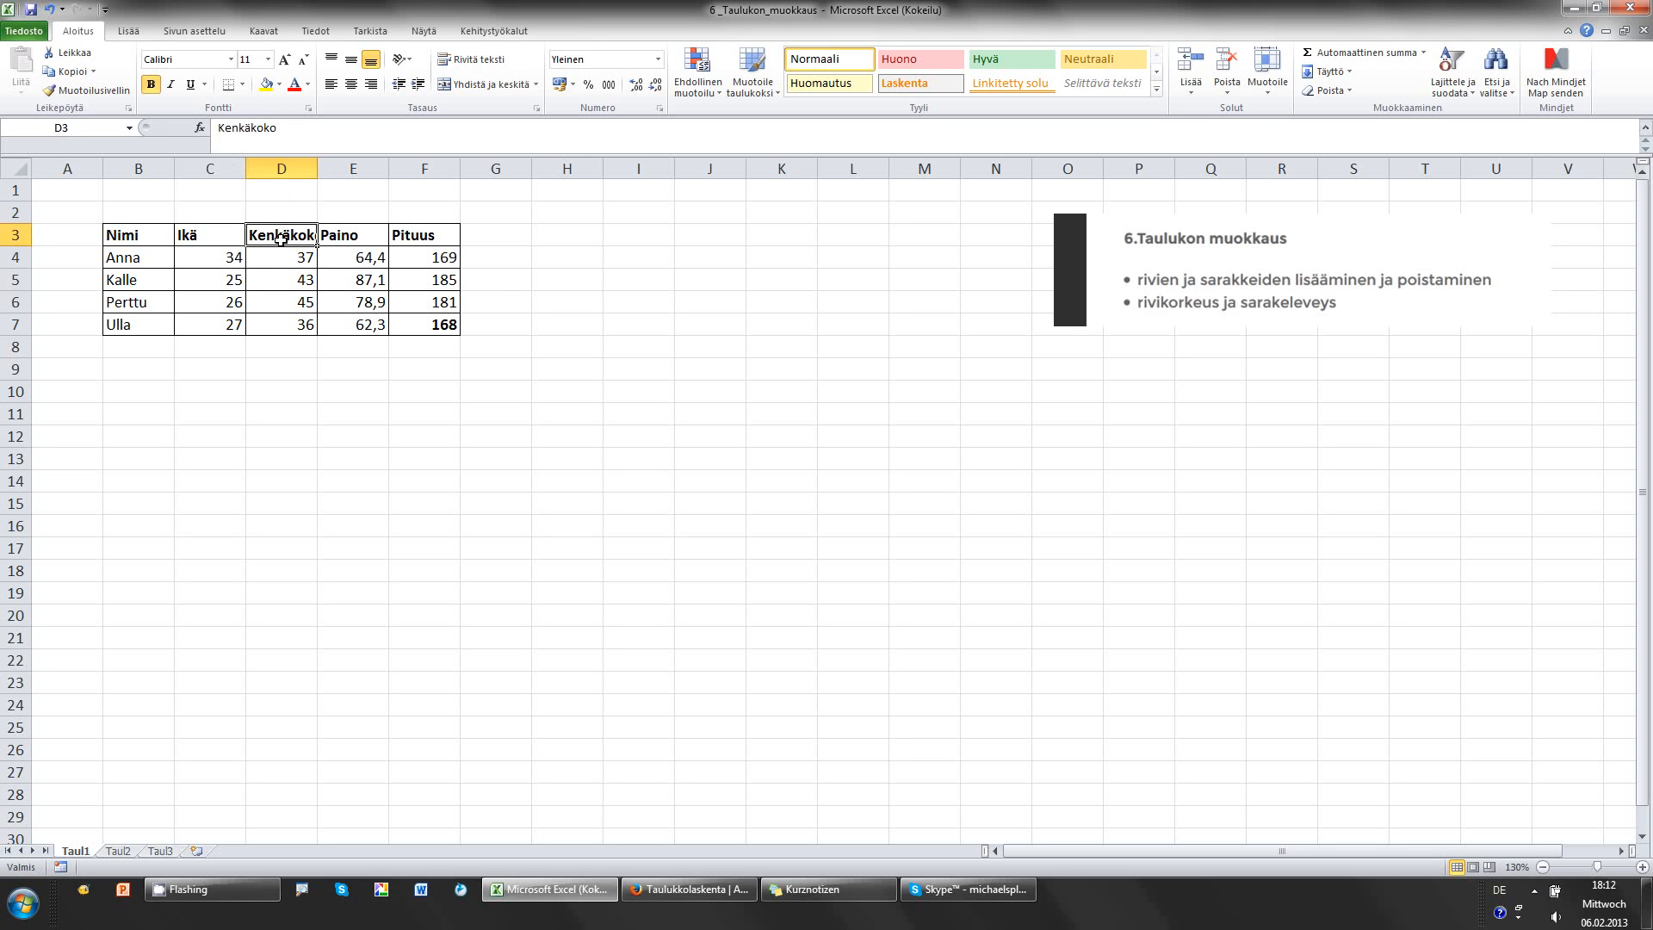
{"action": "left_click", "coordinate": [275, 262]}
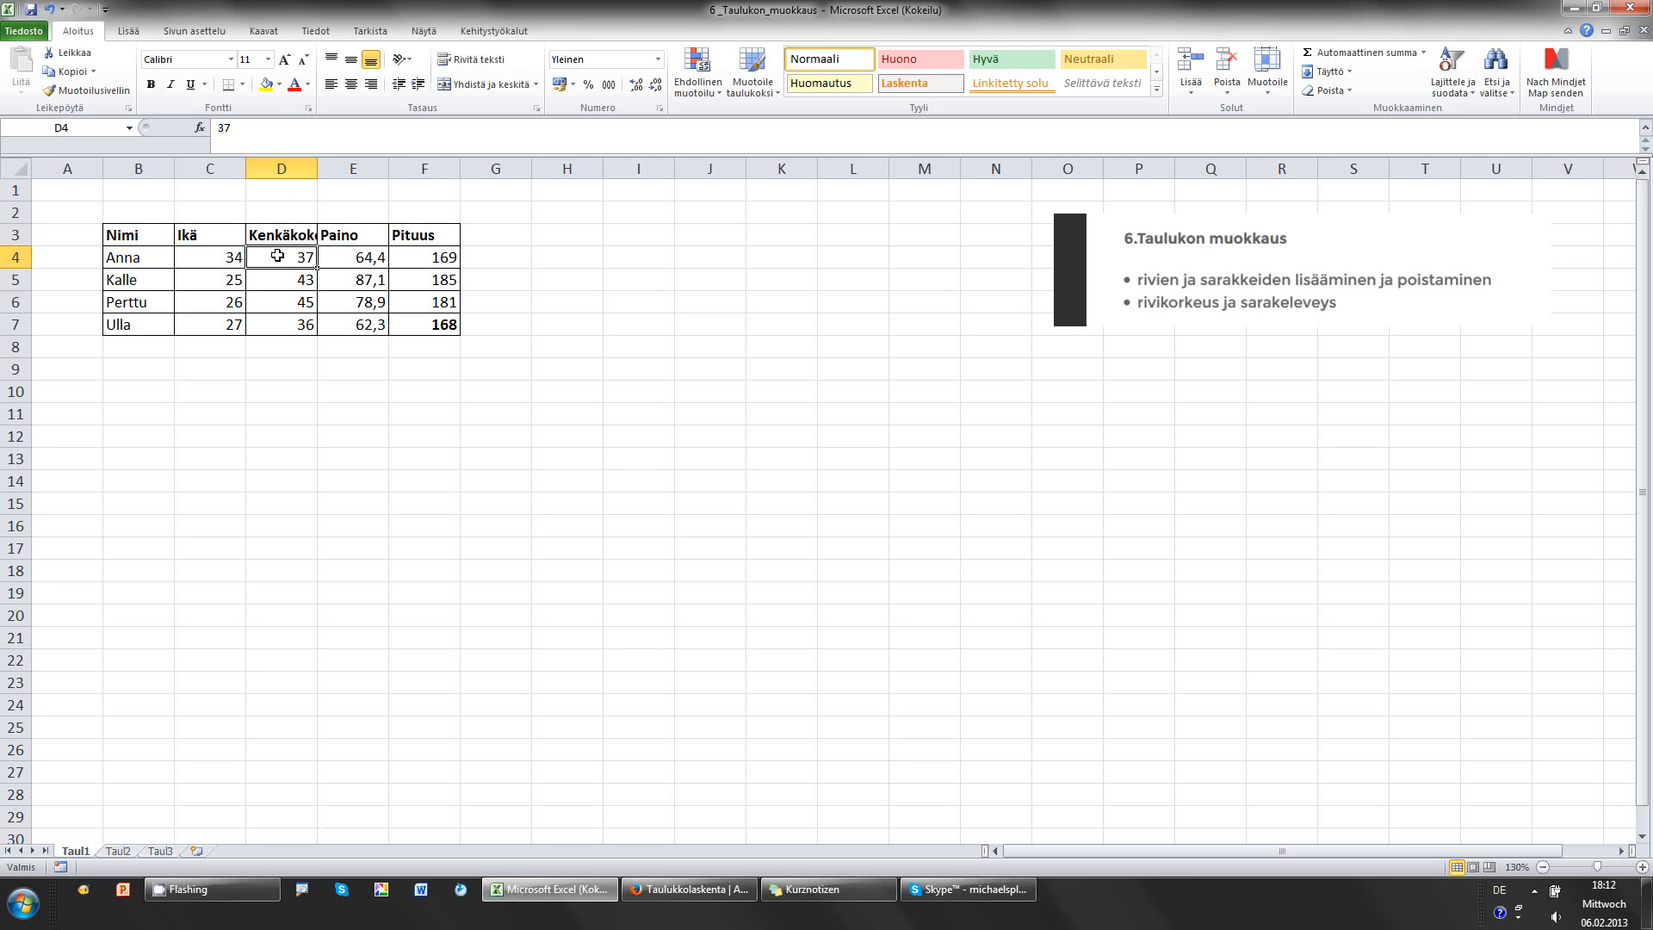
{"action": "left_click", "coordinate": [283, 234]}
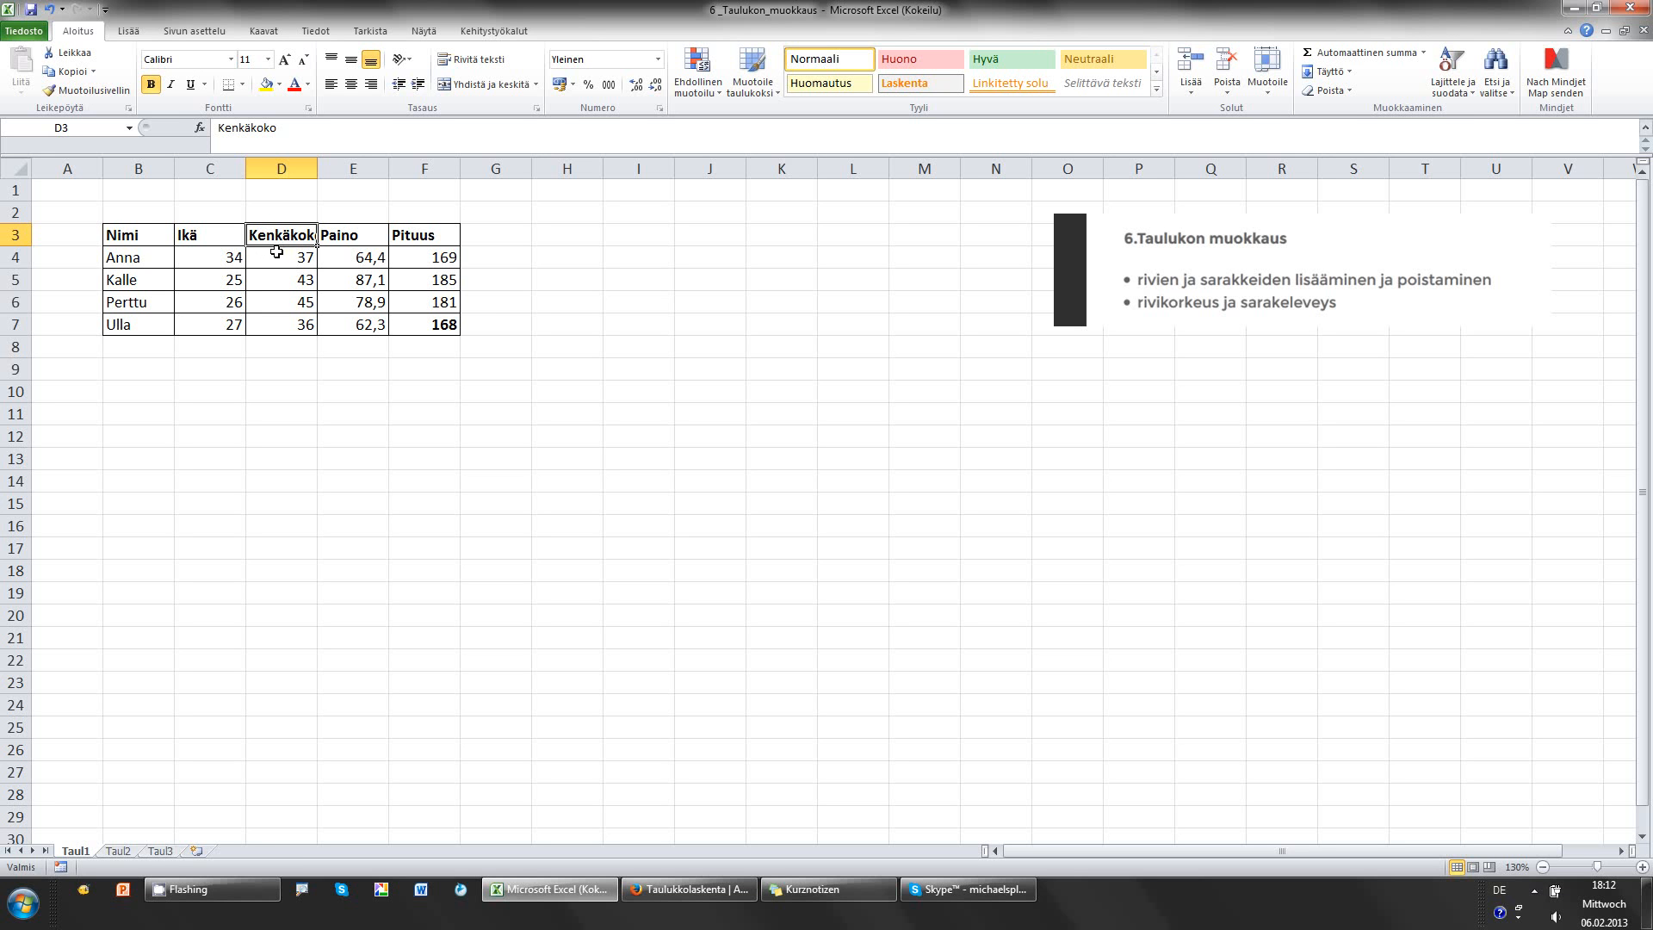
{"action": "left_click", "coordinate": [278, 257]}
{"action": "left_click", "coordinate": [299, 234]}
{"action": "left_click", "coordinate": [287, 257]}
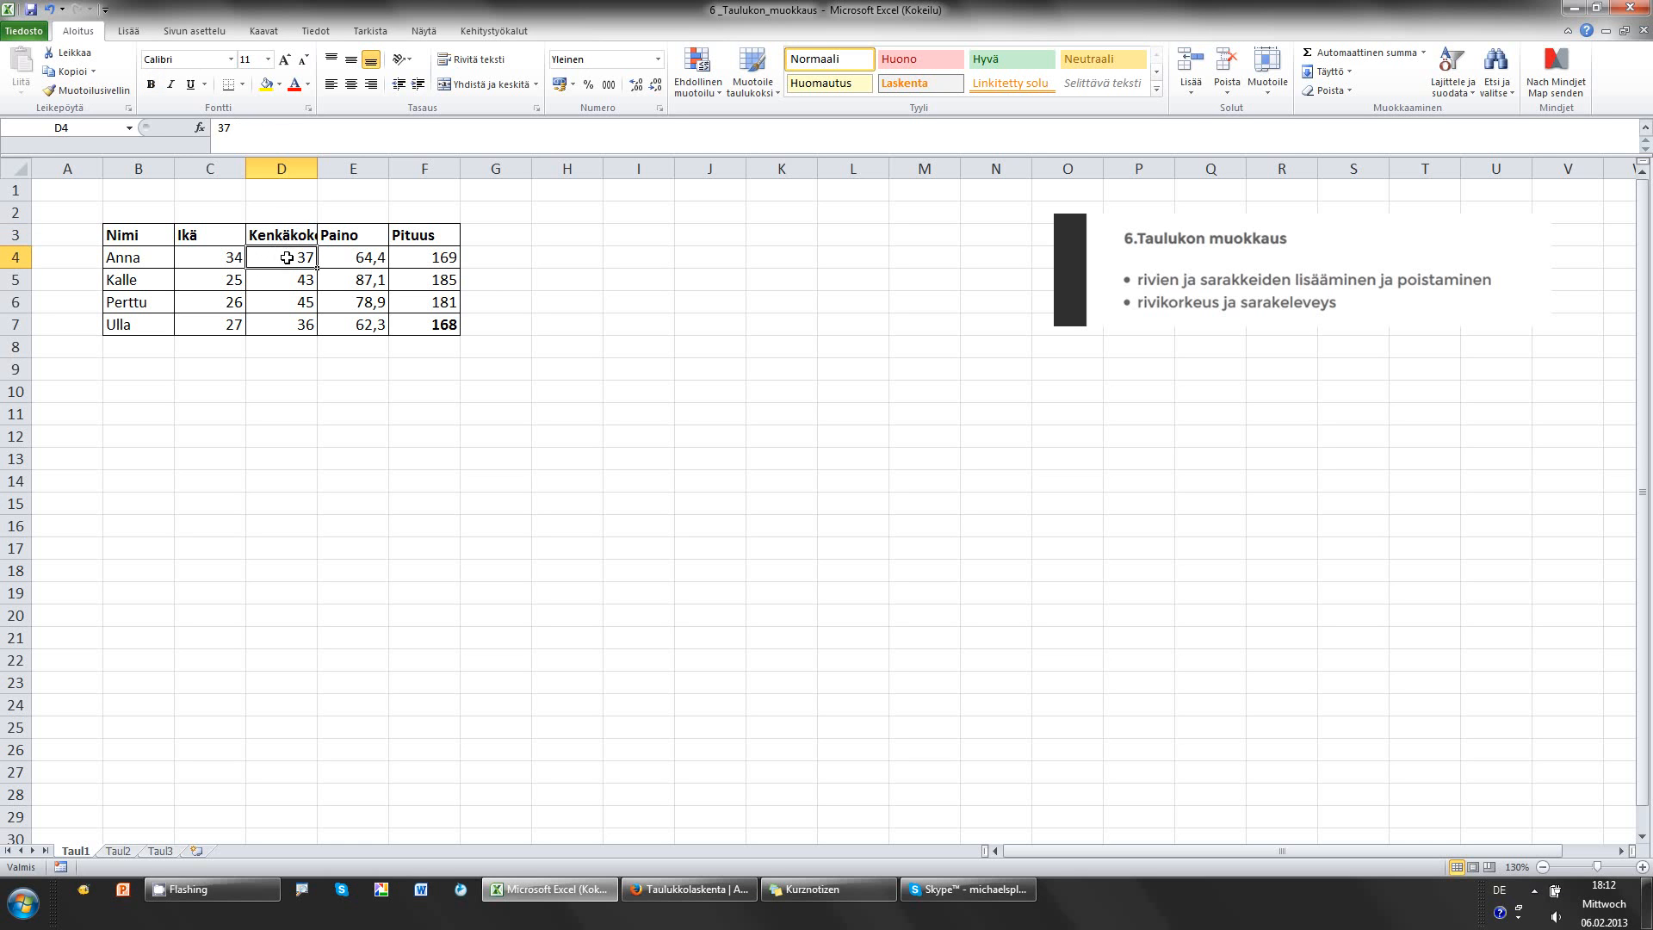
{"action": "left_click", "coordinate": [283, 233]}
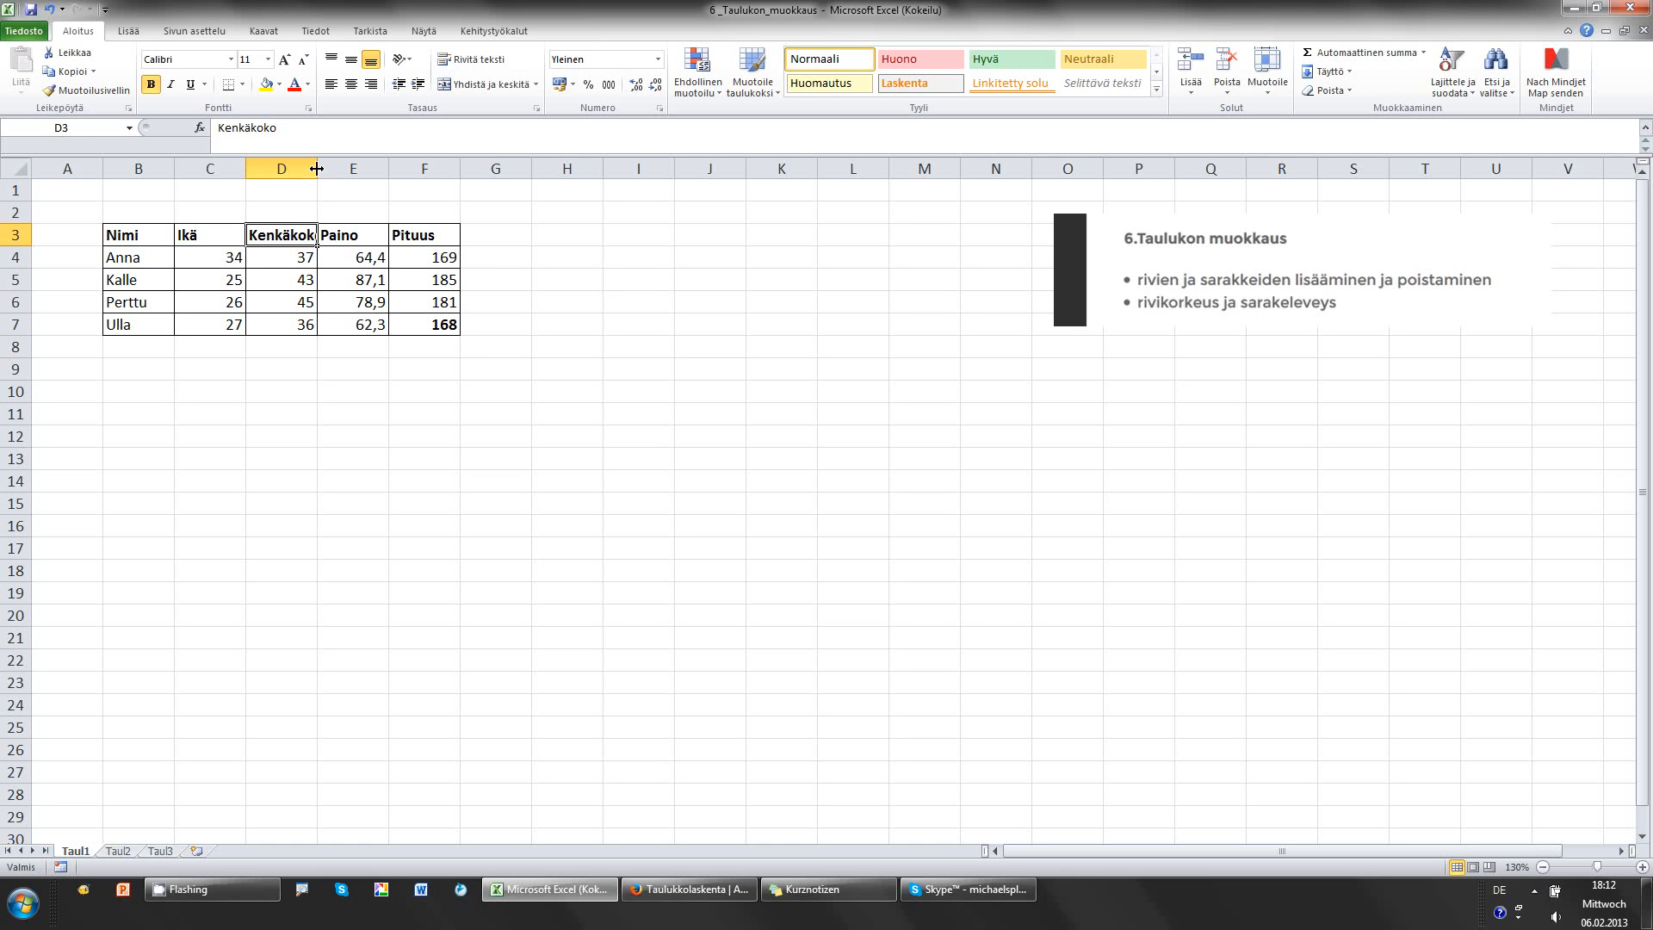
- Adjust column D to a width of 9,43 (71 pixels) so the column fits the Kenkäkoko heading
{"action": "left_click_drag", "start_coordinate": [317, 168], "coordinate": [316, 169]}
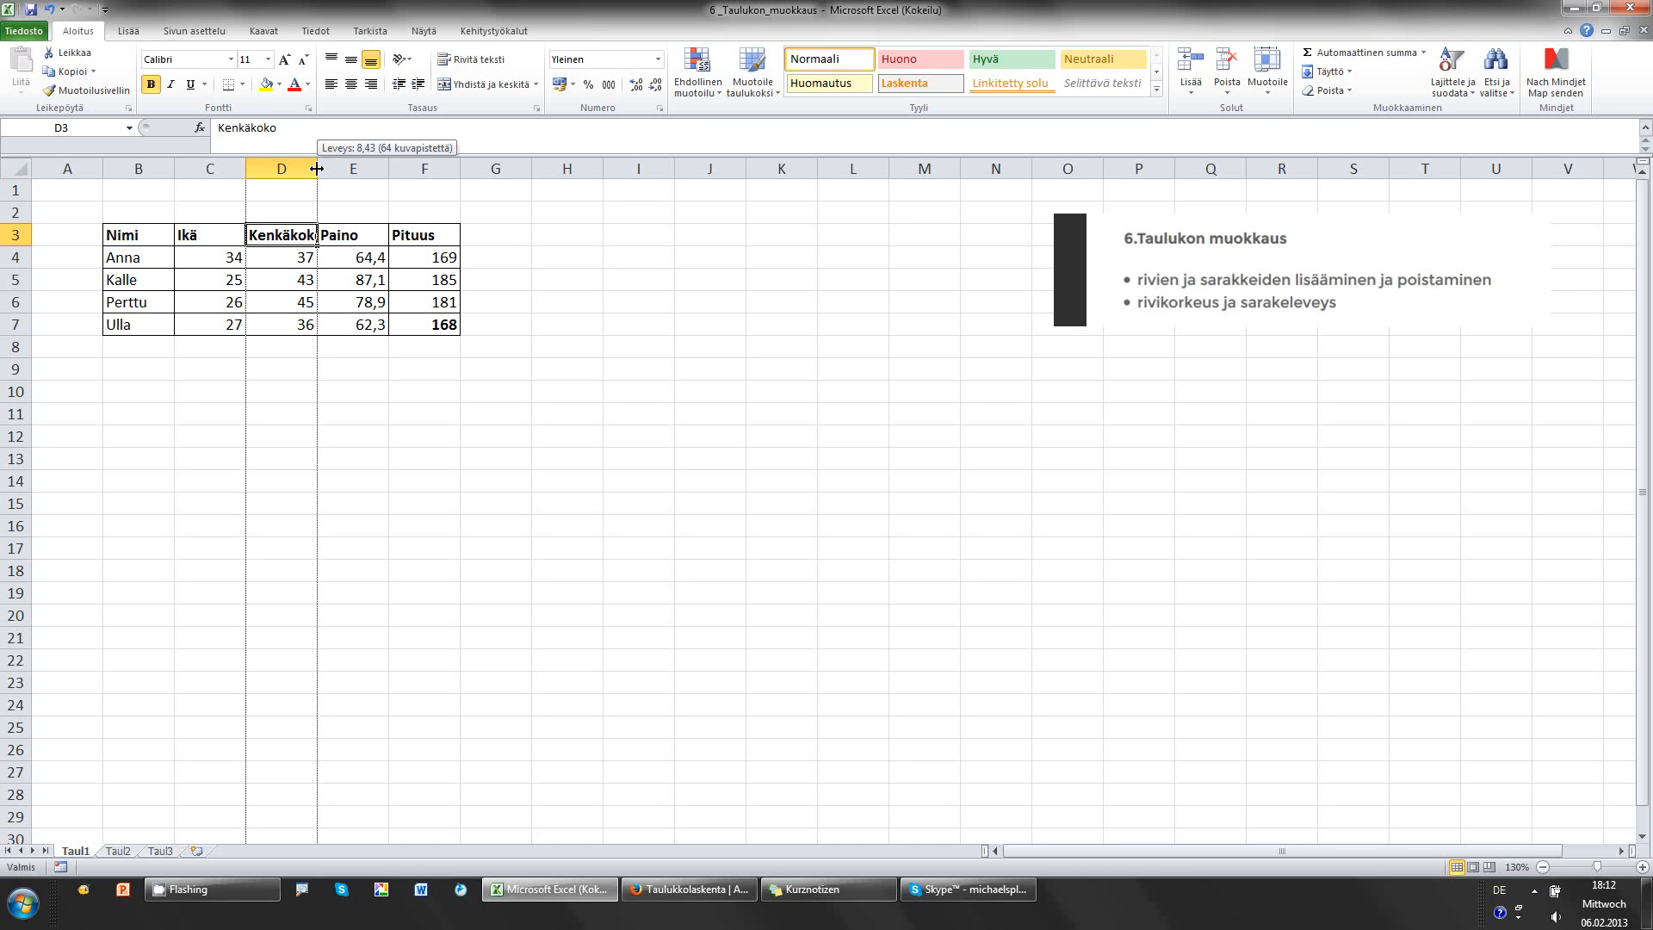
{"action": "left_click_drag", "start_coordinate": [317, 169], "coordinate": [377, 185]}
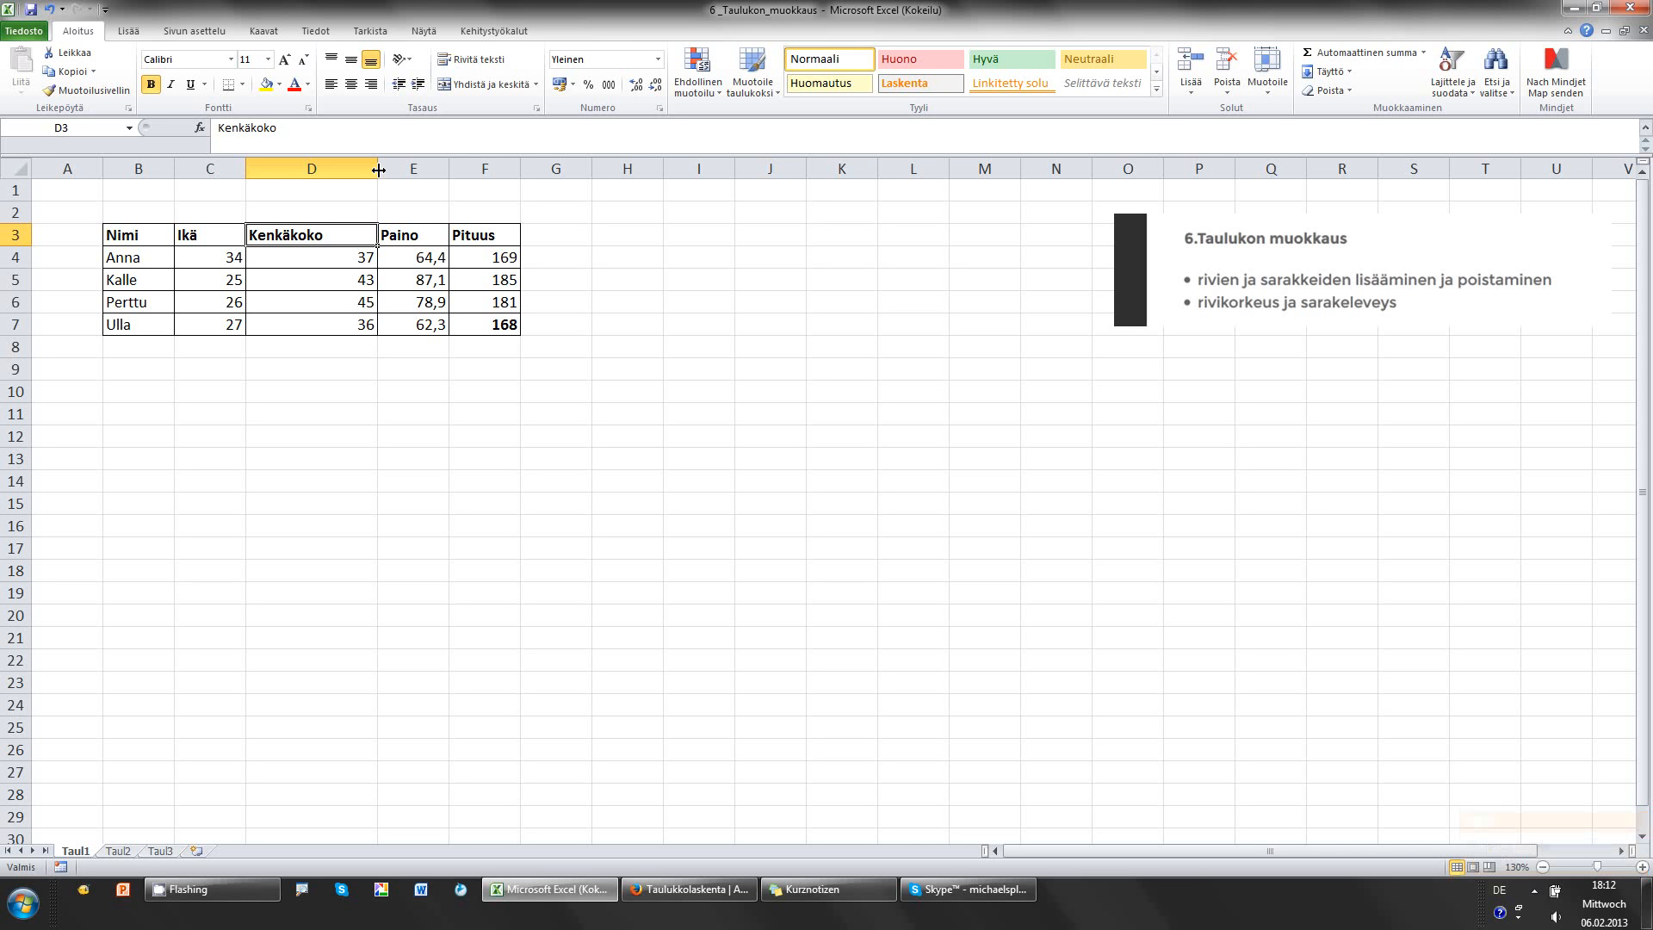
{"action": "left_click_drag", "start_coordinate": [378, 170], "coordinate": [325, 169]}
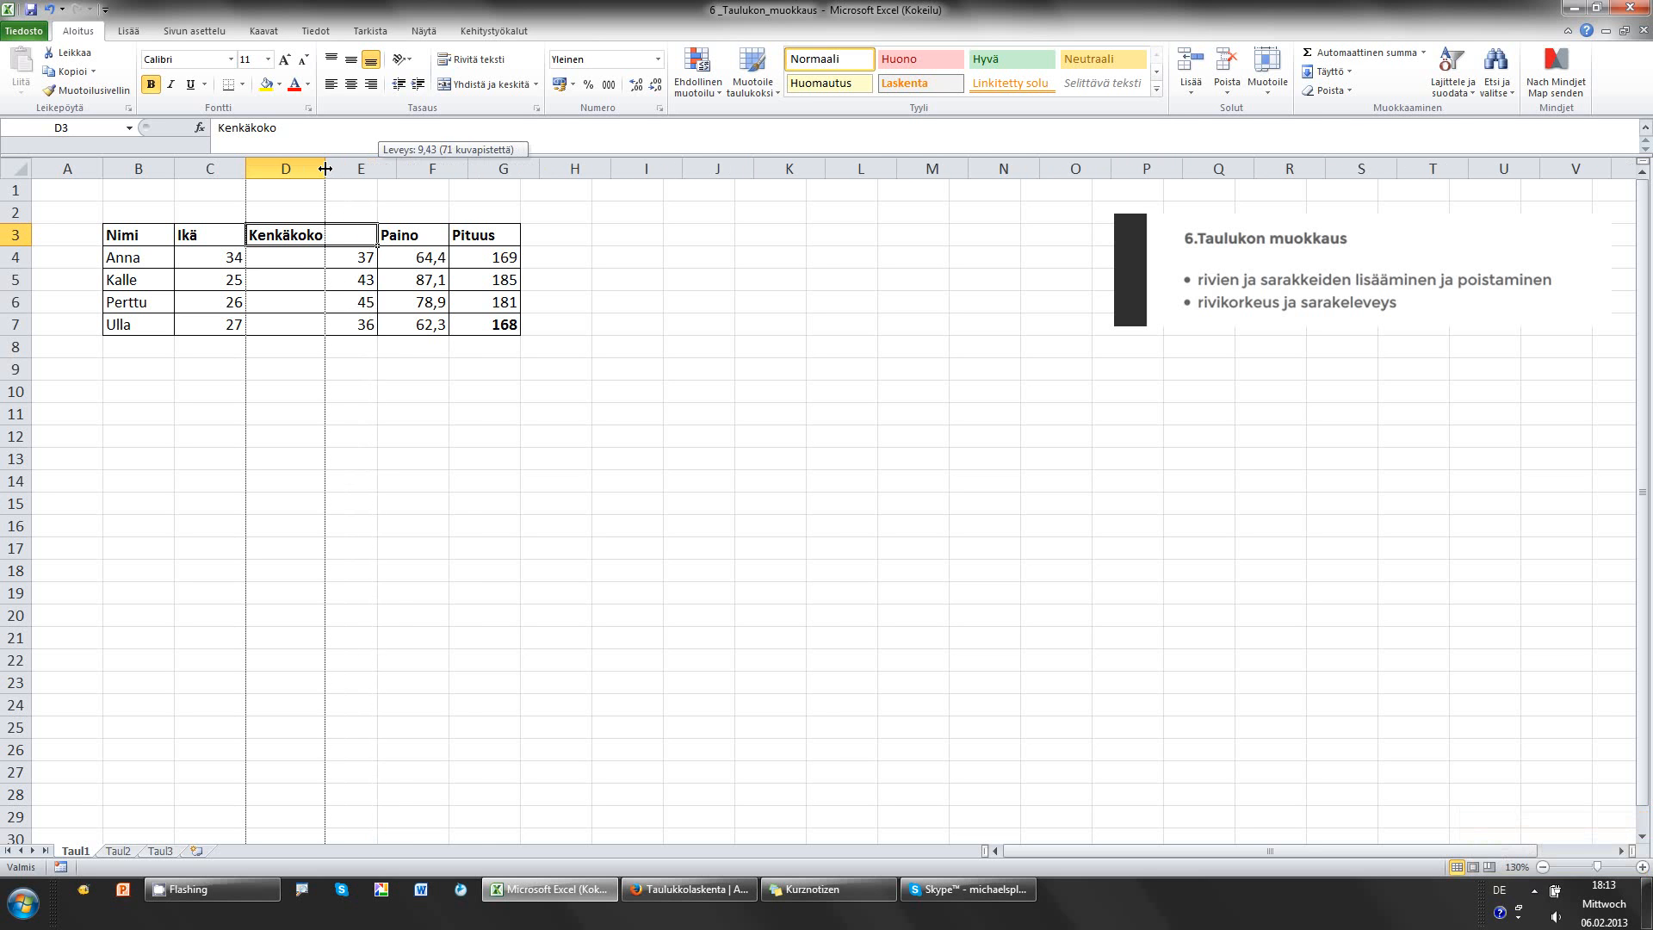
{"action": "left_click_drag", "start_coordinate": [324, 168], "coordinate": [324, 168]}
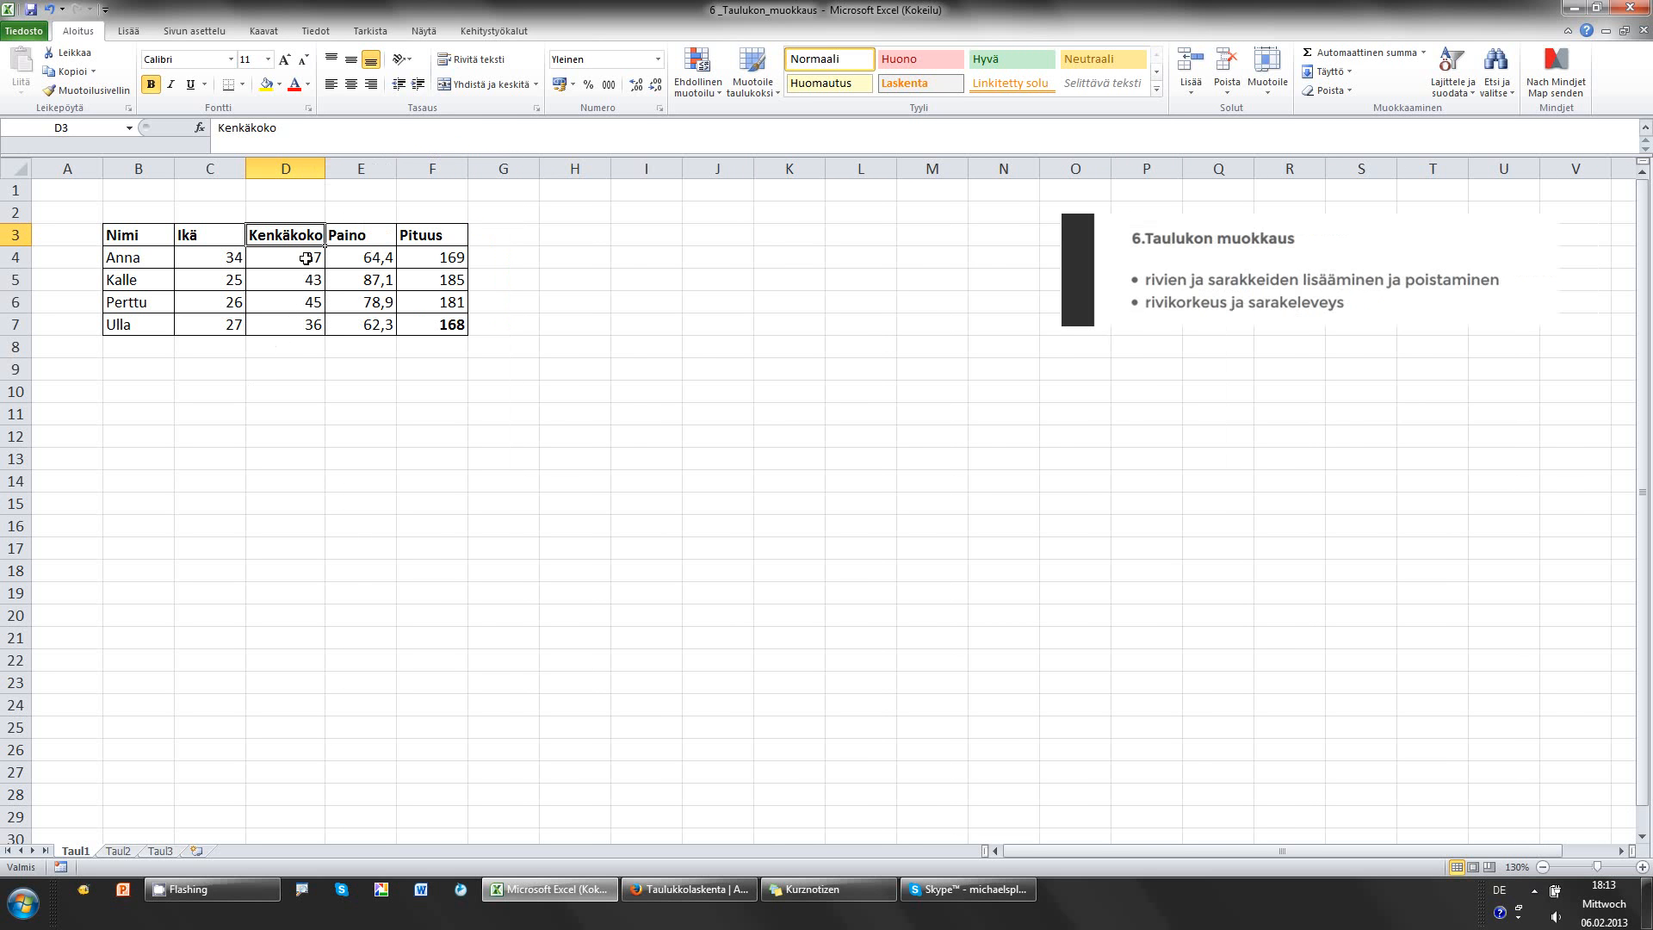
- Compare the Kenkäkoko heading with the last value in its column, and examine the neighbouring Ikä column and its heading
{"action": "left_click", "coordinate": [287, 325]}
{"action": "left_click", "coordinate": [306, 238]}
{"action": "left_click", "coordinate": [293, 323]}
{"action": "left_click", "coordinate": [298, 238]}
{"action": "left_click", "coordinate": [287, 320]}
{"action": "left_click", "coordinate": [297, 234]}
{"action": "left_click", "coordinate": [212, 159]}
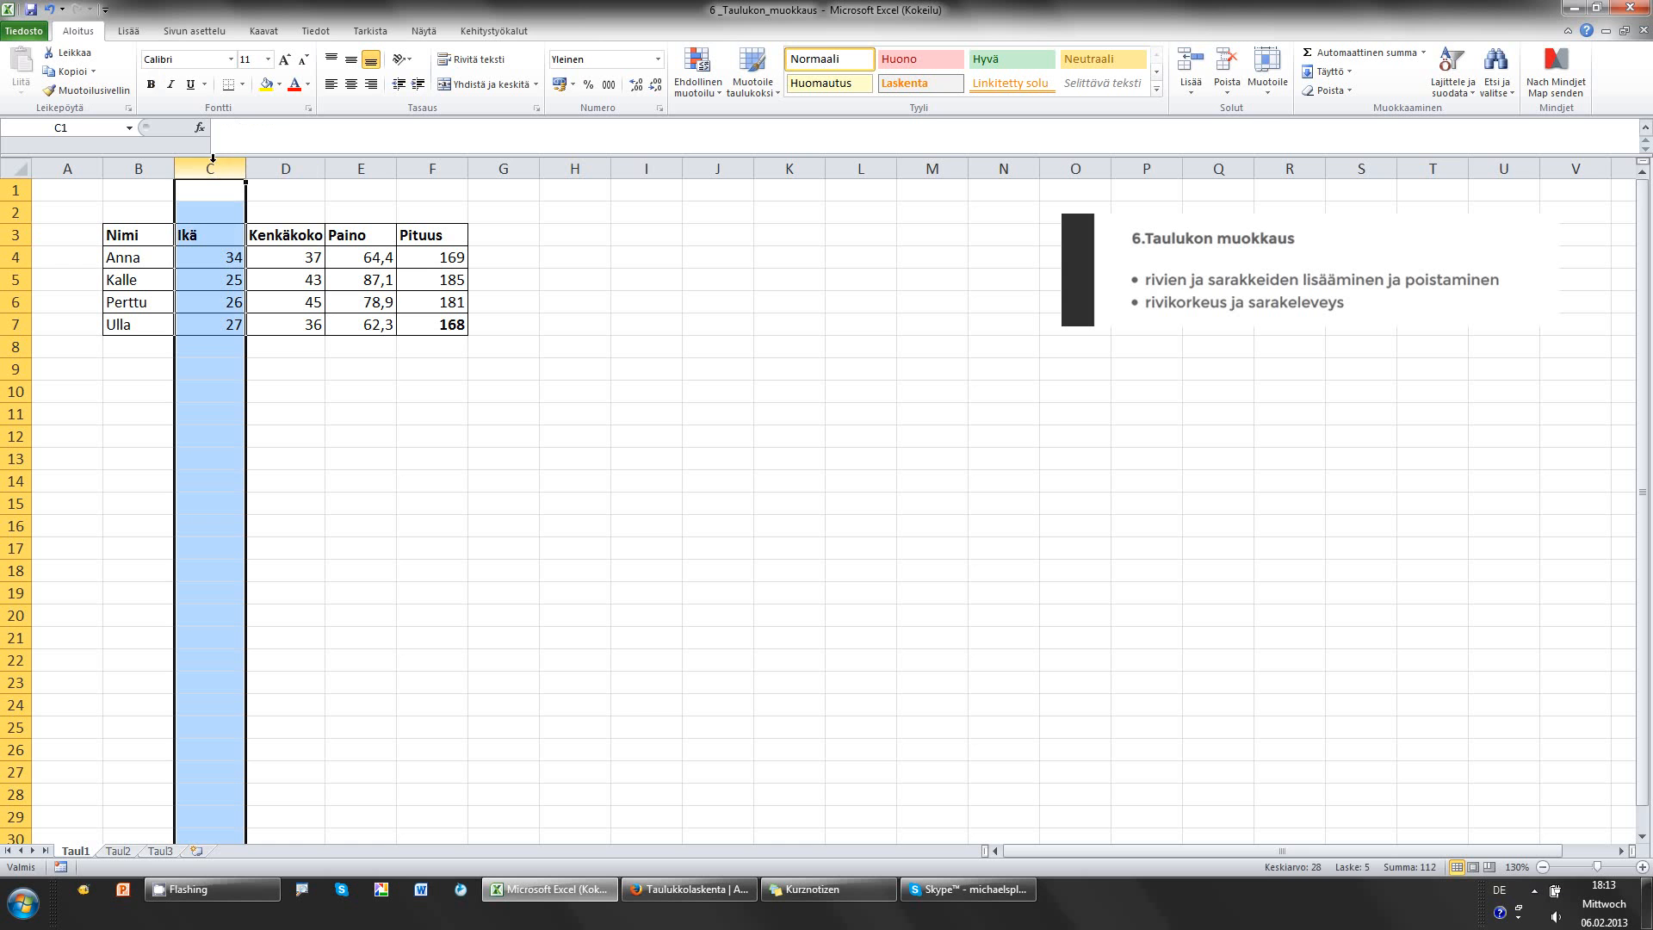
{"action": "left_click", "coordinate": [204, 232]}
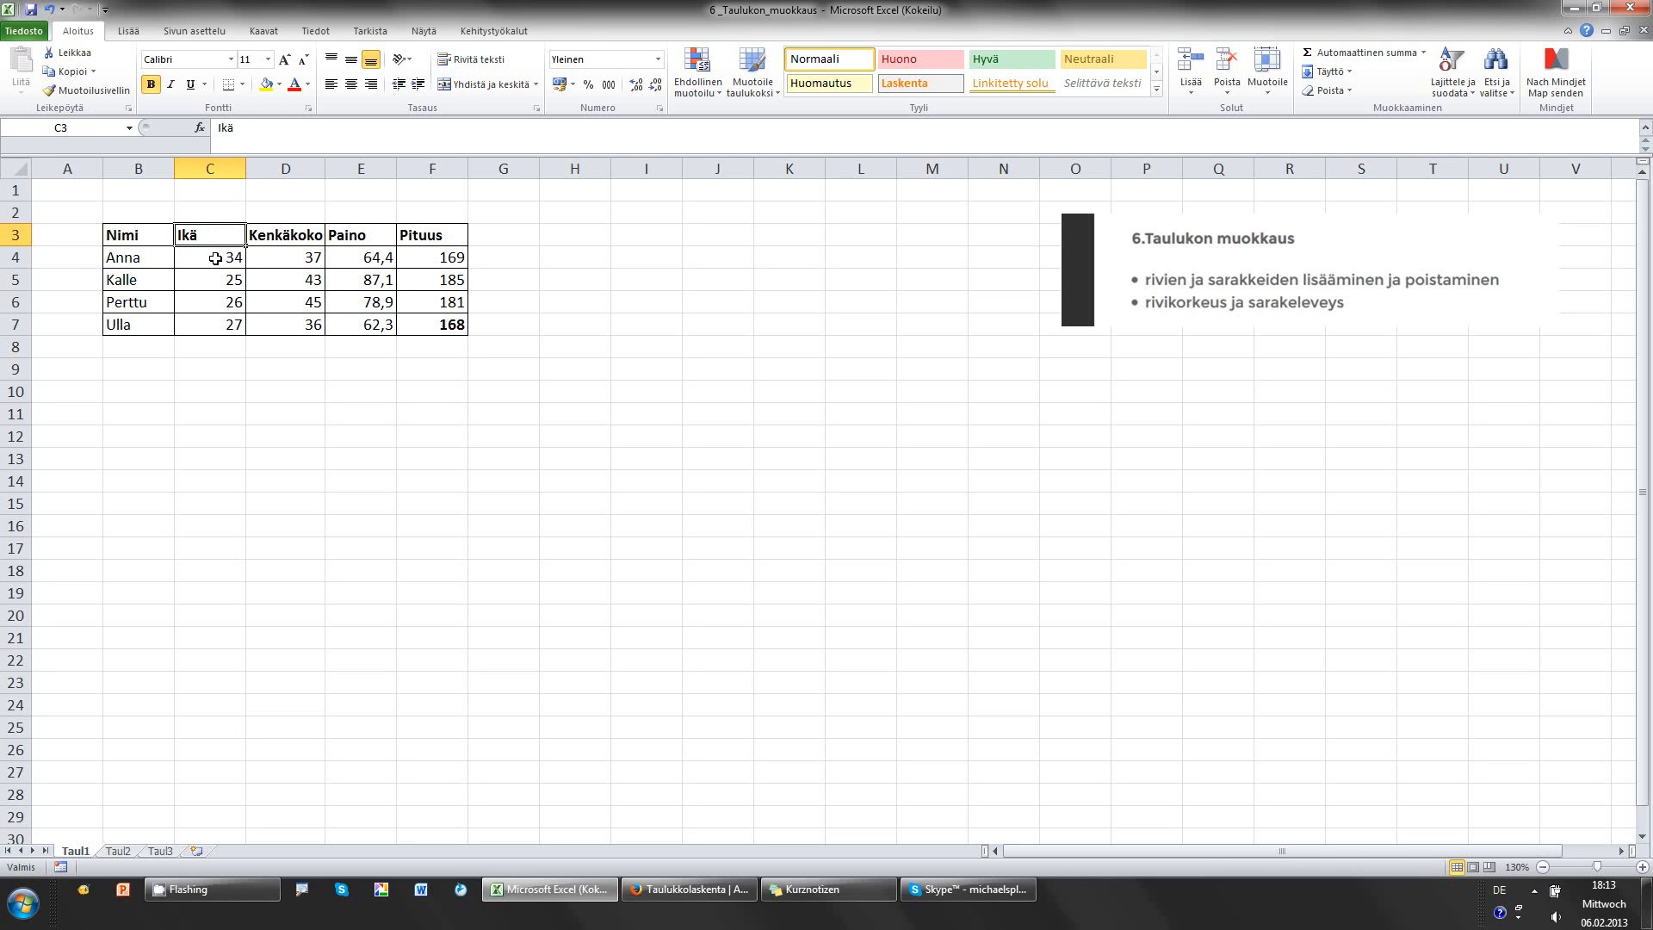
- Resize the Ikä column by hand, first narrower and wider, and finish by auto-fitting it to its contents
{"action": "left_click_drag", "start_coordinate": [219, 258], "coordinate": [216, 322]}
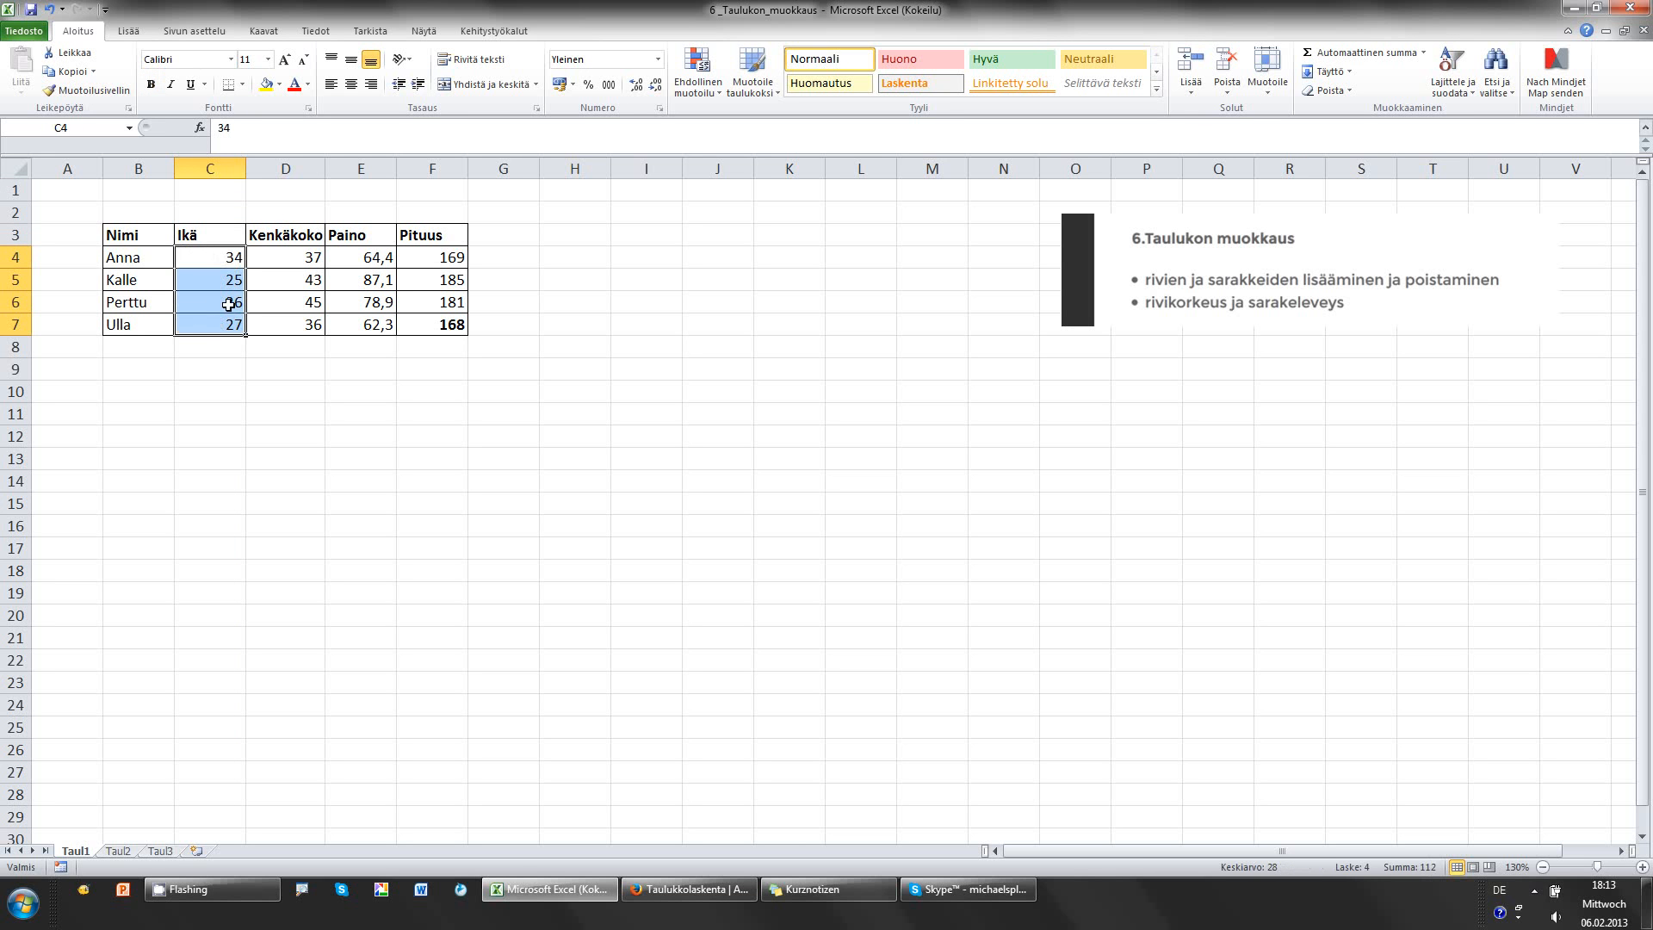
{"action": "left_click", "coordinate": [215, 346]}
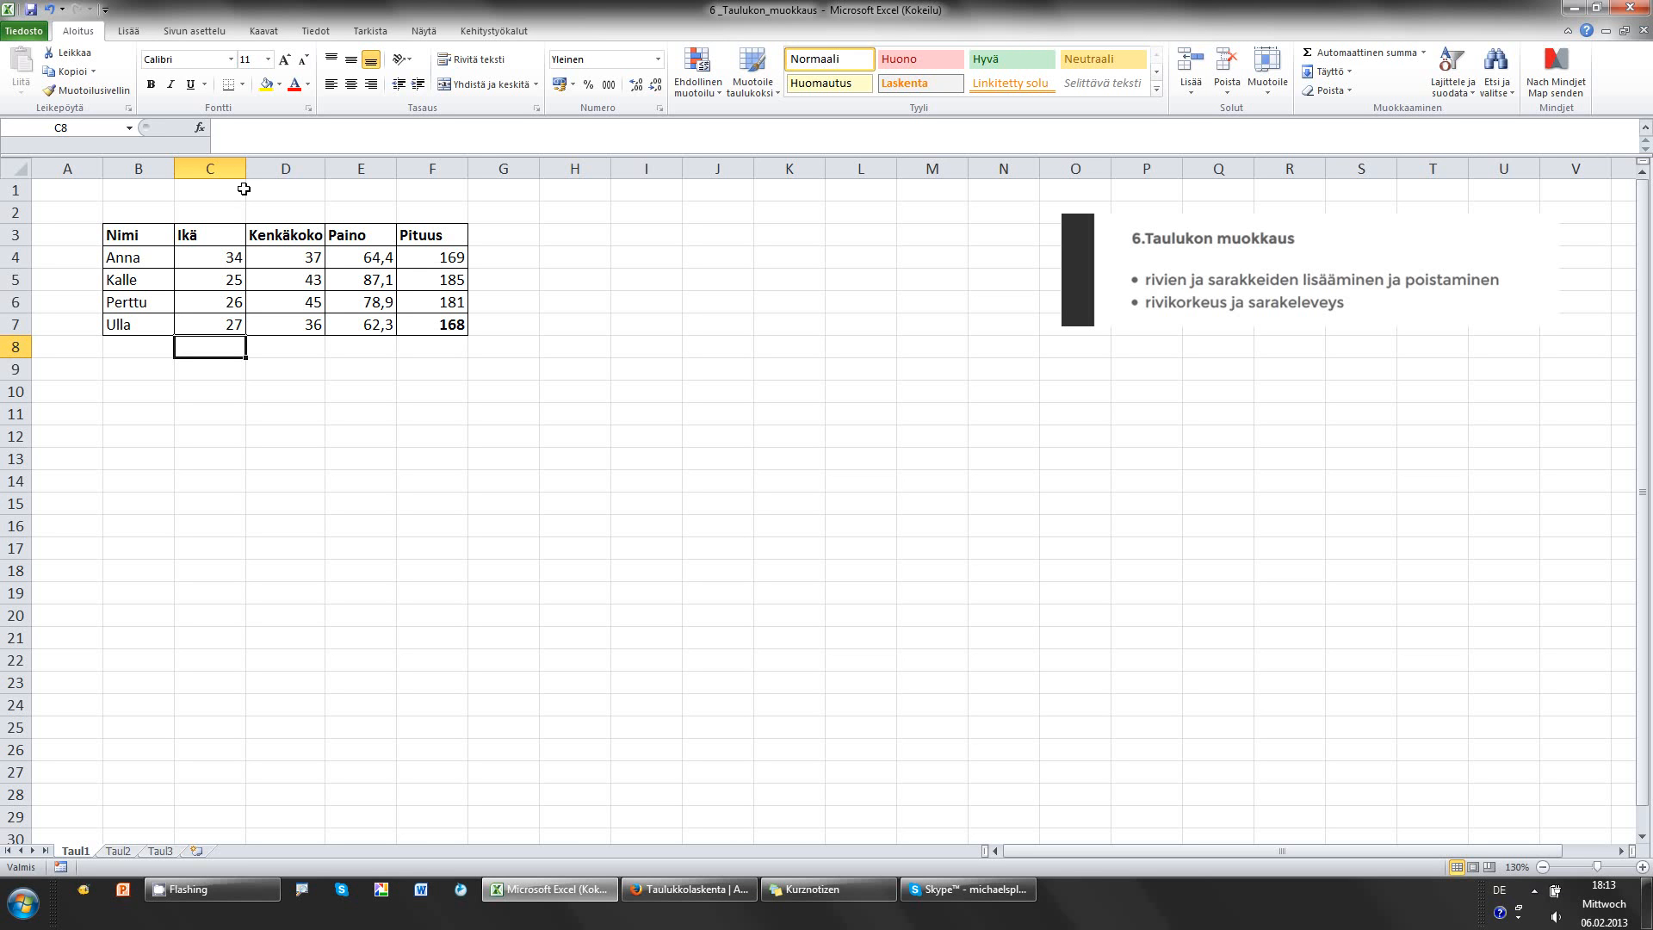
{"action": "left_click", "coordinate": [235, 166]}
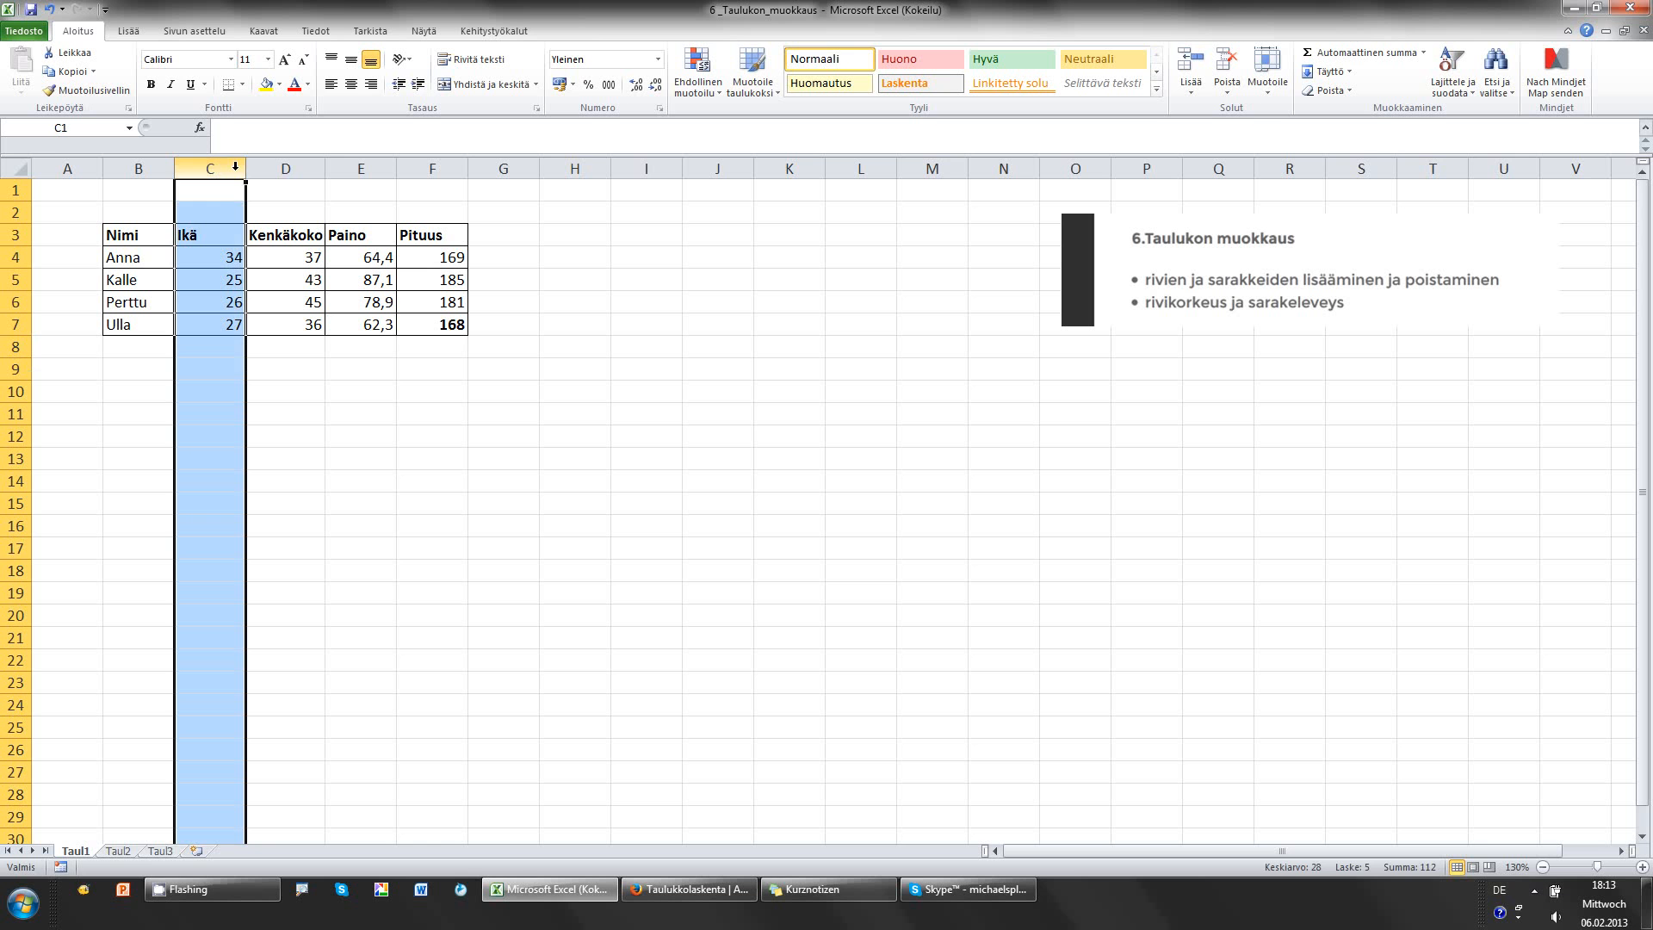
{"action": "left_click", "coordinate": [269, 204]}
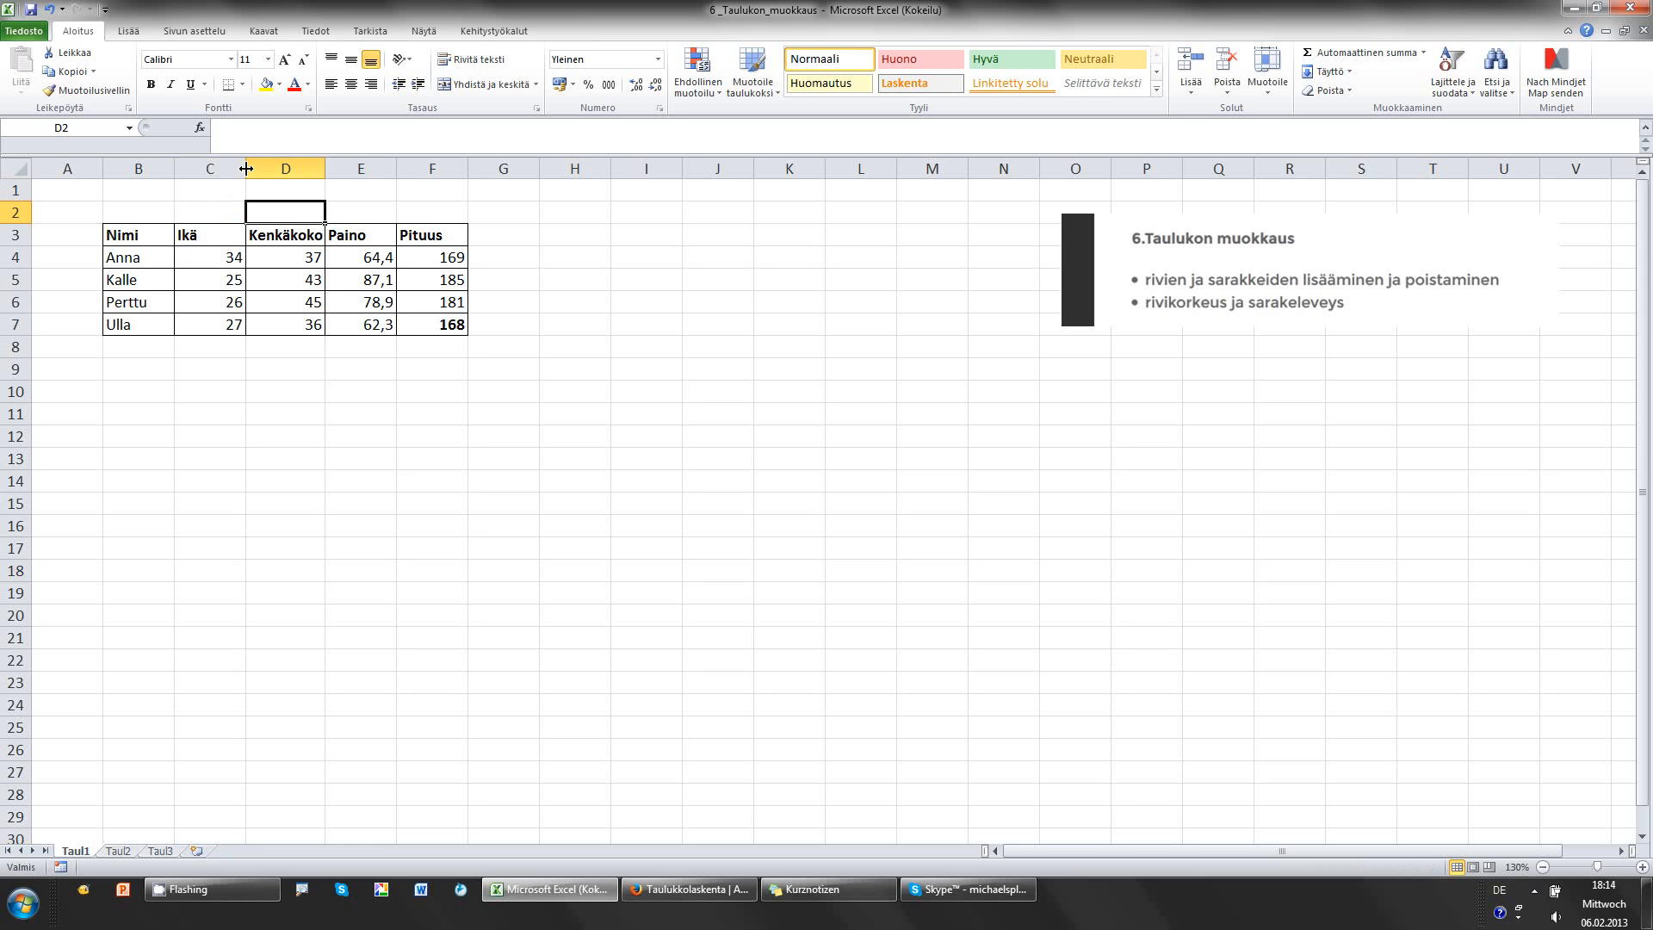
{"action": "mouse_move", "coordinate": [246, 168]}
{"action": "left_mouse_down"}
{"action": "mouse_move", "coordinate": [221, 172]}
{"action": "mouse_move", "coordinate": [245, 174]}
{"action": "left_mouse_up"}
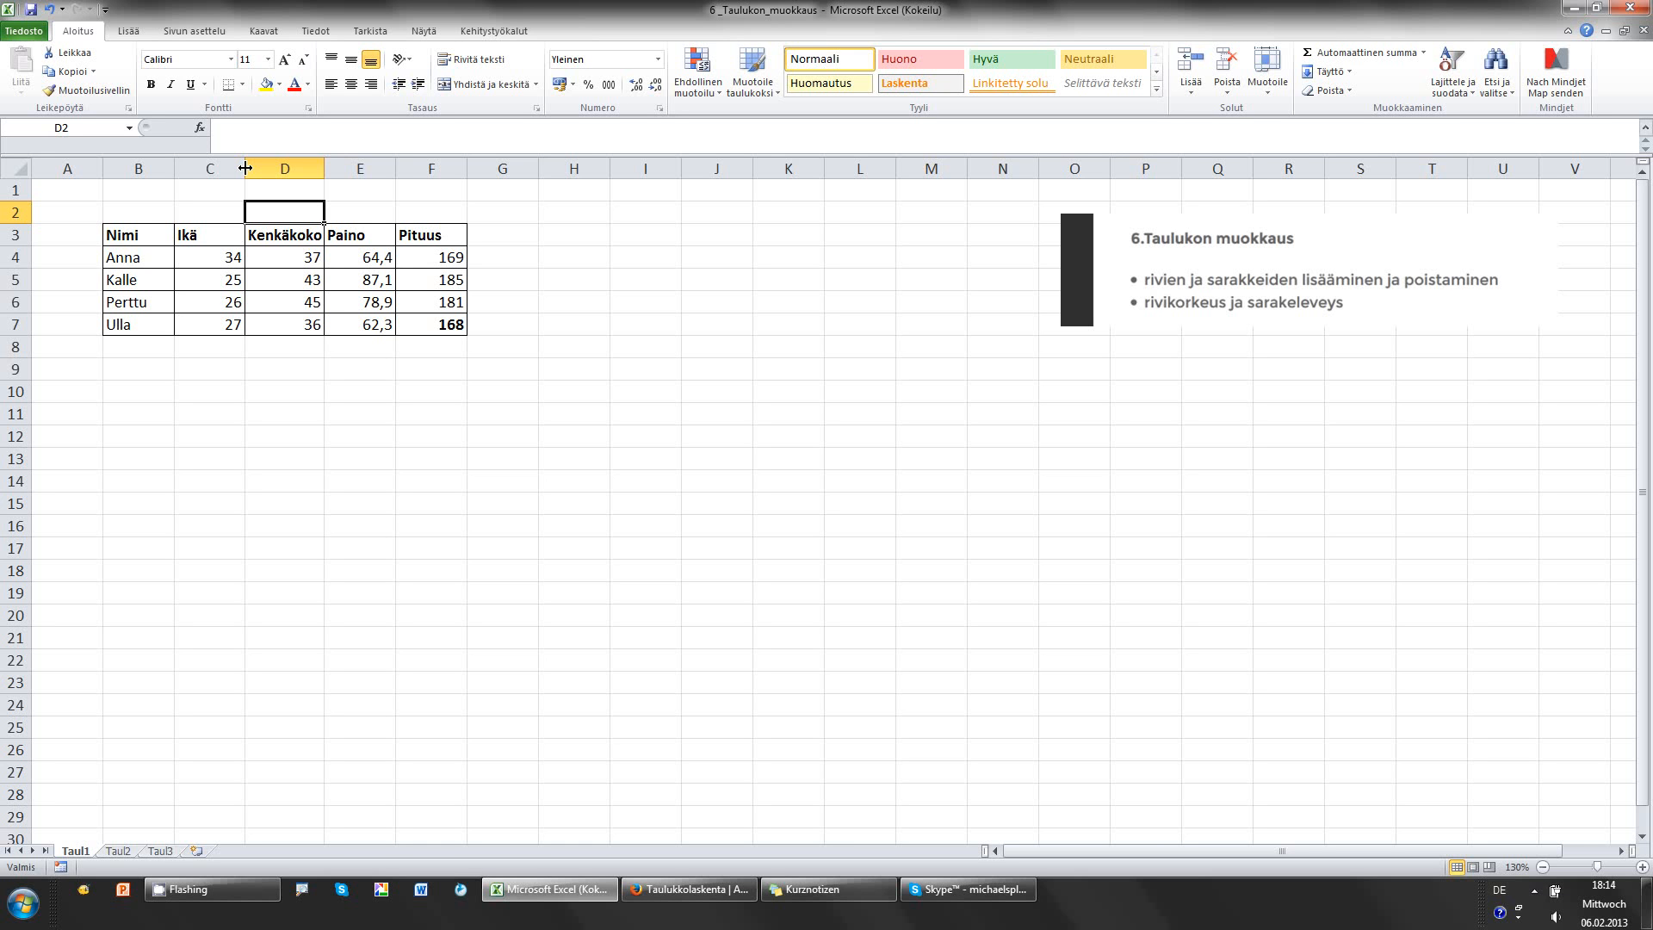
{"action": "left_click_drag", "start_coordinate": [245, 168], "coordinate": [204, 169]}
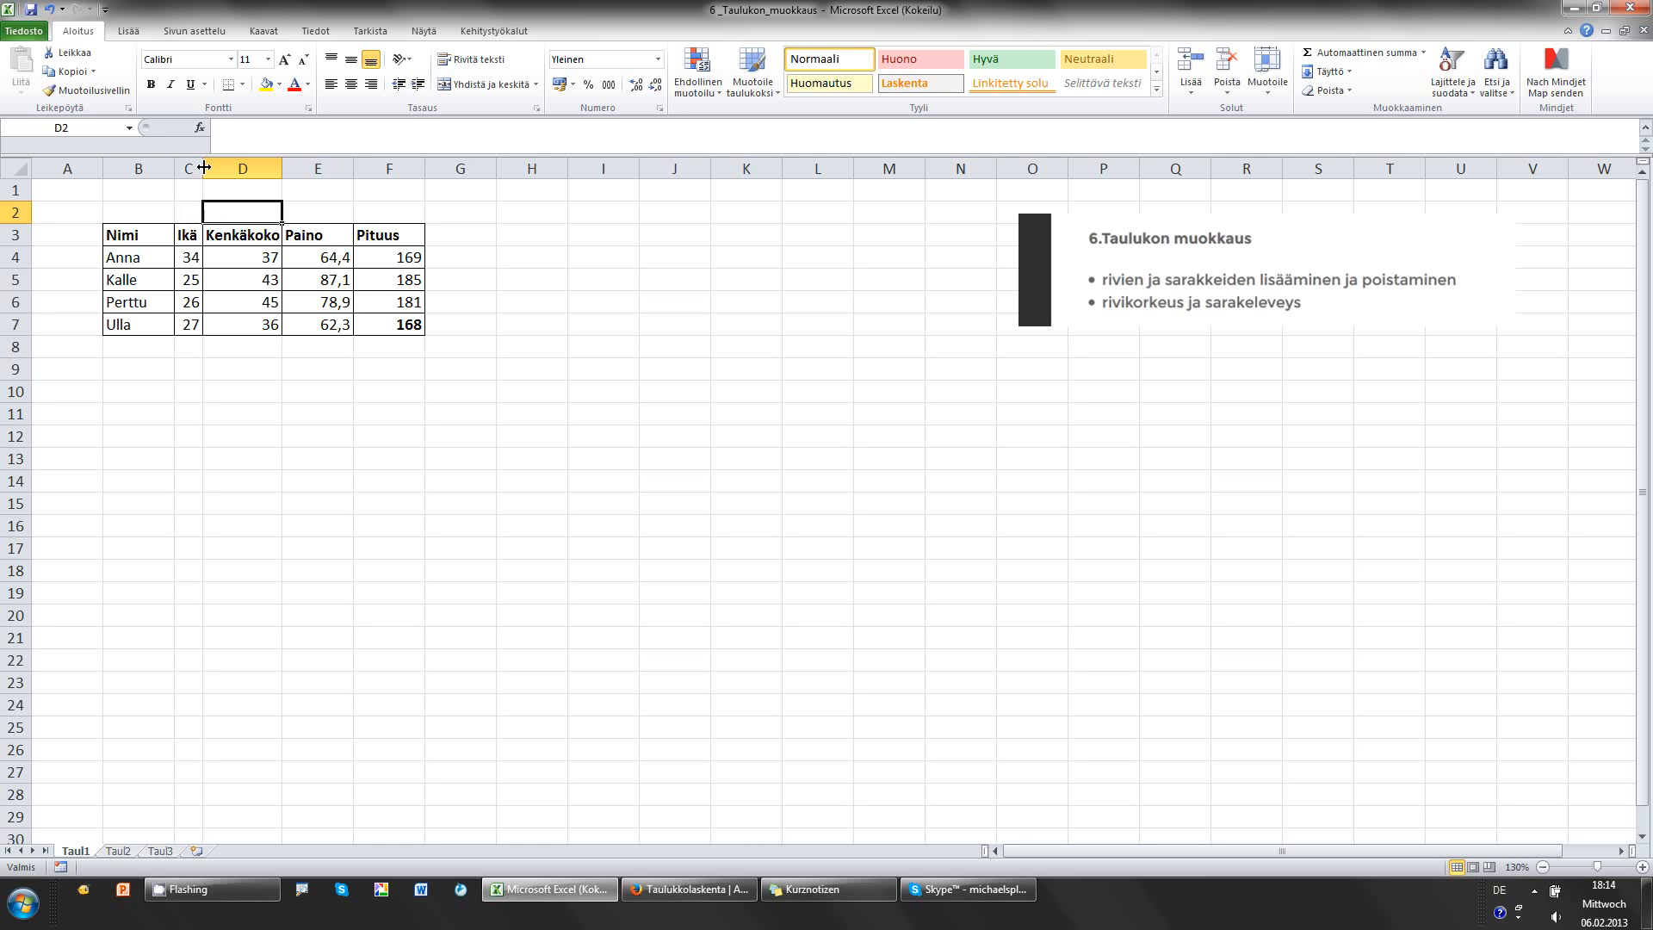
{"action": "left_click_drag", "start_coordinate": [202, 171], "coordinate": [263, 171]}
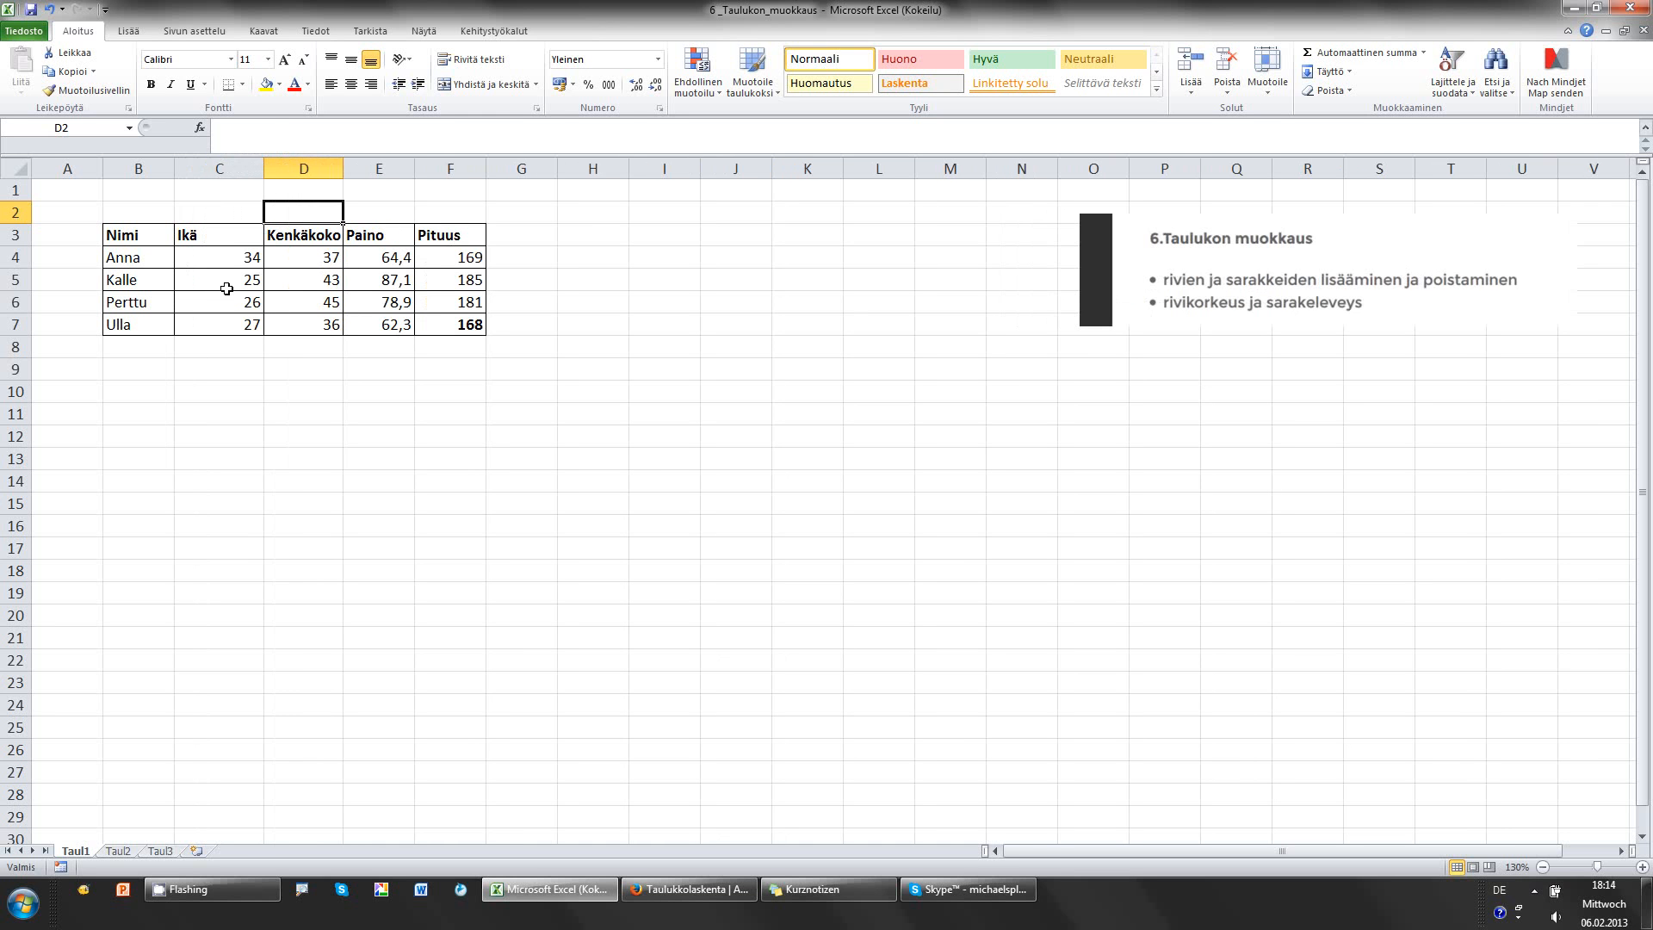
{"action": "double_click", "coordinate": [263, 170]}
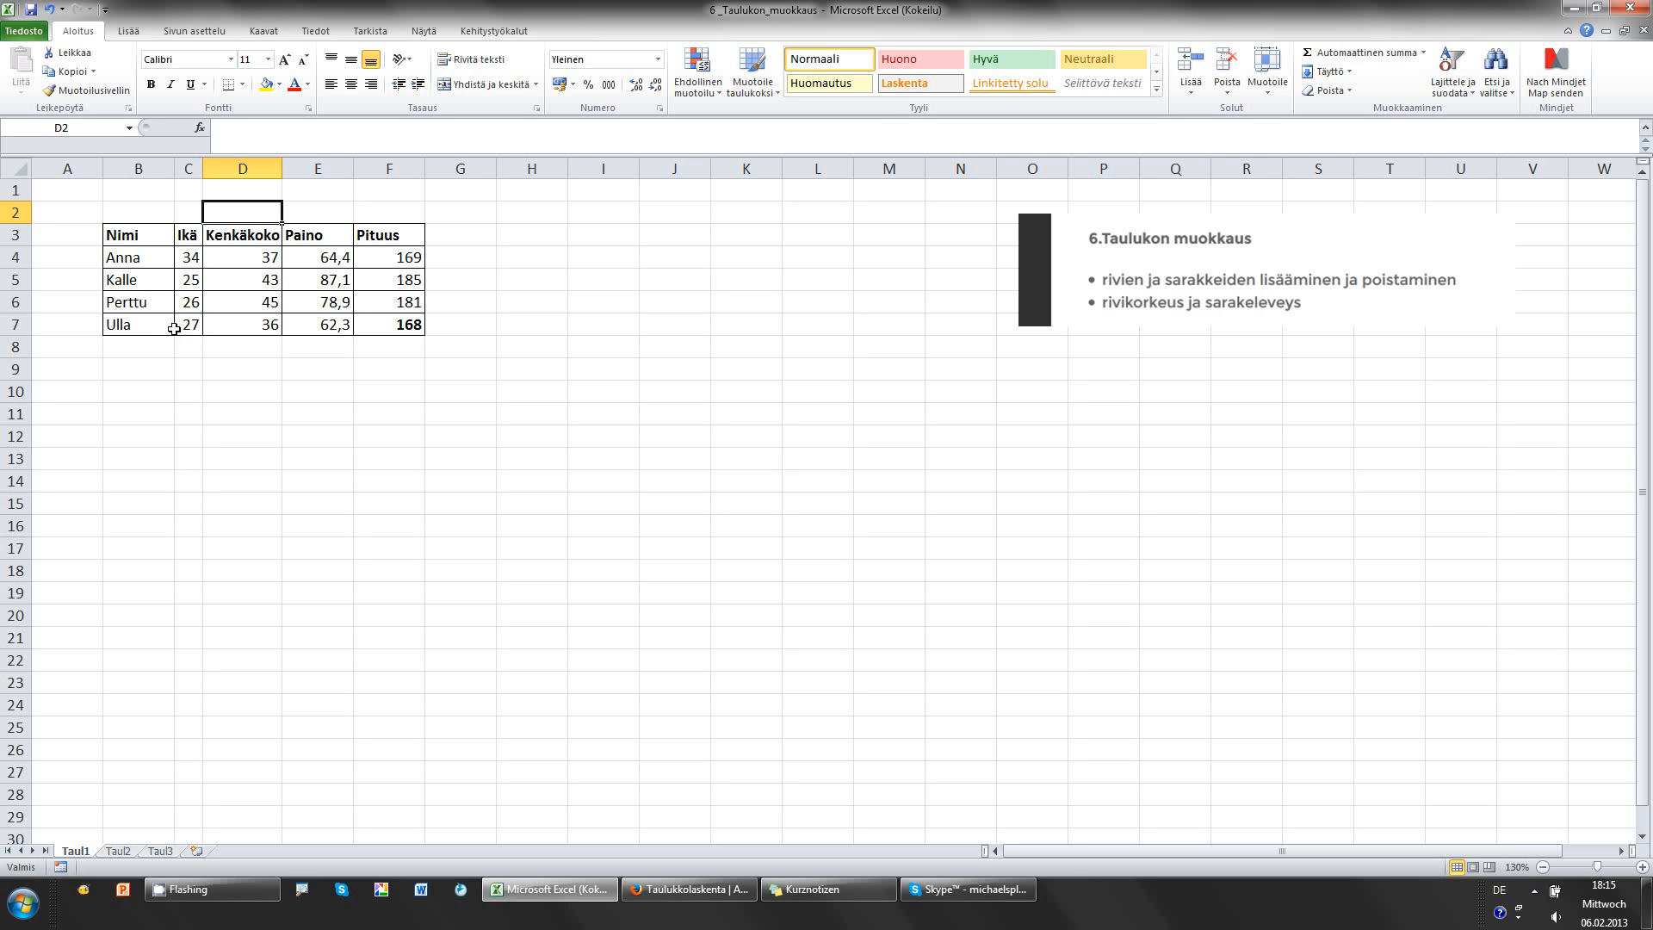
- Set the width of the Ikä column (column C) to 5,6 as an exact value
{"action": "left_click", "coordinate": [189, 168]}
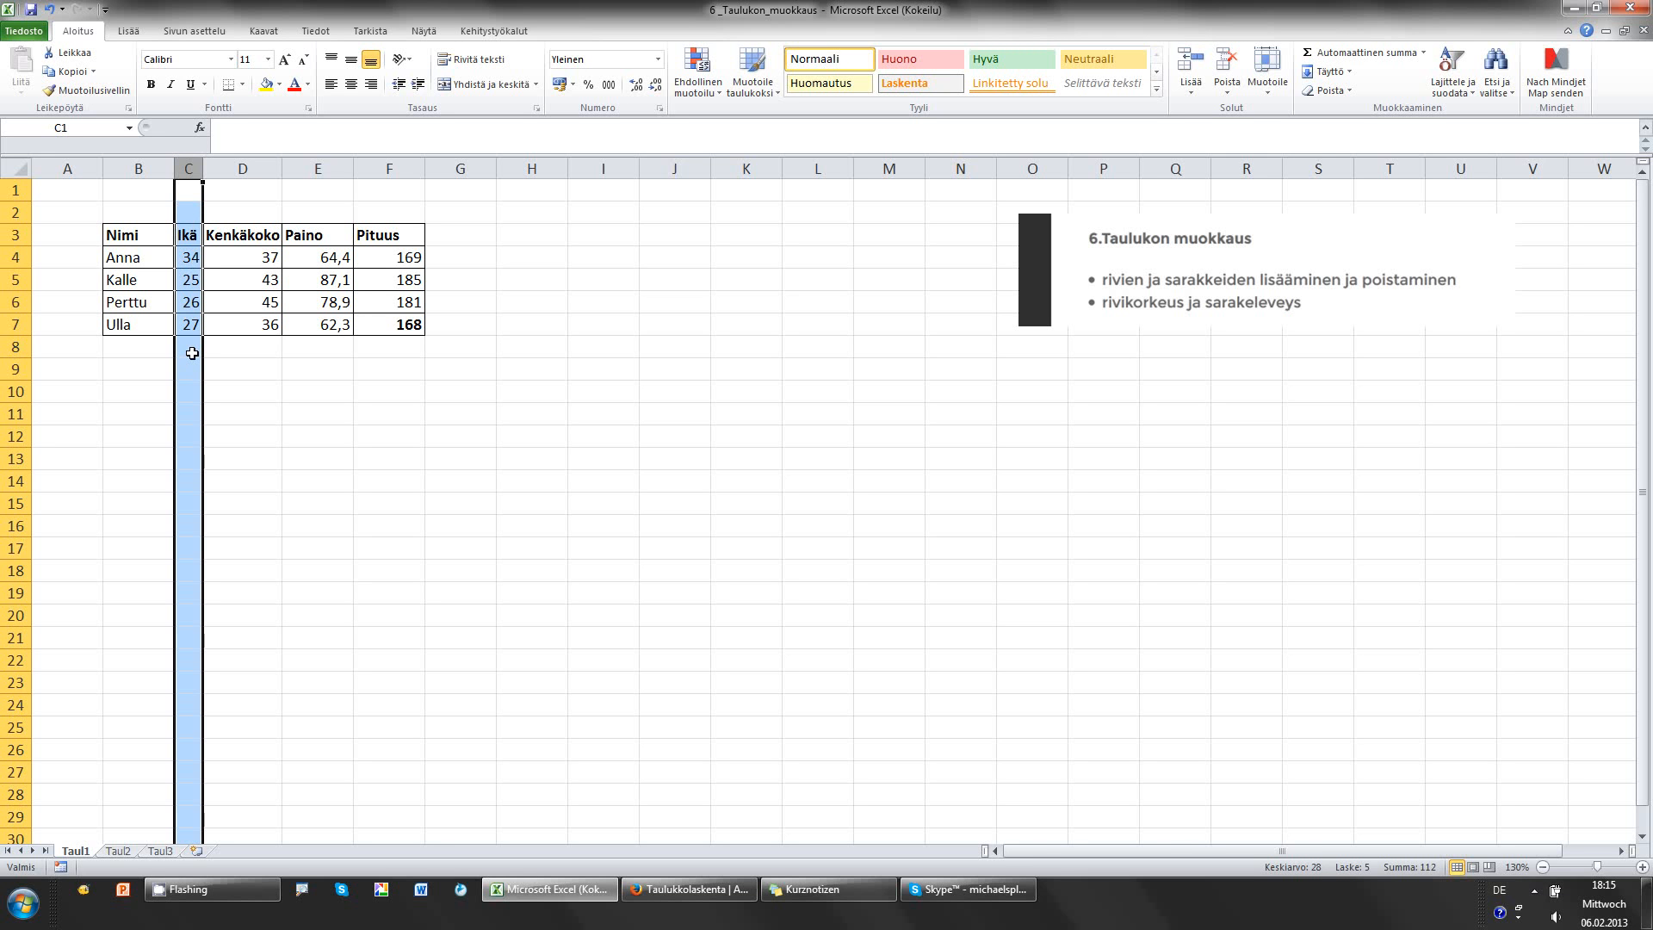
{"action": "right_click", "coordinate": [186, 166]}
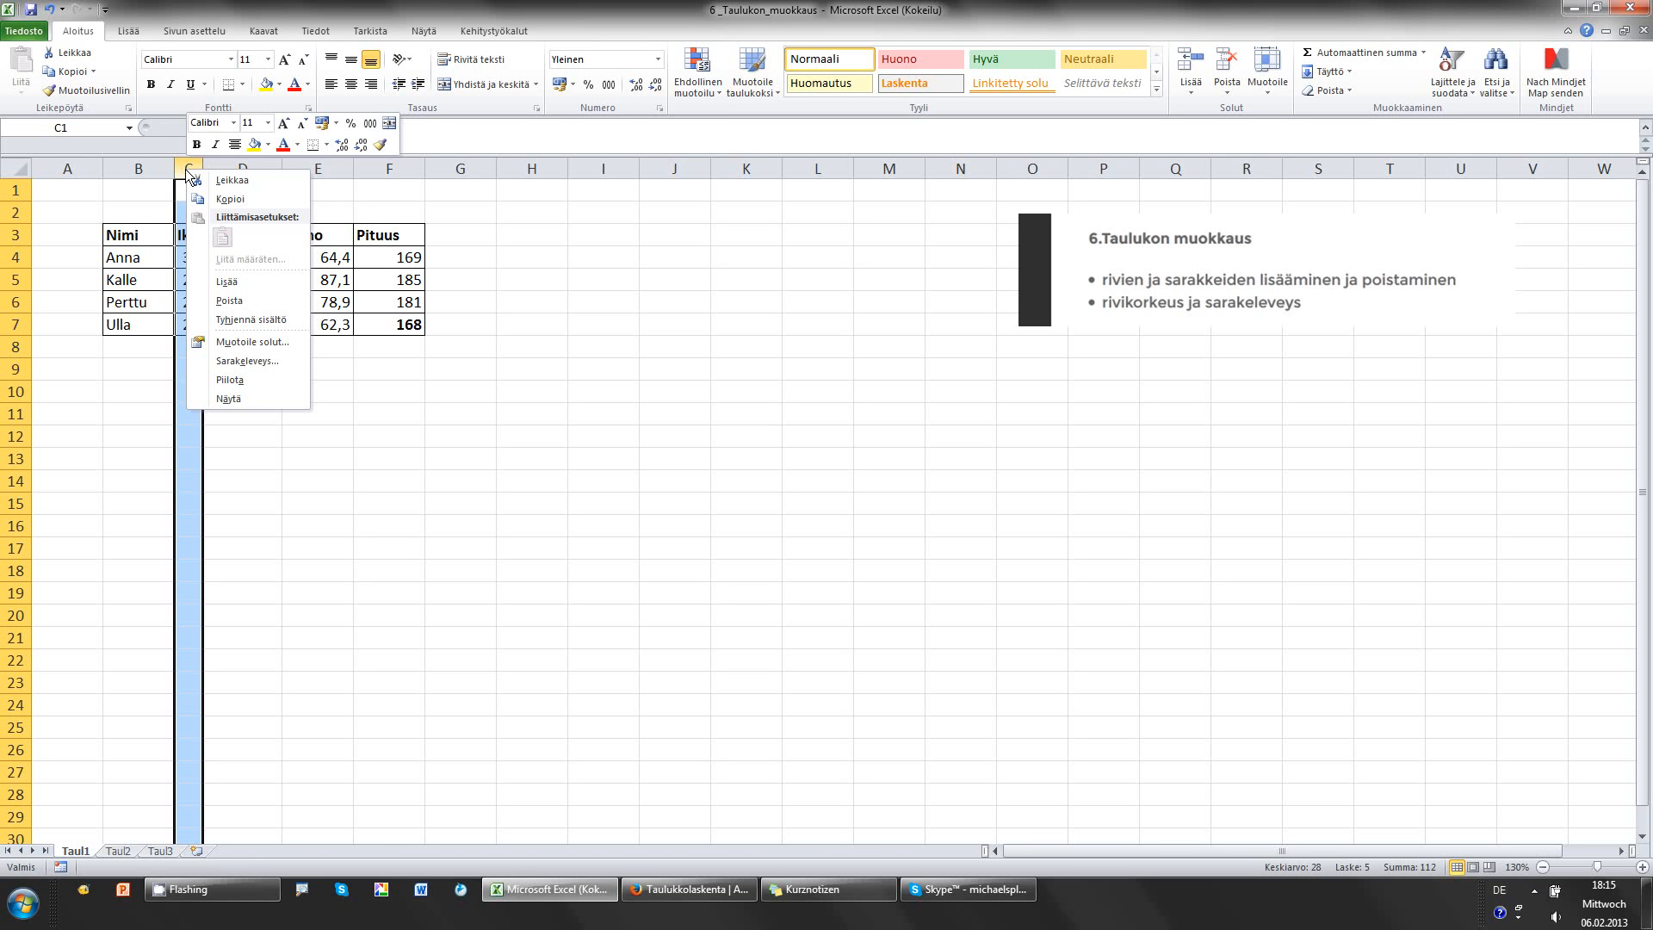
{"action": "left_click", "coordinate": [255, 361]}
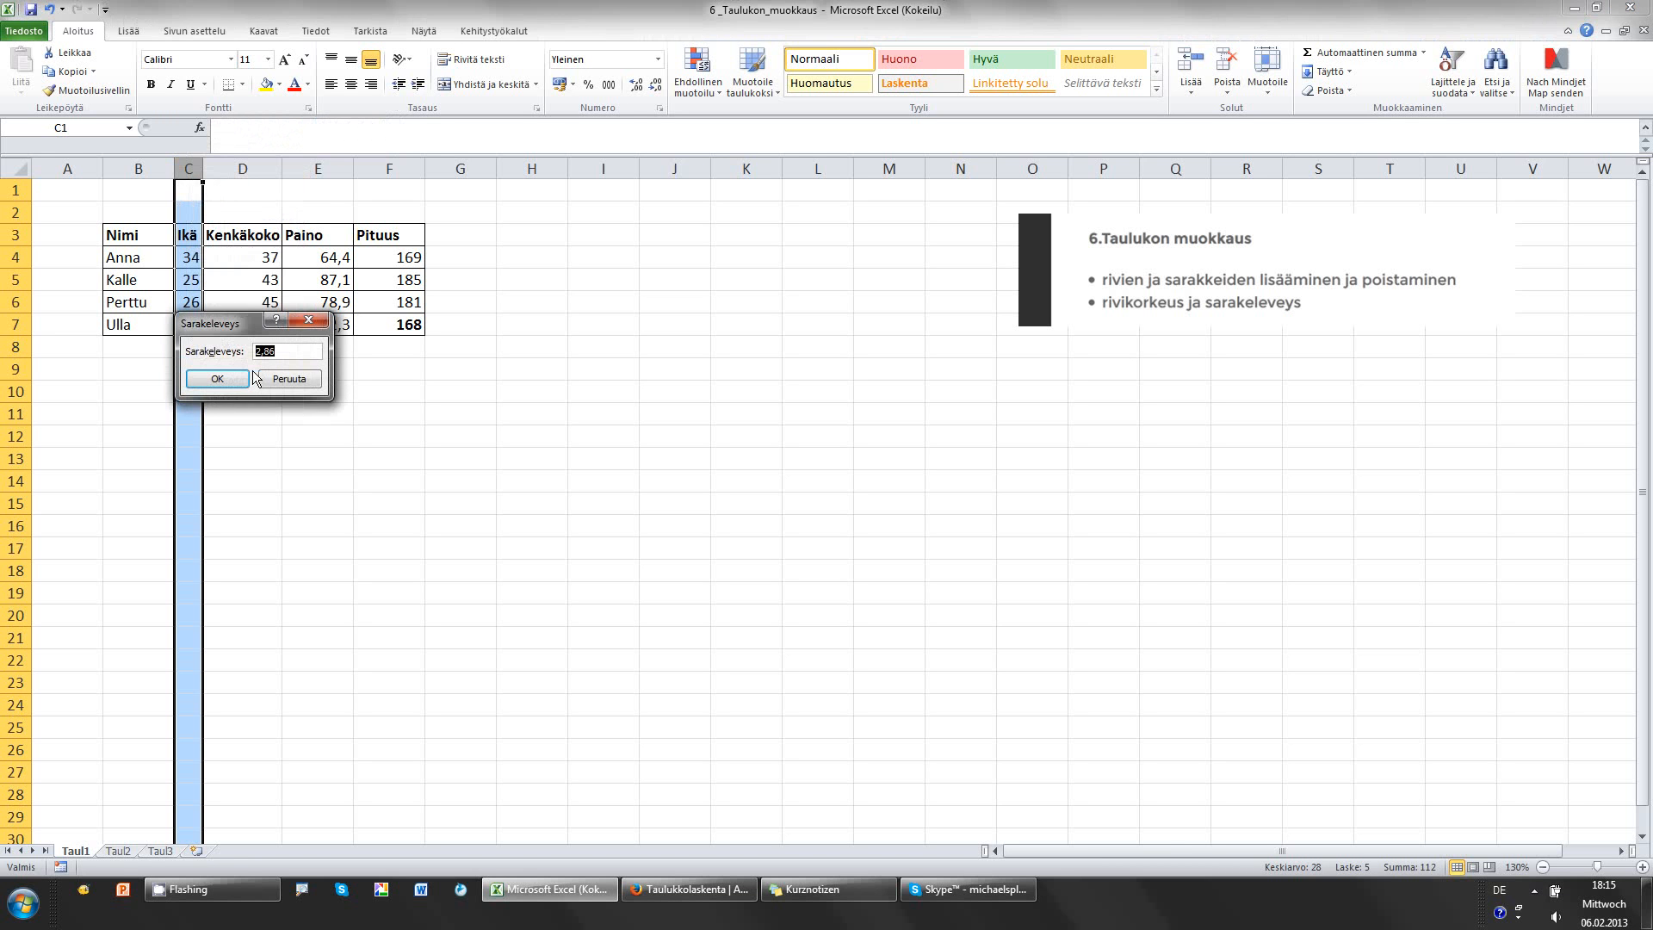
{"action": "left_click_drag", "start_coordinate": [239, 323], "coordinate": [391, 284]}
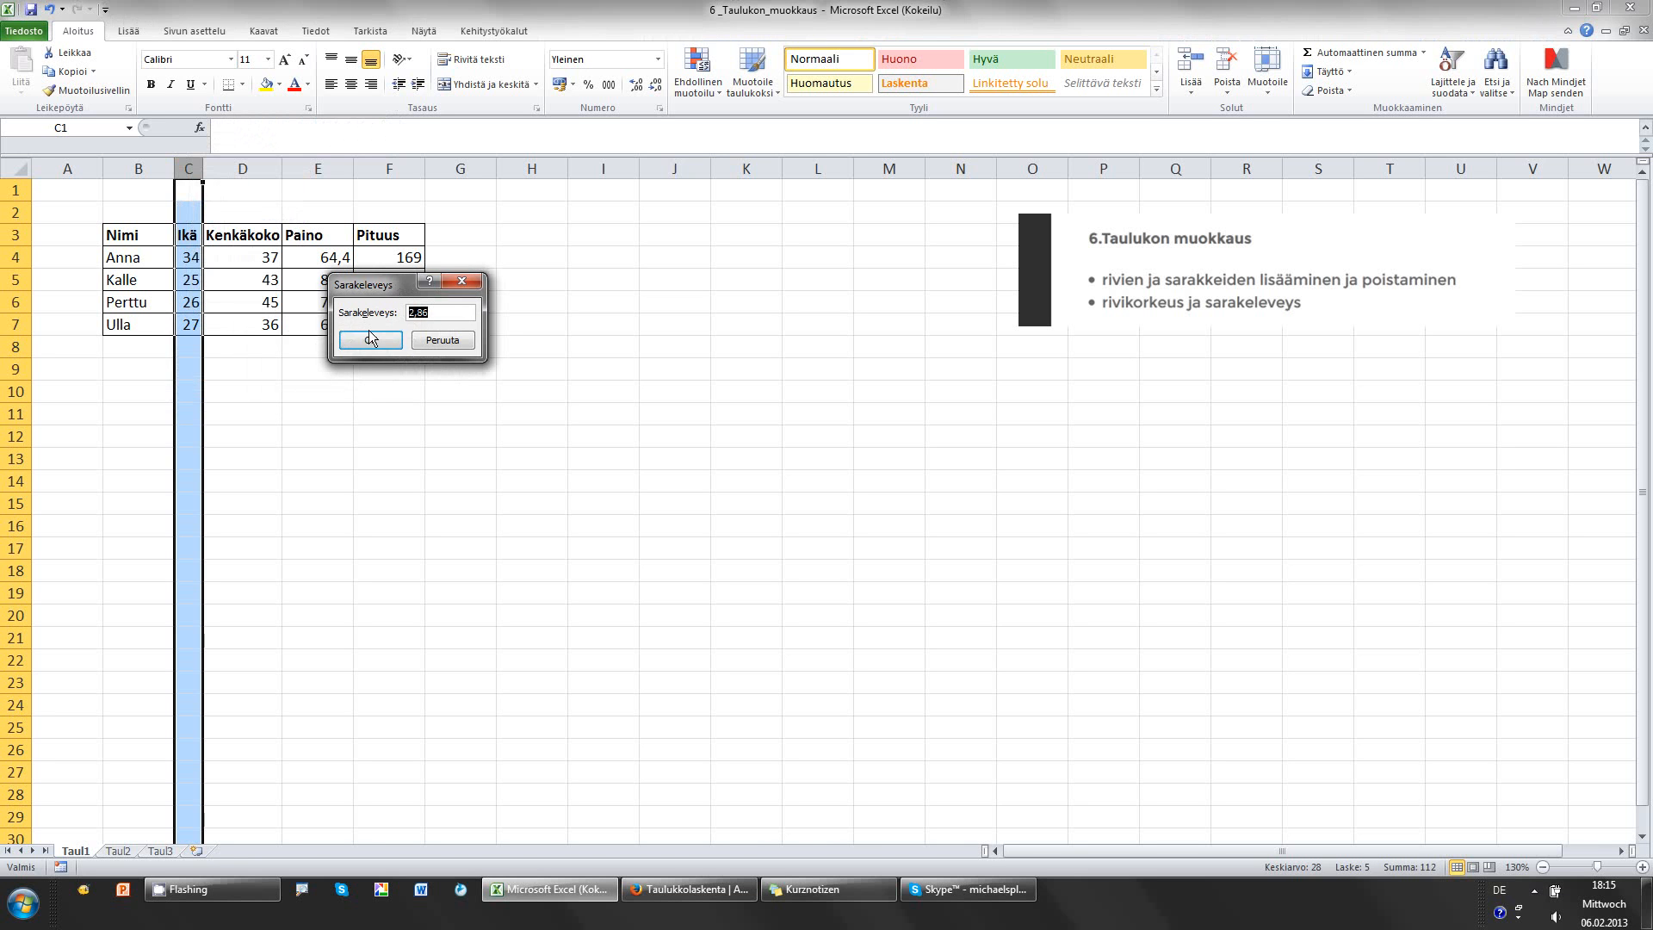
{"action": "left_click", "coordinate": [431, 315]}
{"action": "left_click_drag", "start_coordinate": [432, 313], "coordinate": [403, 320]}
{"action": "left_click", "coordinate": [442, 315]}
{"action": "double_click", "coordinate": [435, 314]}
{"action": "left_click_drag", "start_coordinate": [435, 316], "coordinate": [400, 317]}
{"action": "left_click", "coordinate": [452, 312]}
{"action": "left_click_drag", "start_coordinate": [453, 312], "coordinate": [399, 316]}
{"action": "left_click", "coordinate": [430, 314]}
{"action": "key", "text": "BackSpace"}
{"action": "key", "text": "BackSpace"}
{"action": "key", "text": "BackSpace"}
{"action": "key", "text": "BackSpace"}
{"action": "key", "text": "BackSpace"}
{"action": "key", "text": "BackSpace"}
{"action": "type", "text": "5,6"}
{"action": "key", "text": "Return"}
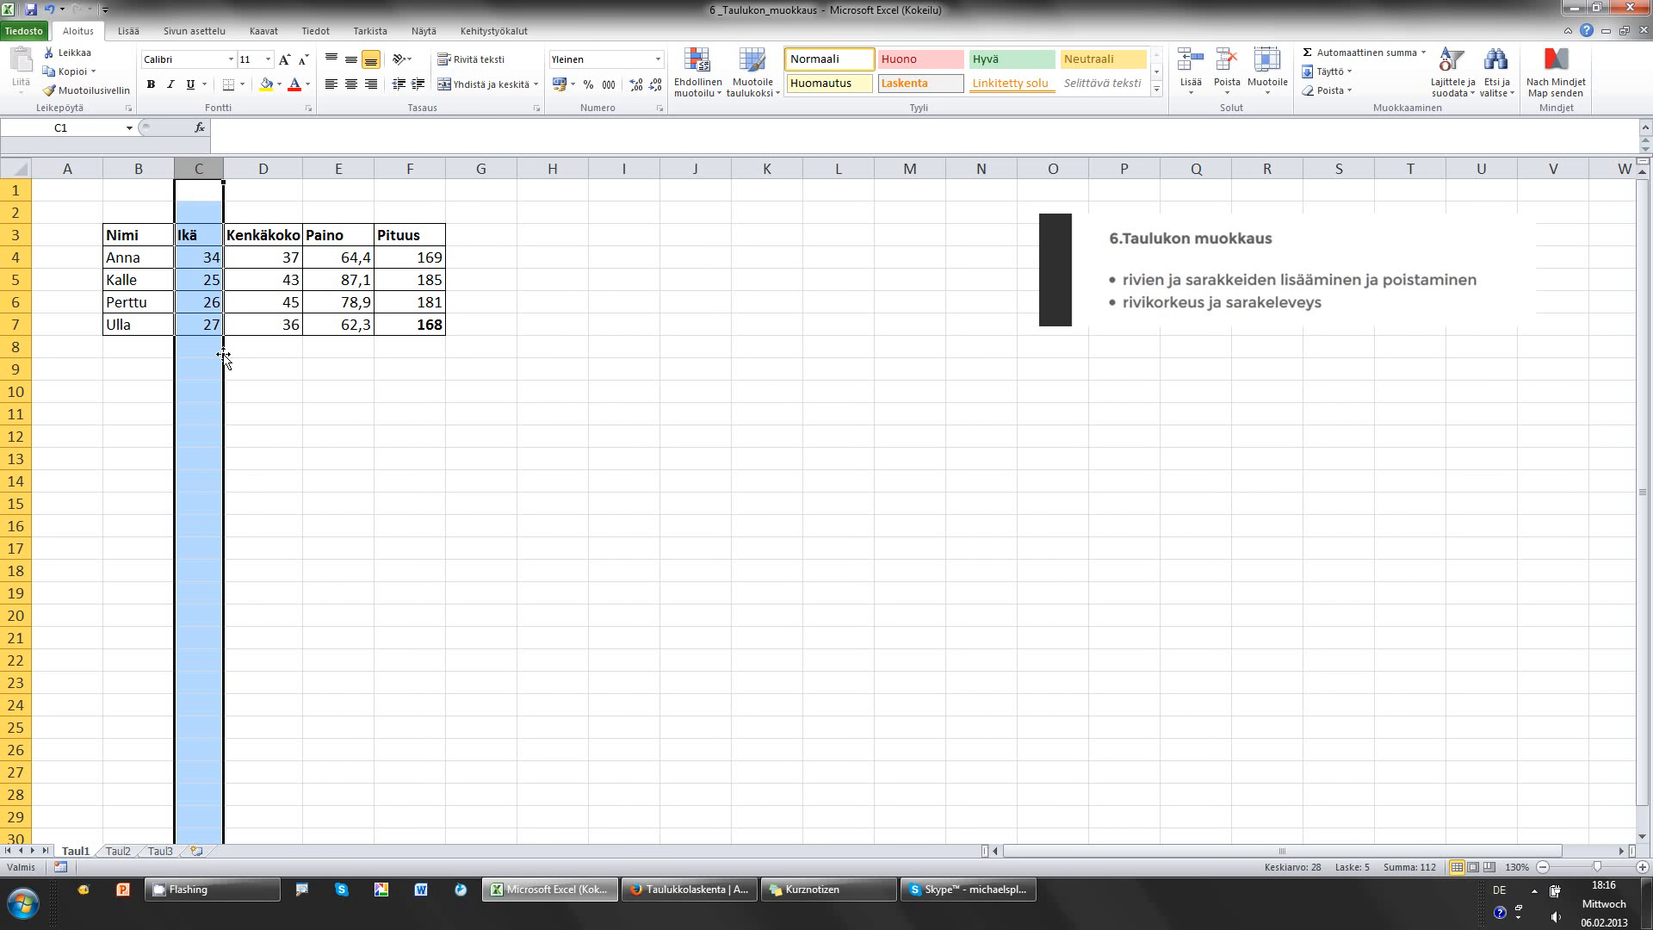
{"action": "left_click", "coordinate": [234, 387]}
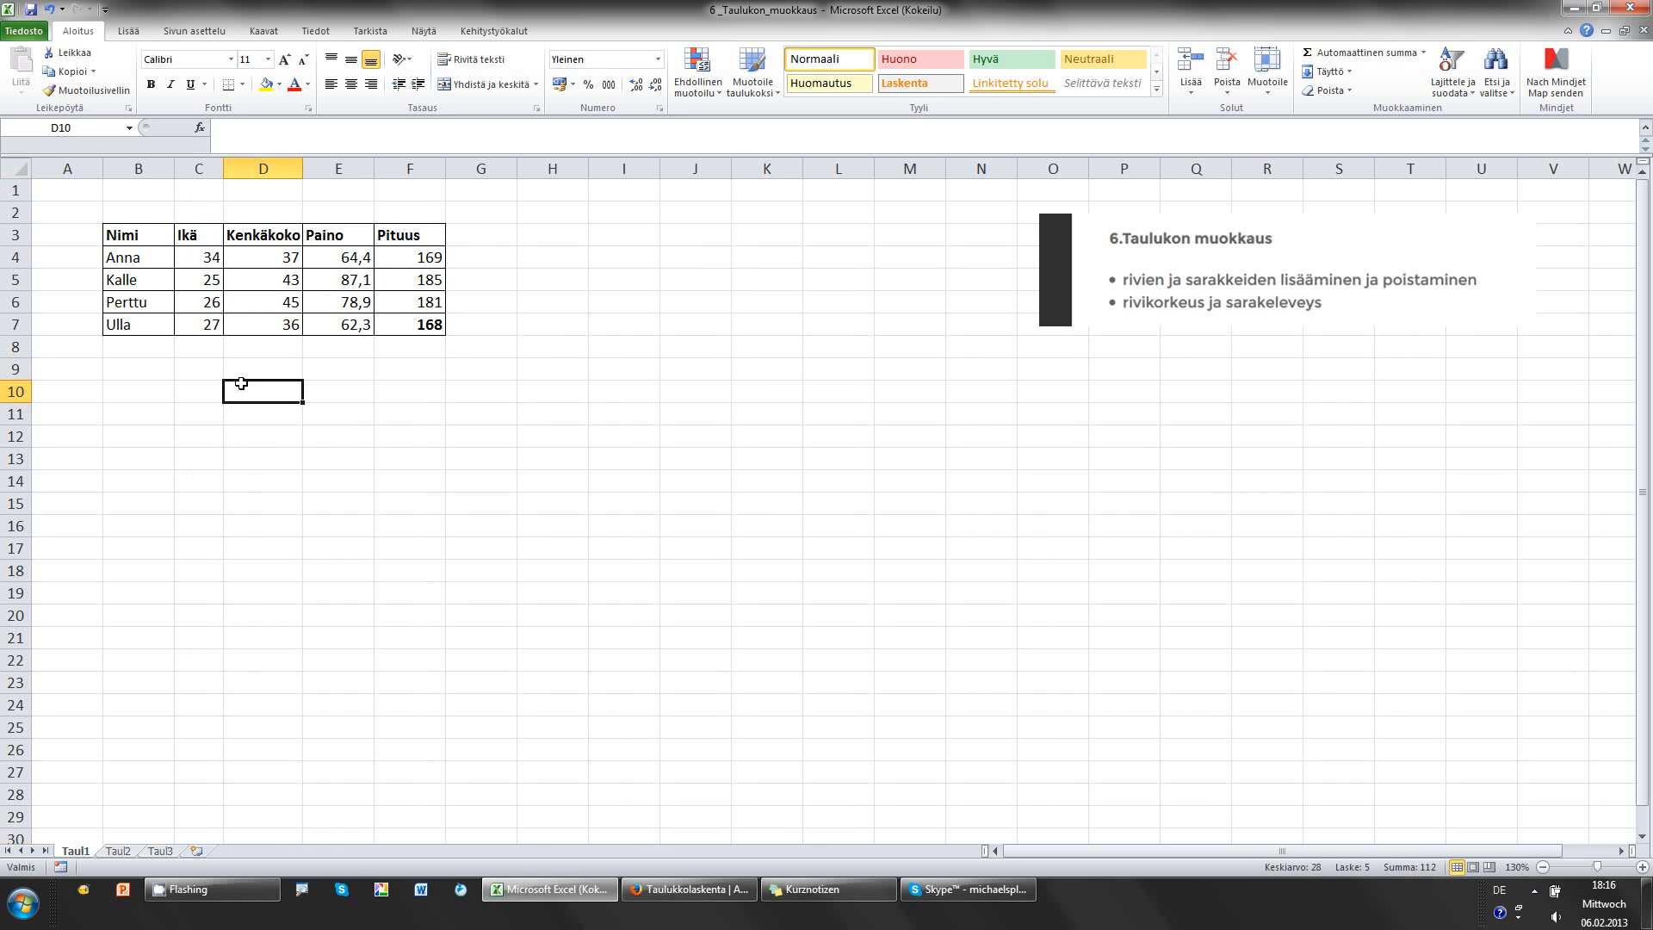
- Check the exact width value stored for column C and leave it without making changes
{"action": "left_click", "coordinate": [200, 344]}
{"action": "left_click", "coordinate": [199, 166]}
{"action": "right_click", "coordinate": [199, 166]}
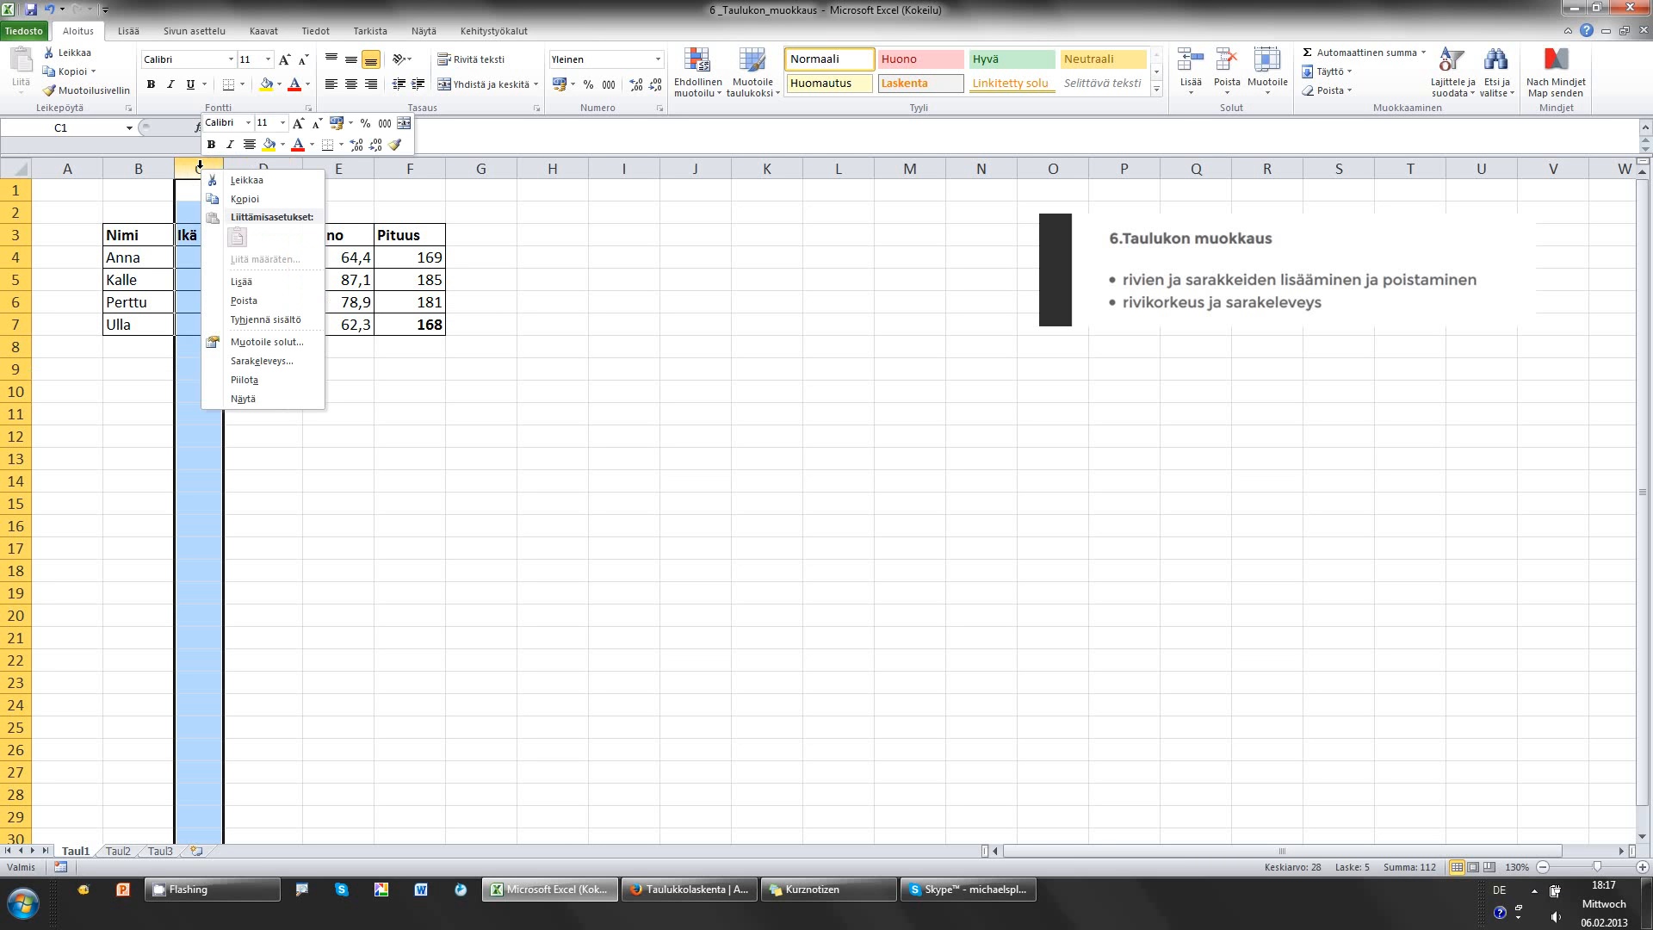
{"action": "left_click", "coordinate": [263, 361]}
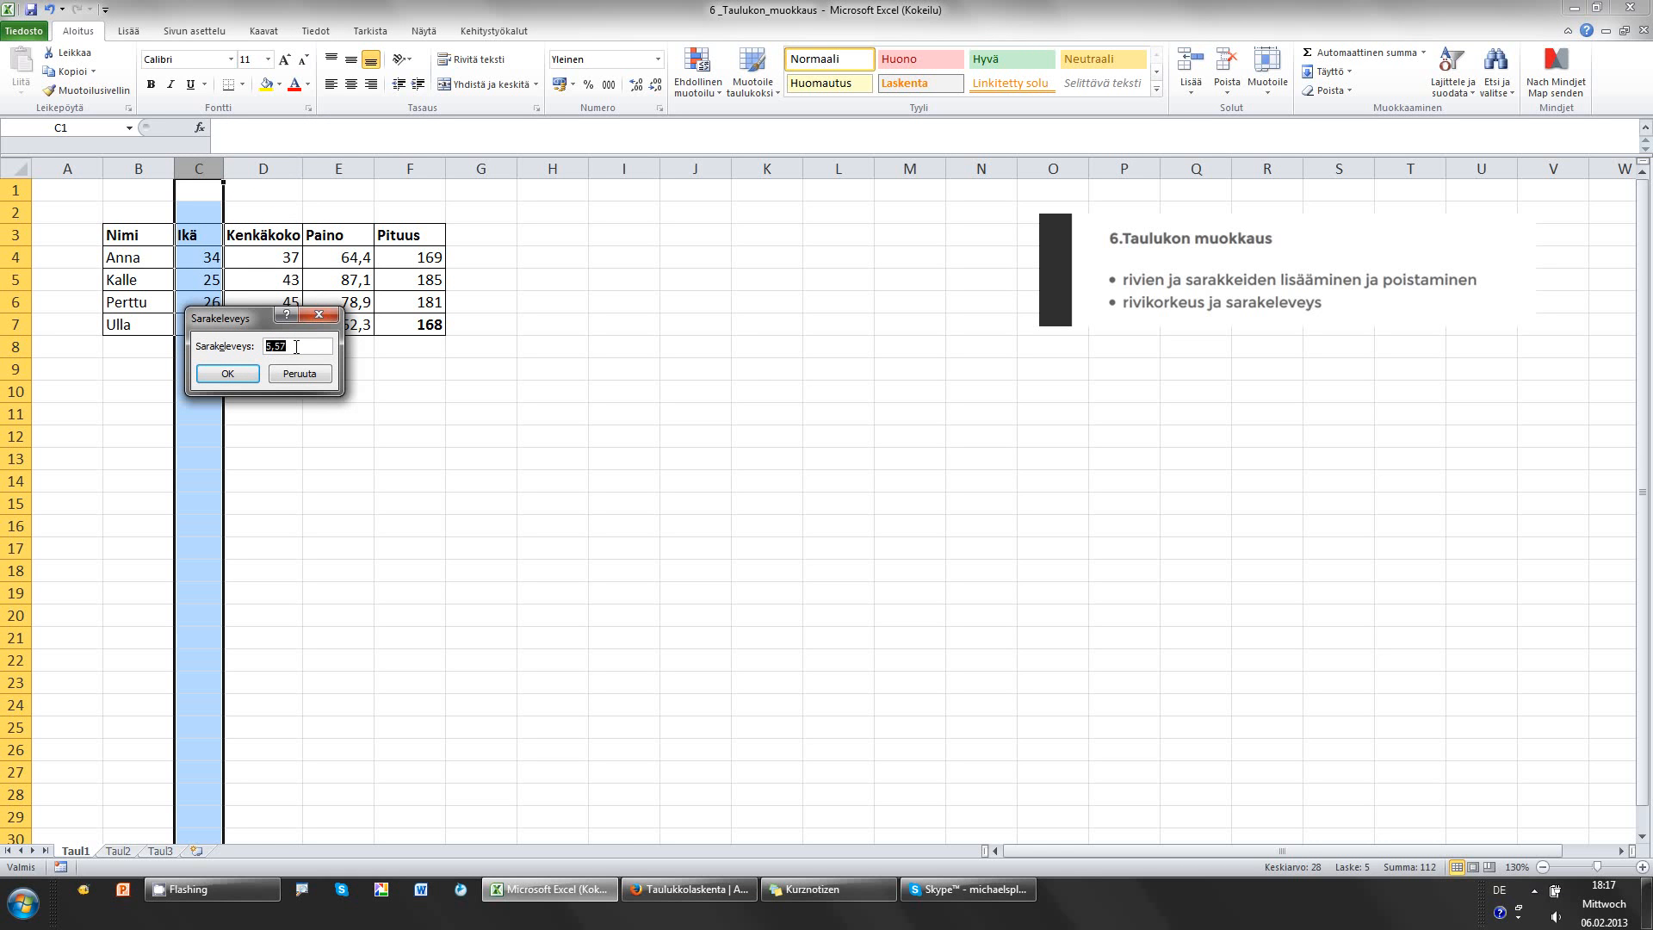
{"action": "left_click", "coordinate": [248, 377]}
{"action": "left_click", "coordinate": [276, 373]}
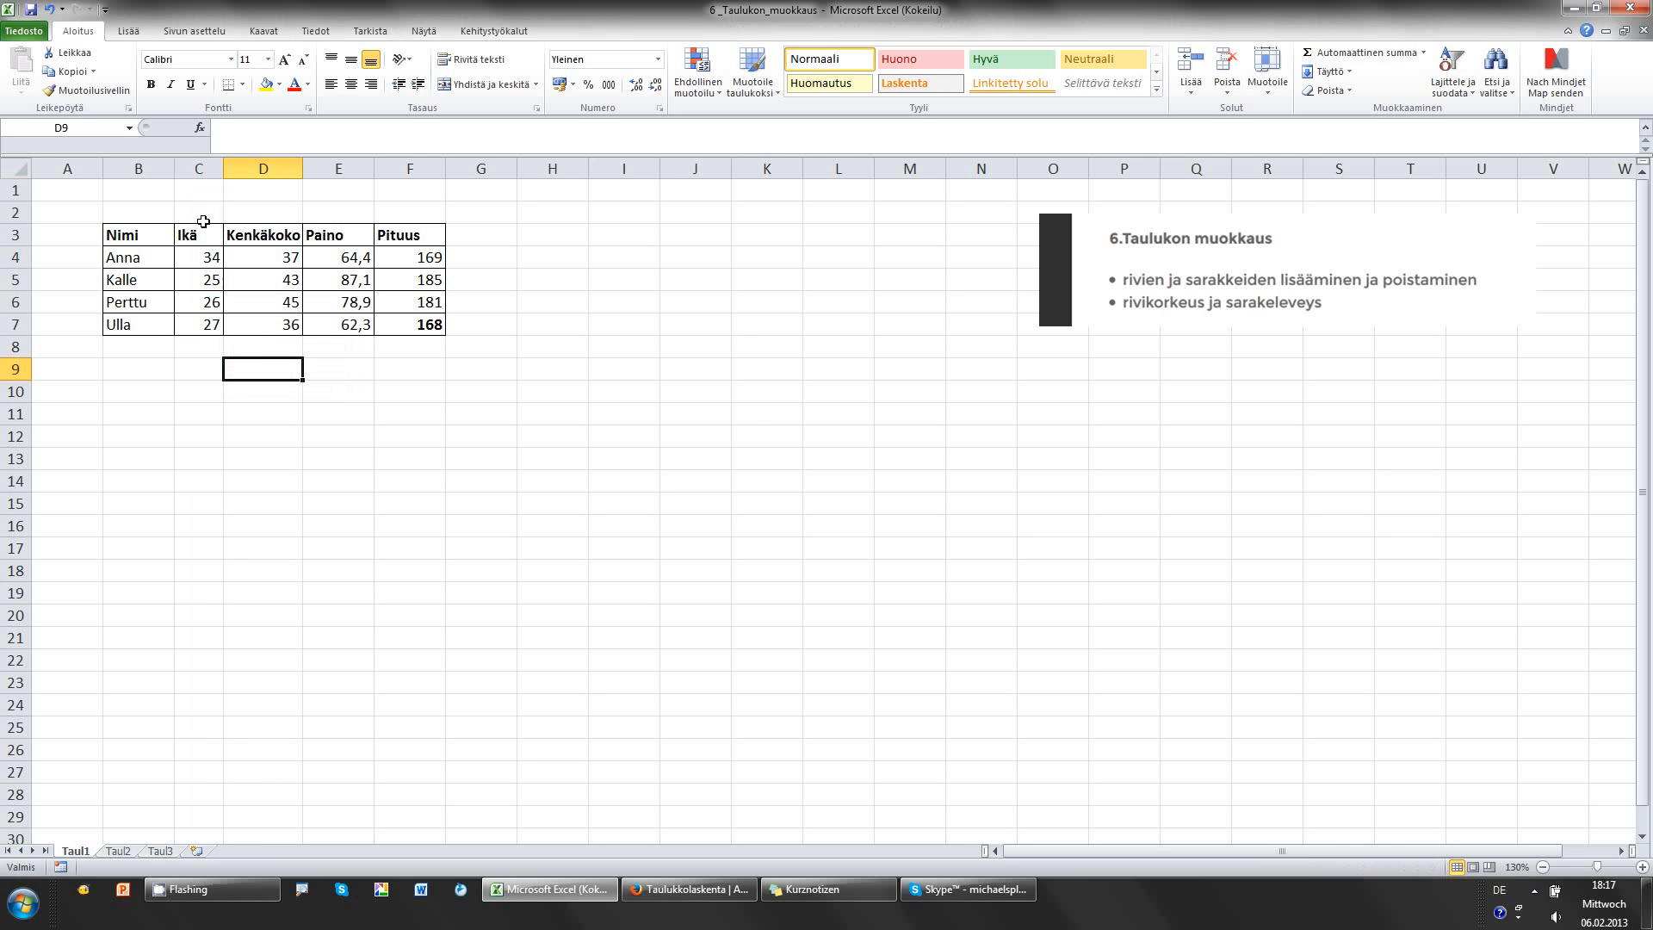
- Auto-fit columns C to E together to the width of their contents
{"action": "left_click", "coordinate": [200, 164]}
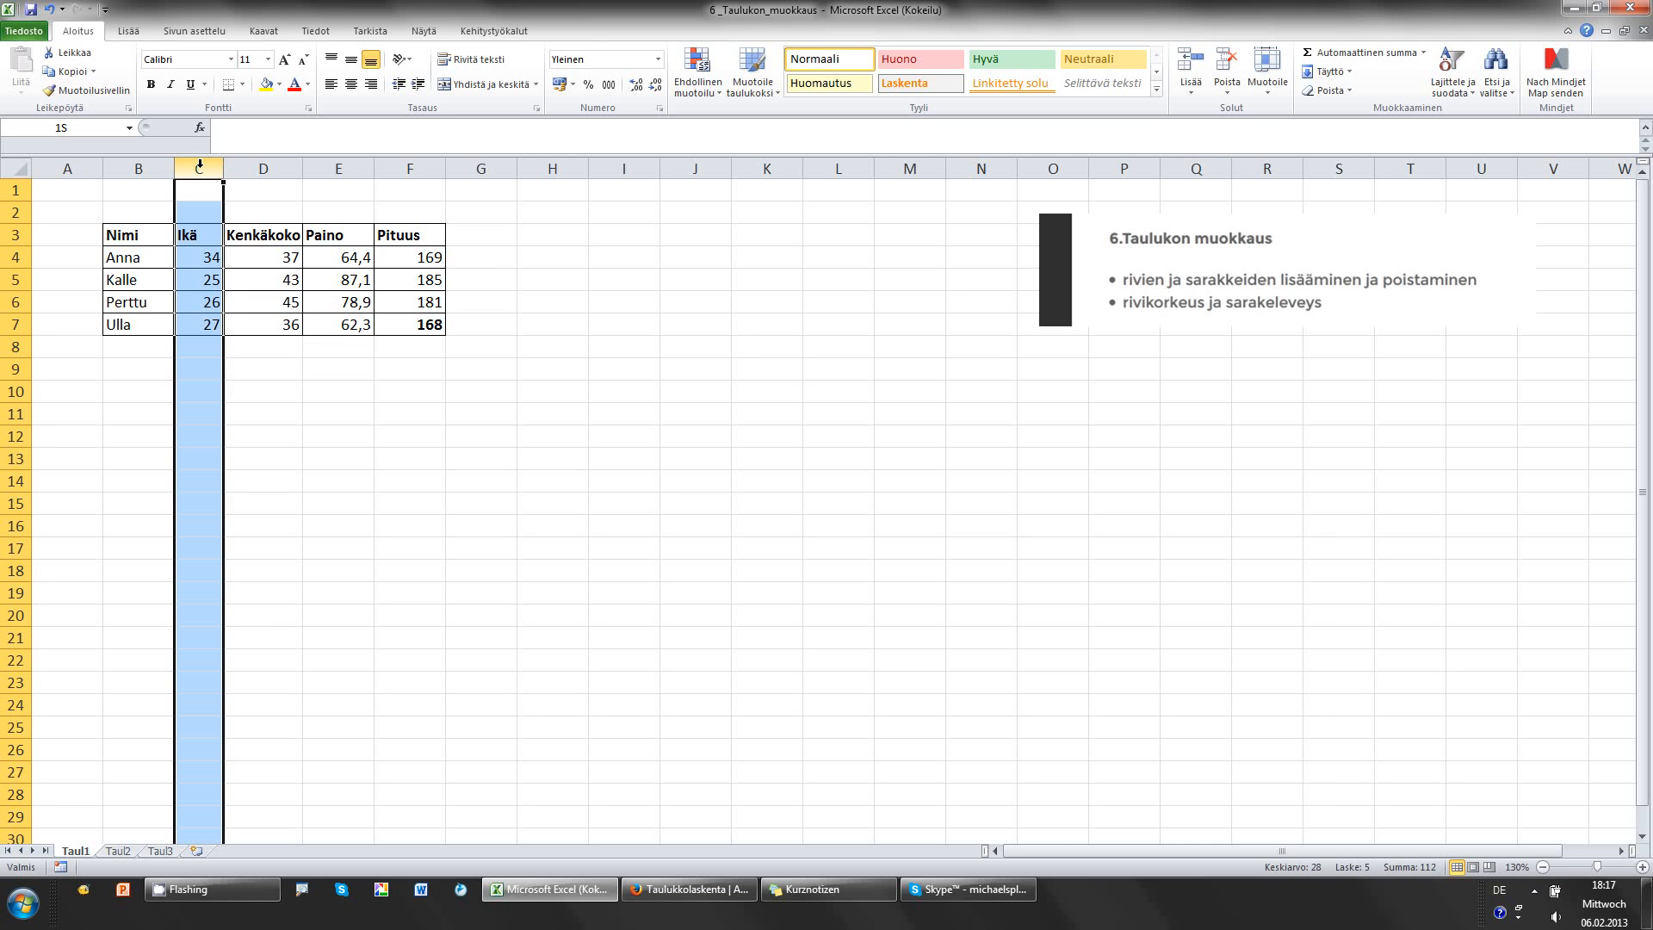
{"action": "left_click_drag", "start_coordinate": [199, 164], "coordinate": [339, 168]}
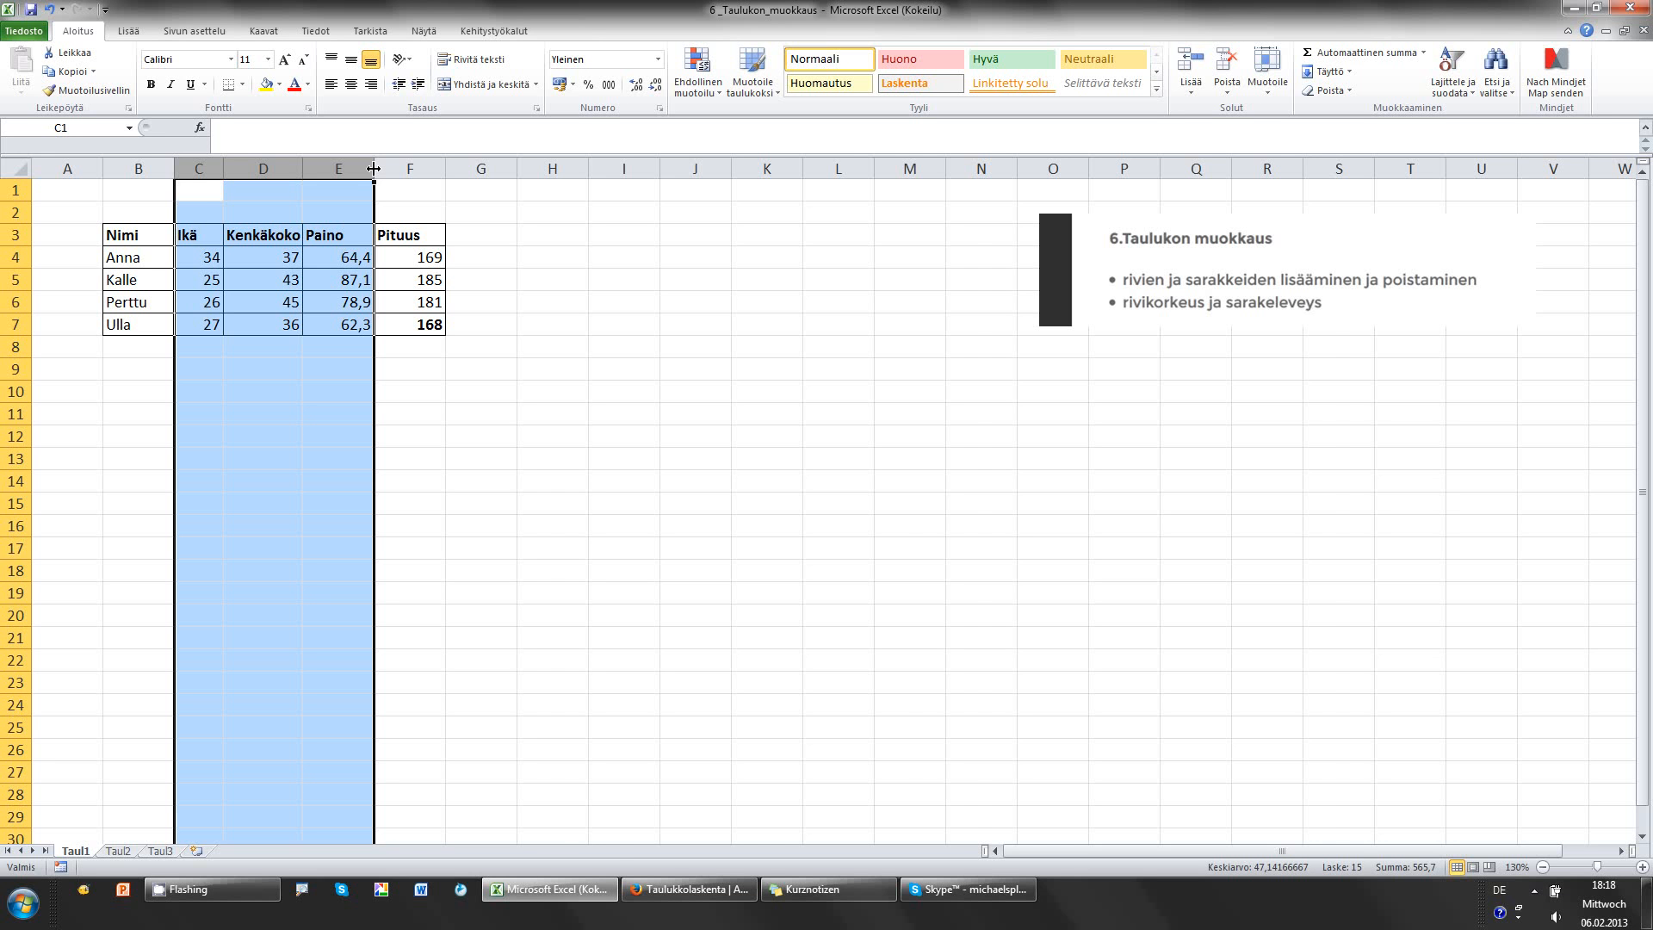
{"action": "double_click", "coordinate": [373, 169]}
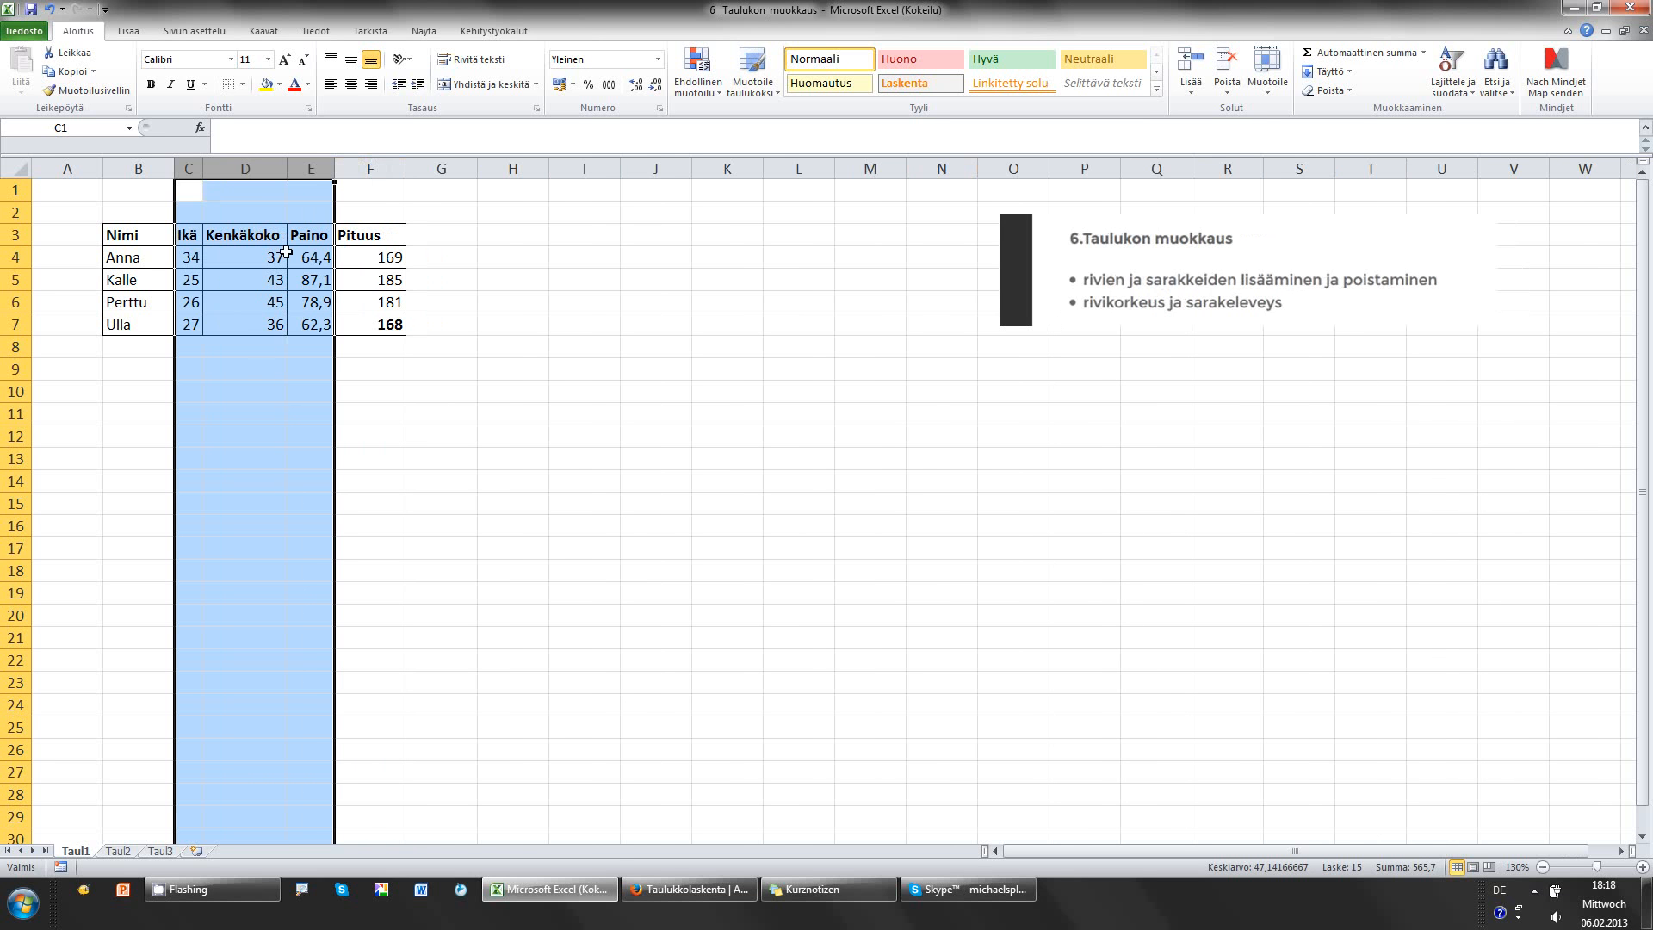
{"action": "left_click", "coordinate": [250, 344]}
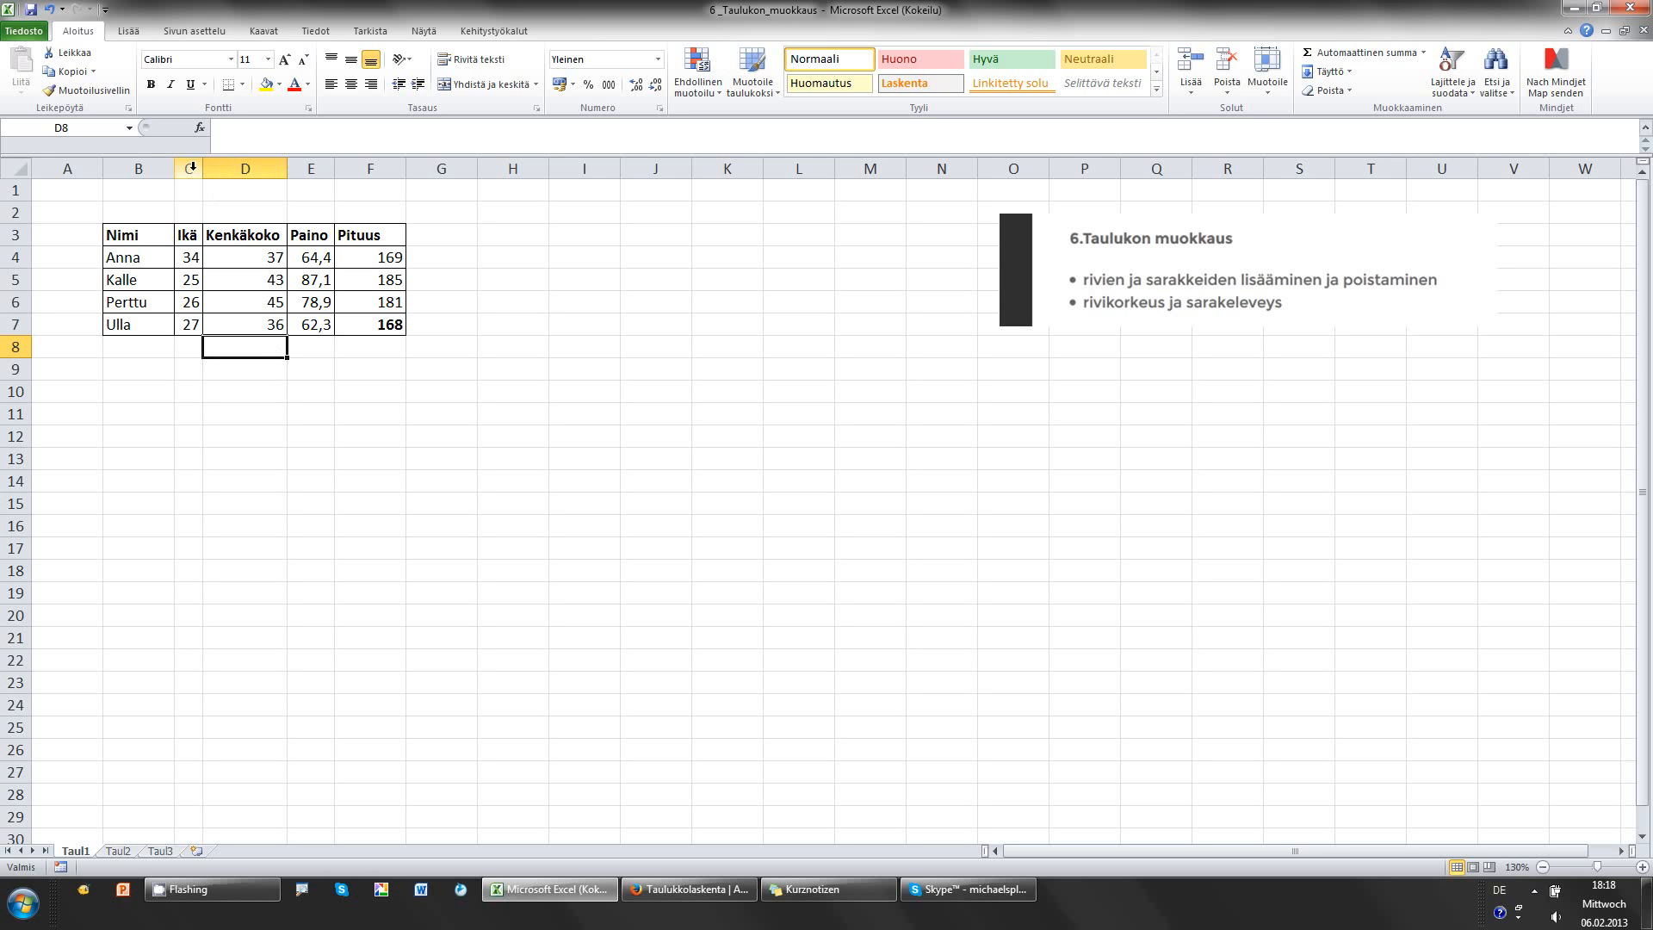
- Set the width of columns C, D and E together to 8
{"action": "left_click_drag", "start_coordinate": [190, 168], "coordinate": [310, 169]}
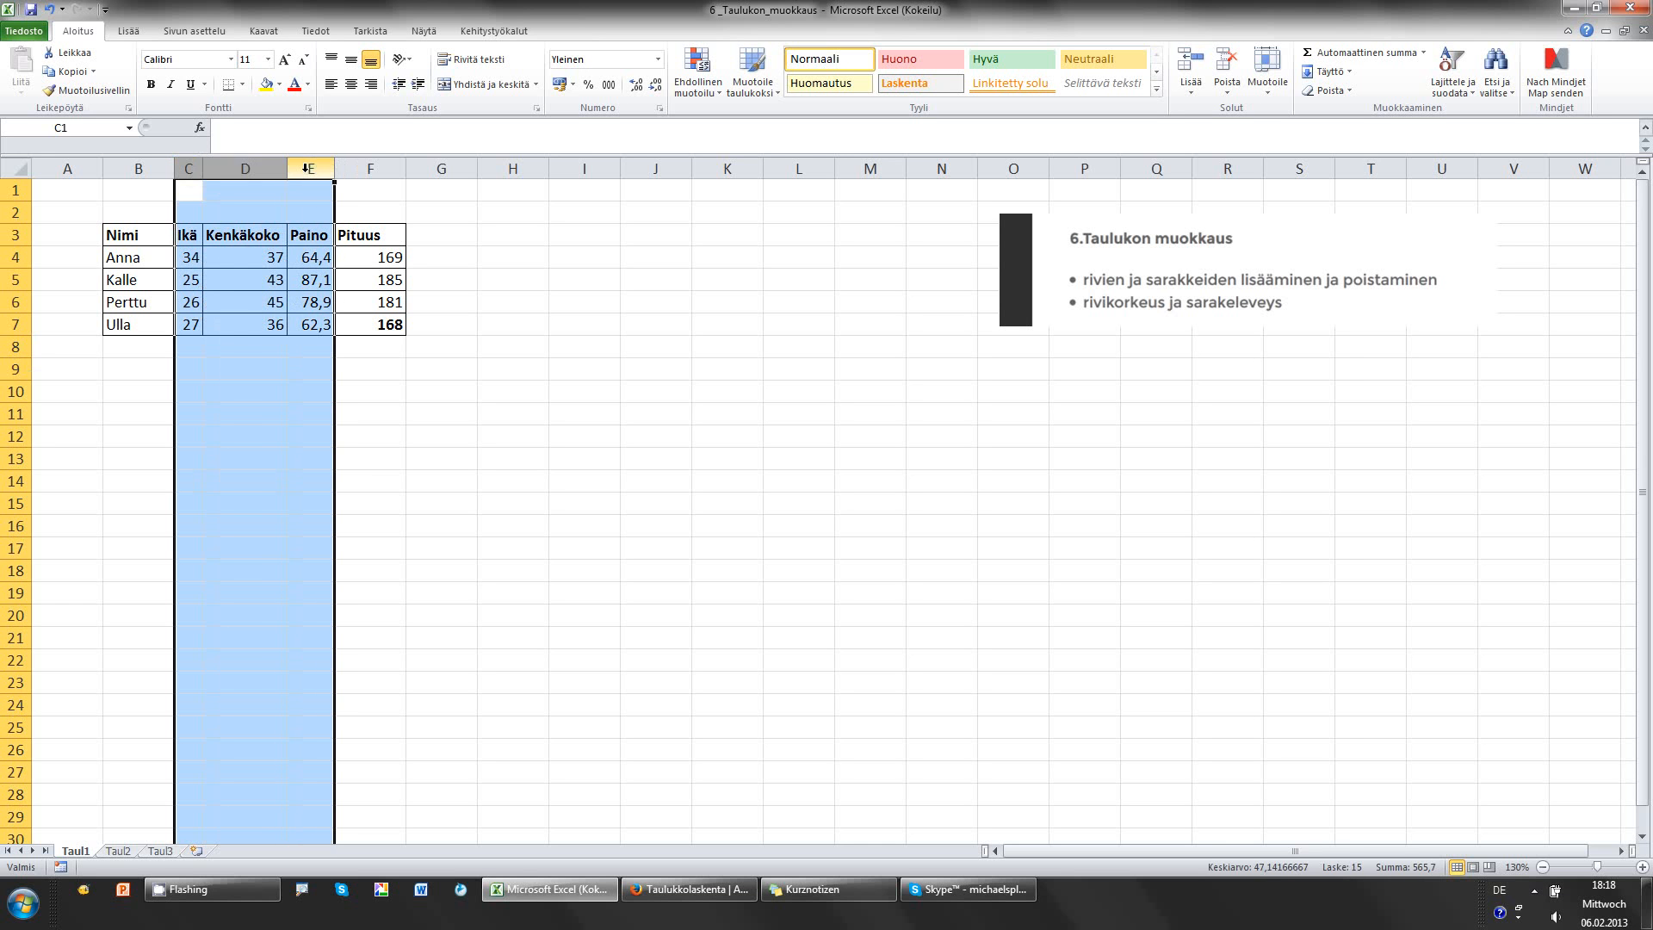
{"action": "right_click", "coordinate": [252, 169]}
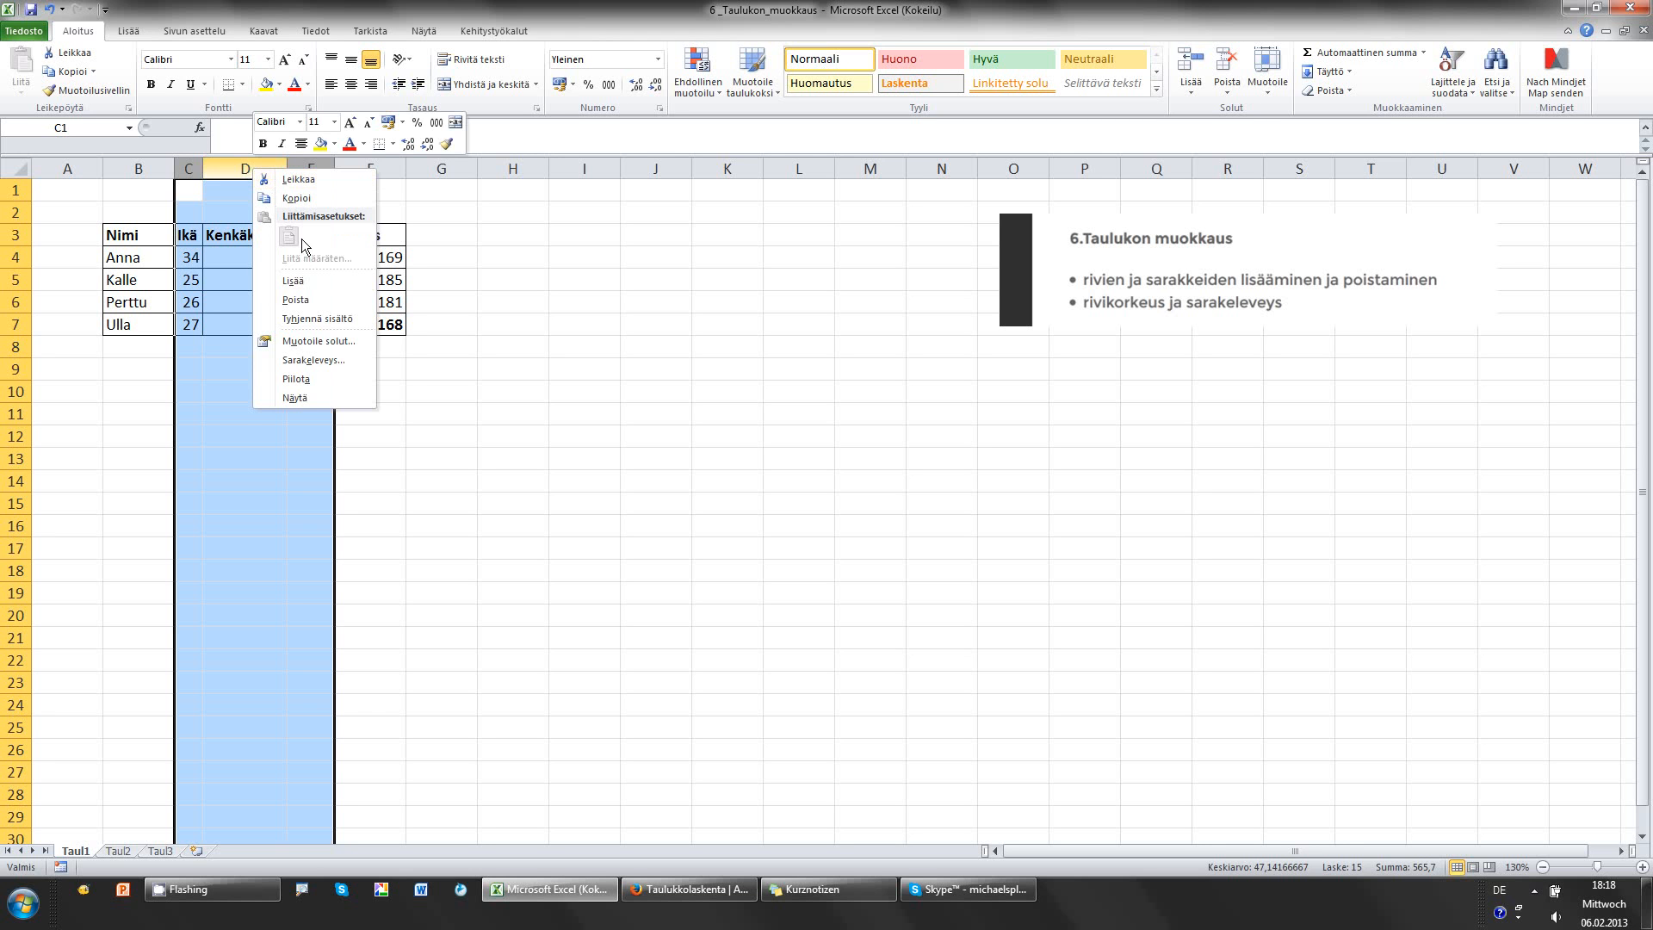
{"action": "left_click", "coordinate": [313, 359]}
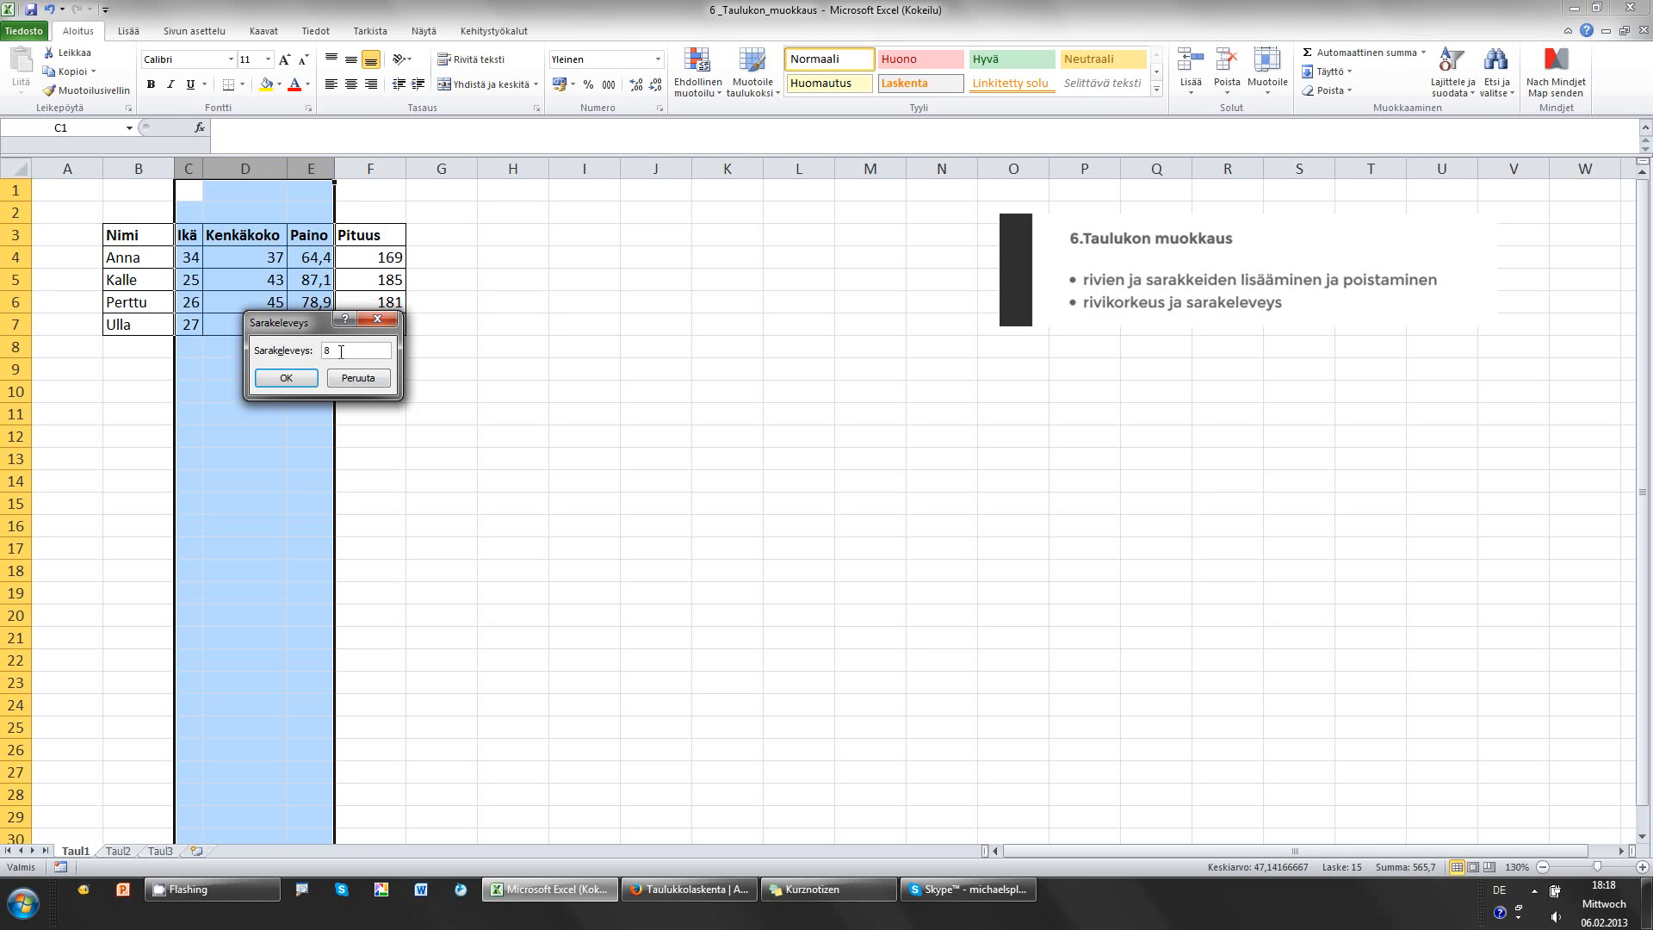
{"action": "key", "text": "Return"}
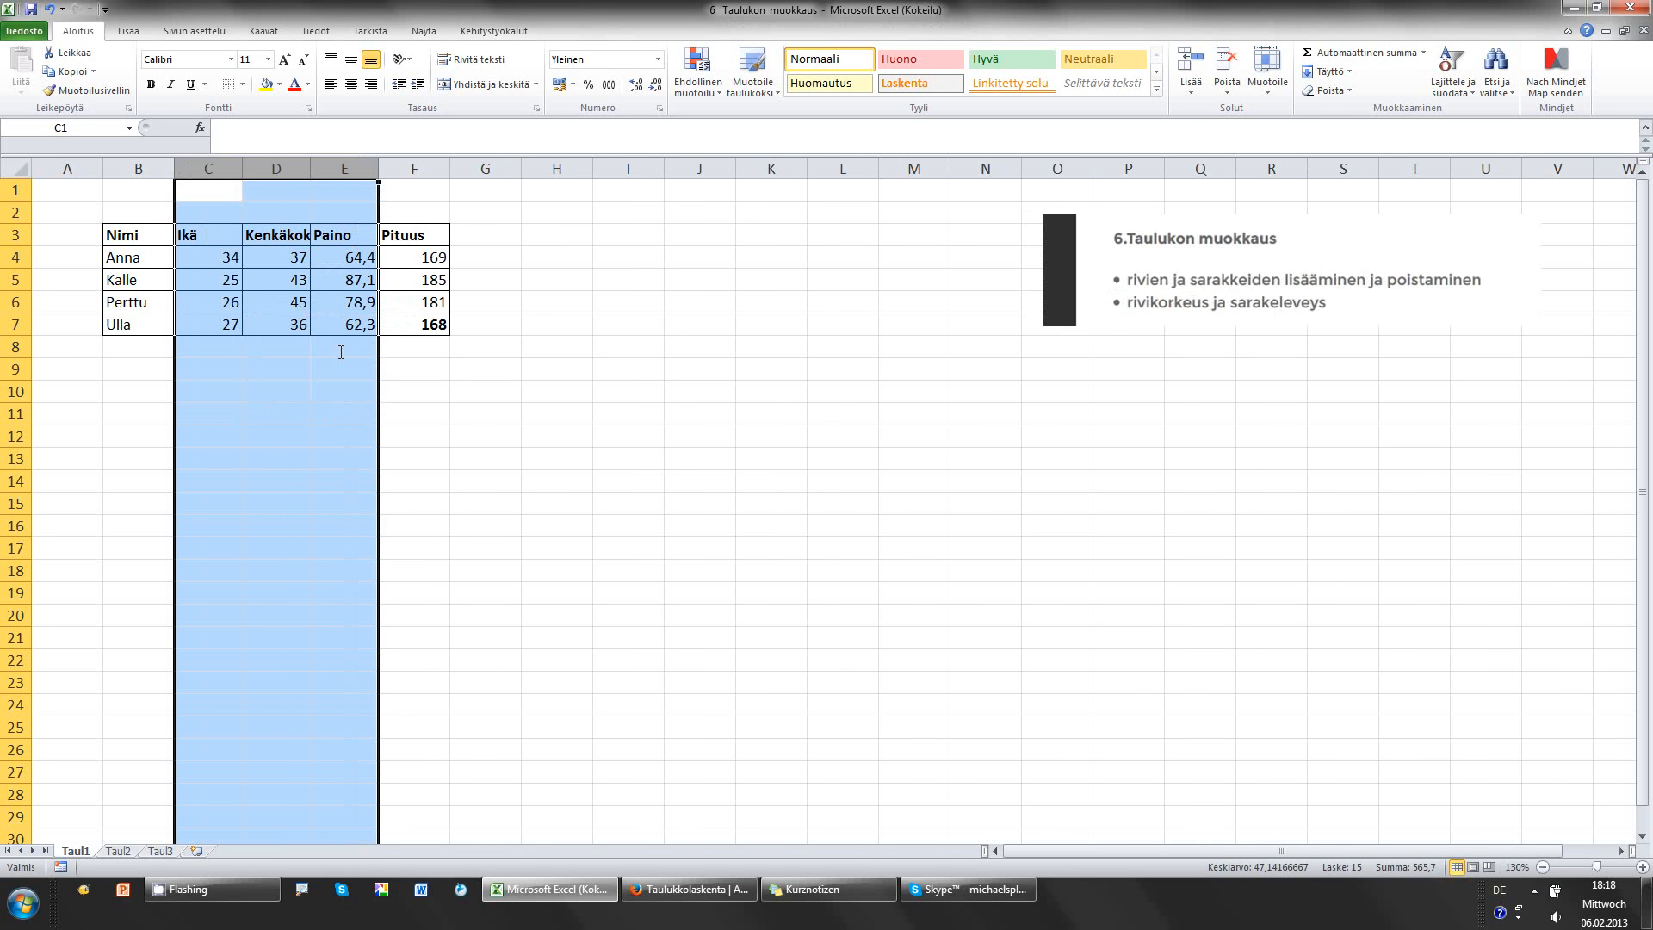
- Compare the equal widths of the Ikä, Kenkäkoko and Paino columns and auto-fit all three to their contents again
{"action": "left_click", "coordinate": [214, 165]}
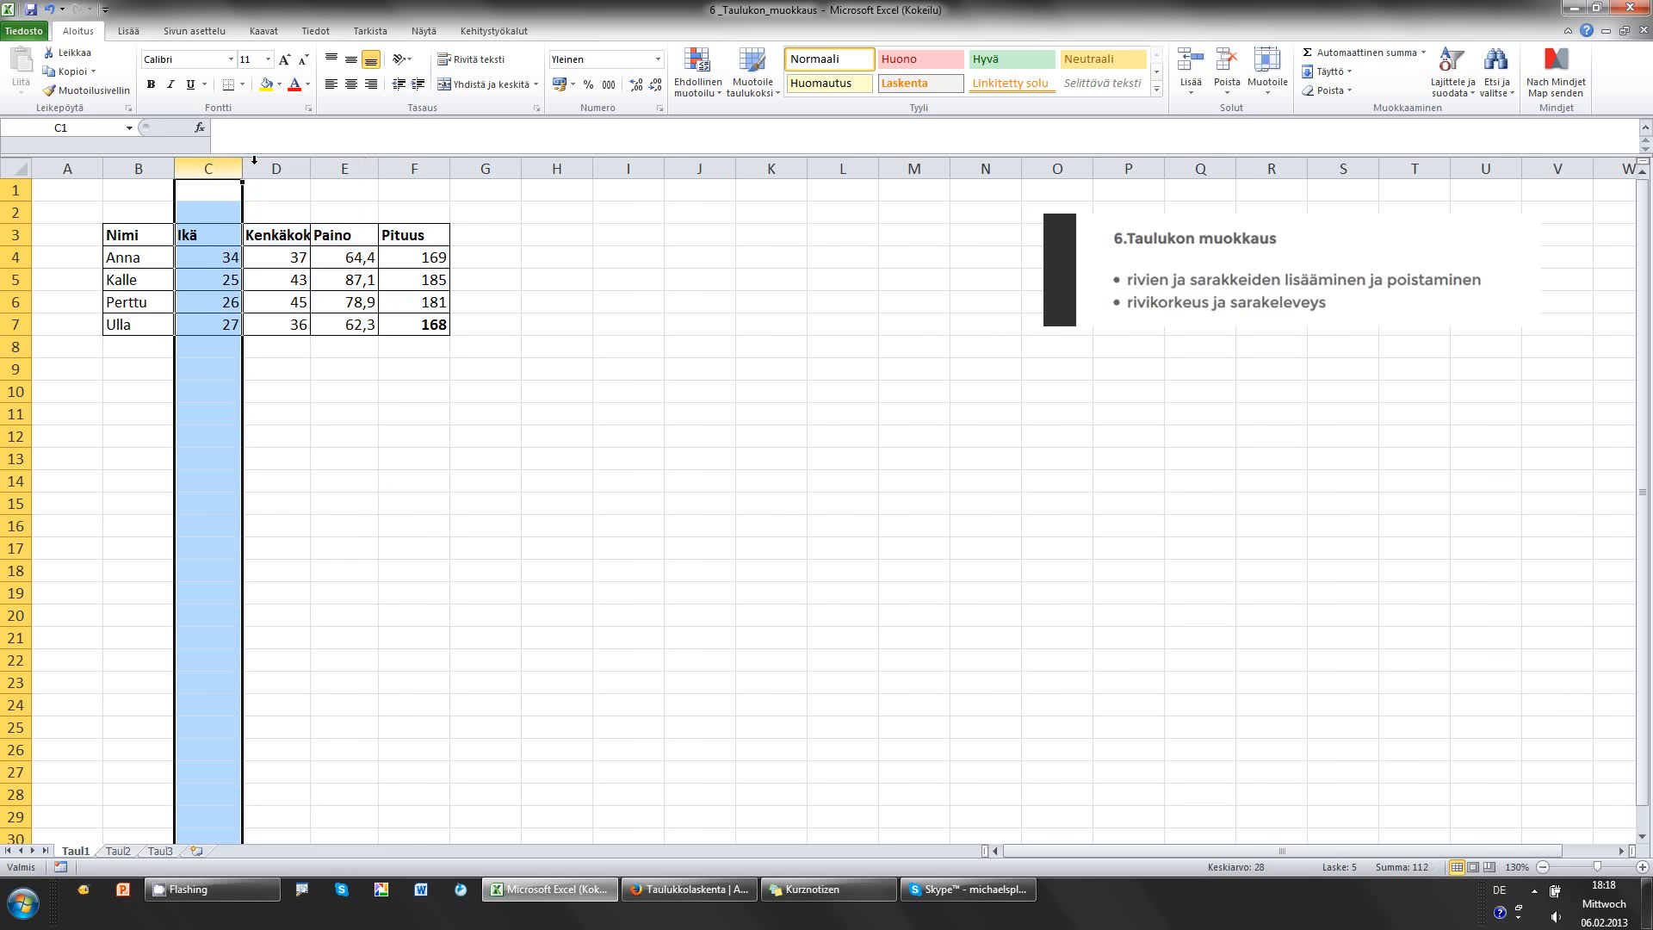
{"action": "left_click", "coordinate": [277, 164]}
{"action": "left_click", "coordinate": [344, 159]}
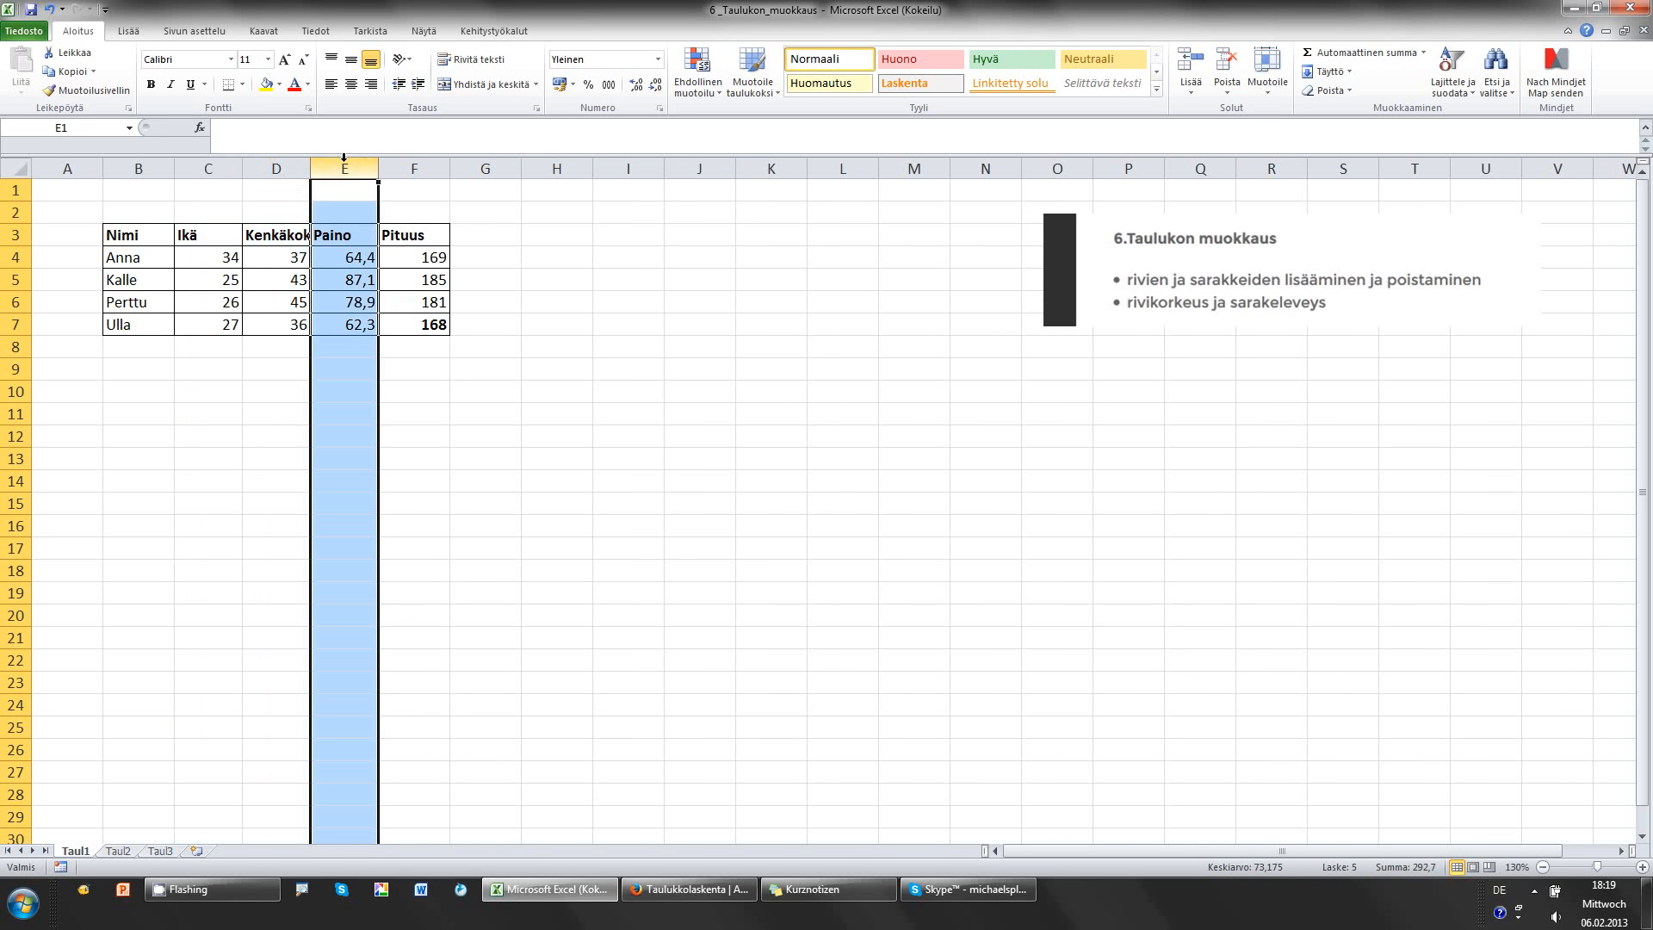
{"action": "left_click", "coordinate": [276, 164]}
{"action": "left_click", "coordinate": [215, 164]}
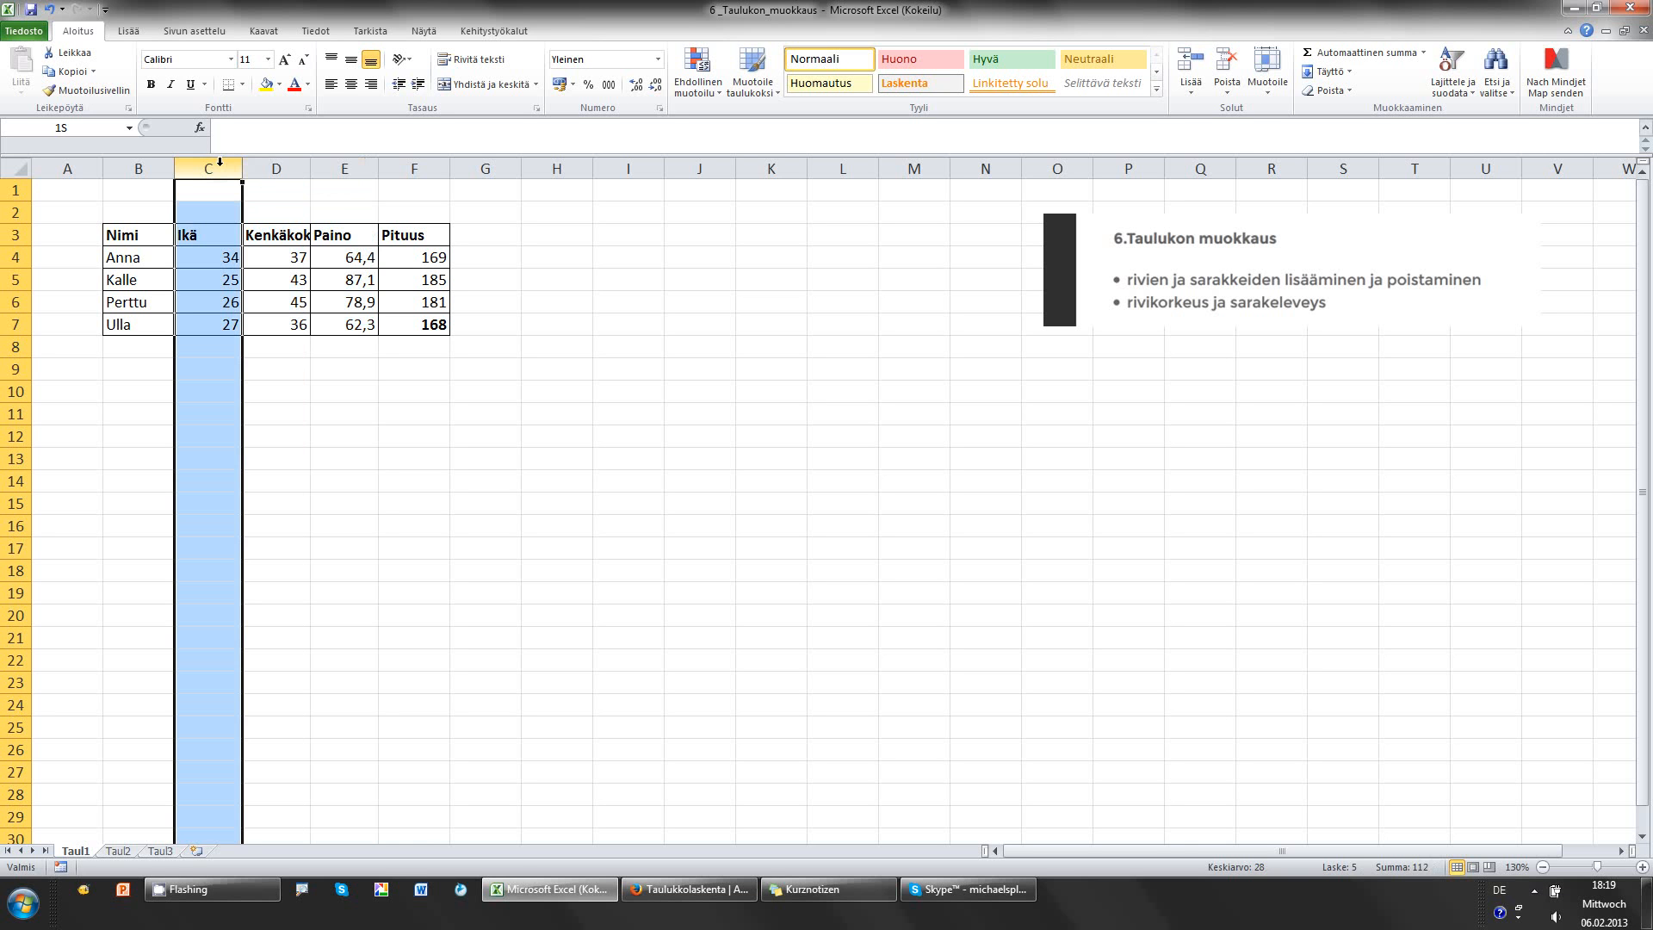
{"action": "left_click_drag", "start_coordinate": [220, 161], "coordinate": [363, 155]}
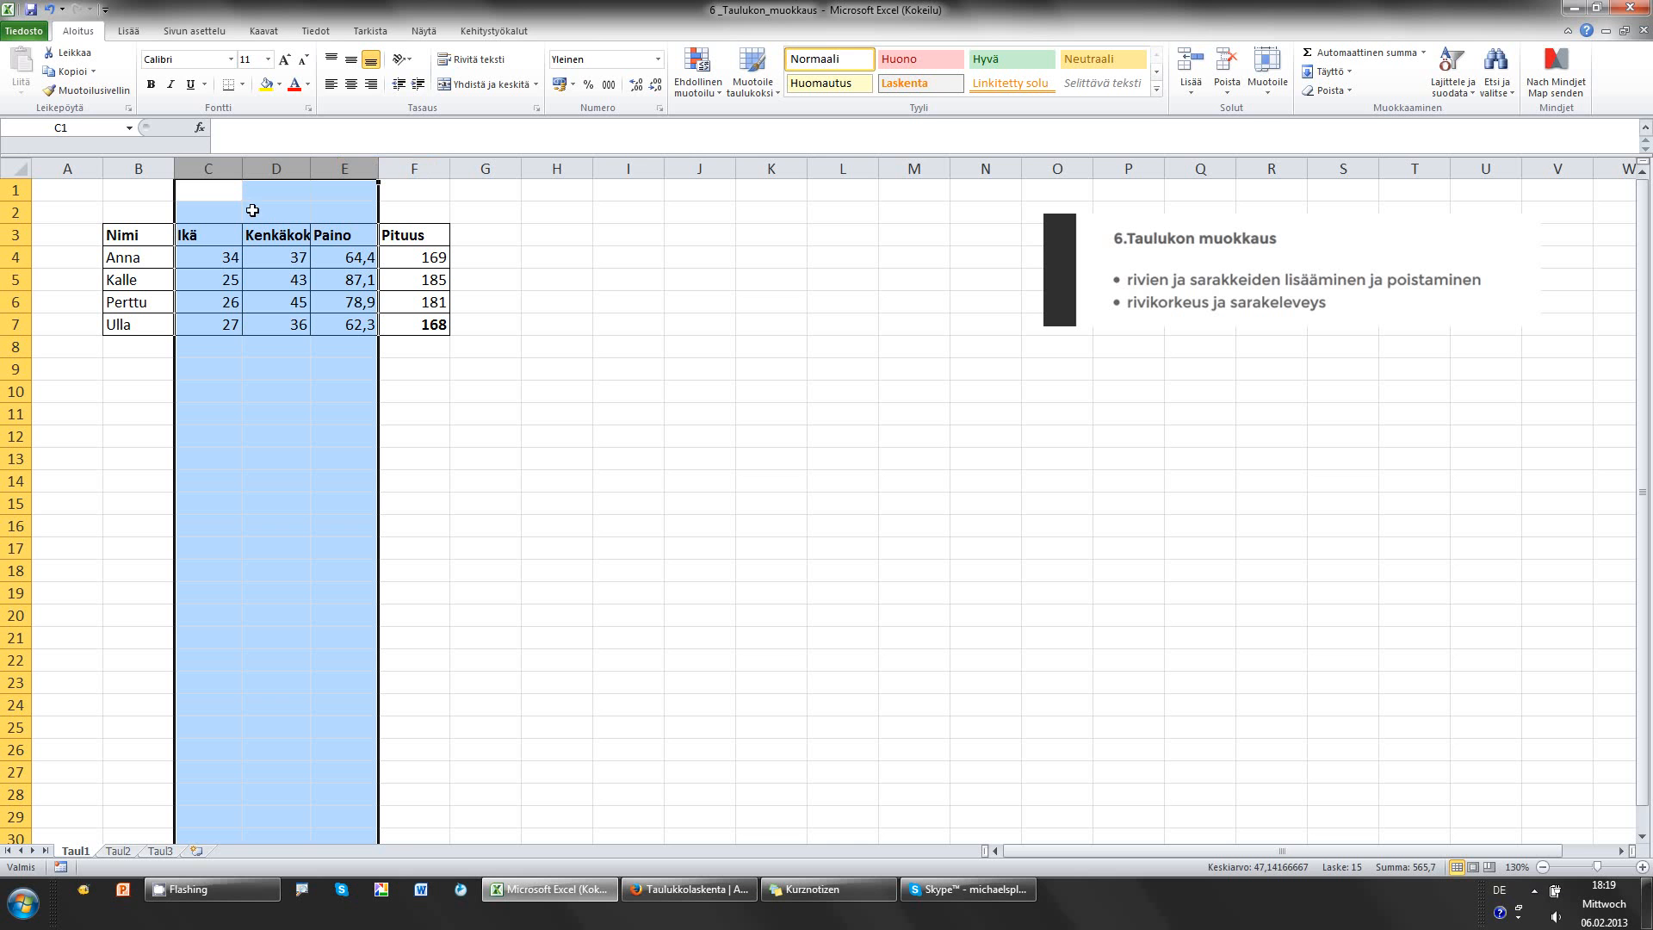
{"action": "double_click", "coordinate": [378, 167]}
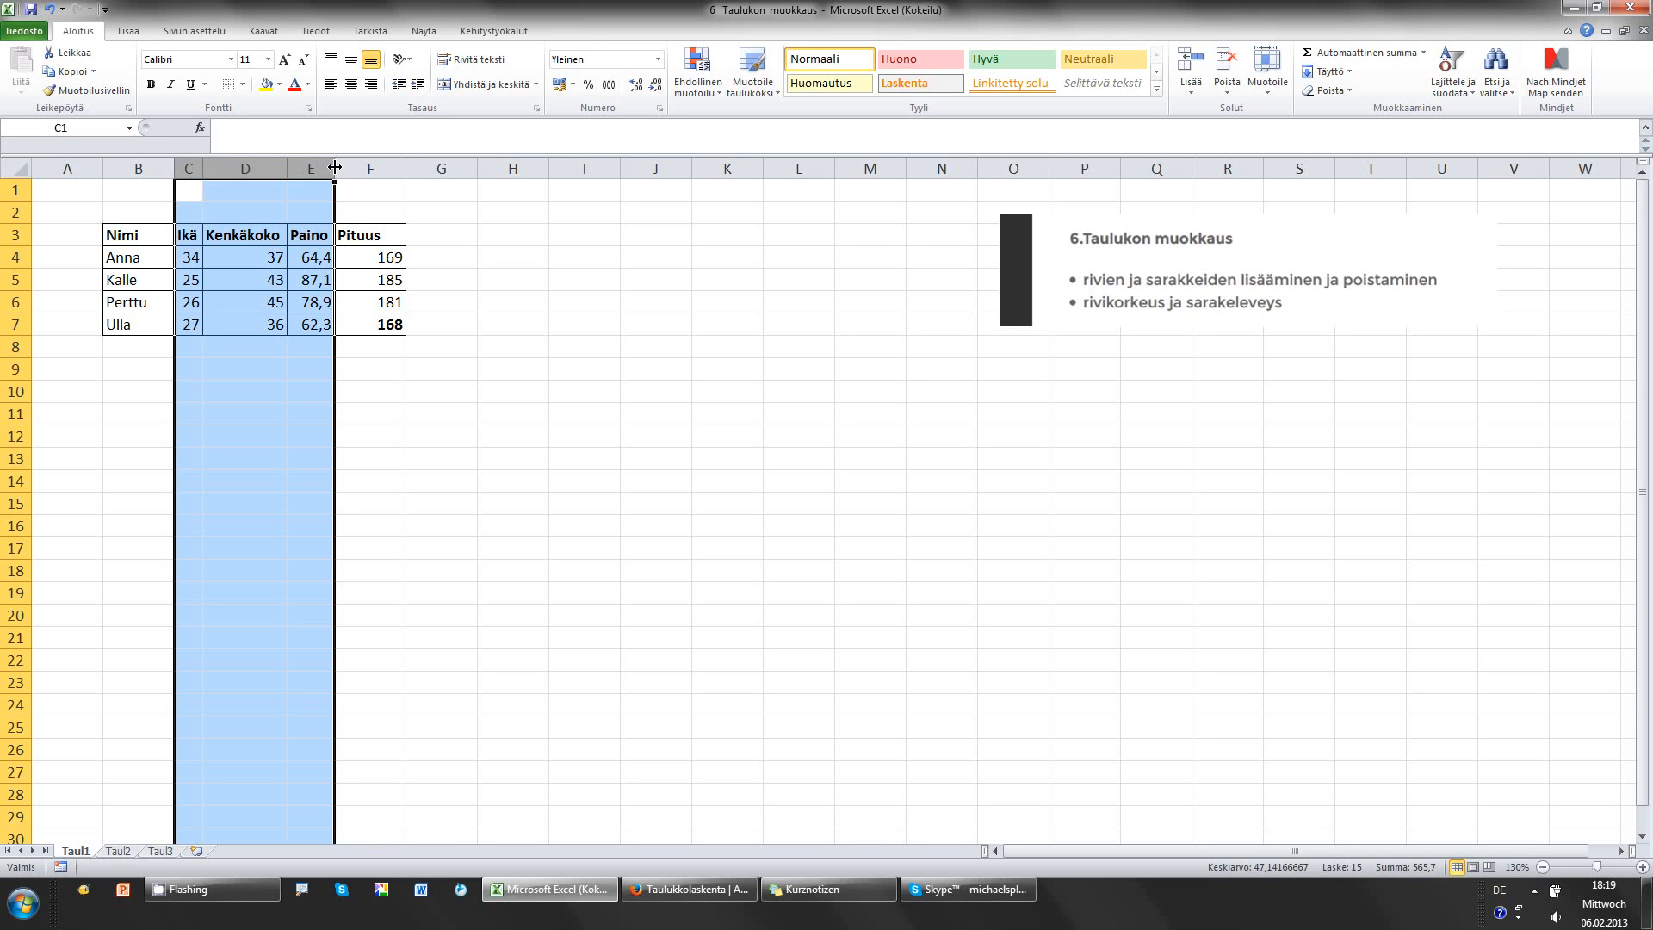
{"action": "left_click", "coordinate": [366, 368]}
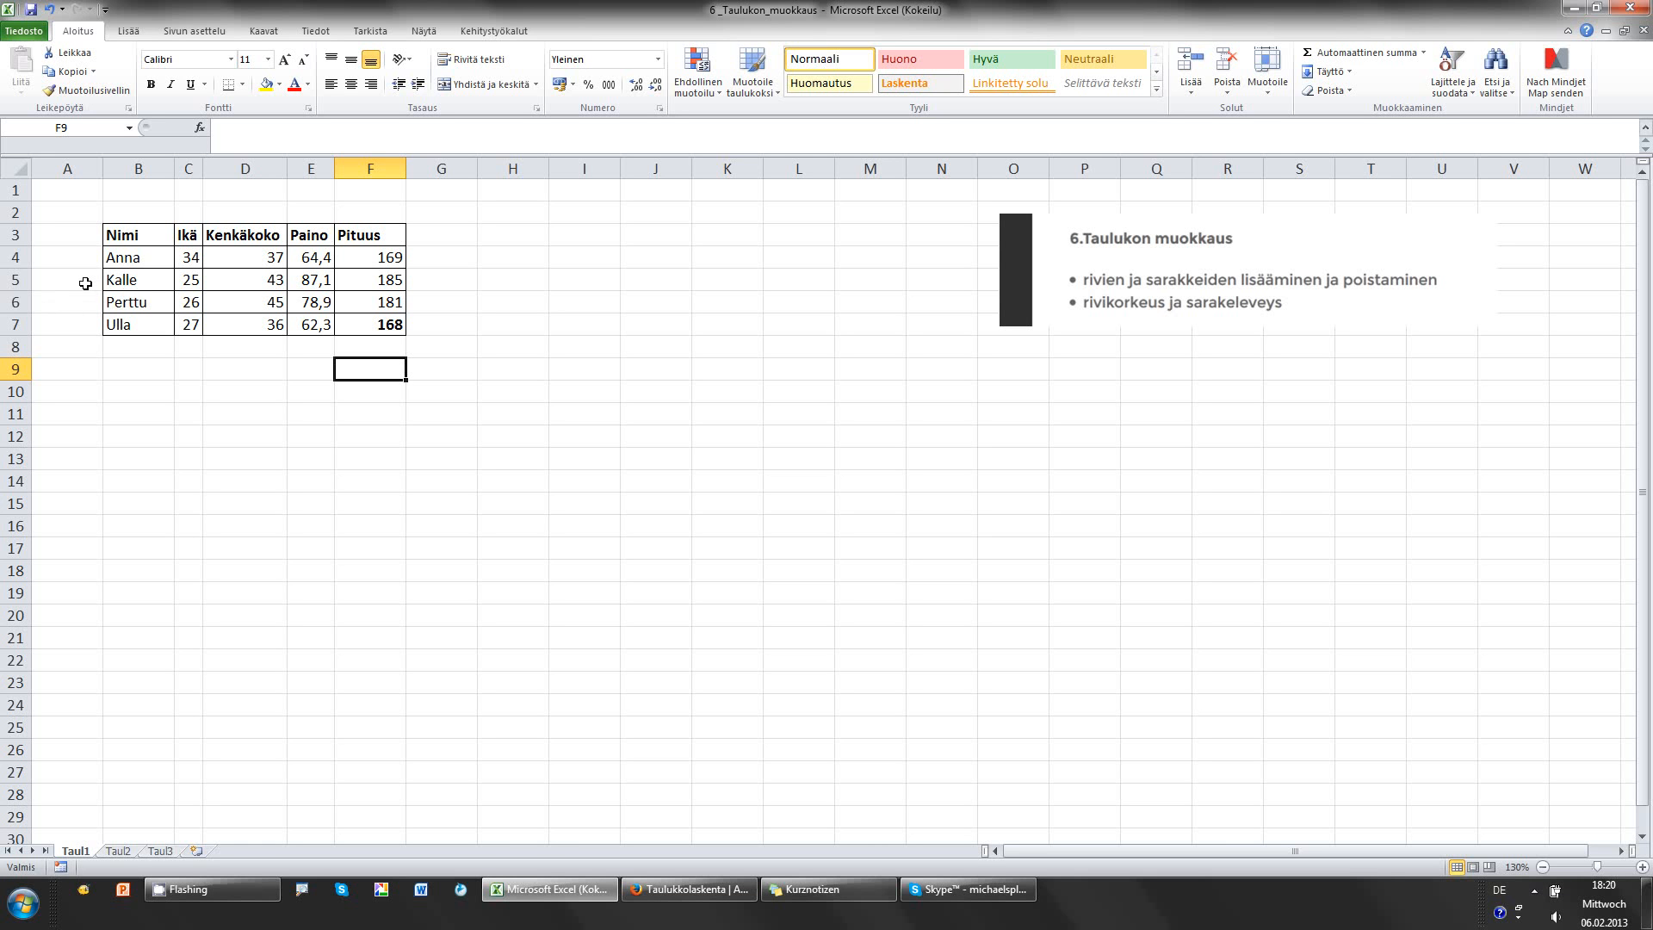
- Insert an empty row at row 5, between the table's first and second data rows
{"action": "left_click", "coordinate": [89, 386]}
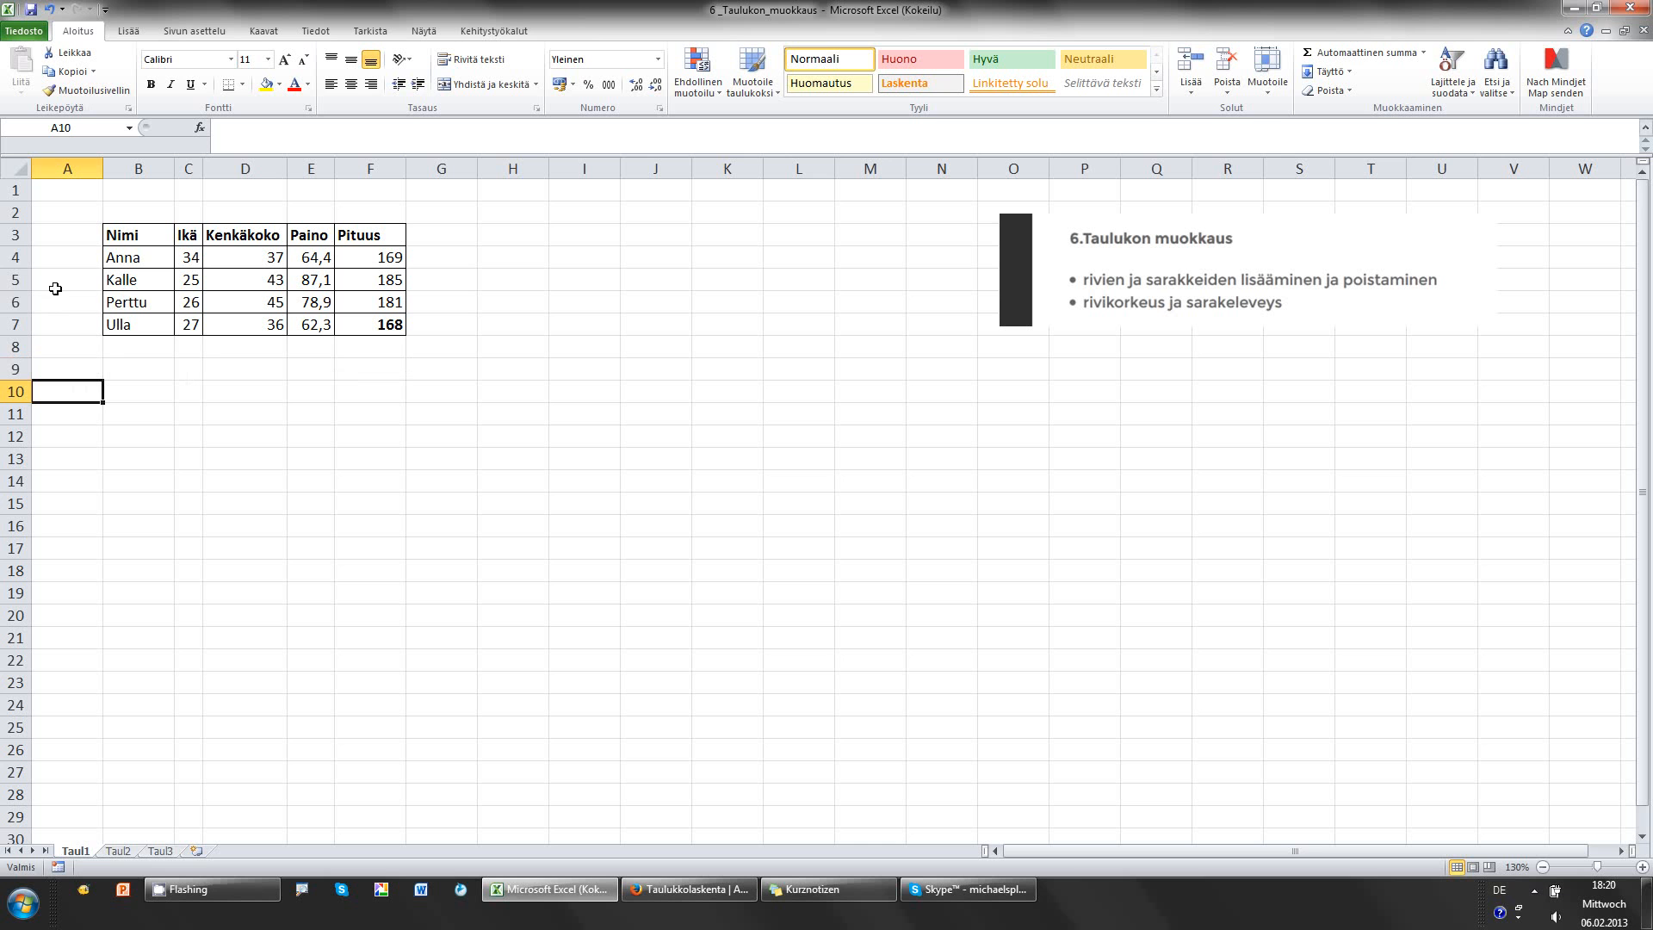
{"action": "left_click", "coordinate": [9, 280]}
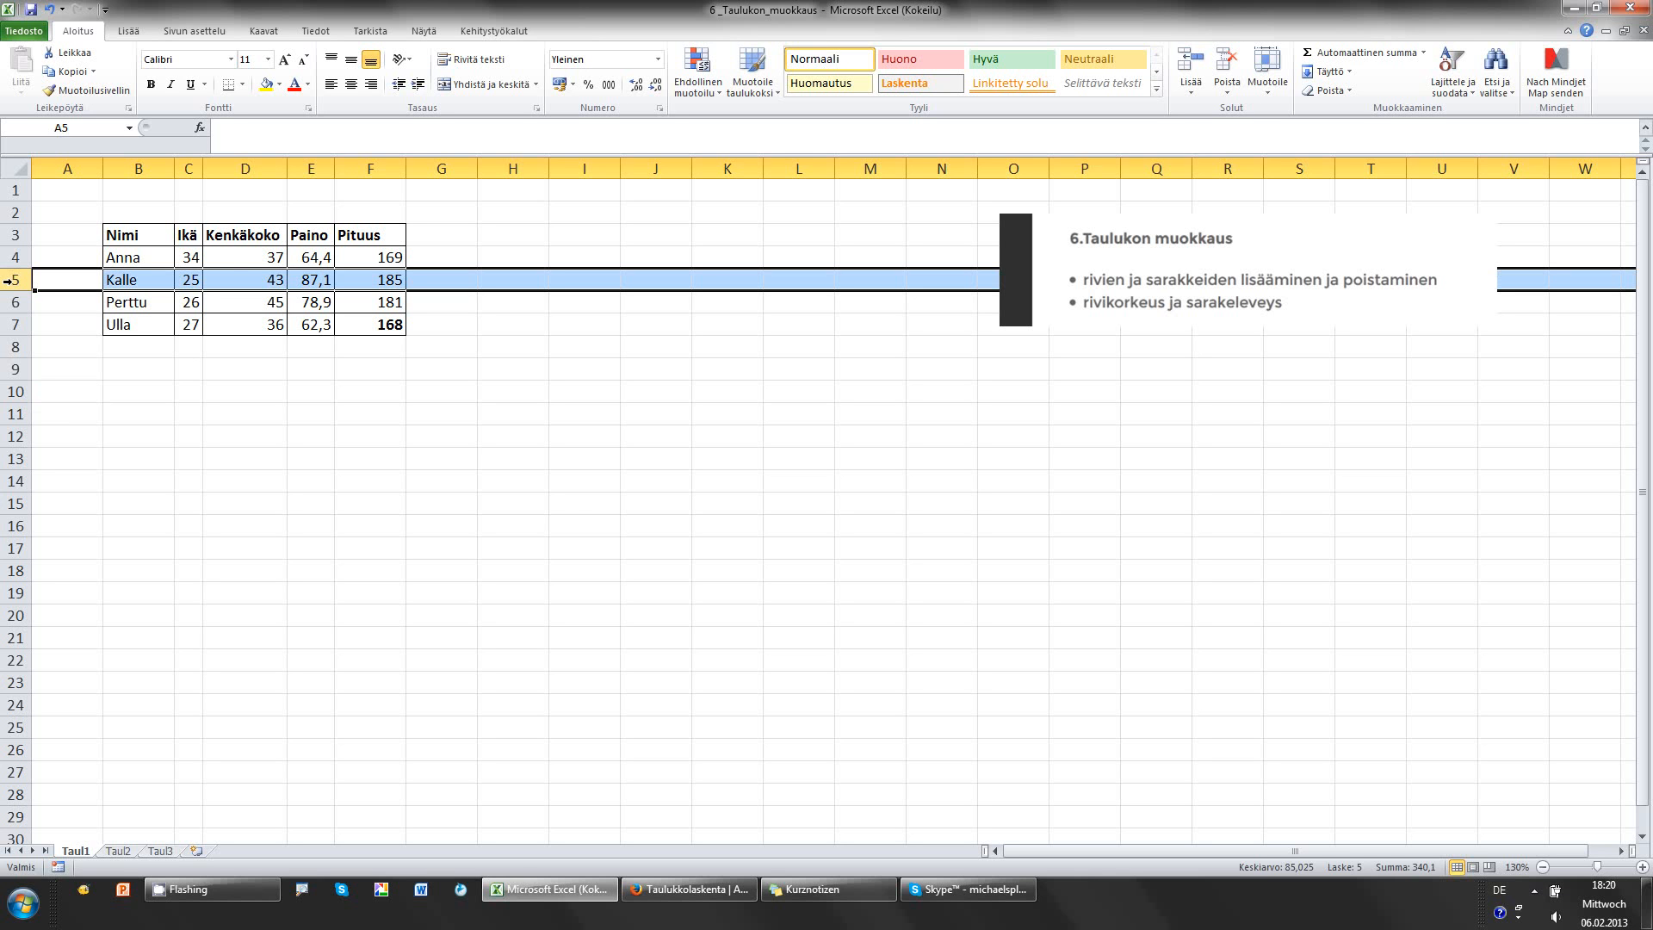
{"action": "right_click", "coordinate": [13, 281]}
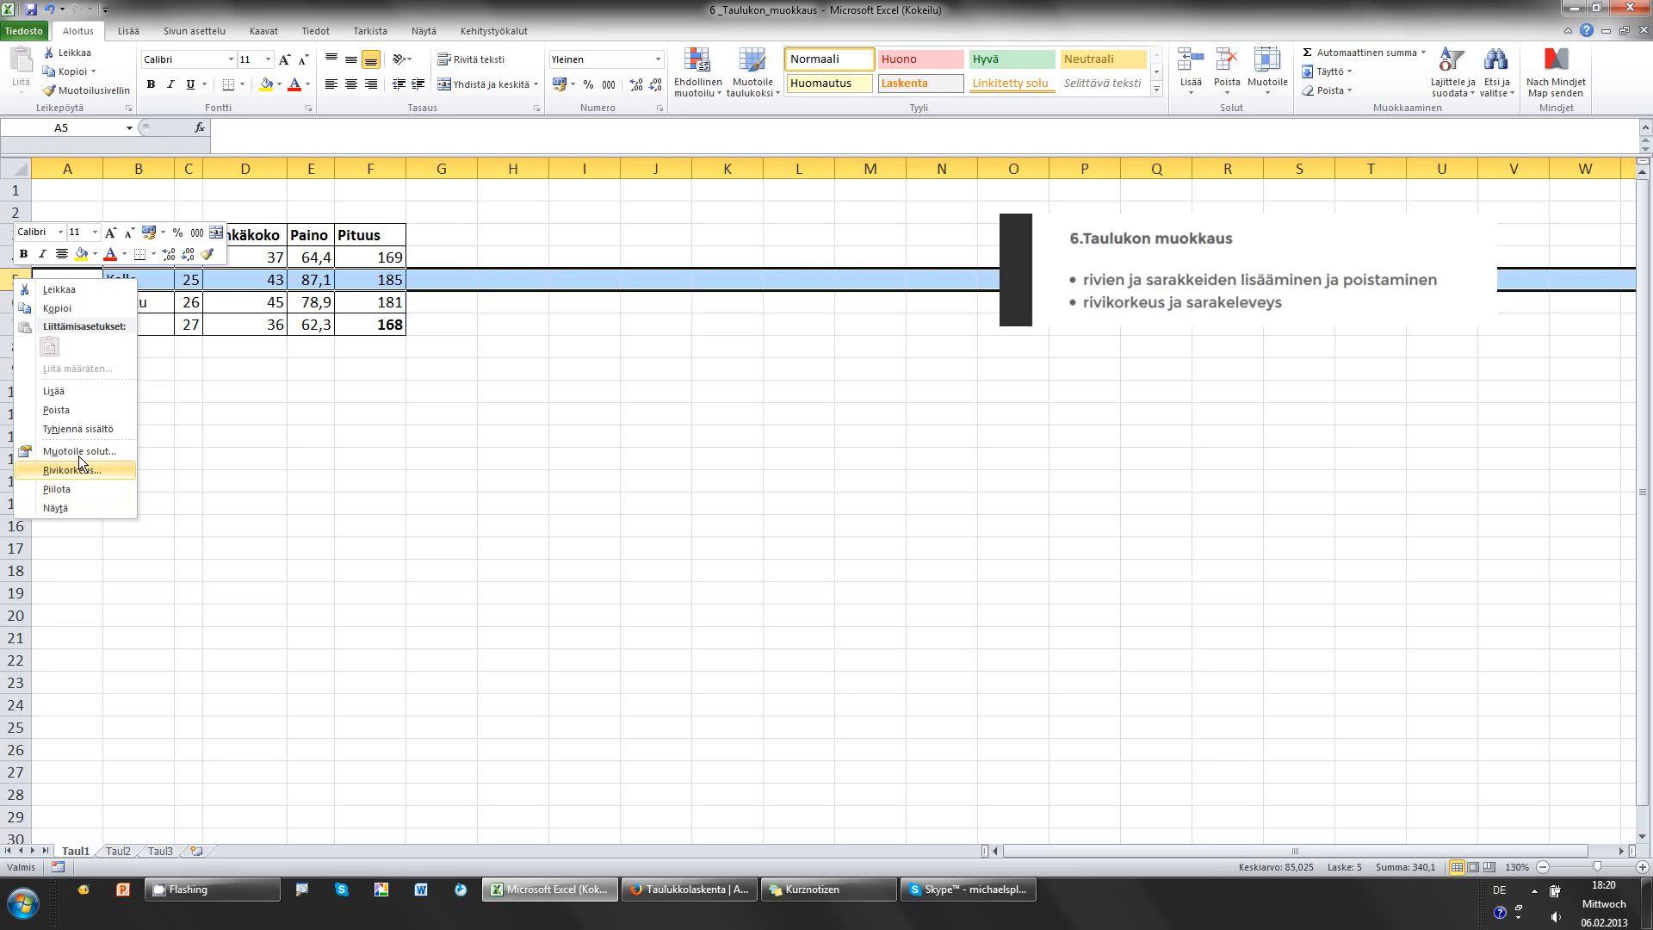
{"action": "left_click", "coordinate": [84, 394]}
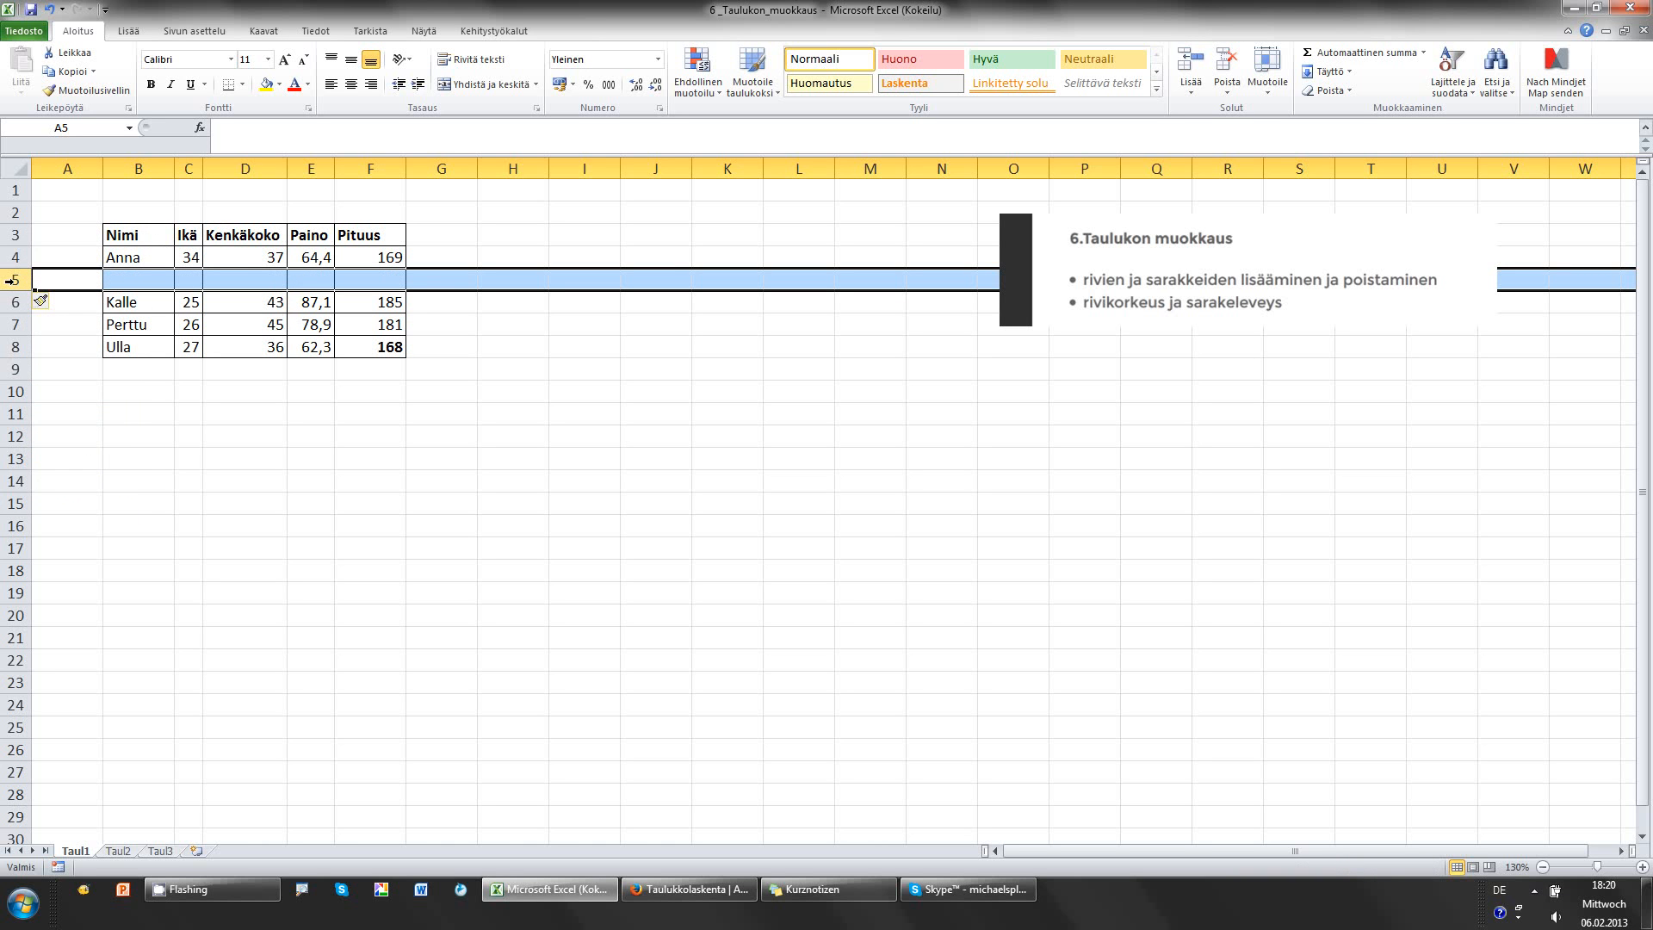
- Undo the insertion of the empty row at row 5
{"action": "left_click", "coordinate": [90, 405]}
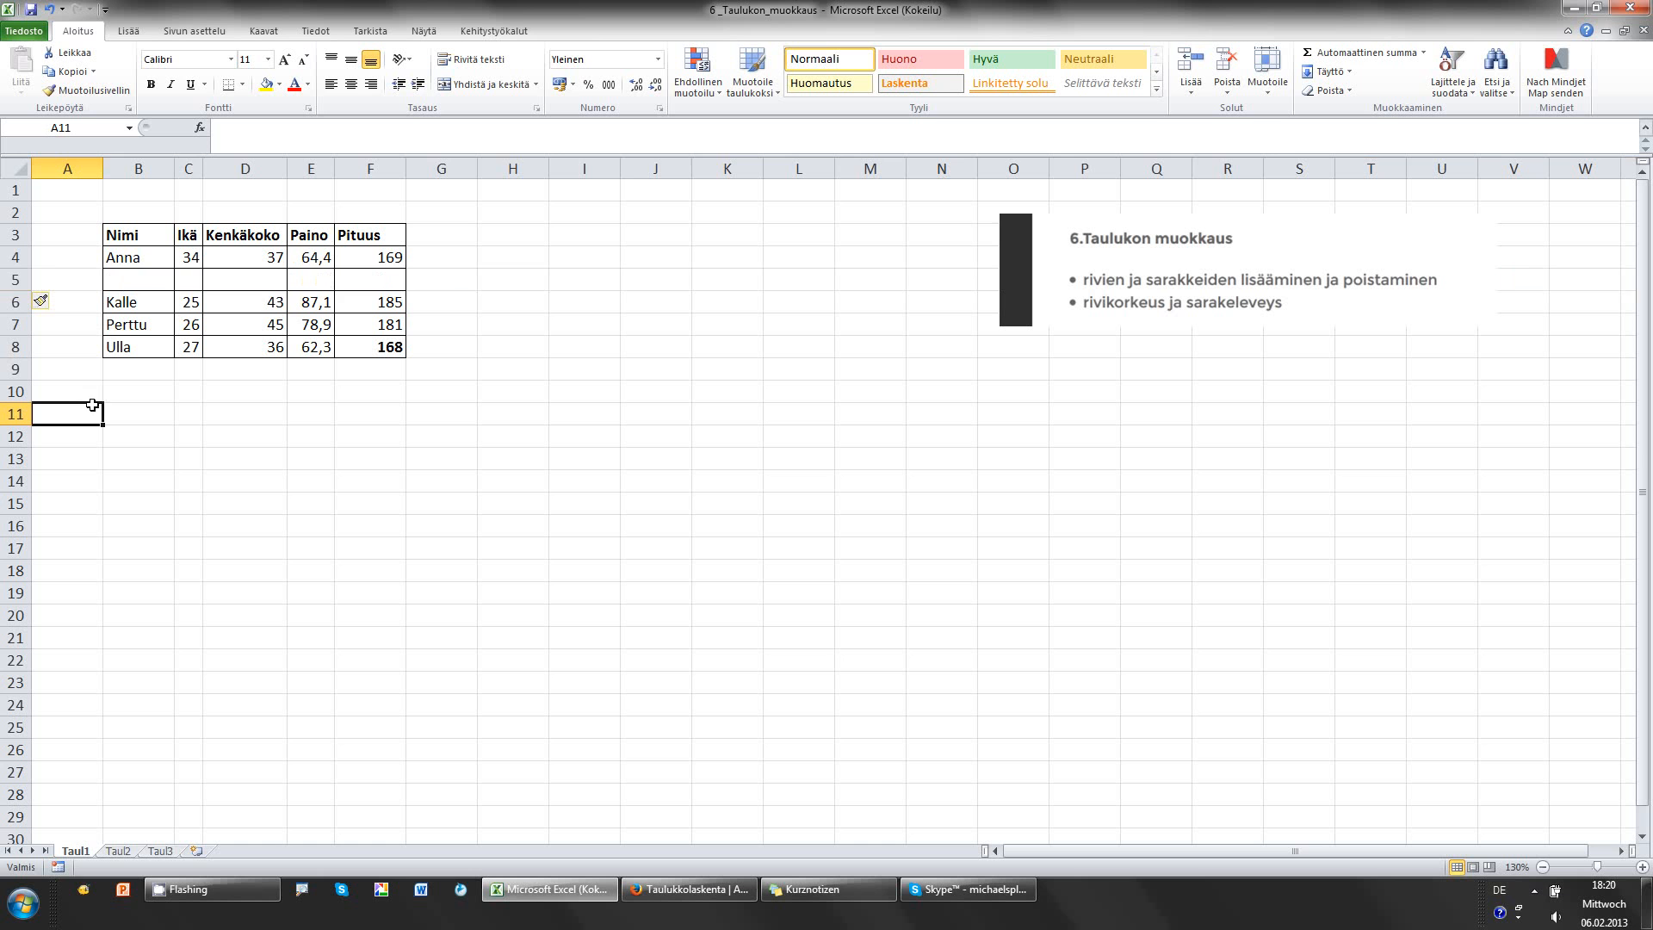
{"action": "left_click", "coordinate": [15, 280]}
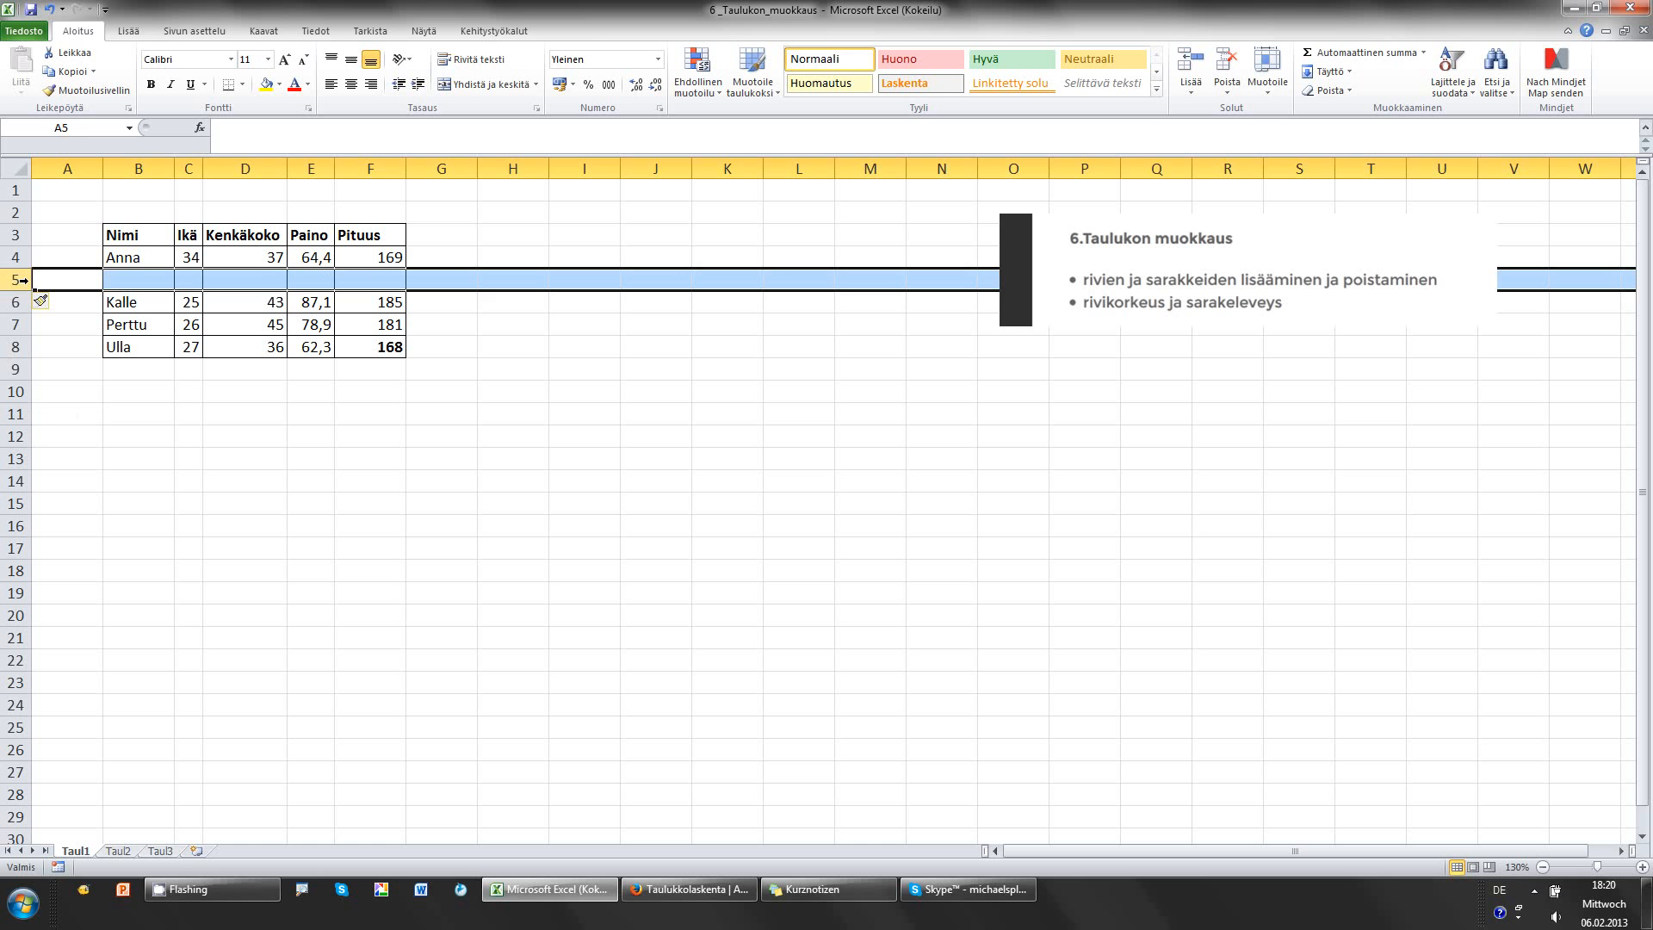
{"action": "left_click", "coordinate": [49, 9]}
{"action": "left_click", "coordinate": [118, 415]}
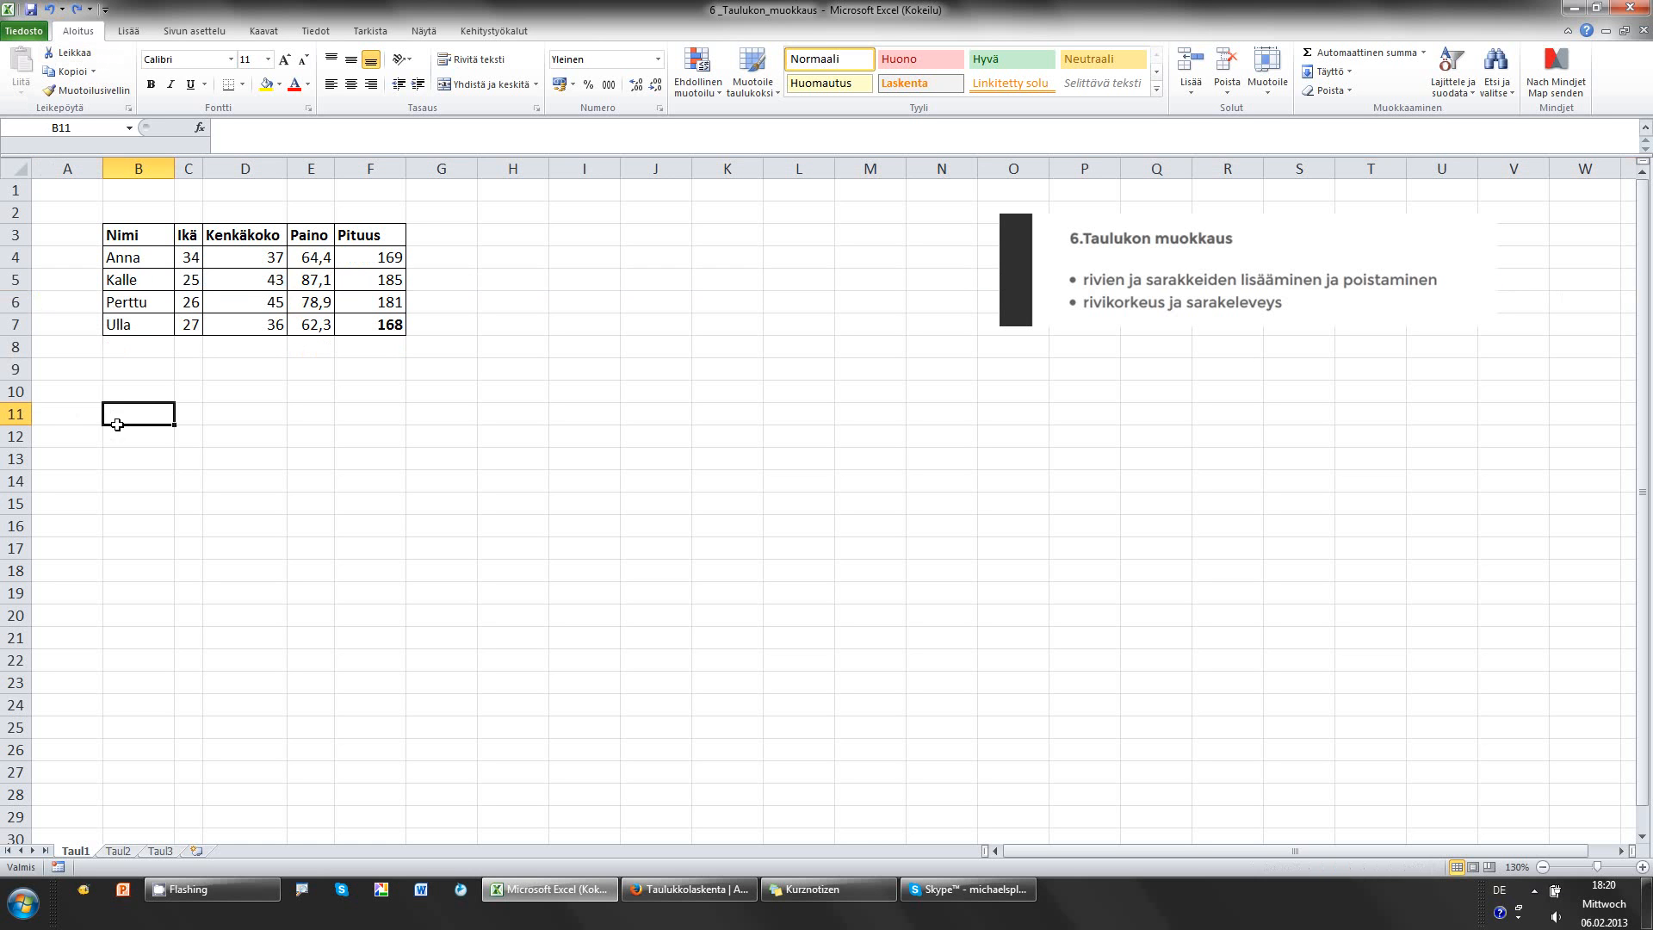
- Insert an empty row above row 5, between the first and second data rows of the table
{"action": "left_click", "coordinate": [12, 279]}
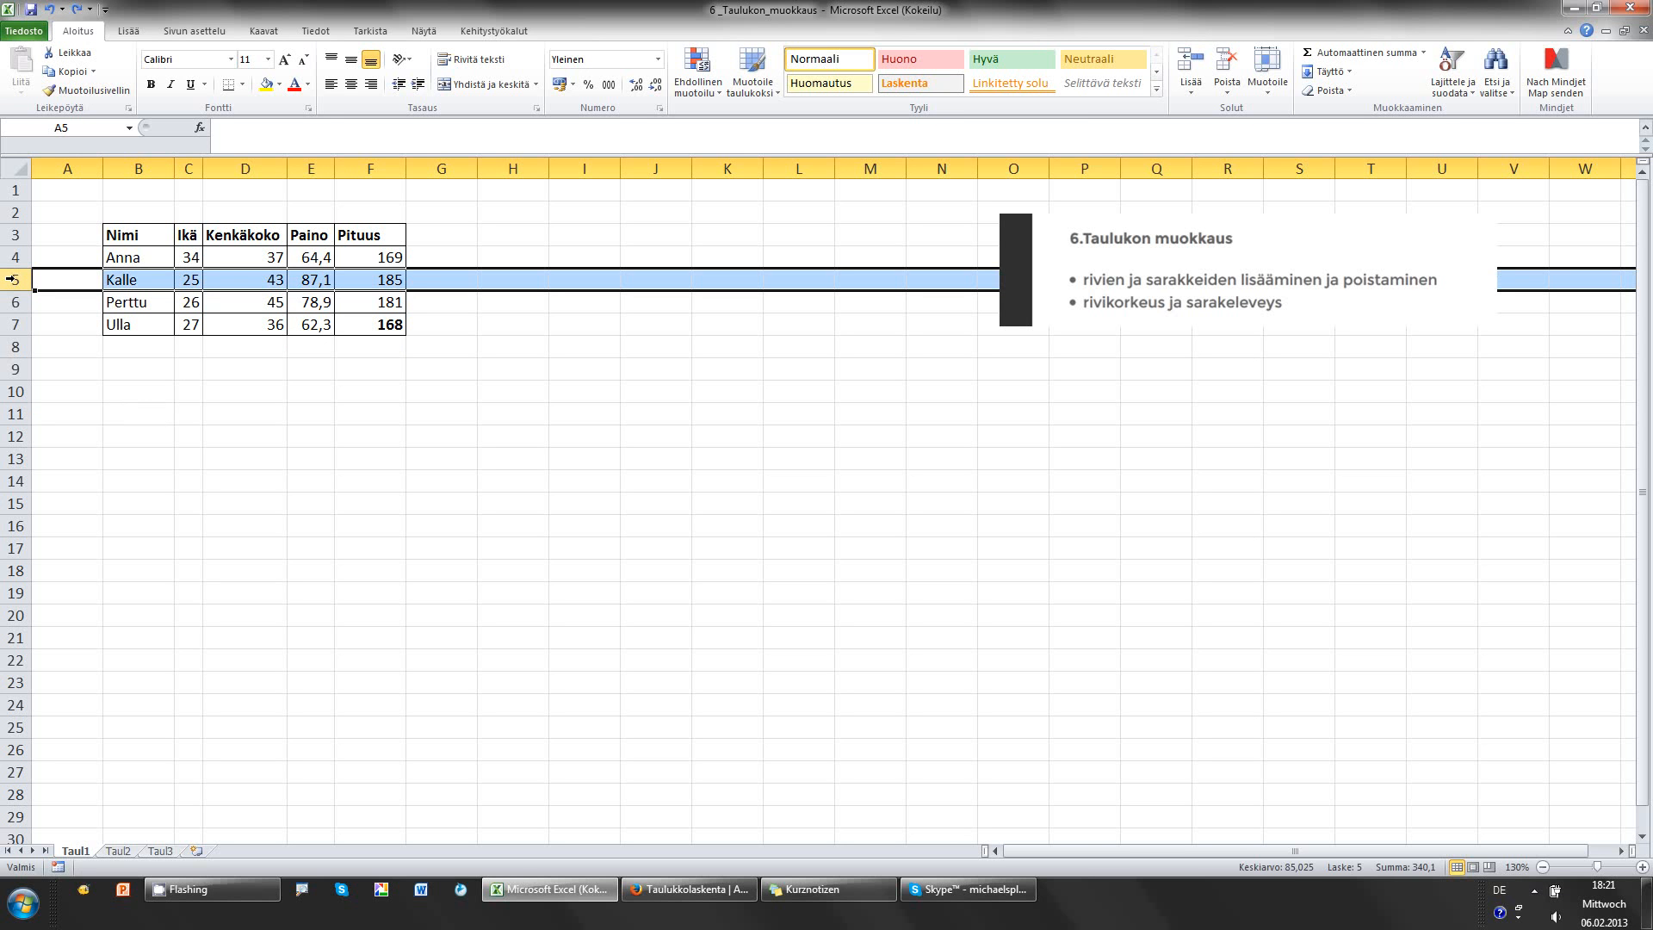
{"action": "right_click", "coordinate": [12, 279]}
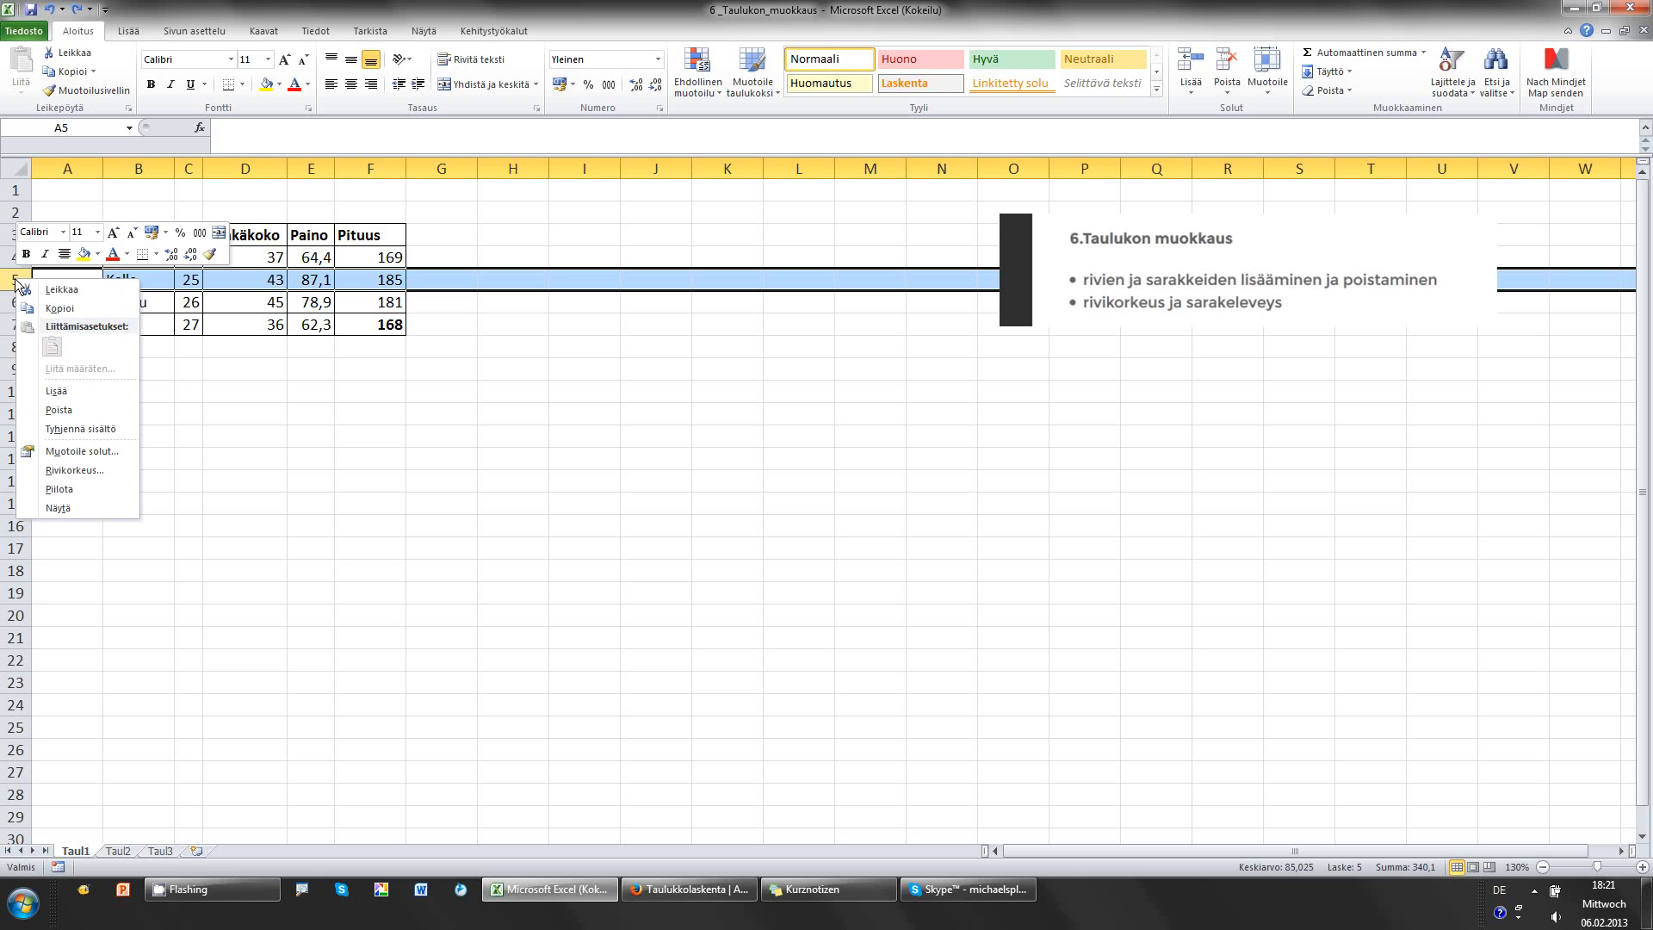
{"action": "left_click", "coordinate": [69, 392]}
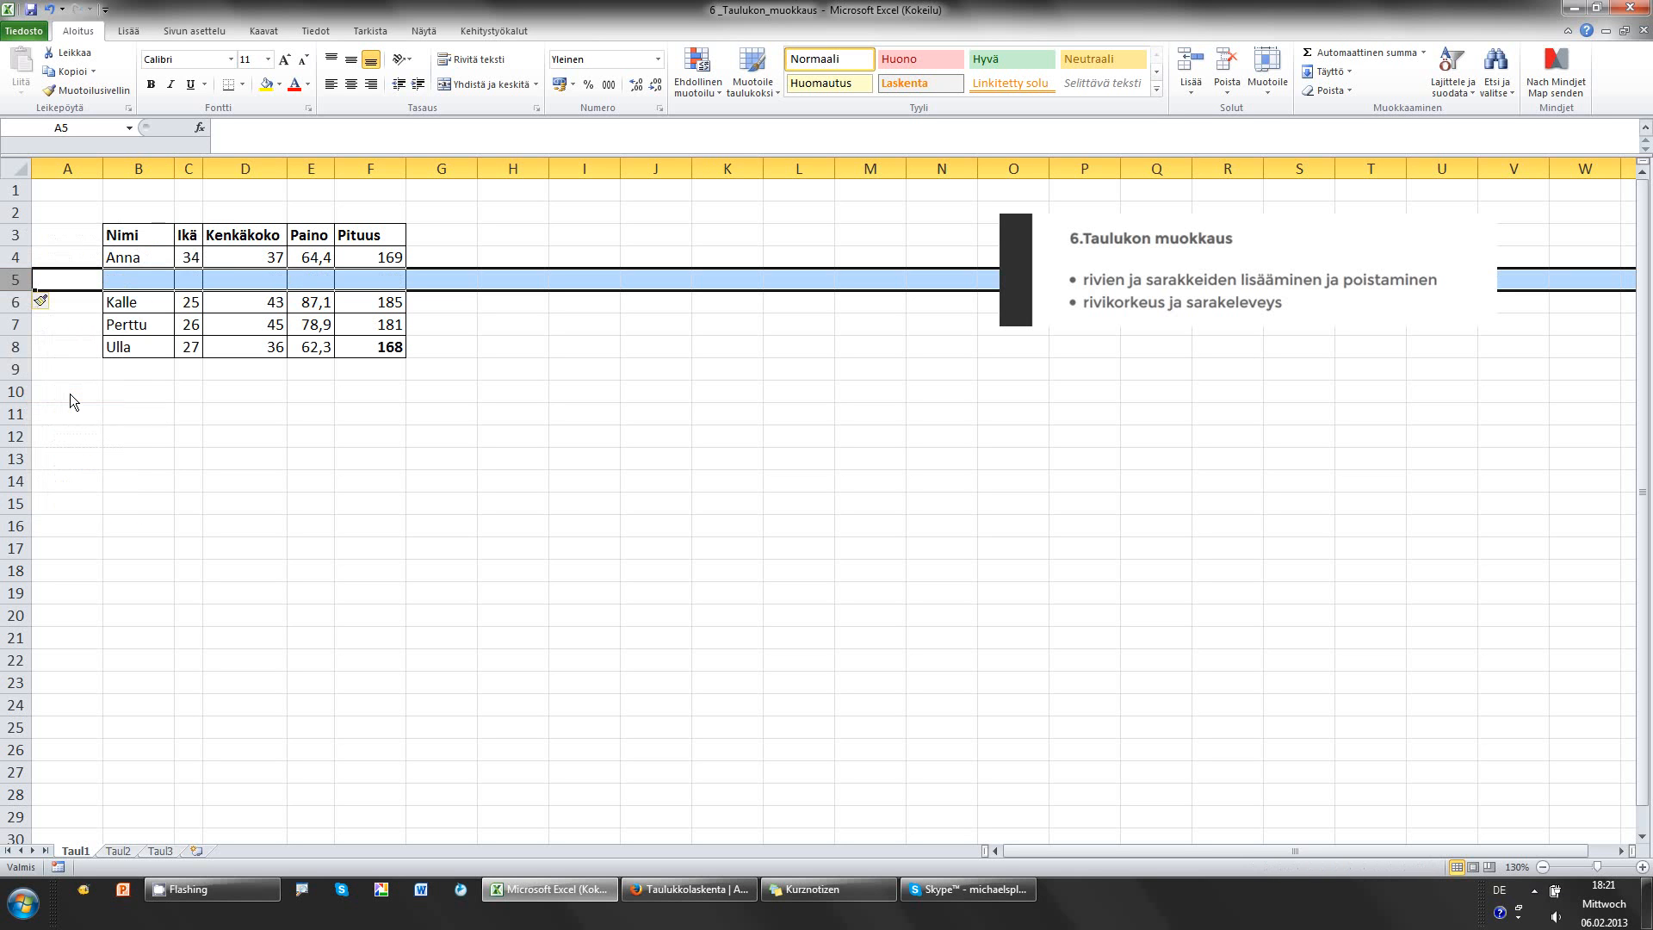
{"action": "left_click", "coordinate": [145, 390]}
- Fill in the person's first name under Nimi and 29 under Ikä in the empty row 5
{"action": "left_click", "coordinate": [141, 279]}
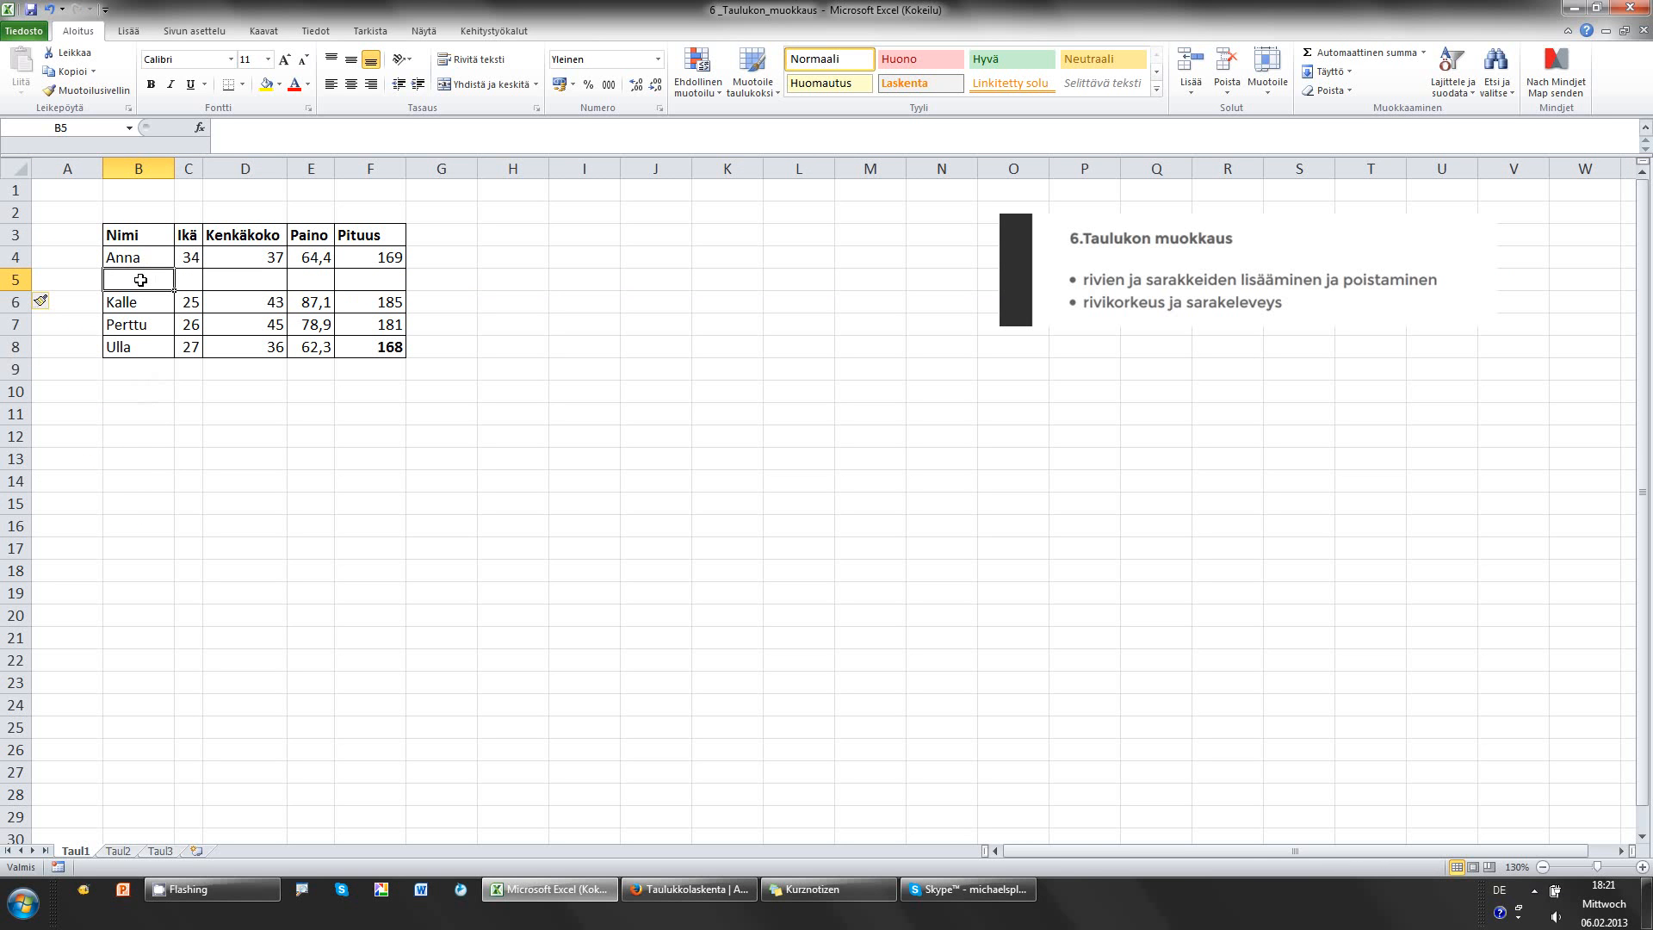
{"action": "type", "text": "Jukka"}
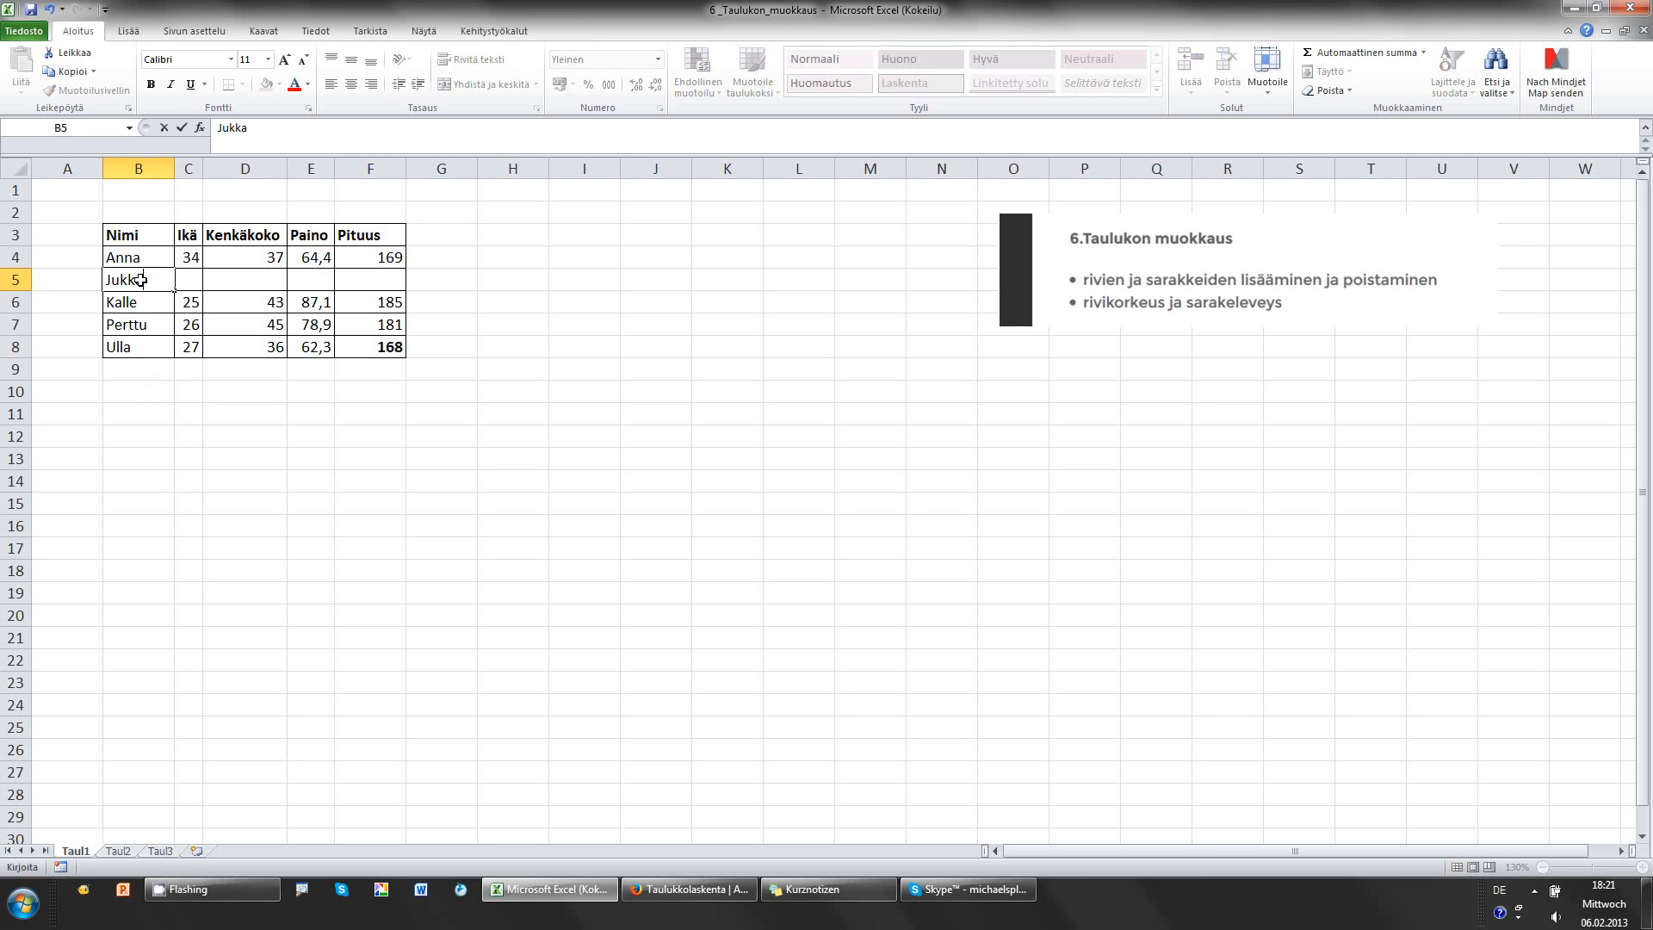
{"action": "key", "text": "Return"}
{"action": "key", "text": "Up"}
{"action": "key", "text": "Right"}
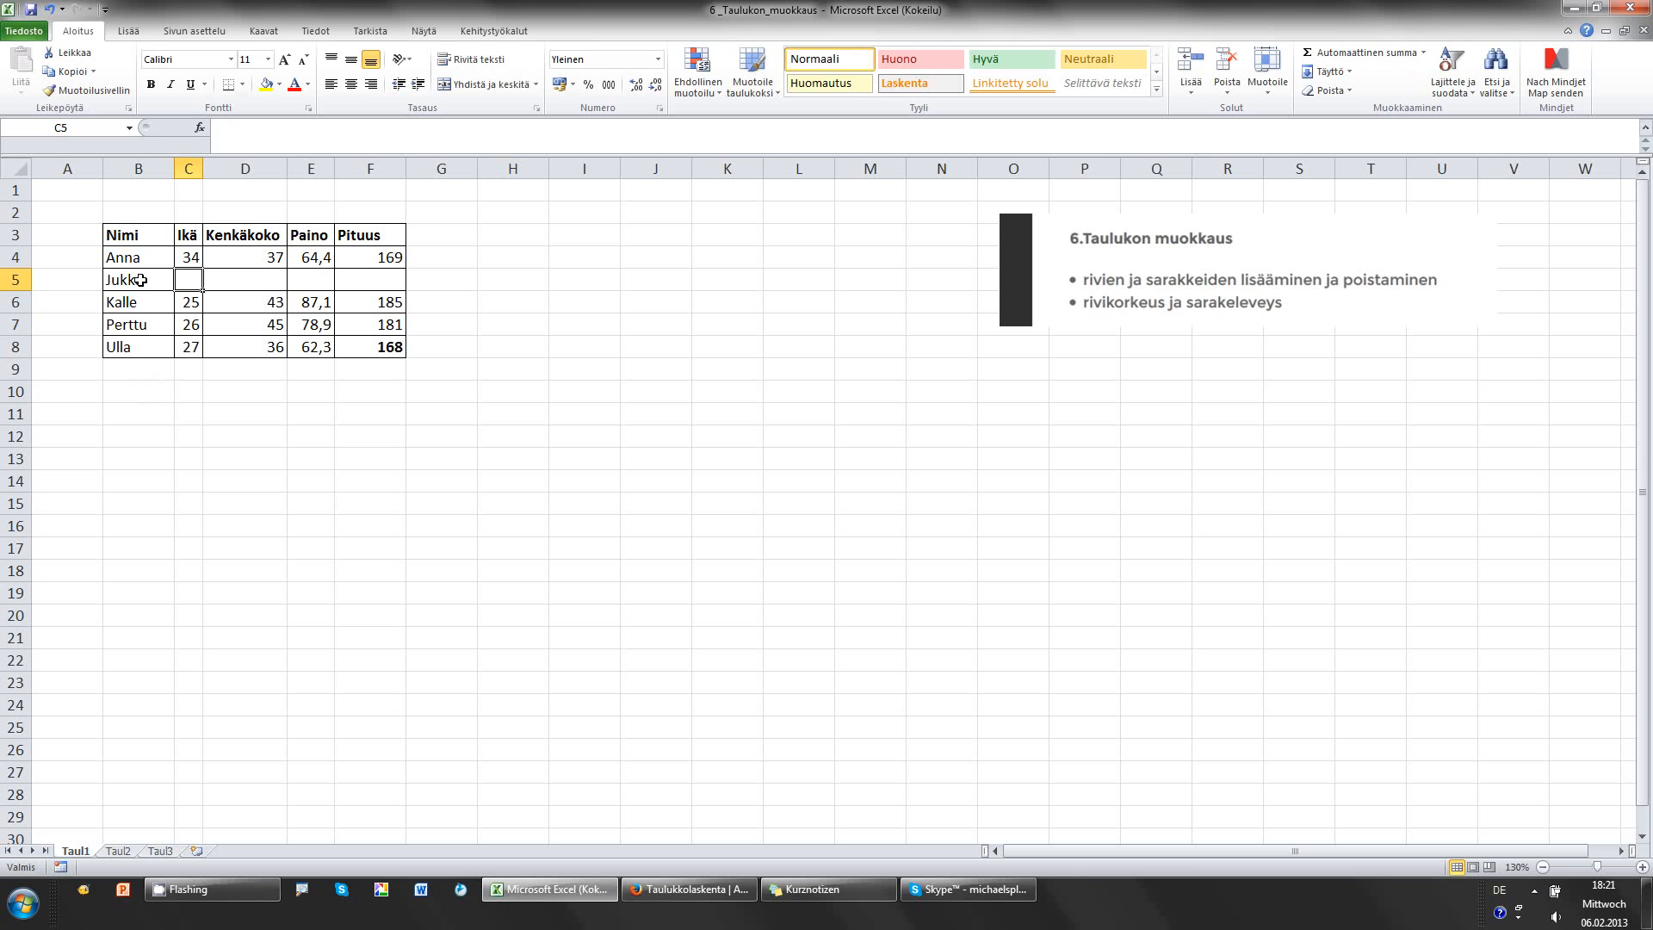
{"action": "type", "text": "29"}
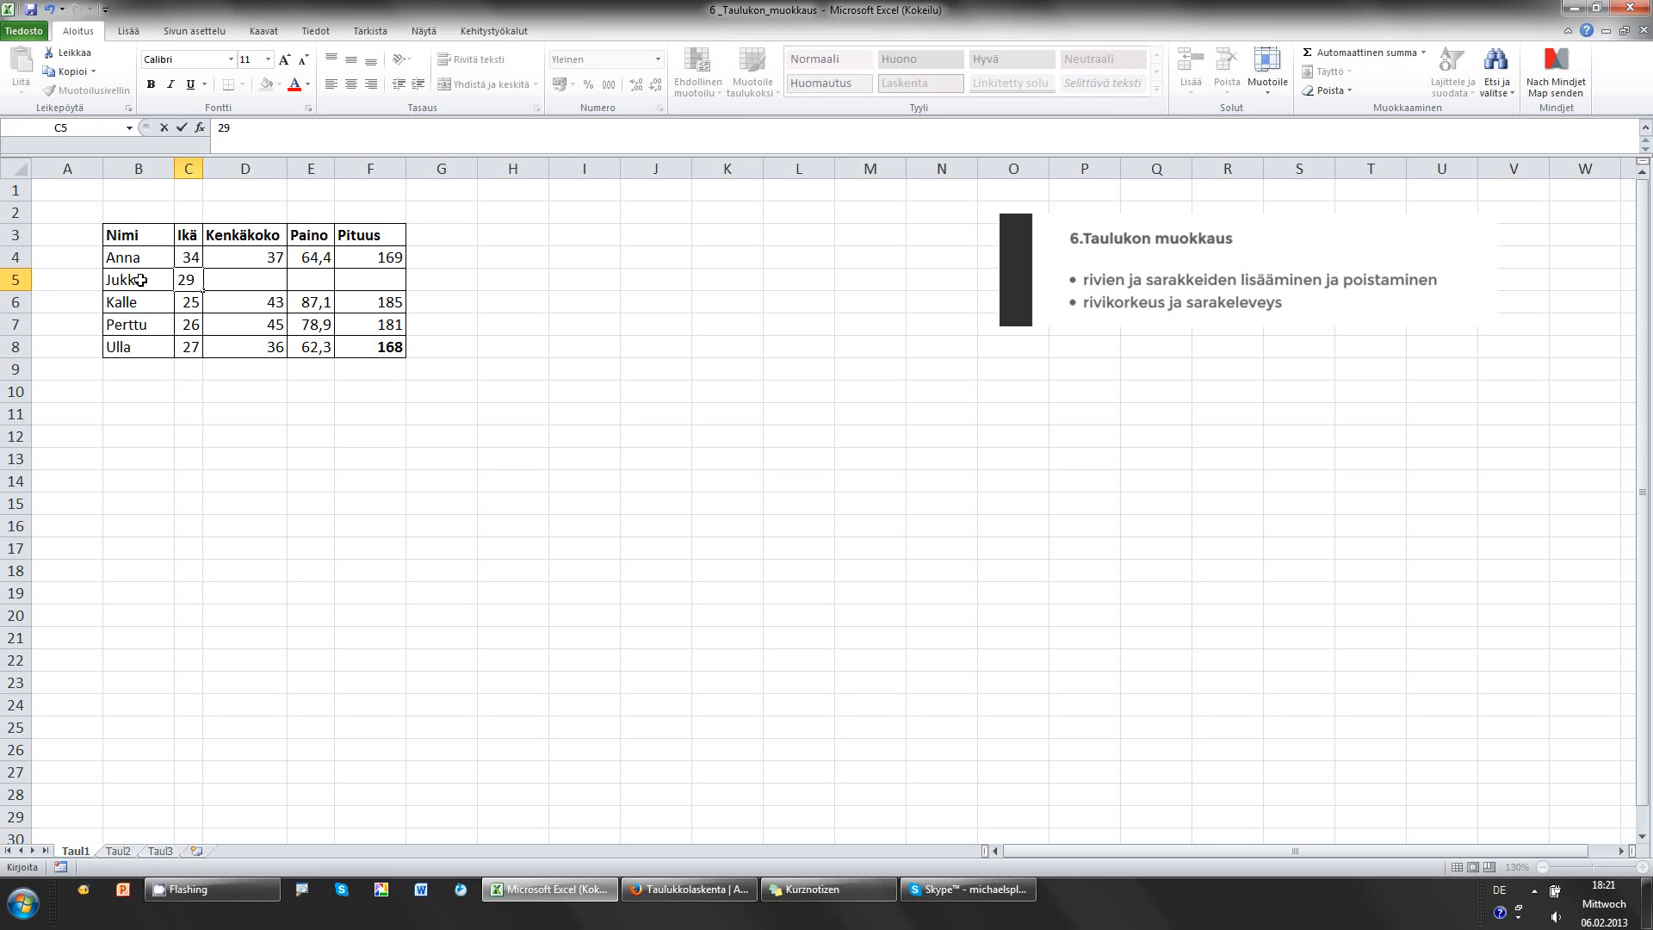
{"action": "key", "text": "Return"}
{"action": "key", "text": "Up"}
{"action": "key", "text": "Right"}
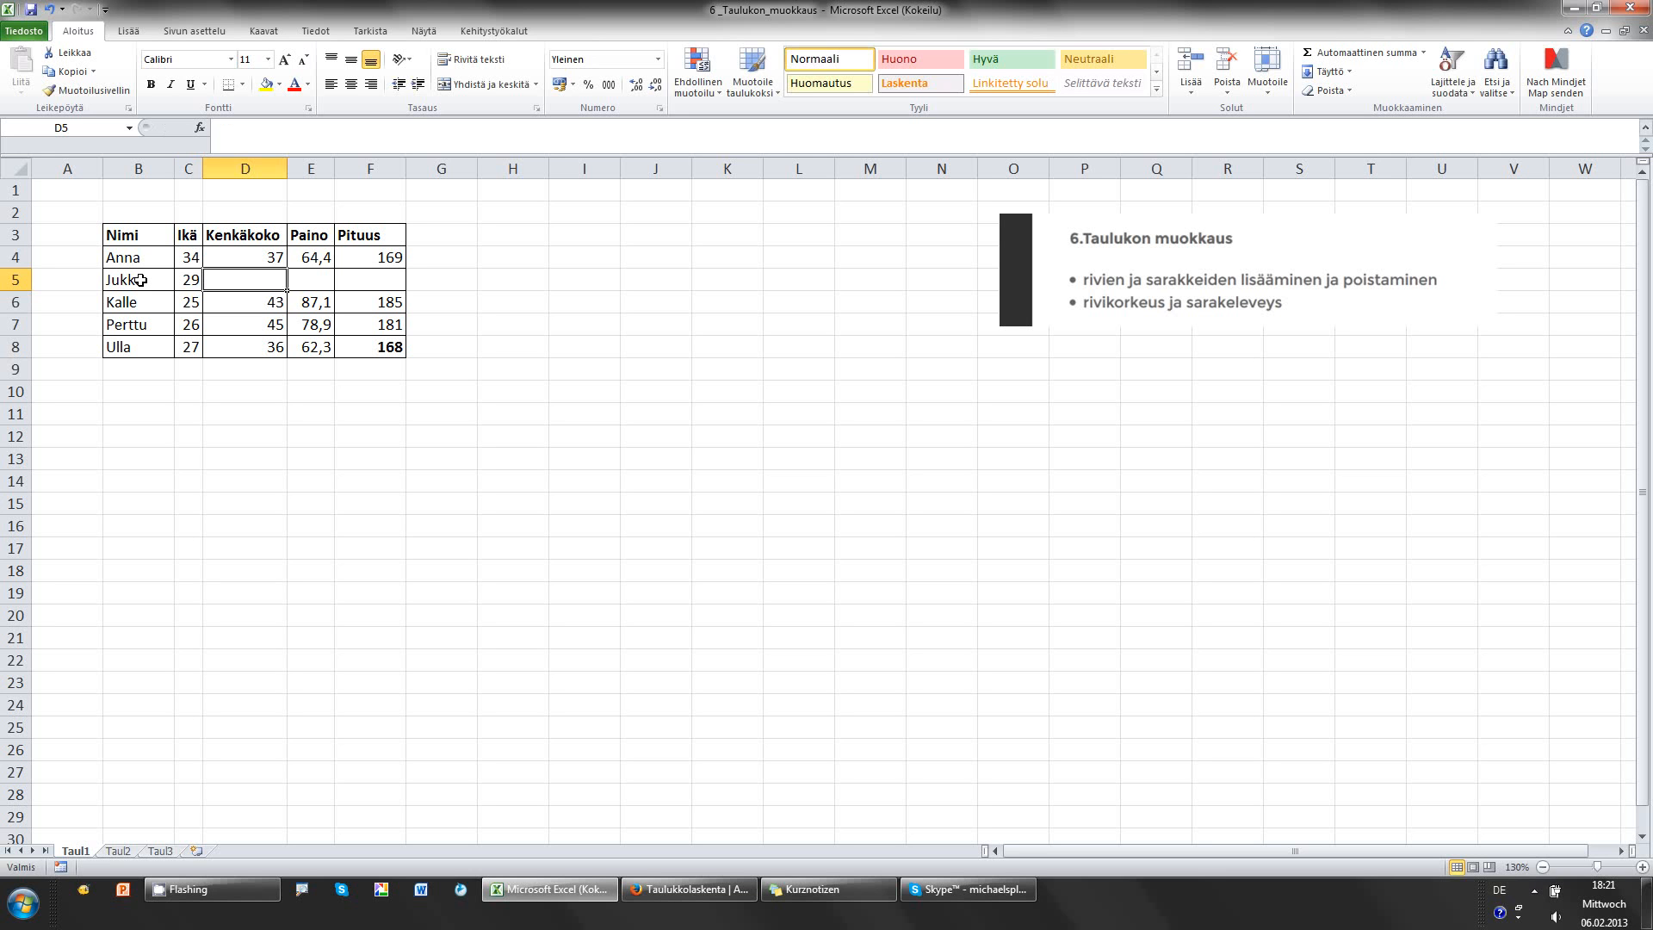
- Enter 41 under Kenkäkoko and 70,6 under Paino in row 5
{"action": "type", "text": "41"}
{"action": "key", "text": "Return"}
{"action": "key", "text": "Up"}
{"action": "key", "text": "Right"}
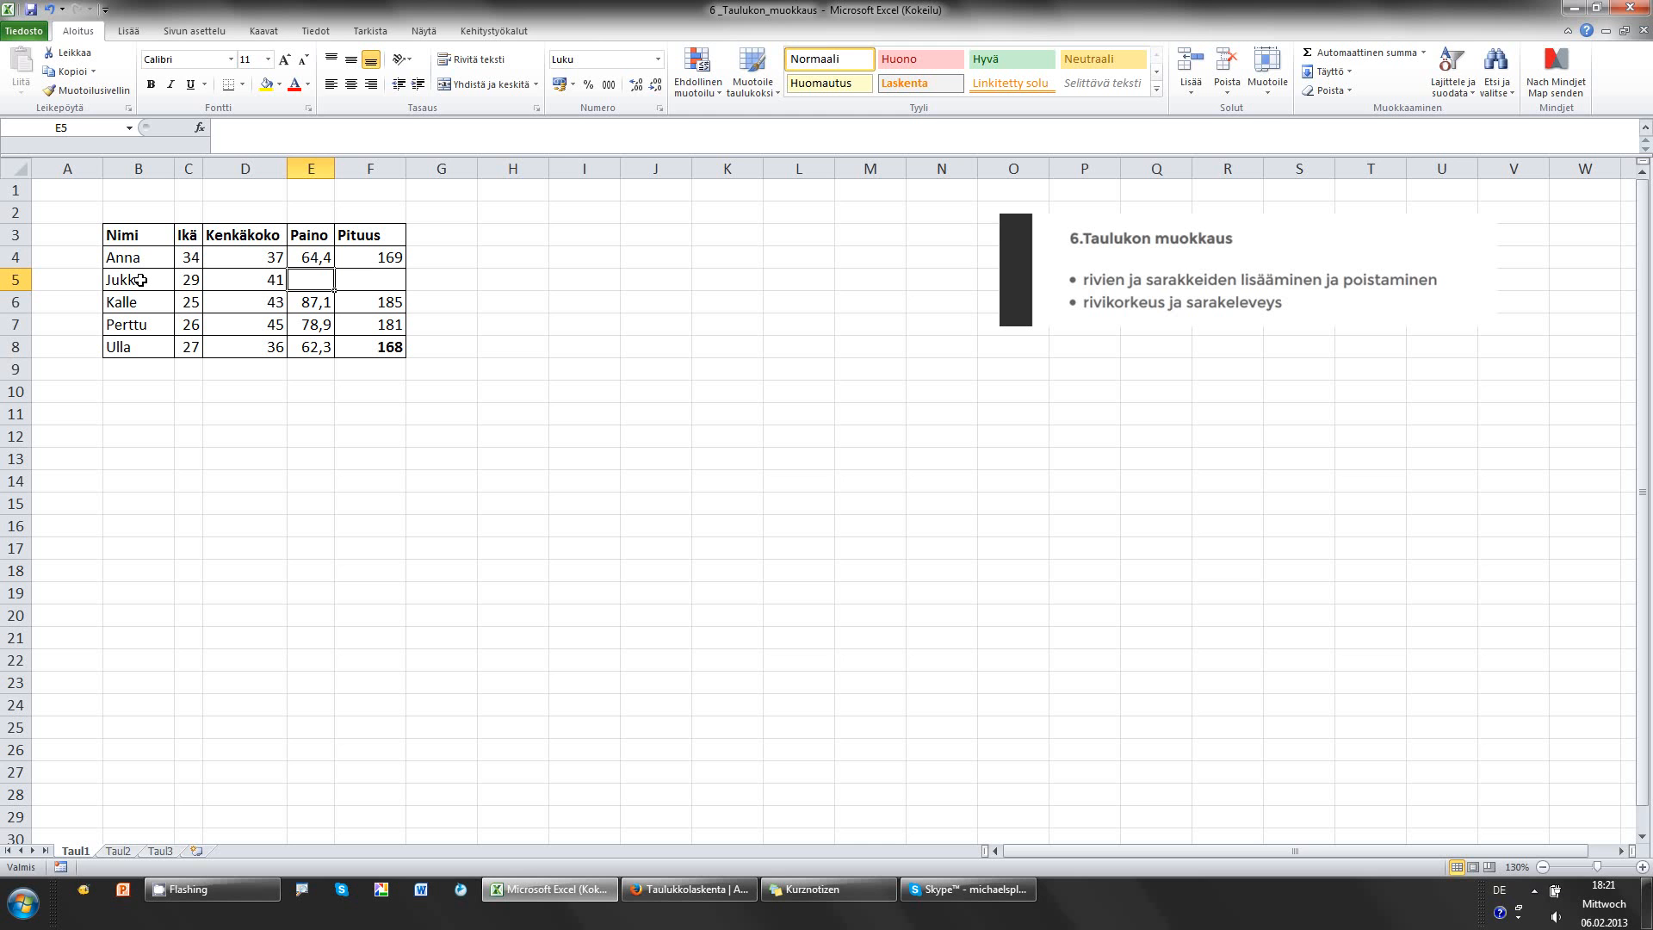
{"action": "type", "text": "7"}
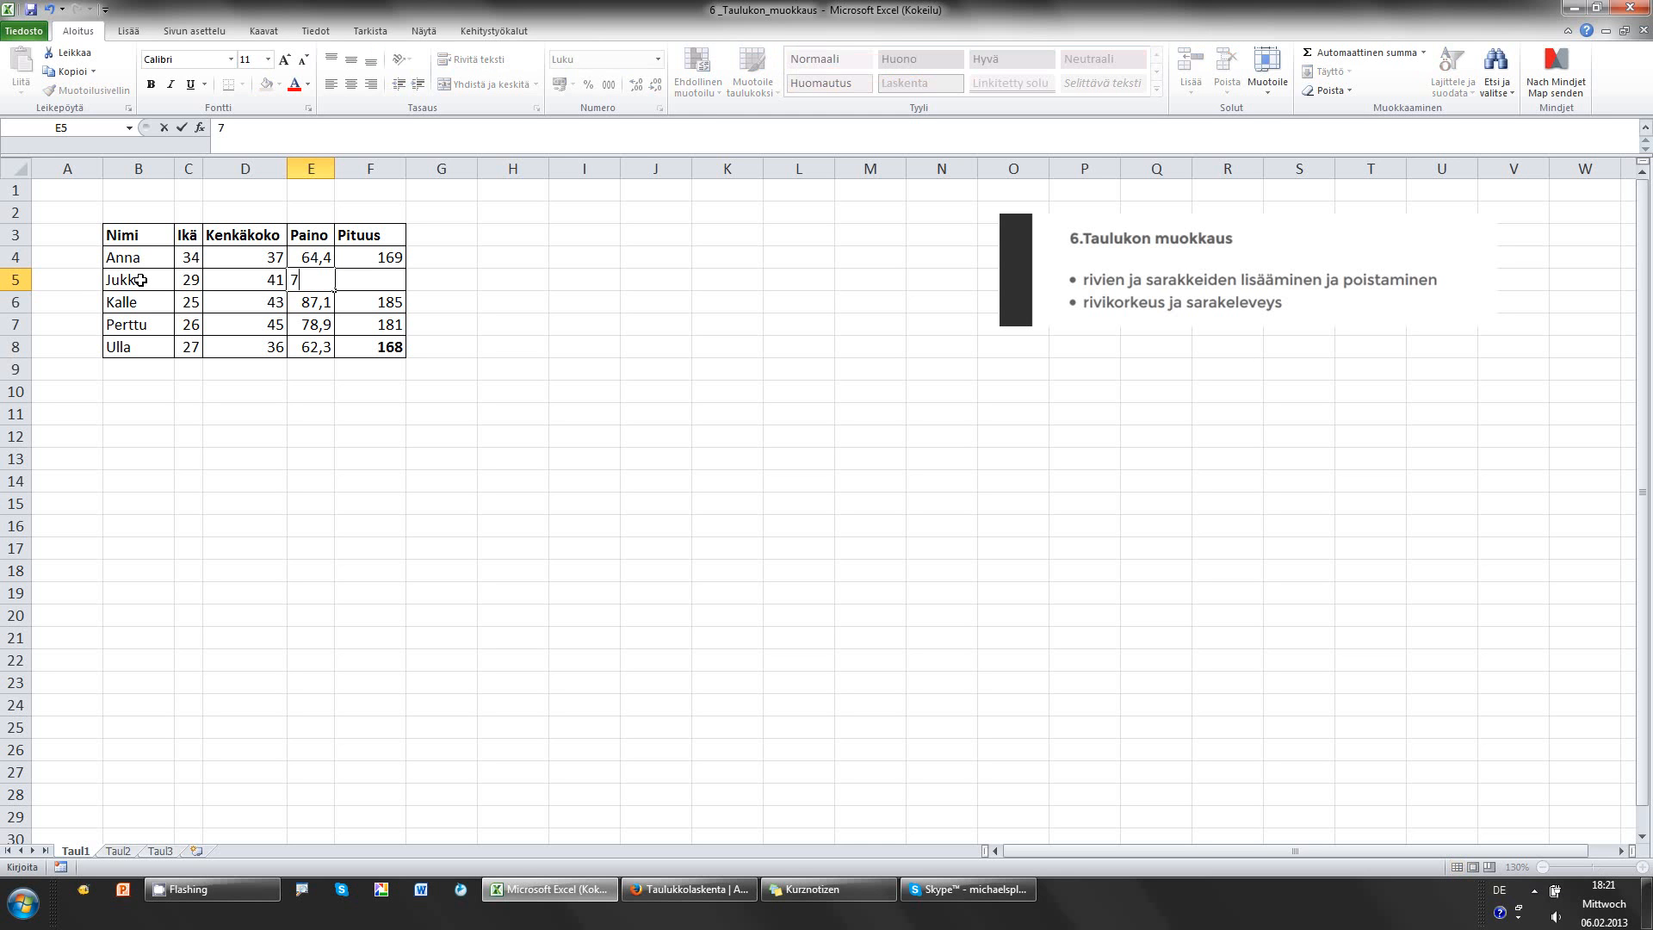
{"action": "type", "text": "0,6"}
{"action": "key", "text": "Return"}
{"action": "key", "text": "Up"}
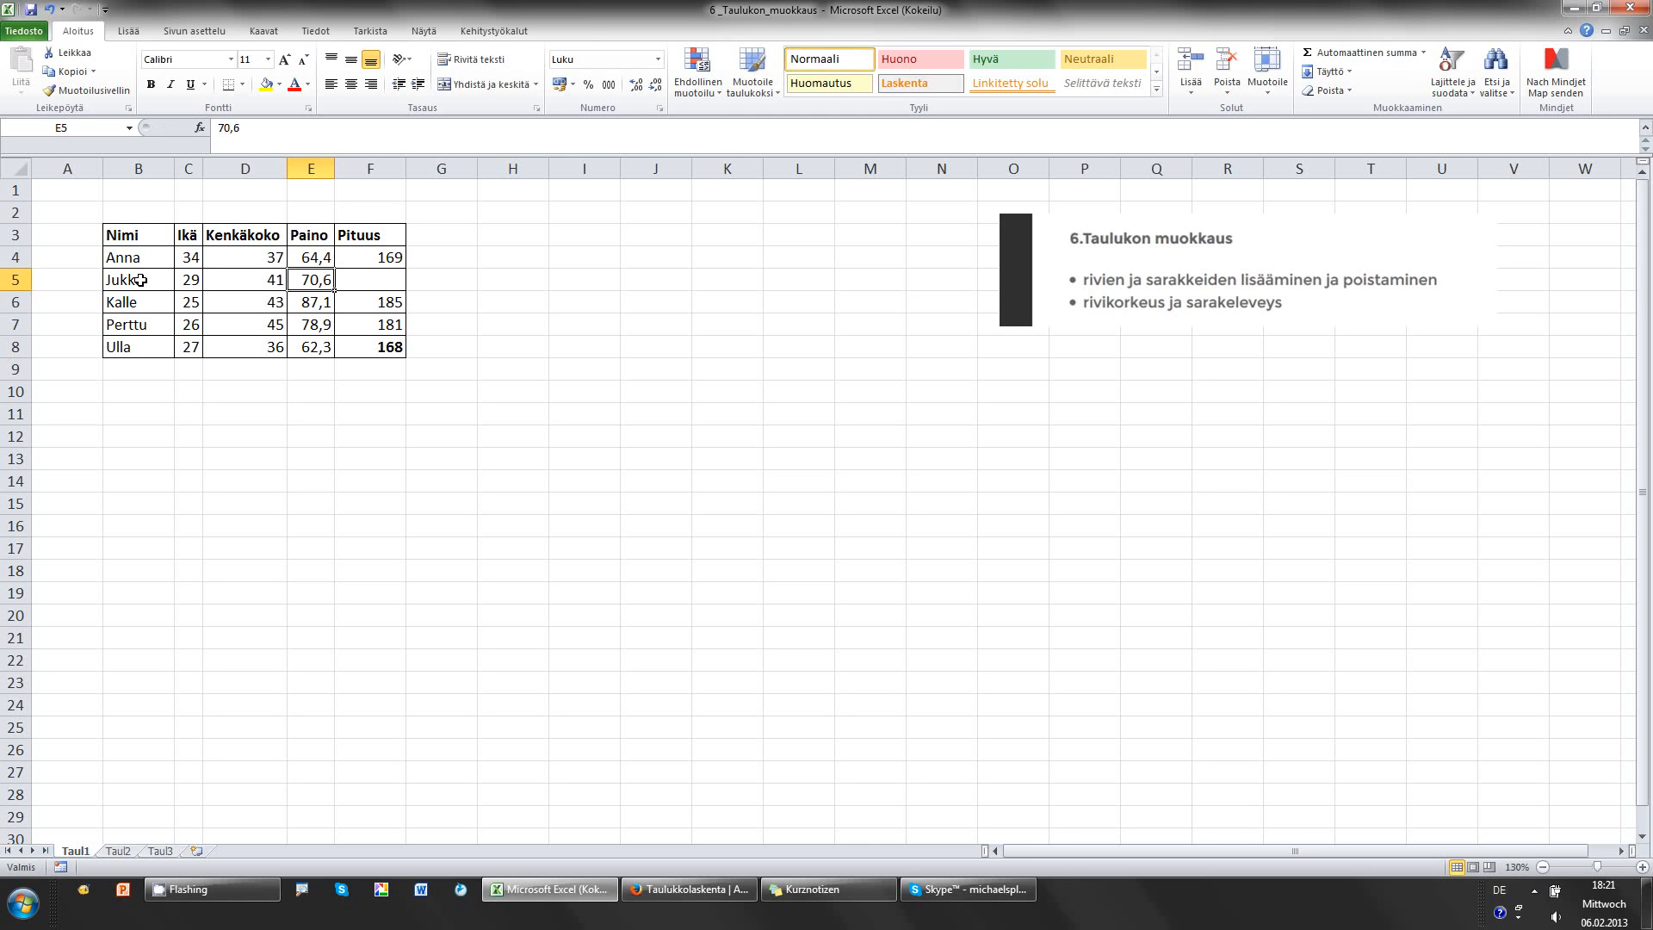
{"action": "key", "text": "Right"}
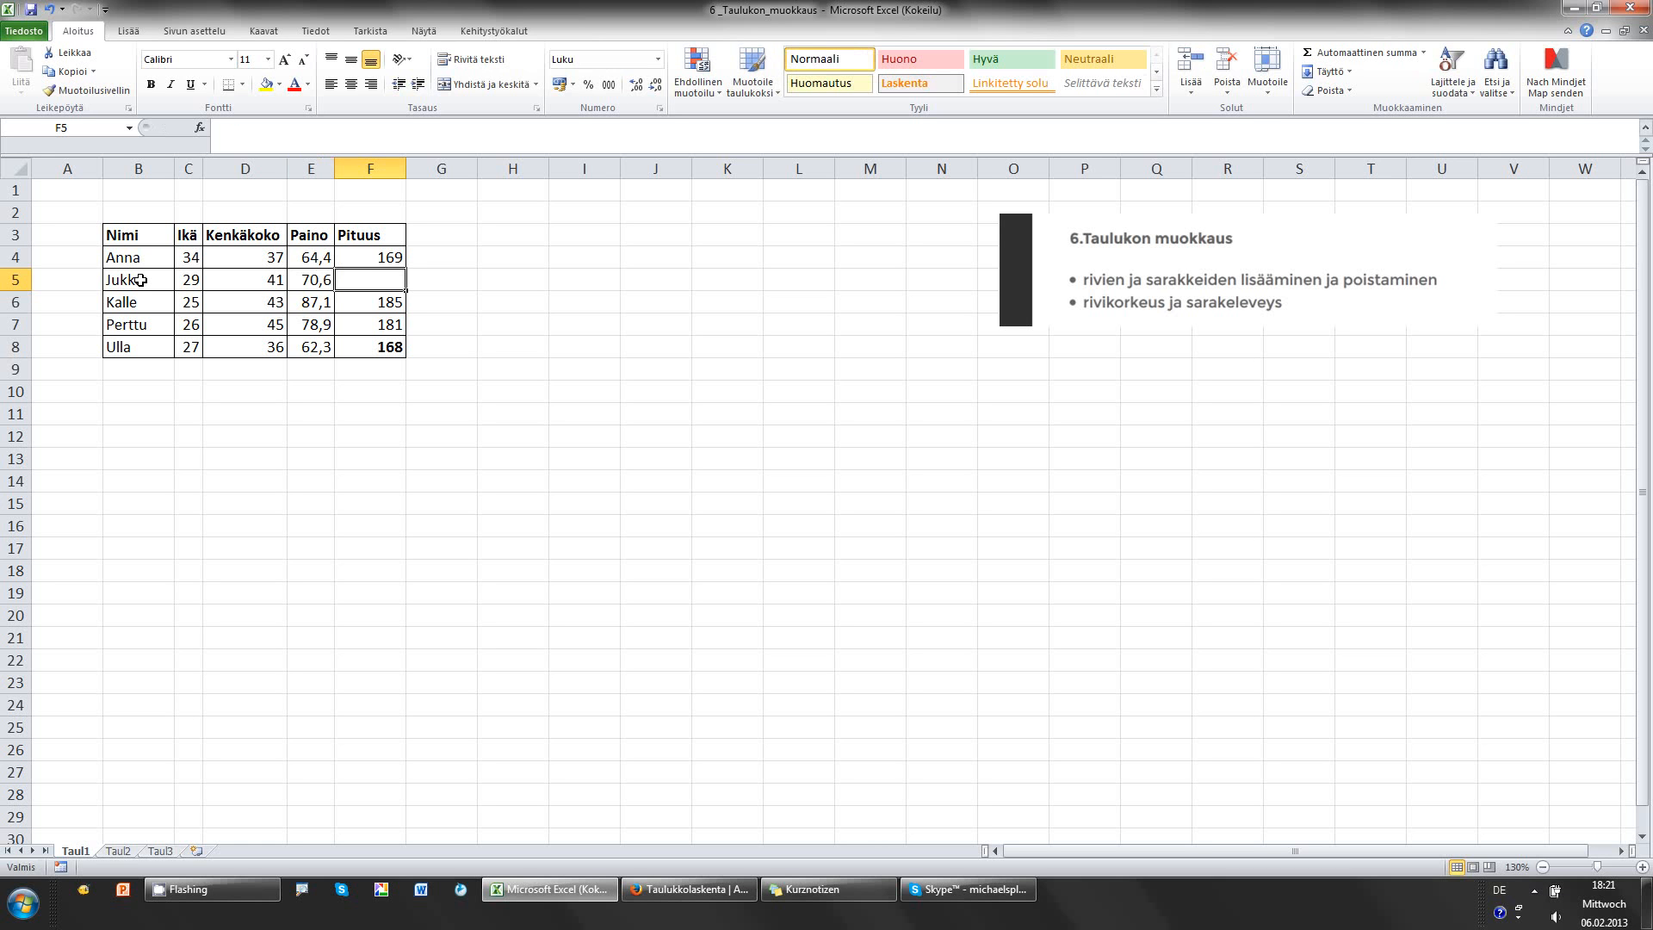
- Complete row 5 by entering 180 under Pituus
{"action": "type", "text": "1"}
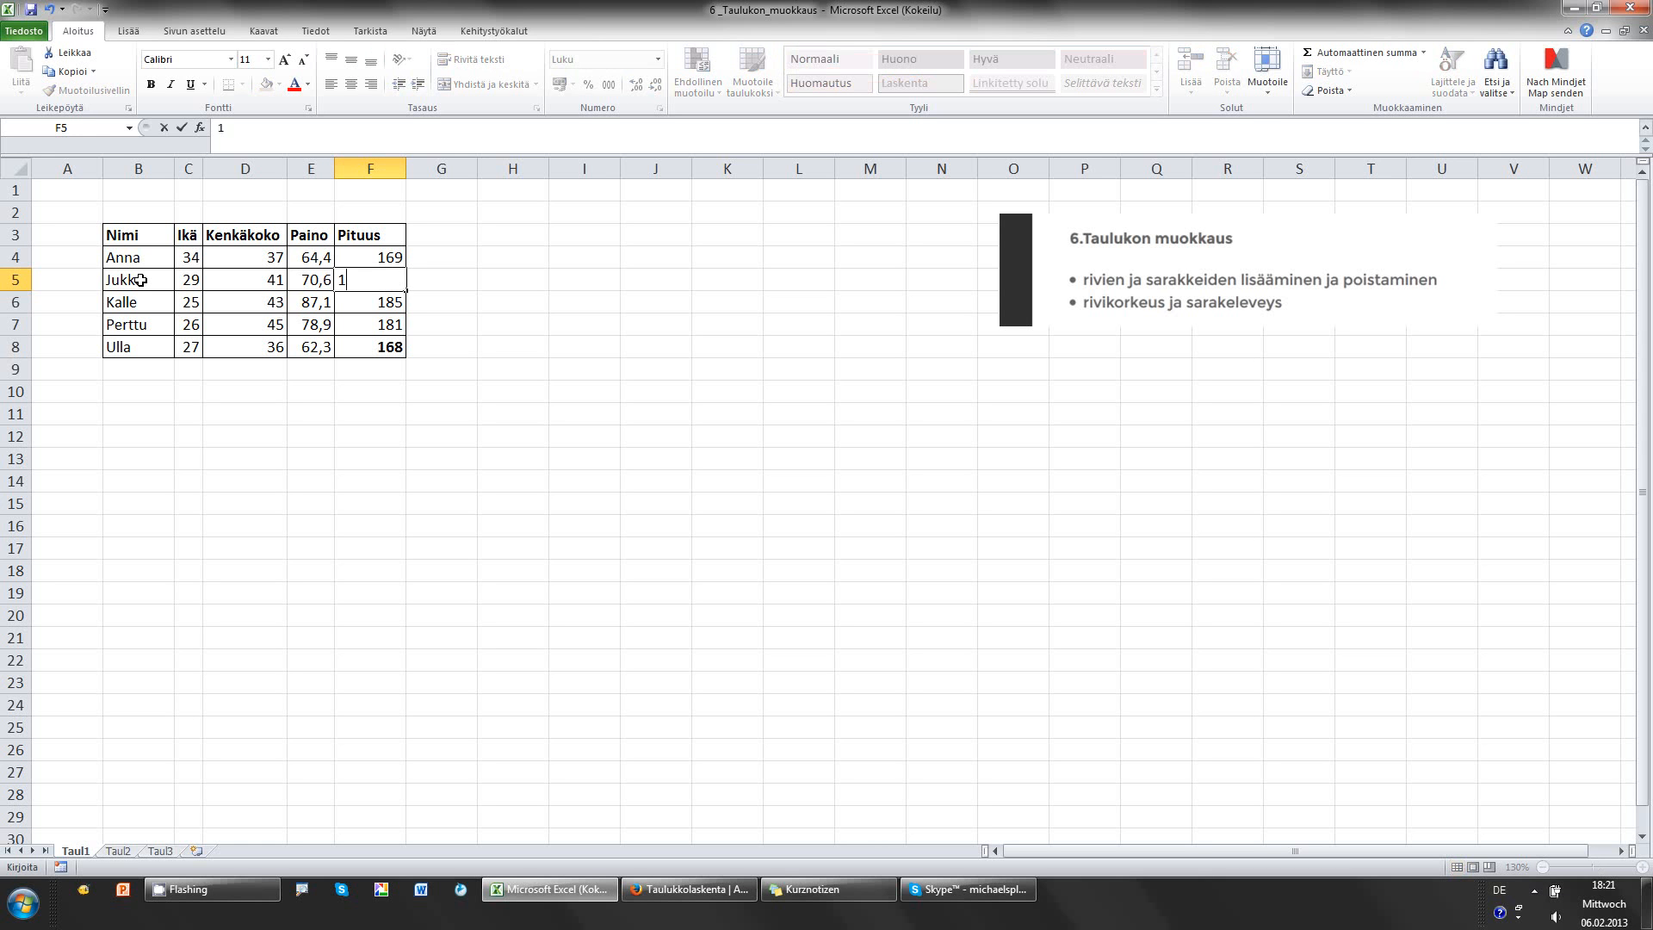
{"action": "type", "text": "80"}
{"action": "key", "text": "Return"}
{"action": "left_click", "coordinate": [442, 447]}
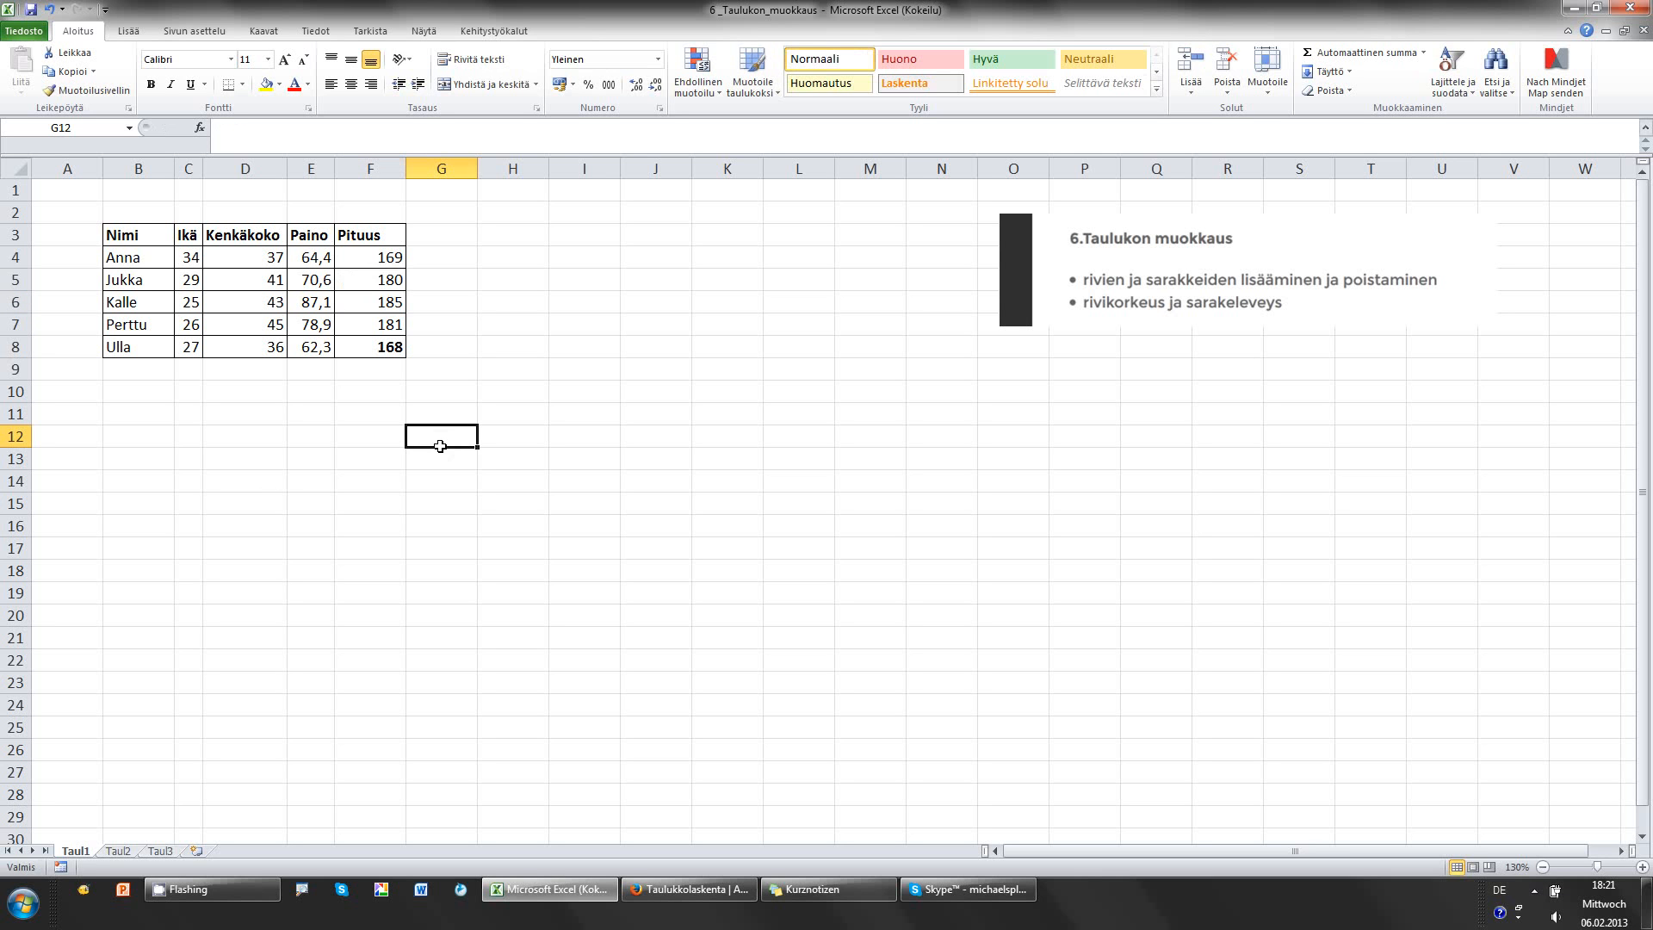
{"action": "left_click", "coordinate": [385, 275]}
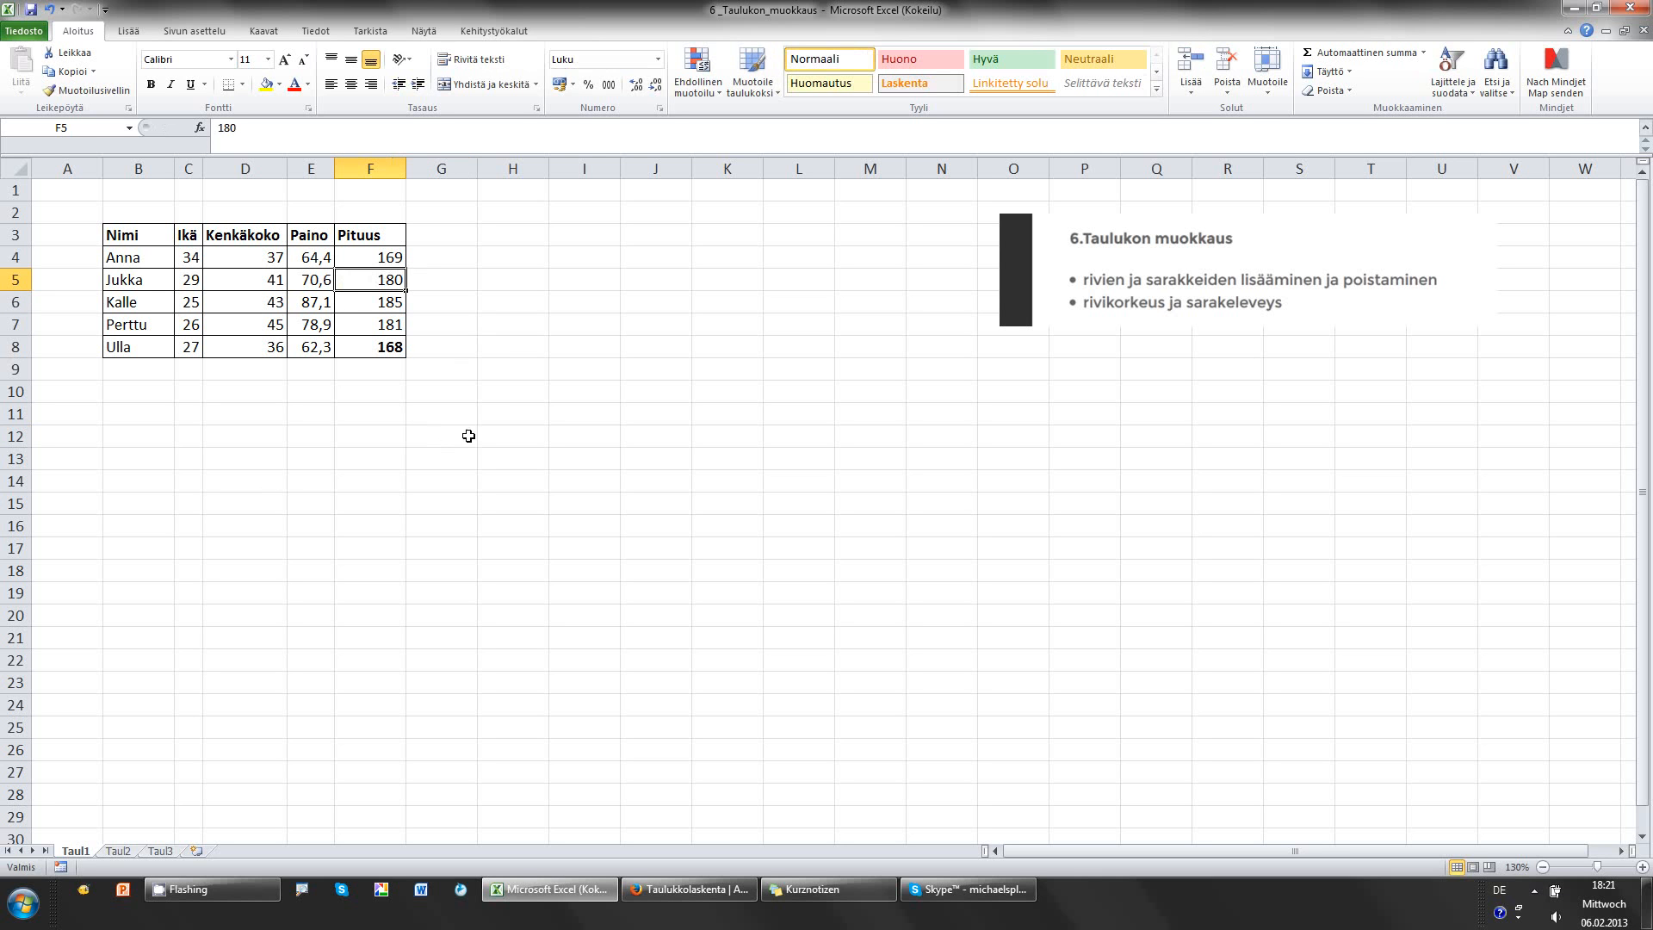
{"action": "left_click", "coordinate": [315, 431]}
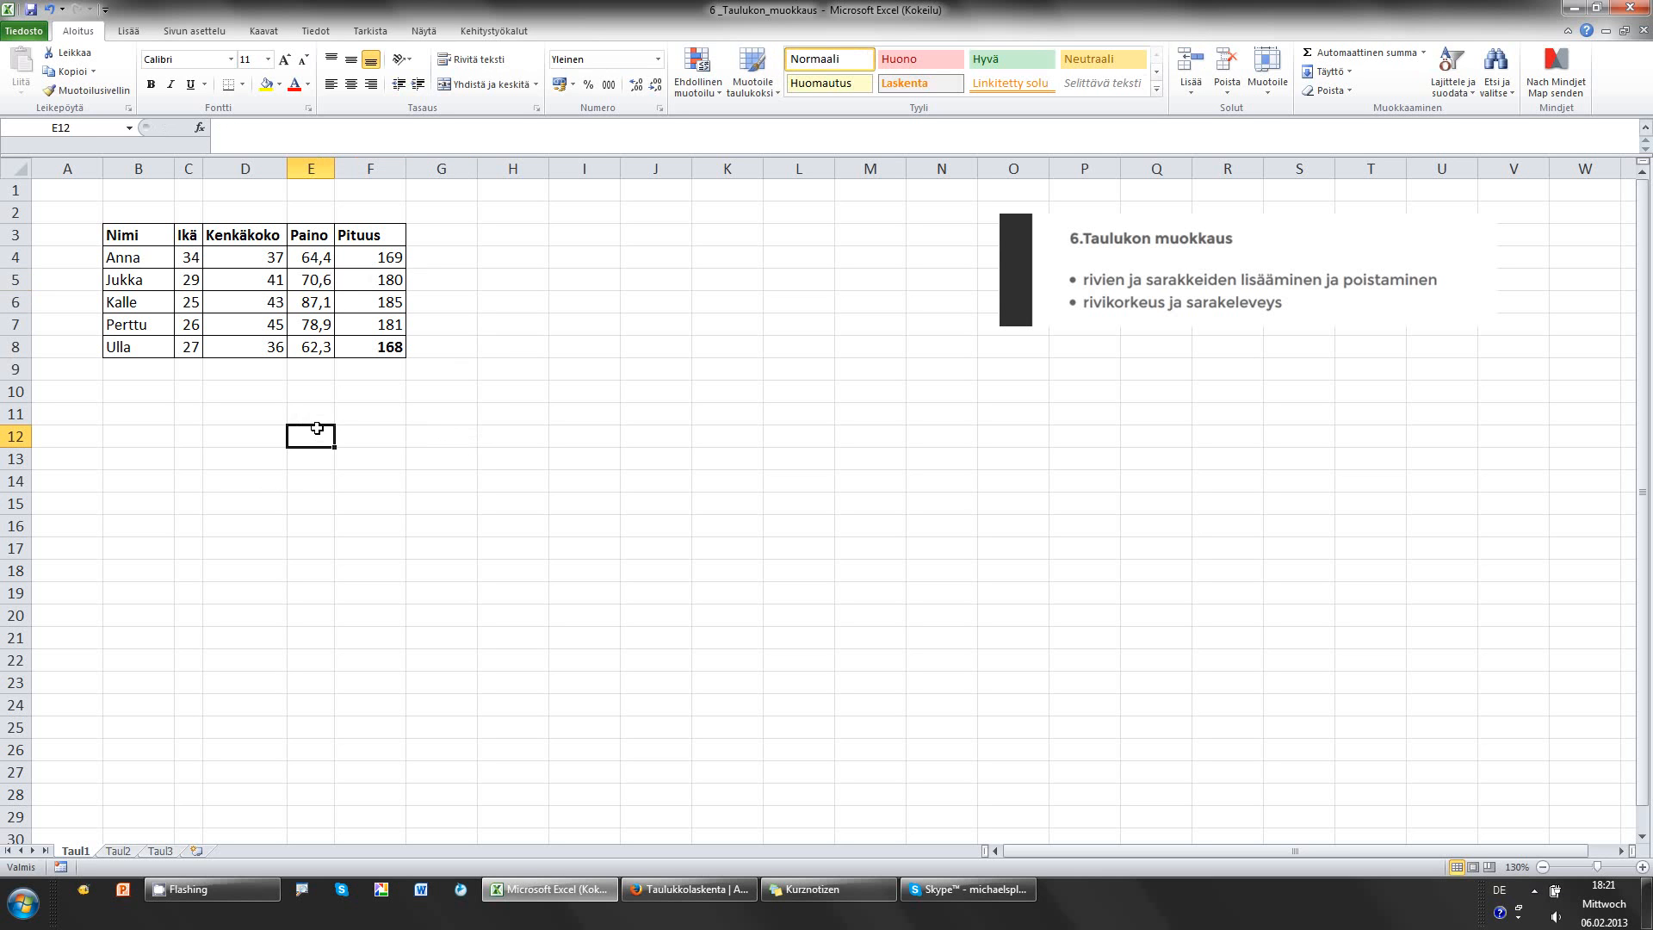
{"action": "left_click", "coordinate": [171, 411]}
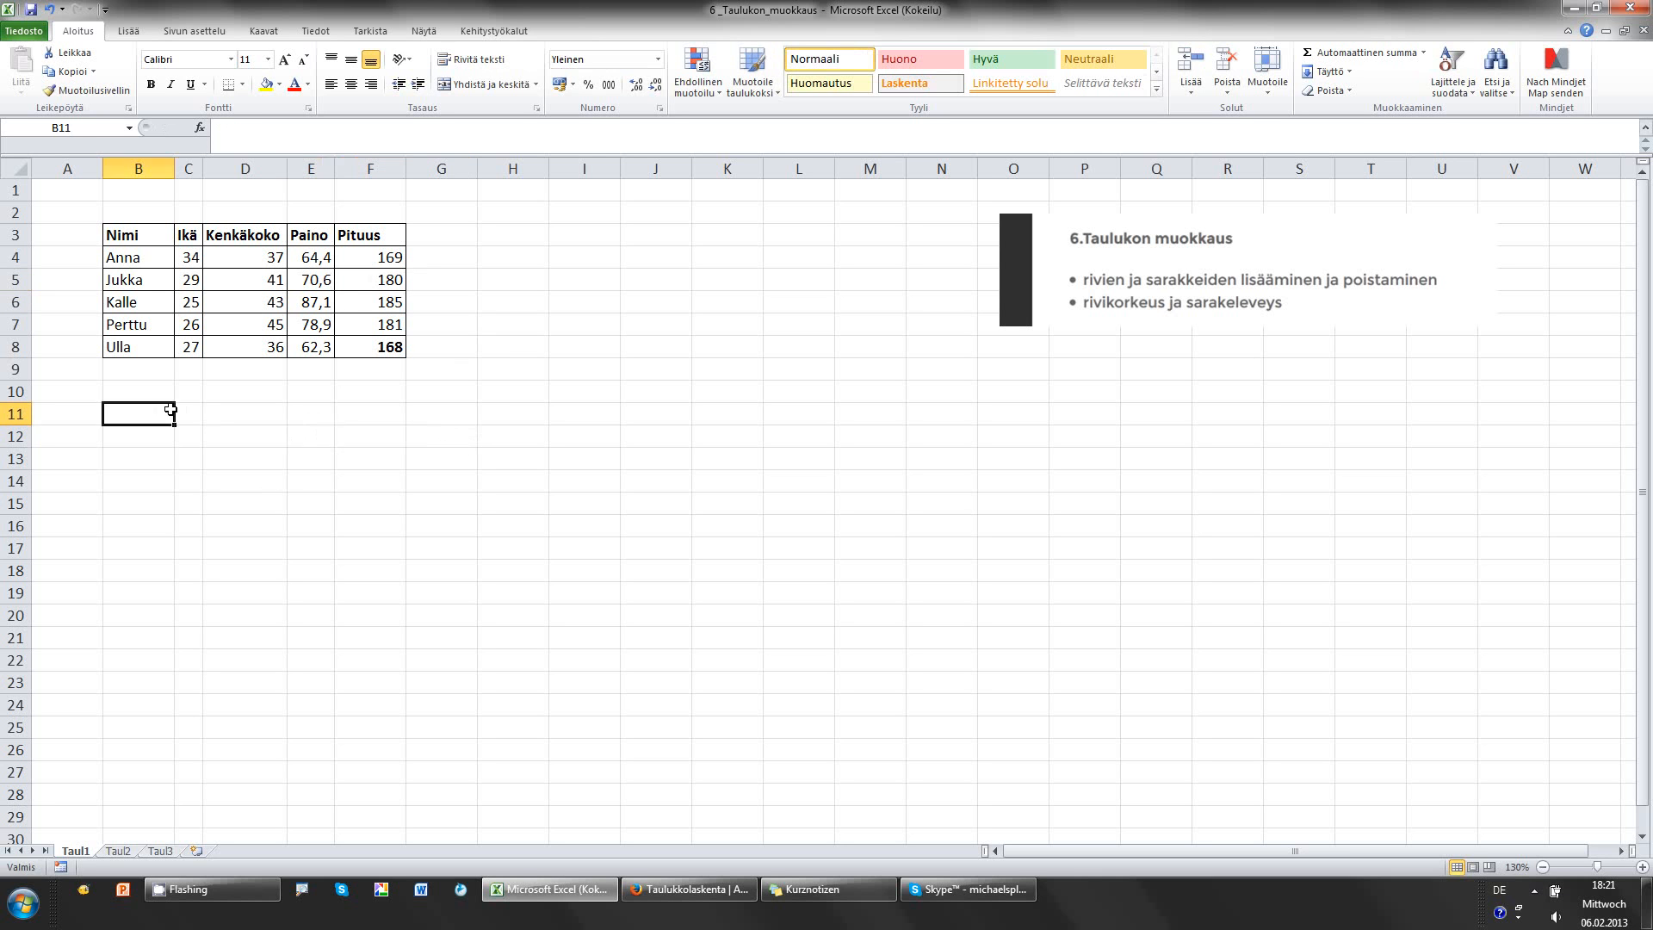
- Delete the whole of row 5, the newly filled data row, from the table
{"action": "left_click", "coordinate": [126, 285]}
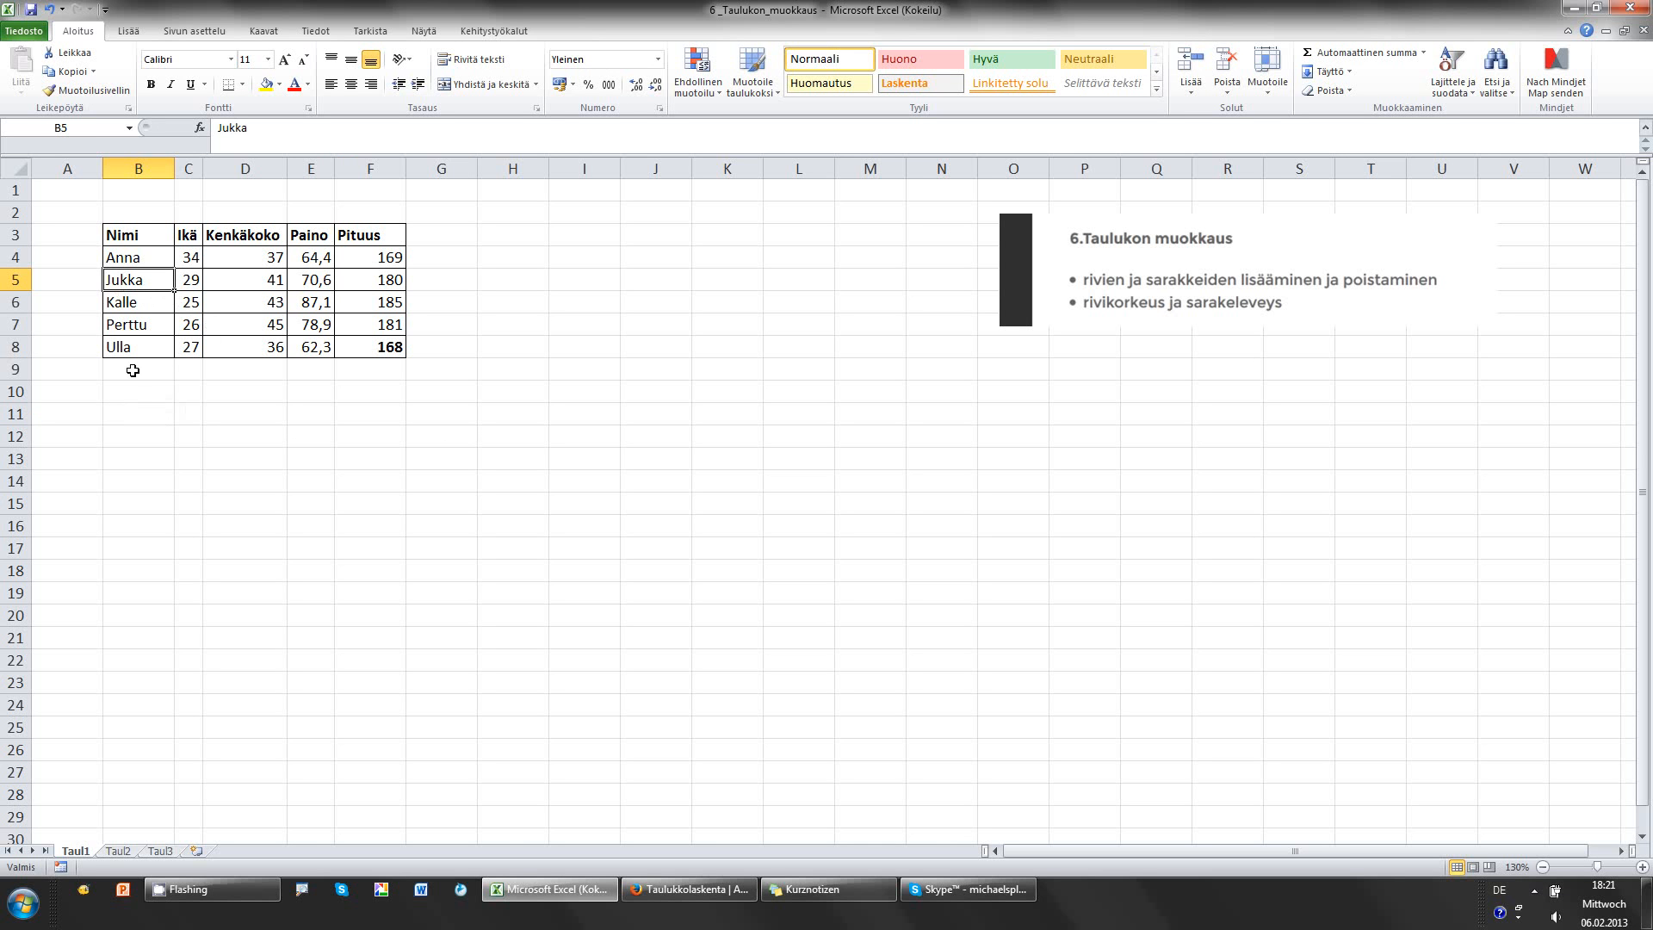
{"action": "left_click", "coordinate": [15, 279]}
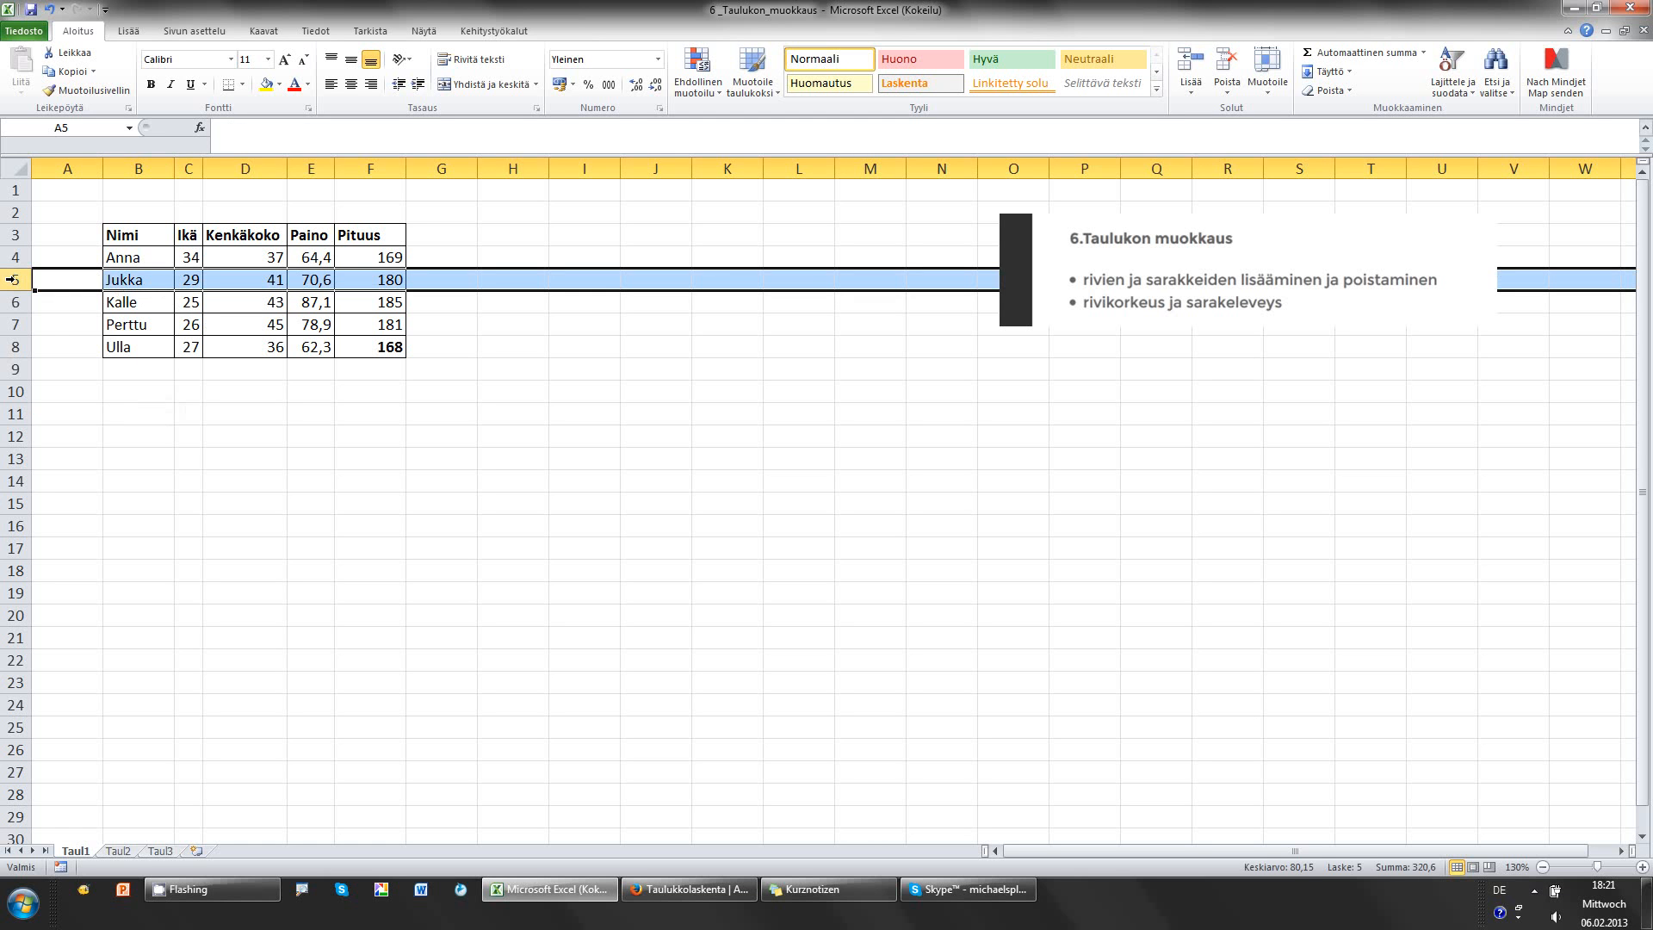
{"action": "right_click", "coordinate": [14, 279]}
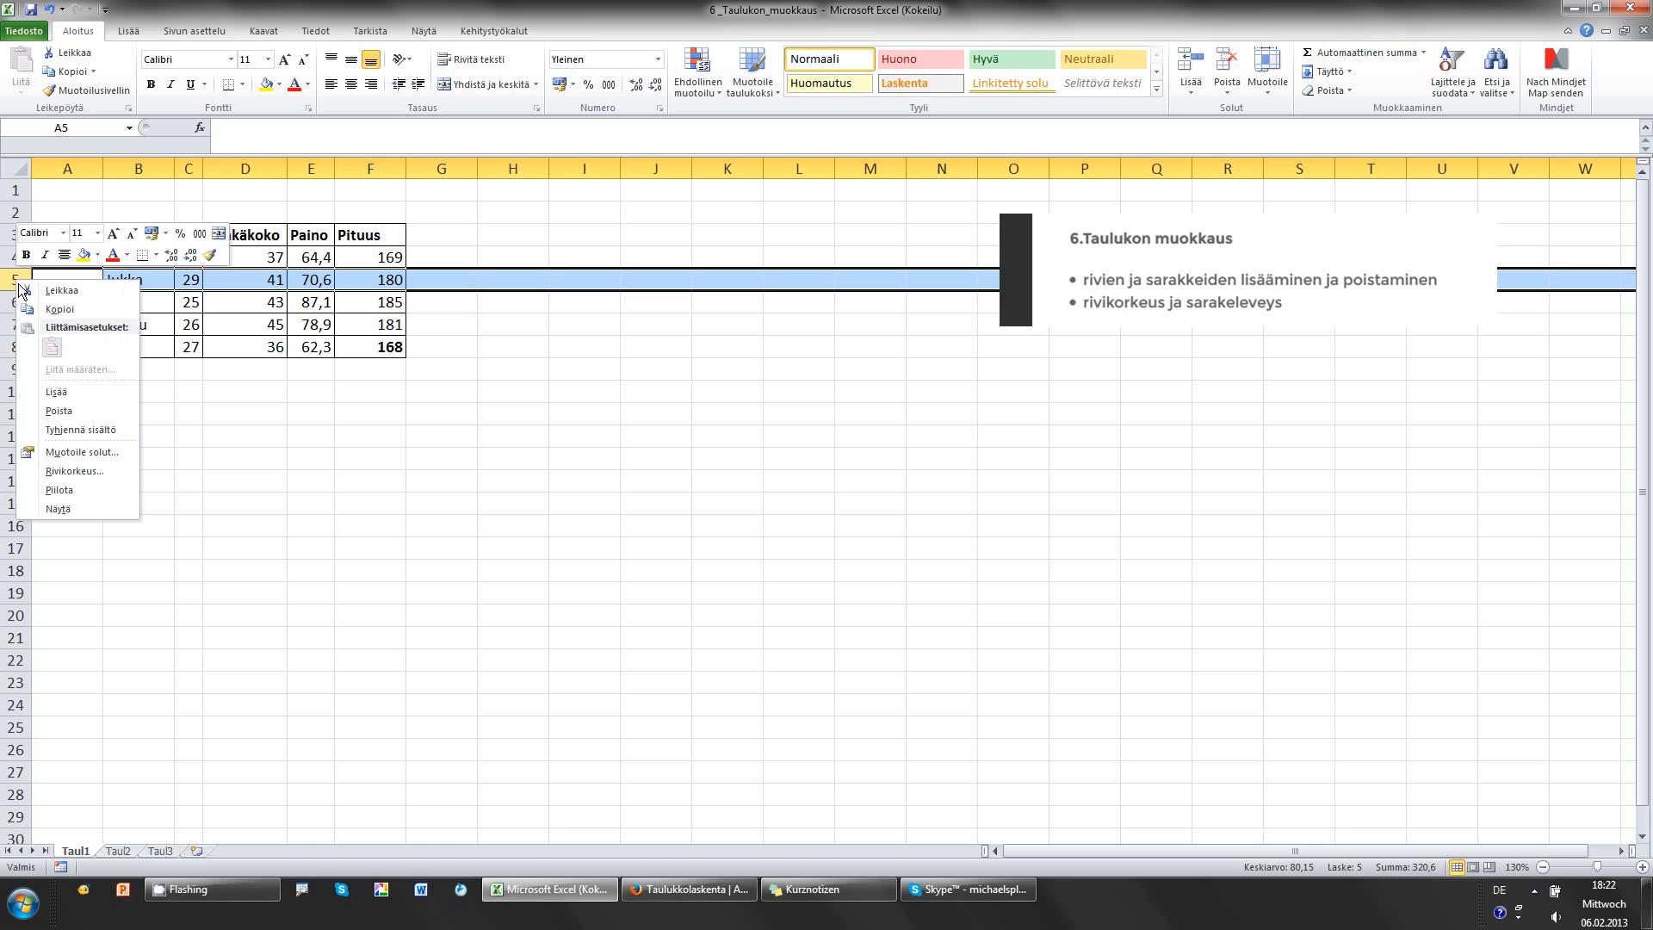
{"action": "left_click", "coordinate": [69, 412]}
{"action": "left_click", "coordinate": [144, 374]}
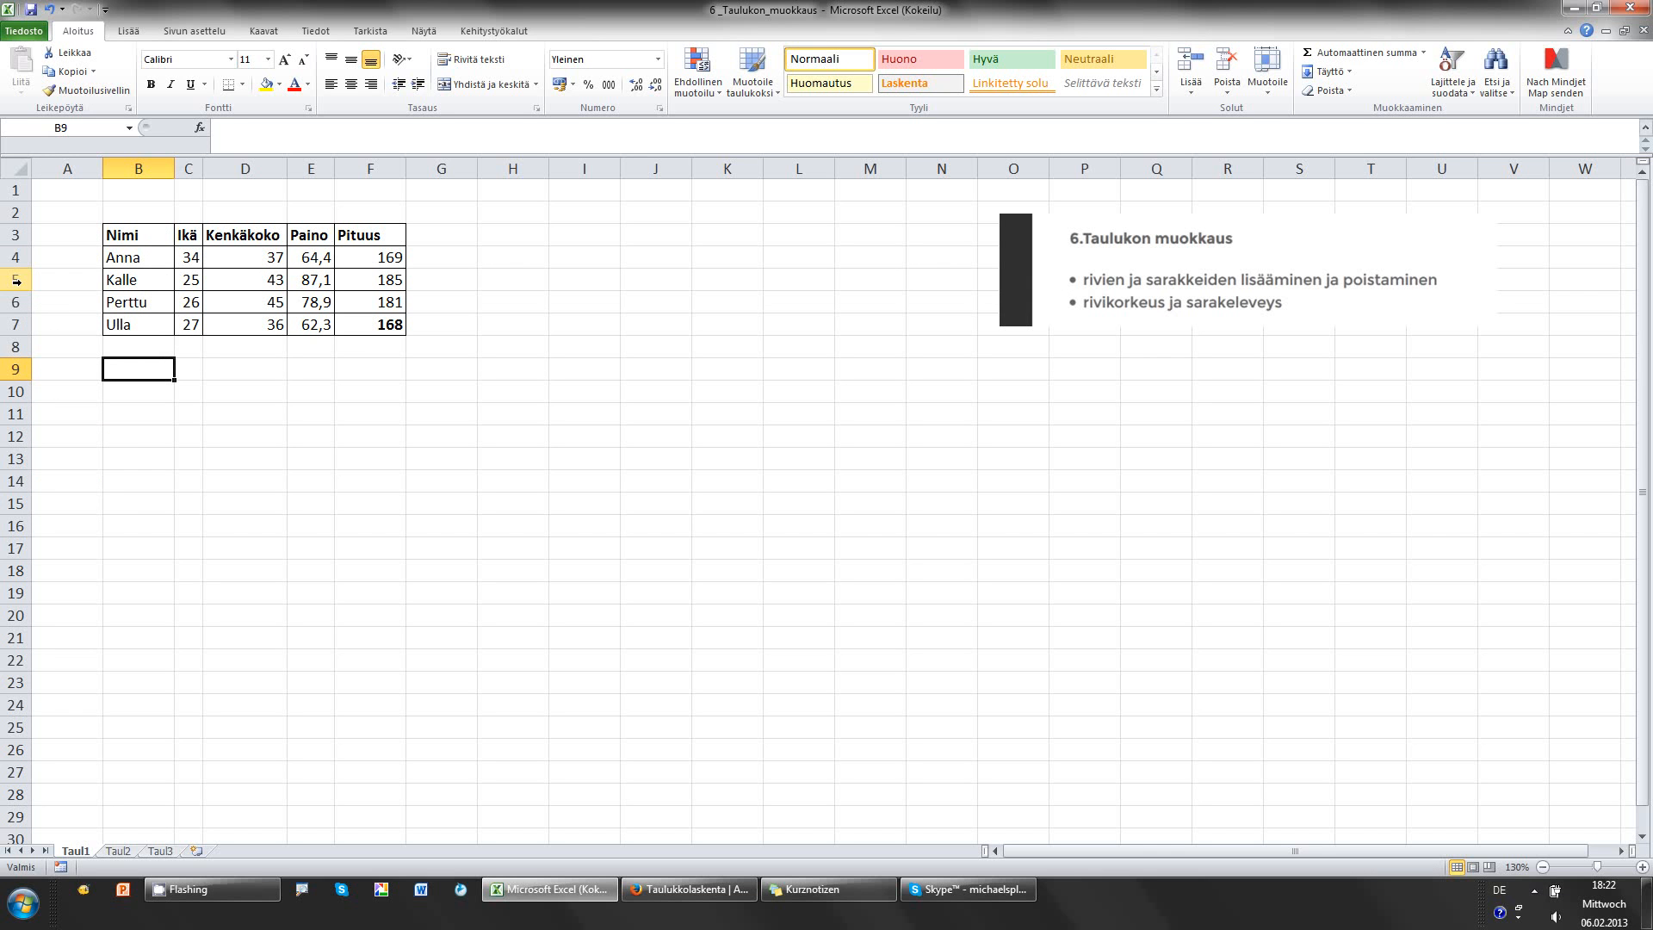
- Undo the deletion of row 5 and check its restored cells B5 to F5
{"action": "left_click", "coordinate": [51, 12]}
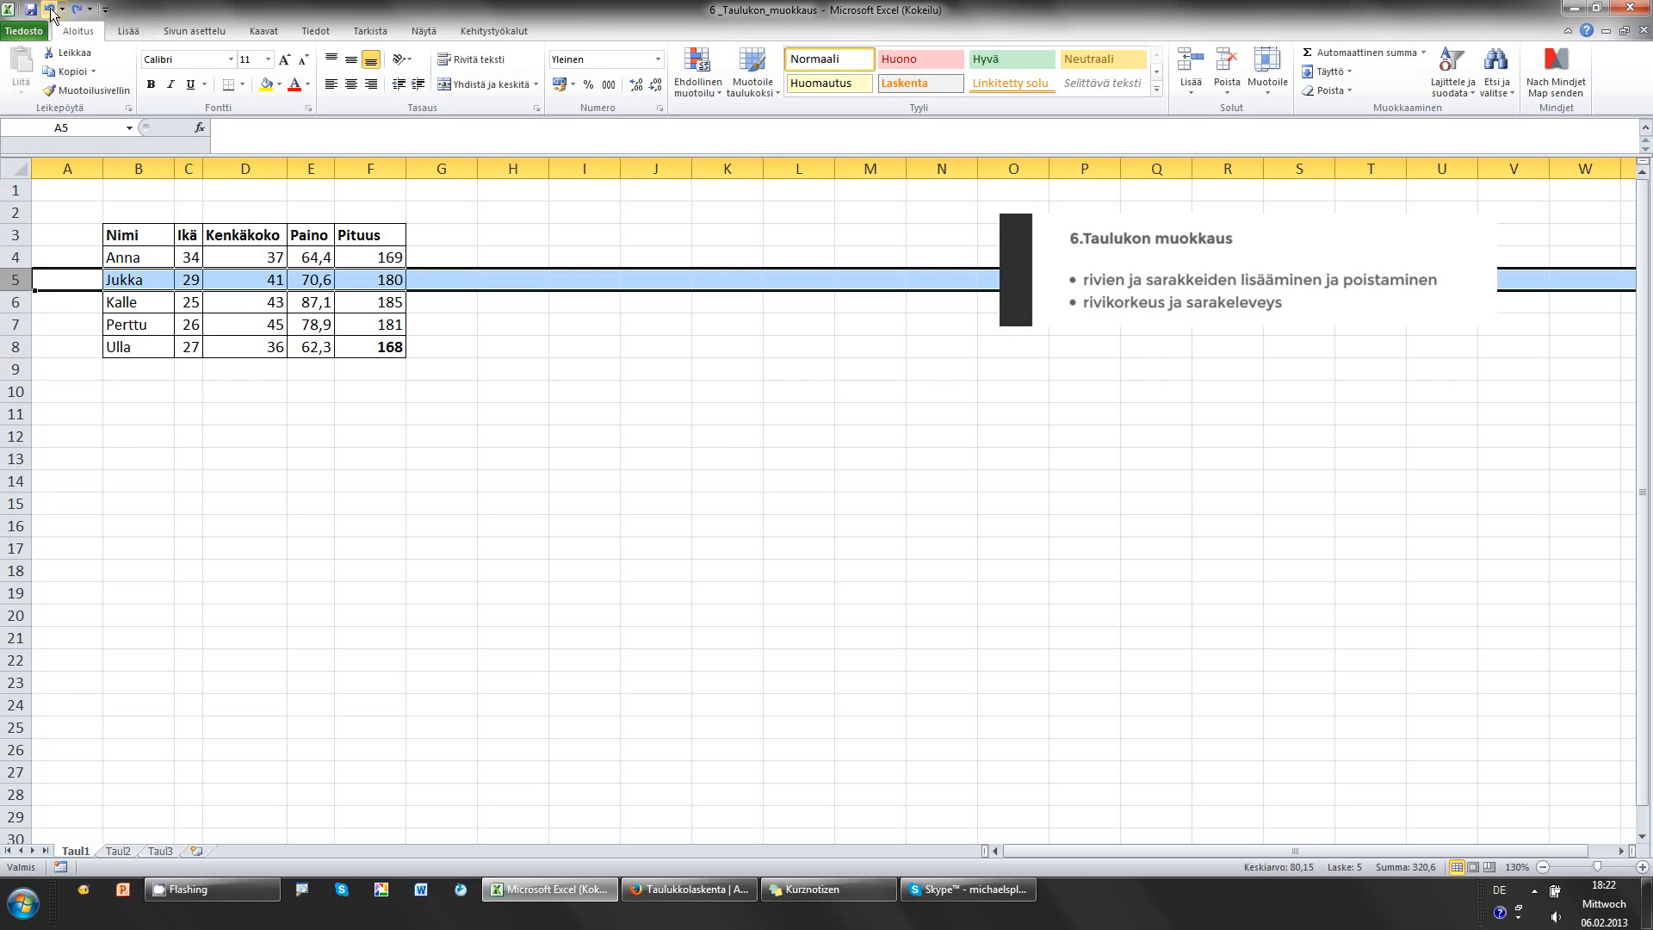
{"action": "left_click", "coordinate": [141, 410]}
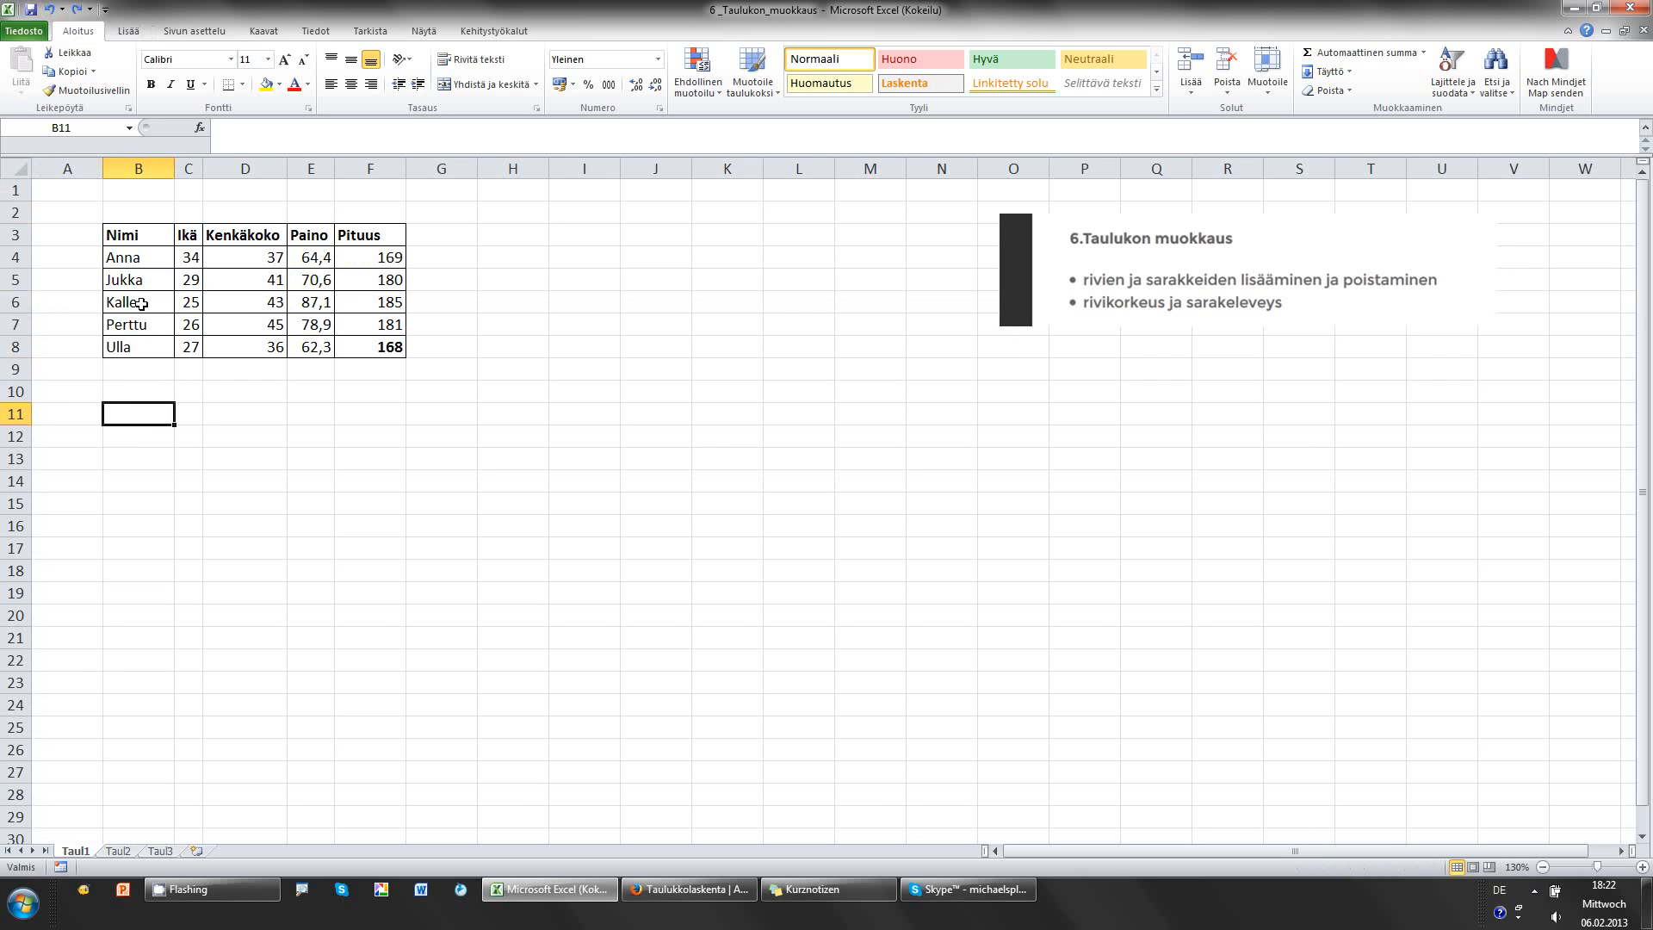
{"action": "left_click_drag", "start_coordinate": [145, 284], "coordinate": [371, 274]}
{"action": "left_click", "coordinate": [280, 433]}
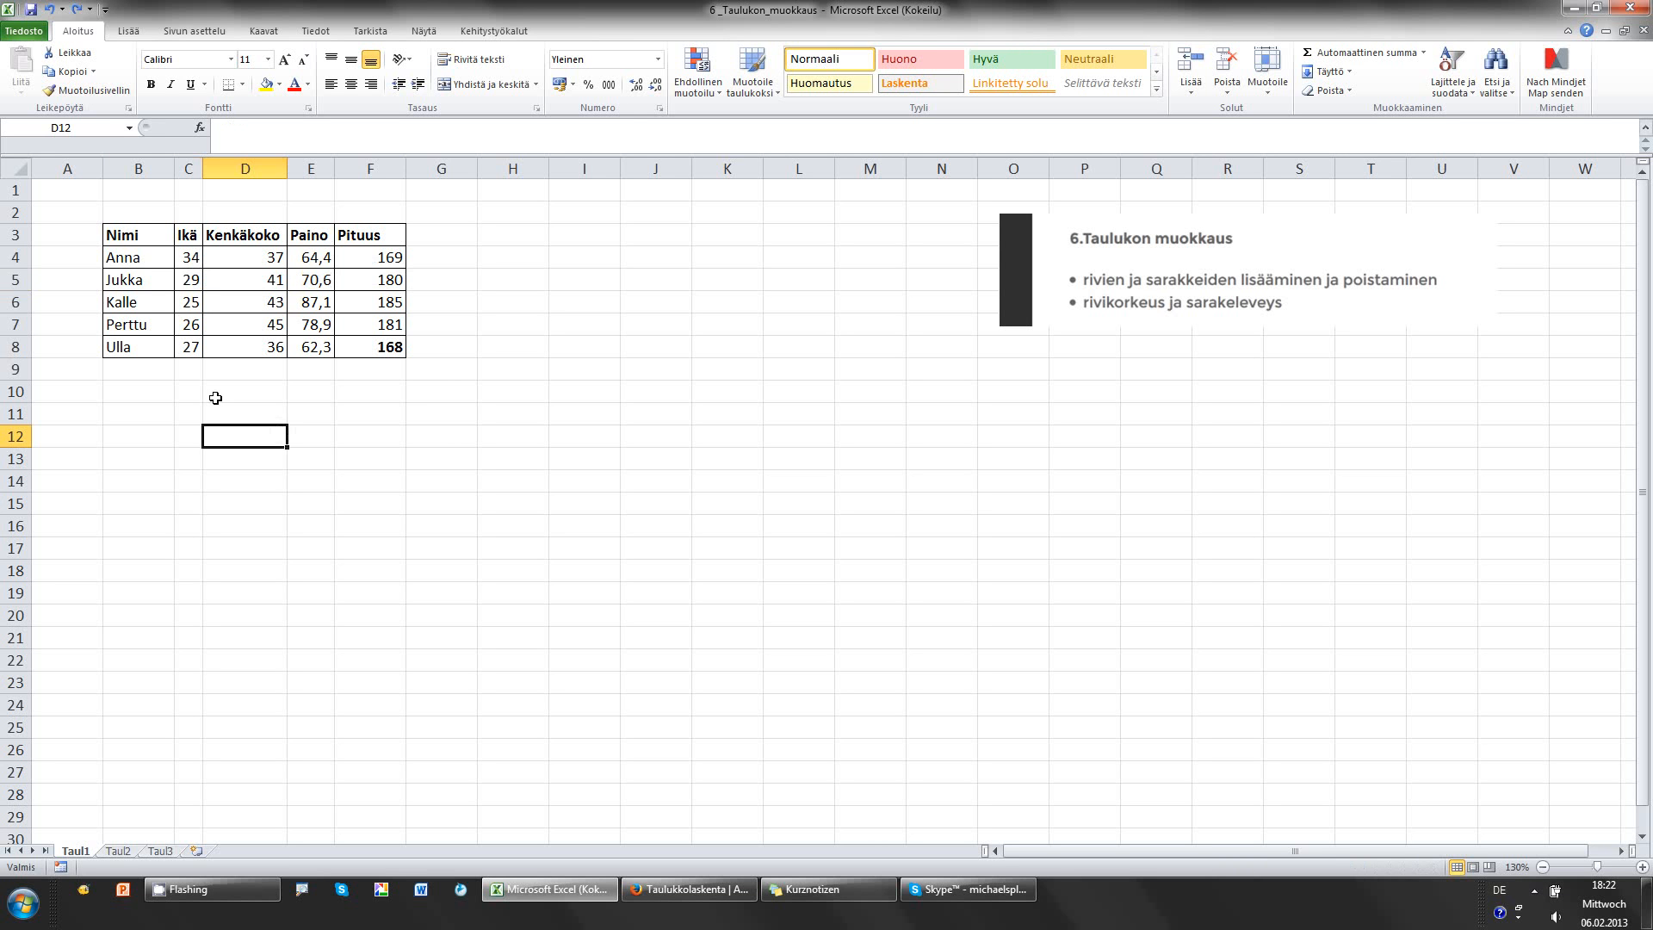
- Set the height of row 4, the table's first data row, to 30
{"action": "left_click", "coordinate": [7, 258]}
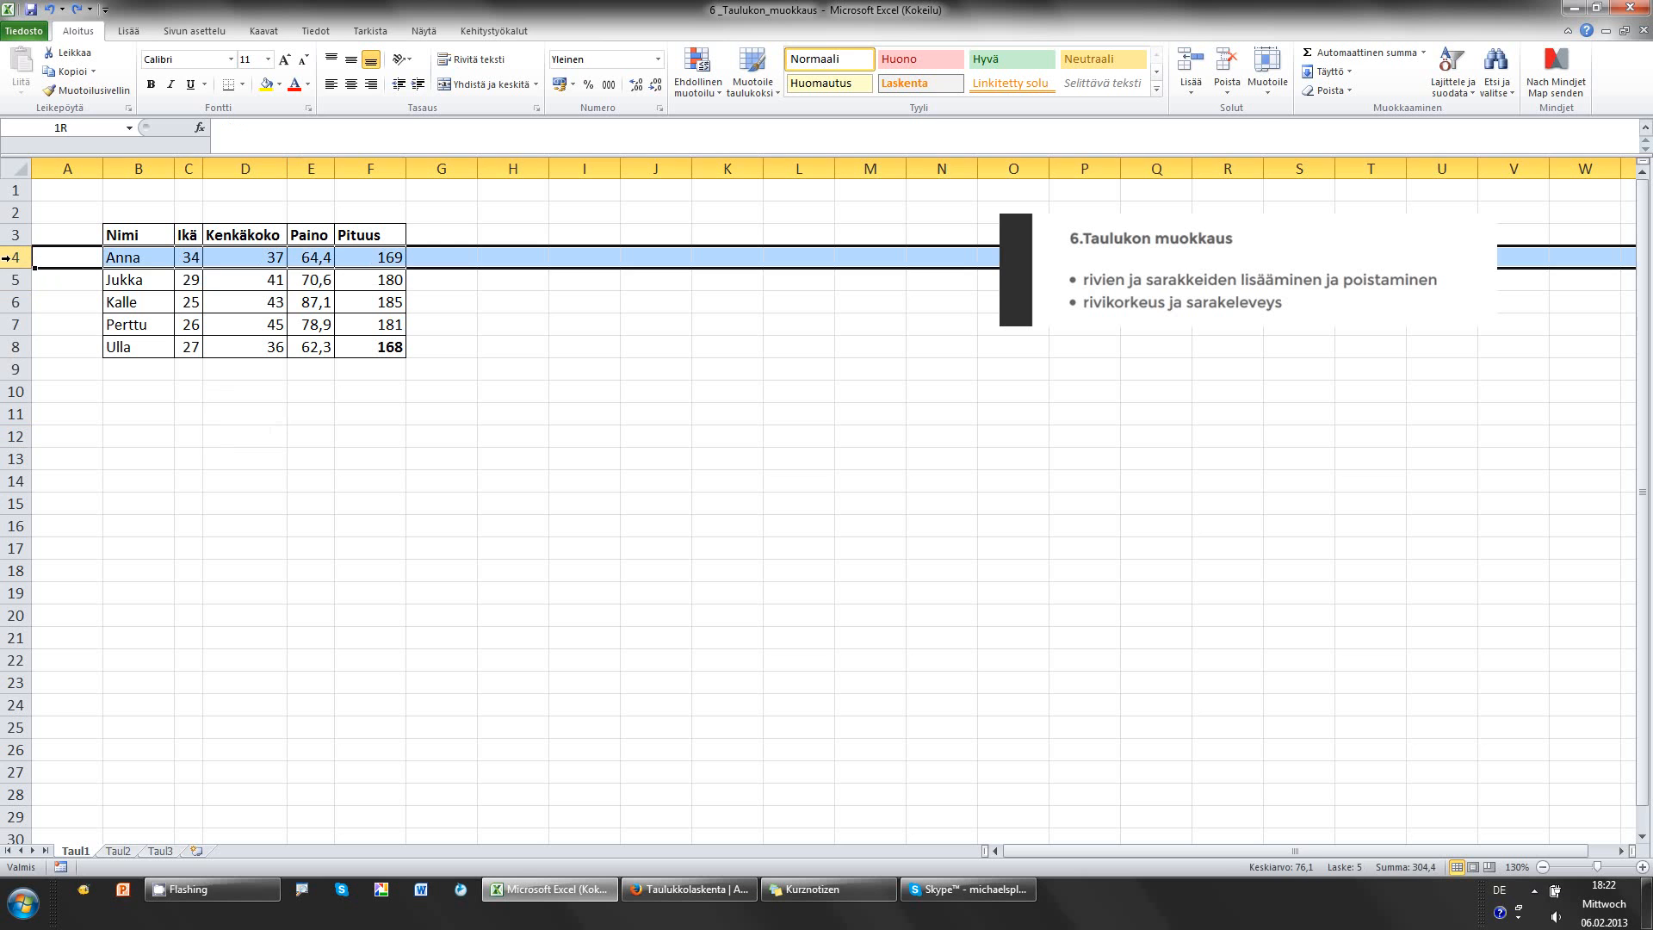
{"action": "mouse_move", "coordinate": [7, 268]}
{"action": "left_mouse_down"}
{"action": "mouse_move", "coordinate": [13, 346]}
{"action": "mouse_move", "coordinate": [26, 267]}
{"action": "left_mouse_up"}
{"action": "right_click", "coordinate": [10, 257]}
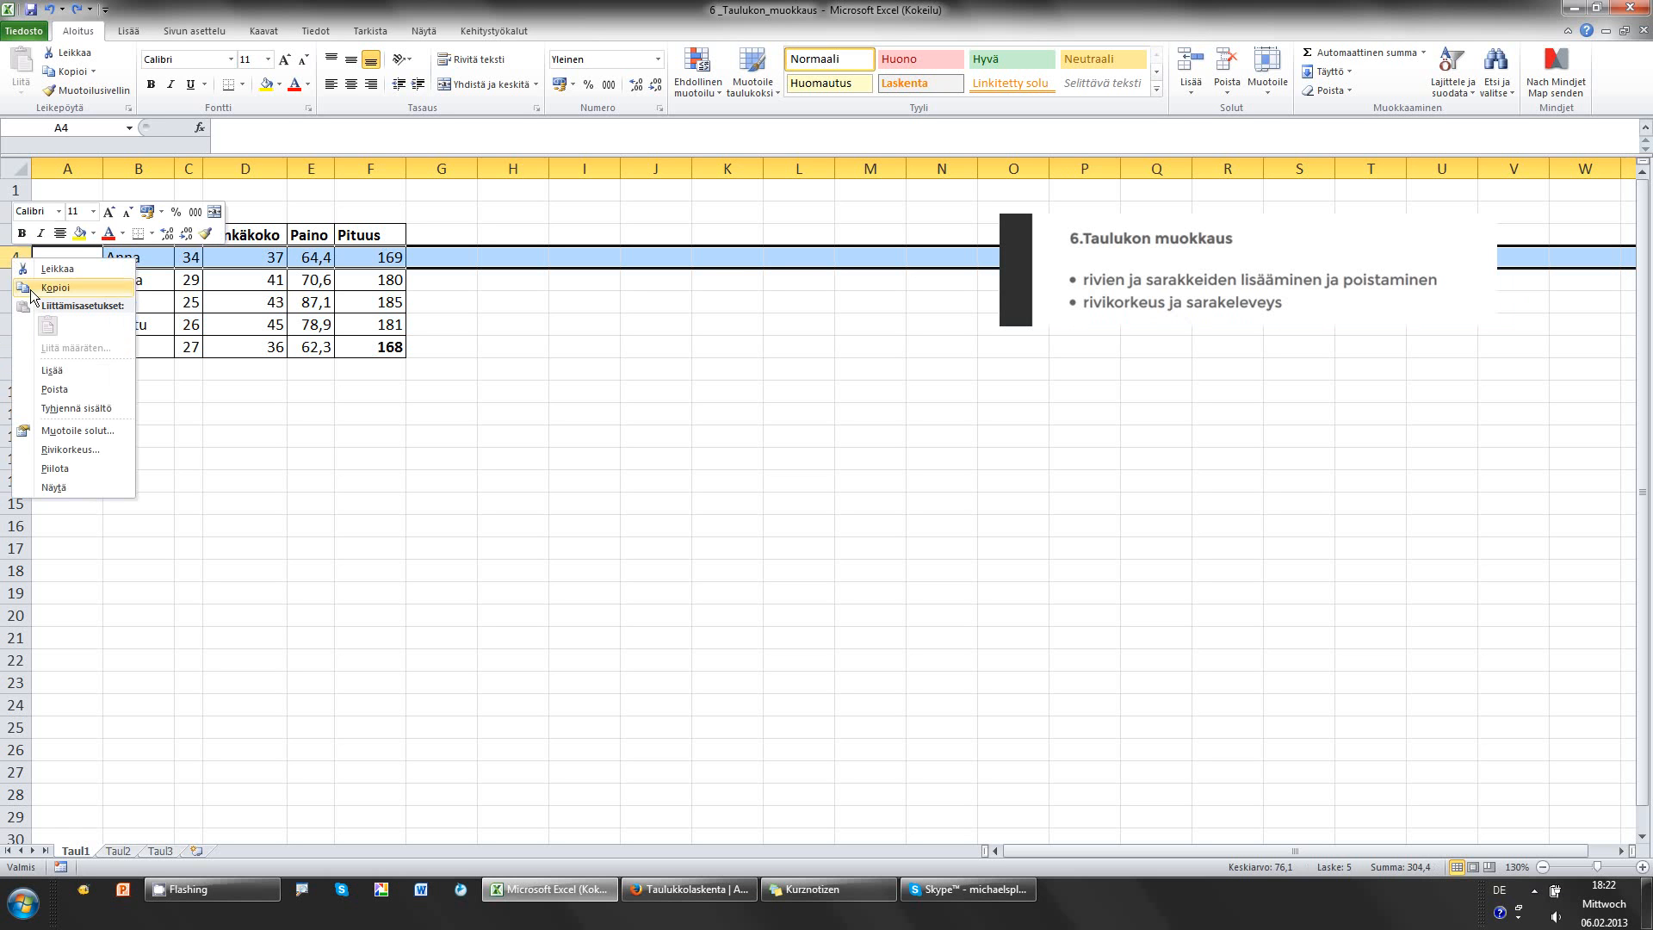
{"action": "left_click", "coordinate": [79, 450]}
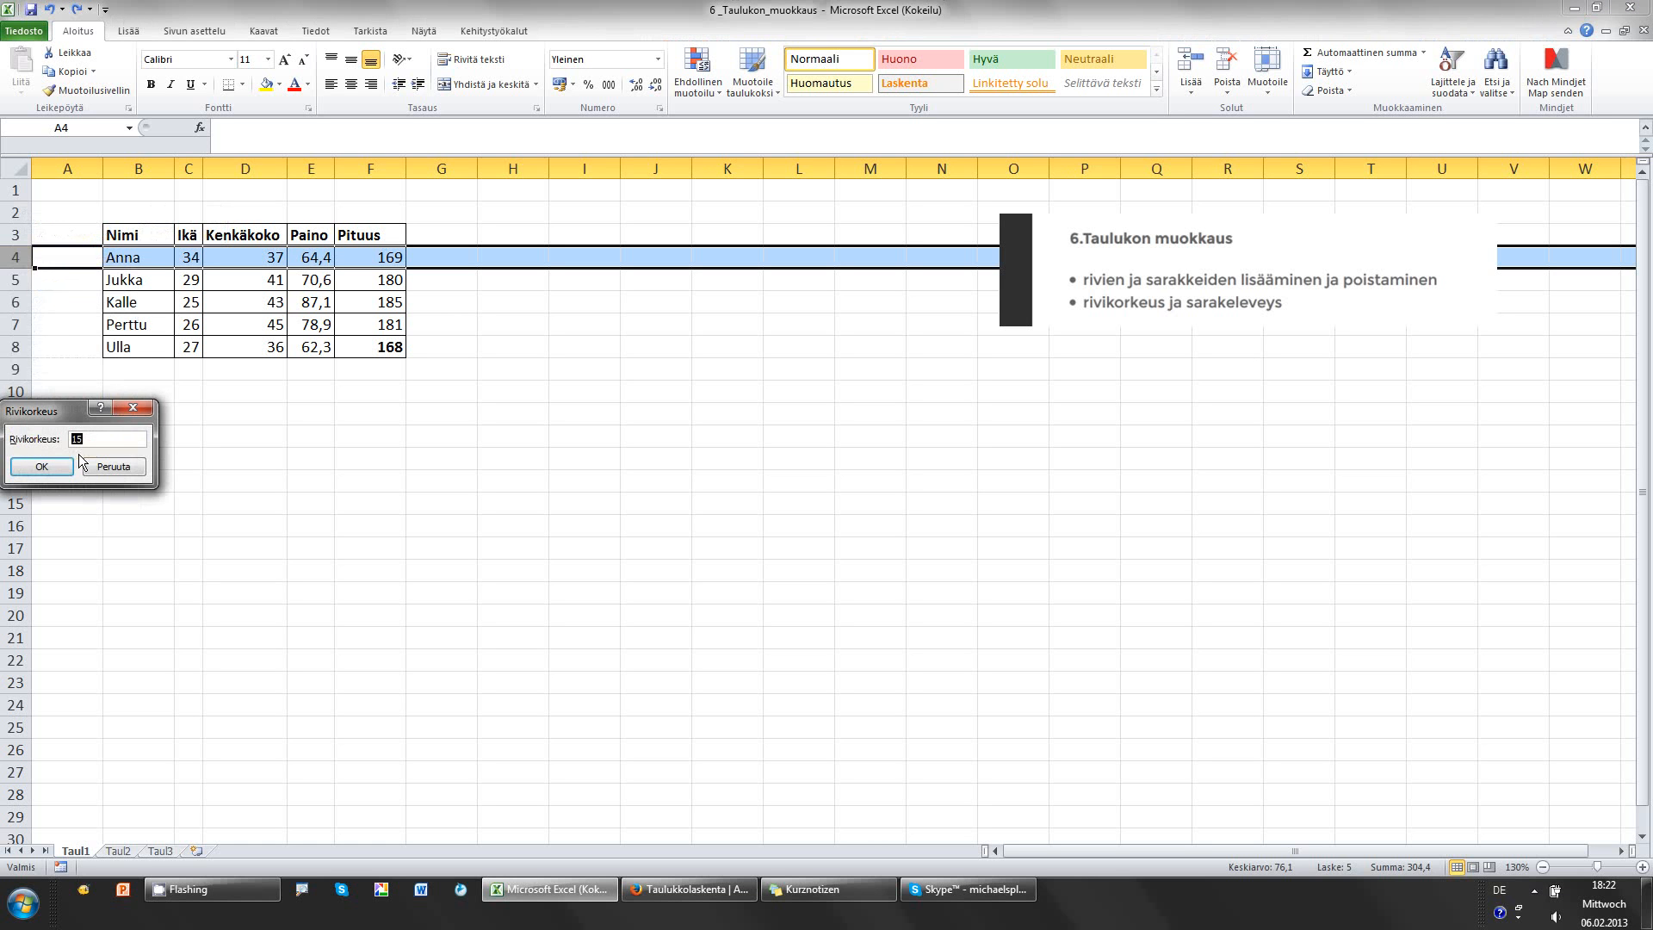
{"action": "left_click_drag", "start_coordinate": [59, 407], "coordinate": [219, 391]}
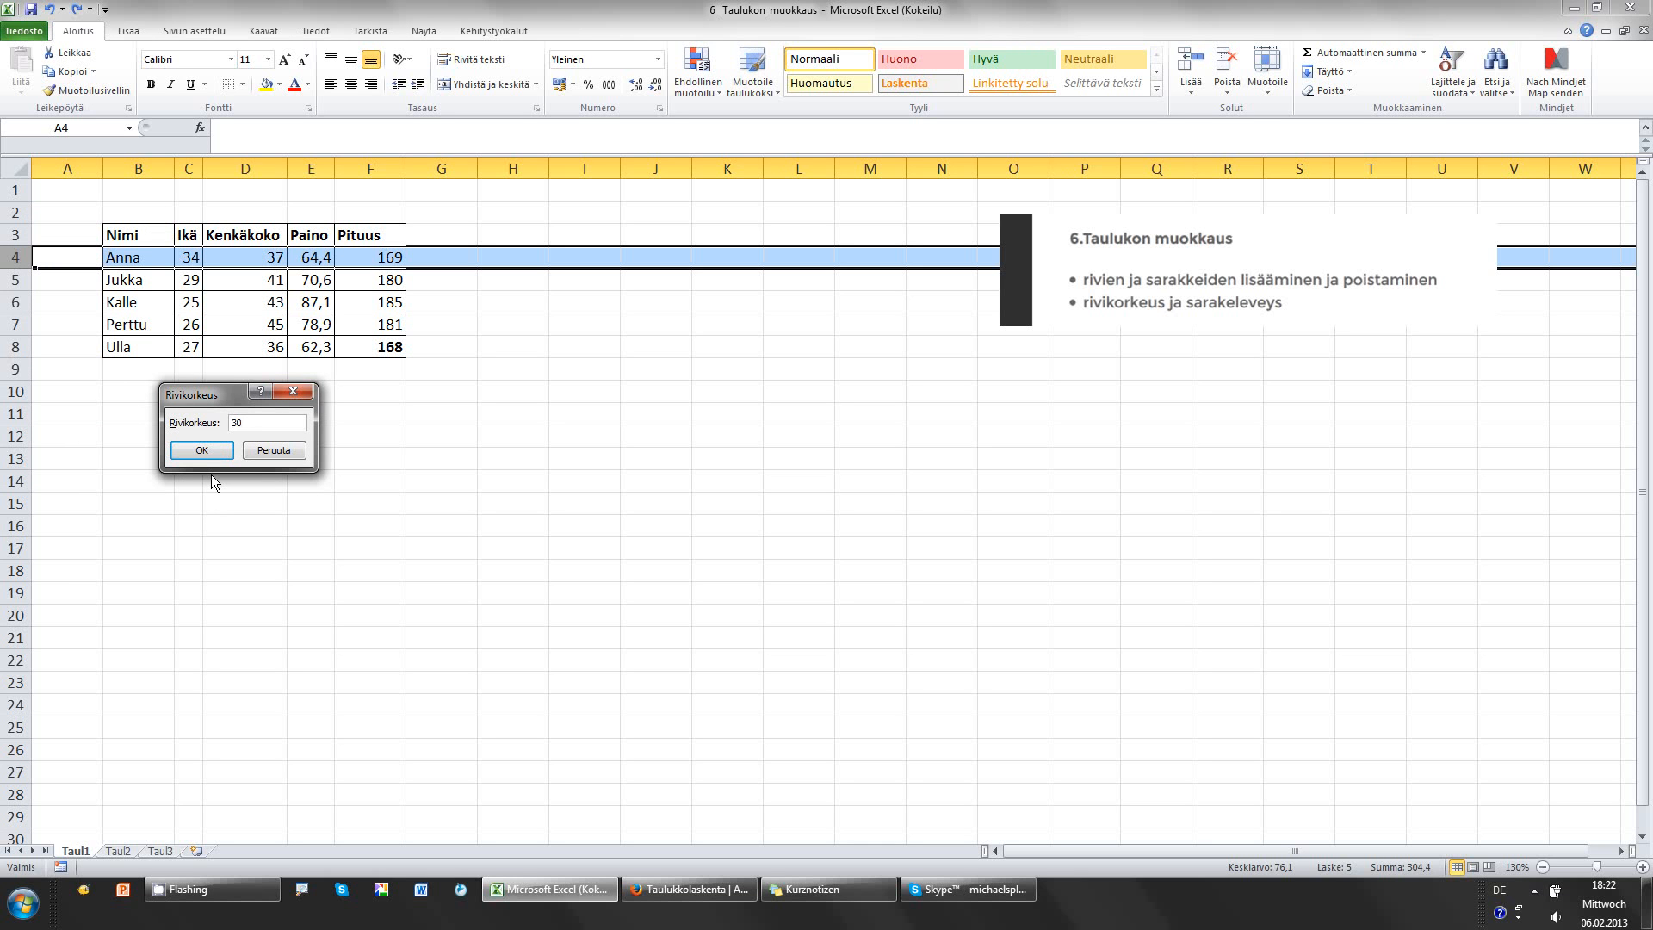
{"action": "key", "text": "Return"}
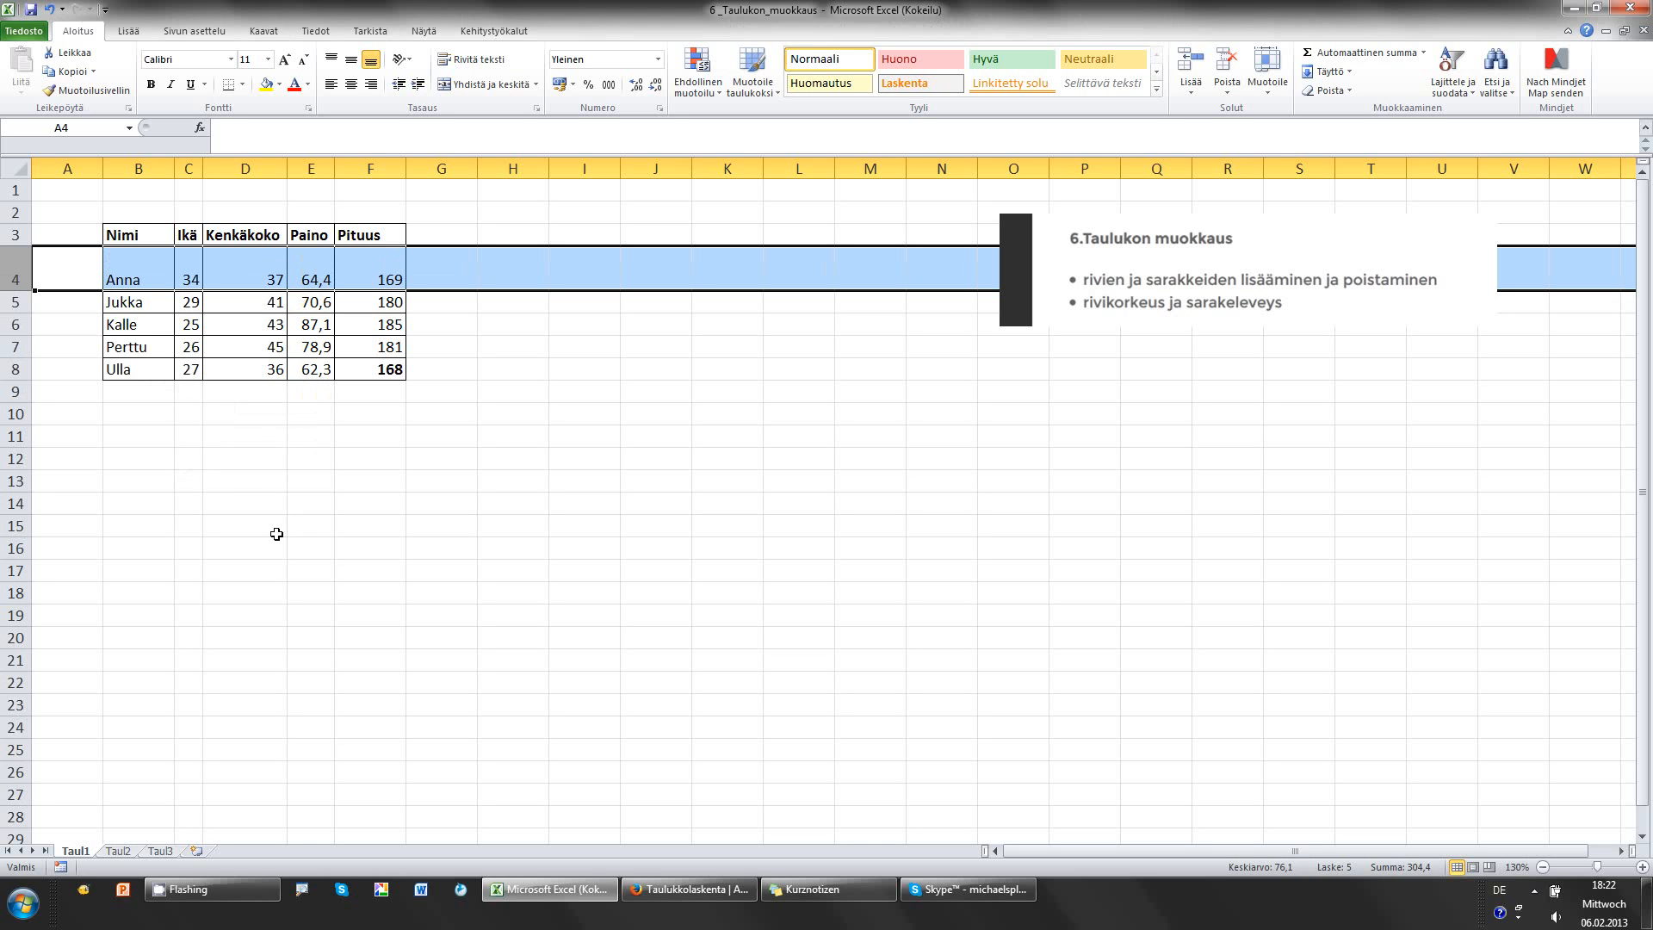
{"action": "left_click", "coordinate": [137, 463]}
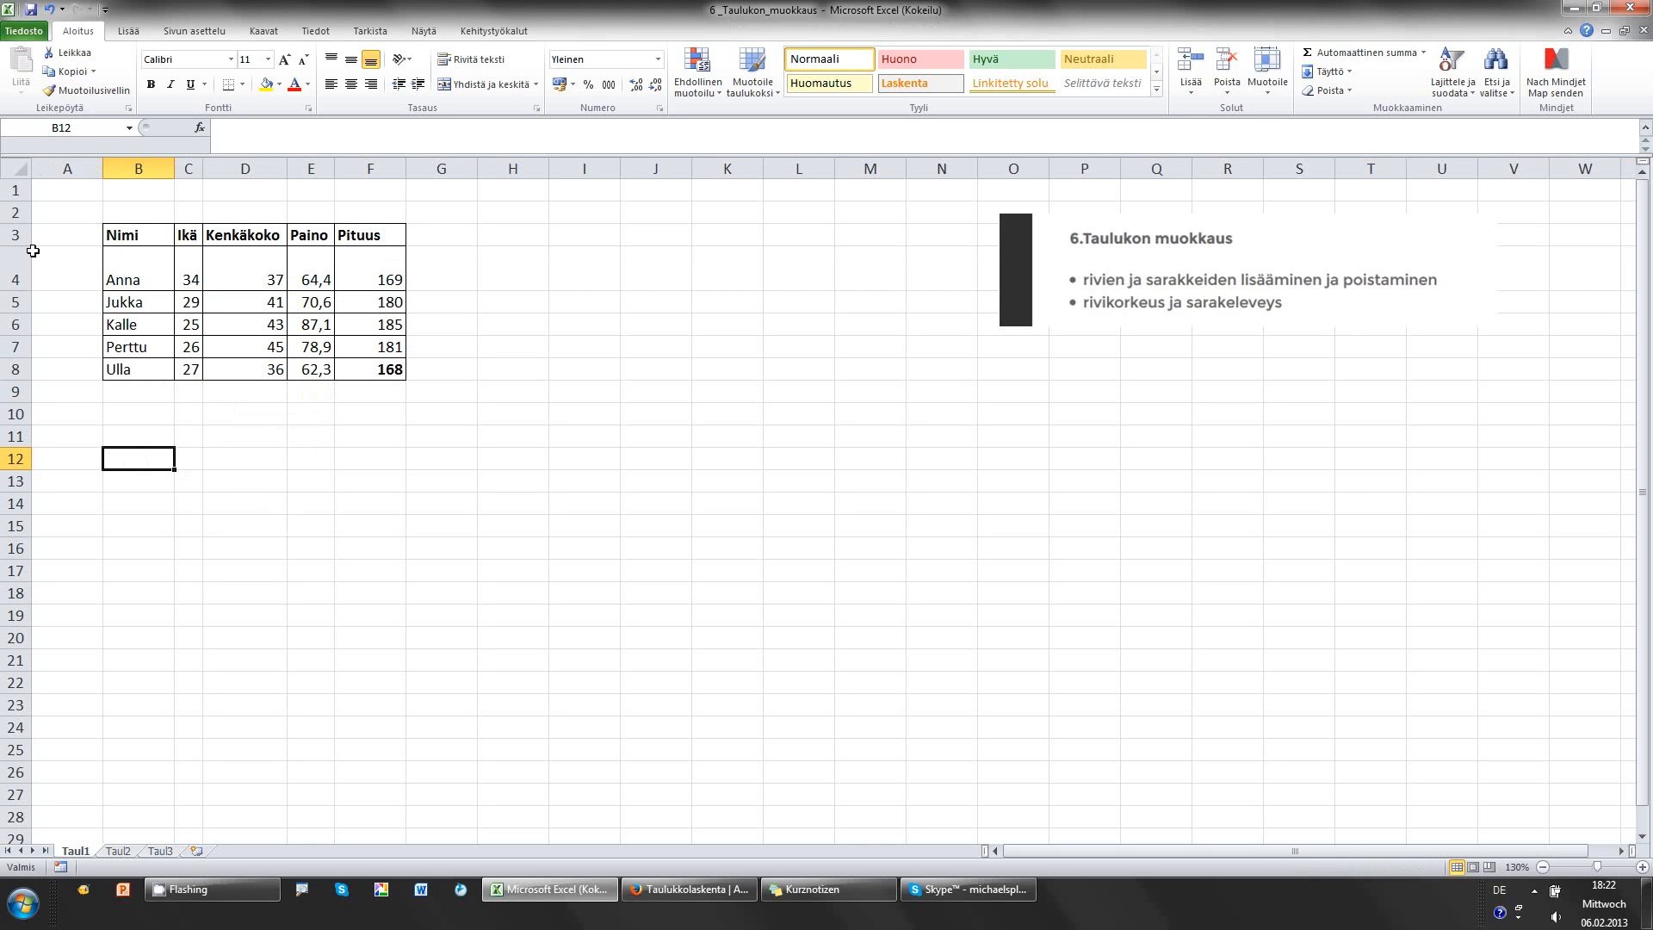
- Compare the height of row 4 with the heights of rows 5 to 8
{"action": "left_click", "coordinate": [17, 277]}
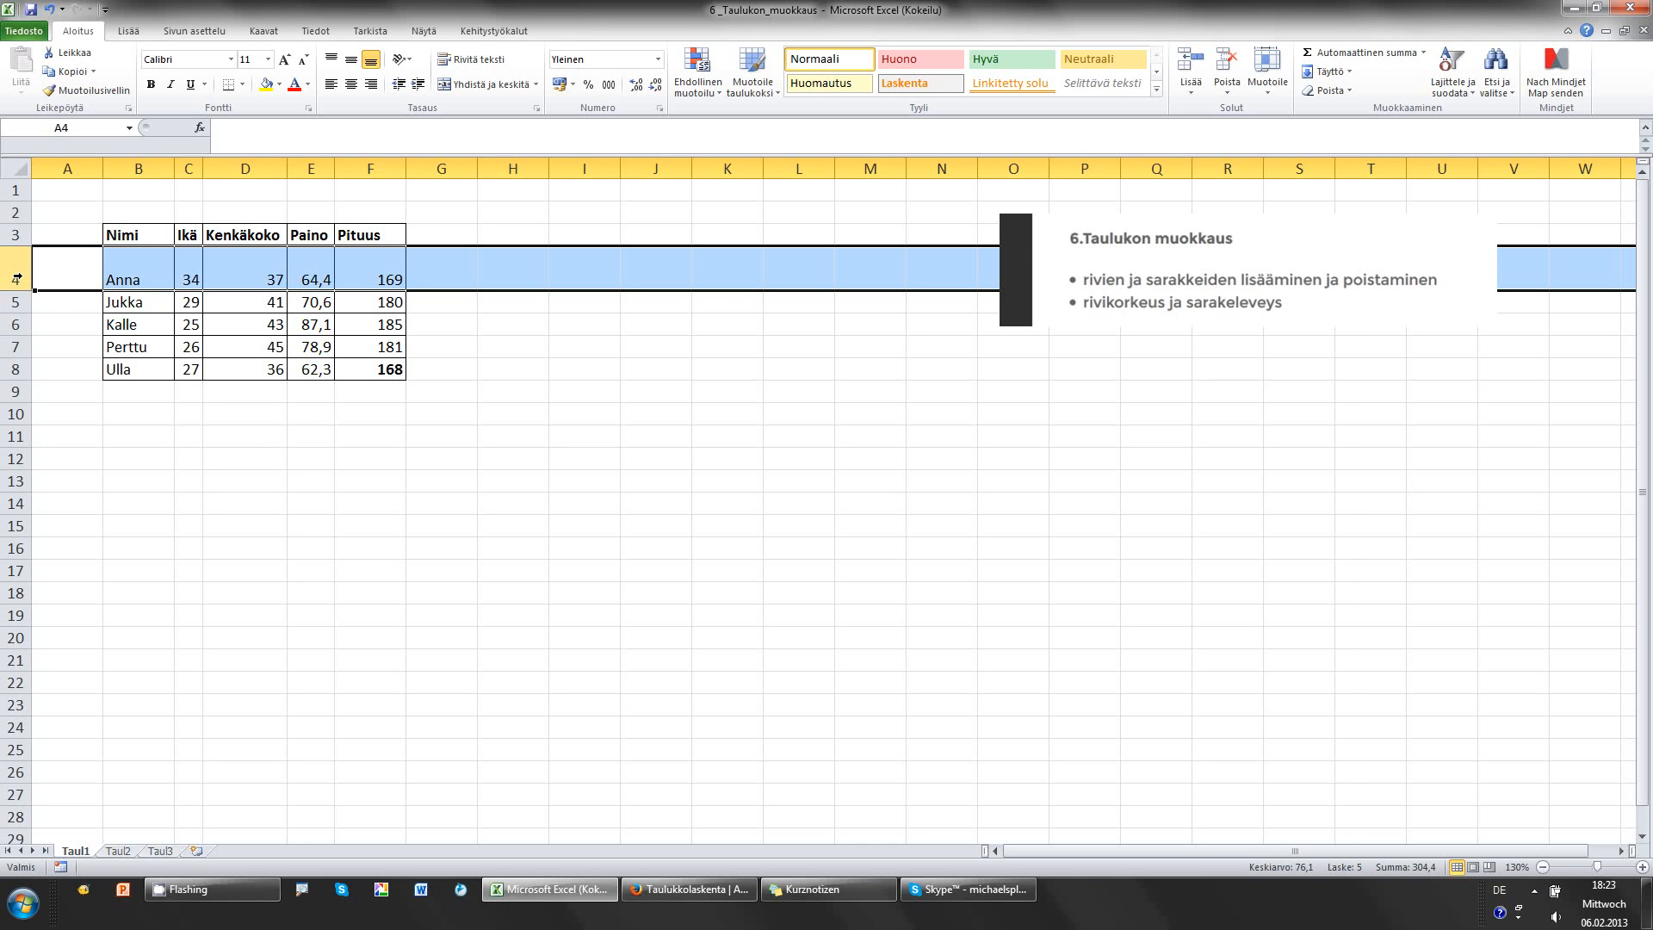
{"action": "left_click", "coordinate": [45, 301]}
{"action": "left_click", "coordinate": [43, 327]}
{"action": "left_click", "coordinate": [43, 372]}
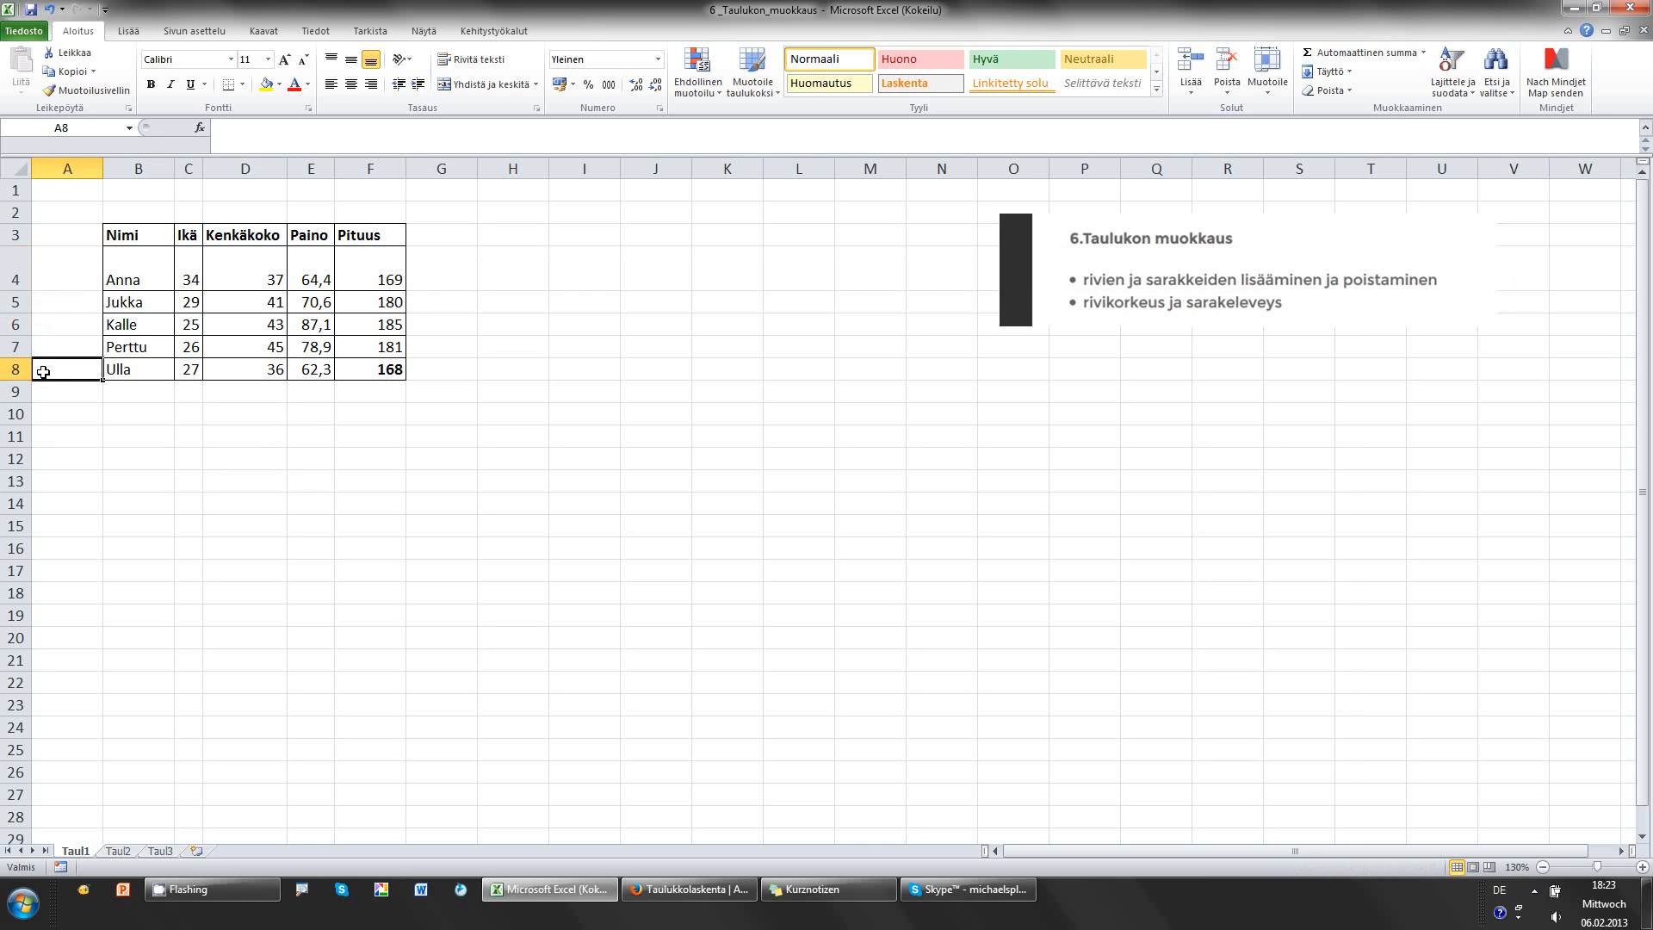
- Set the height of the table's data rows 4 to 8 to 45
{"action": "left_click_drag", "start_coordinate": [11, 261], "coordinate": [4, 365]}
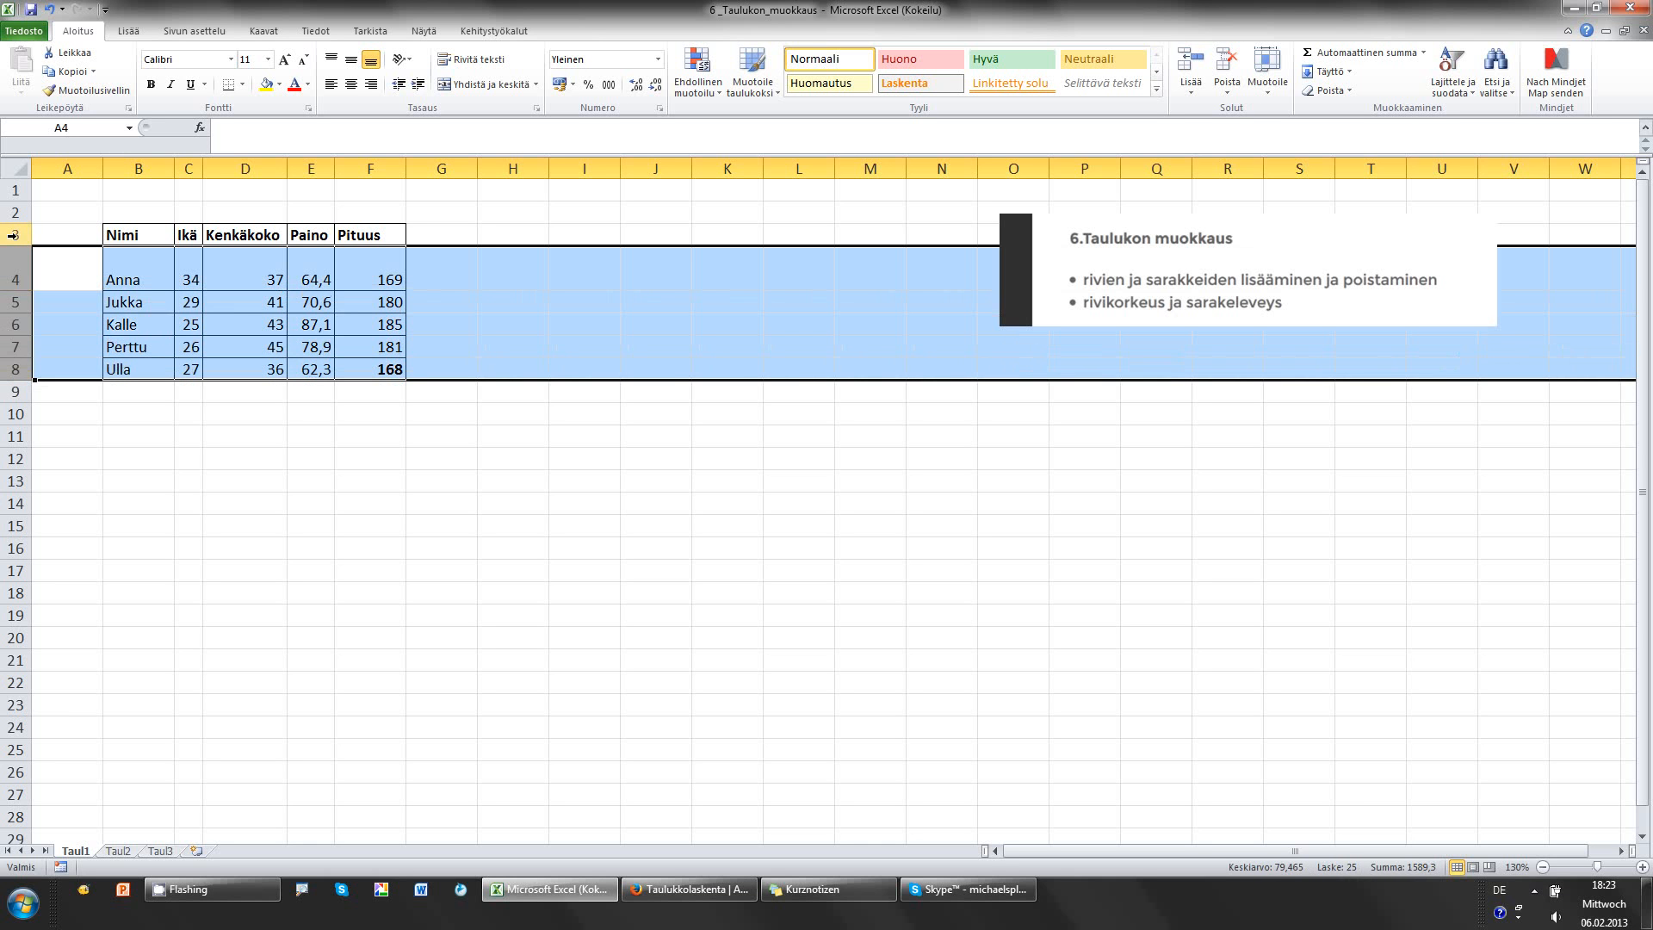
{"action": "right_click", "coordinate": [9, 302]}
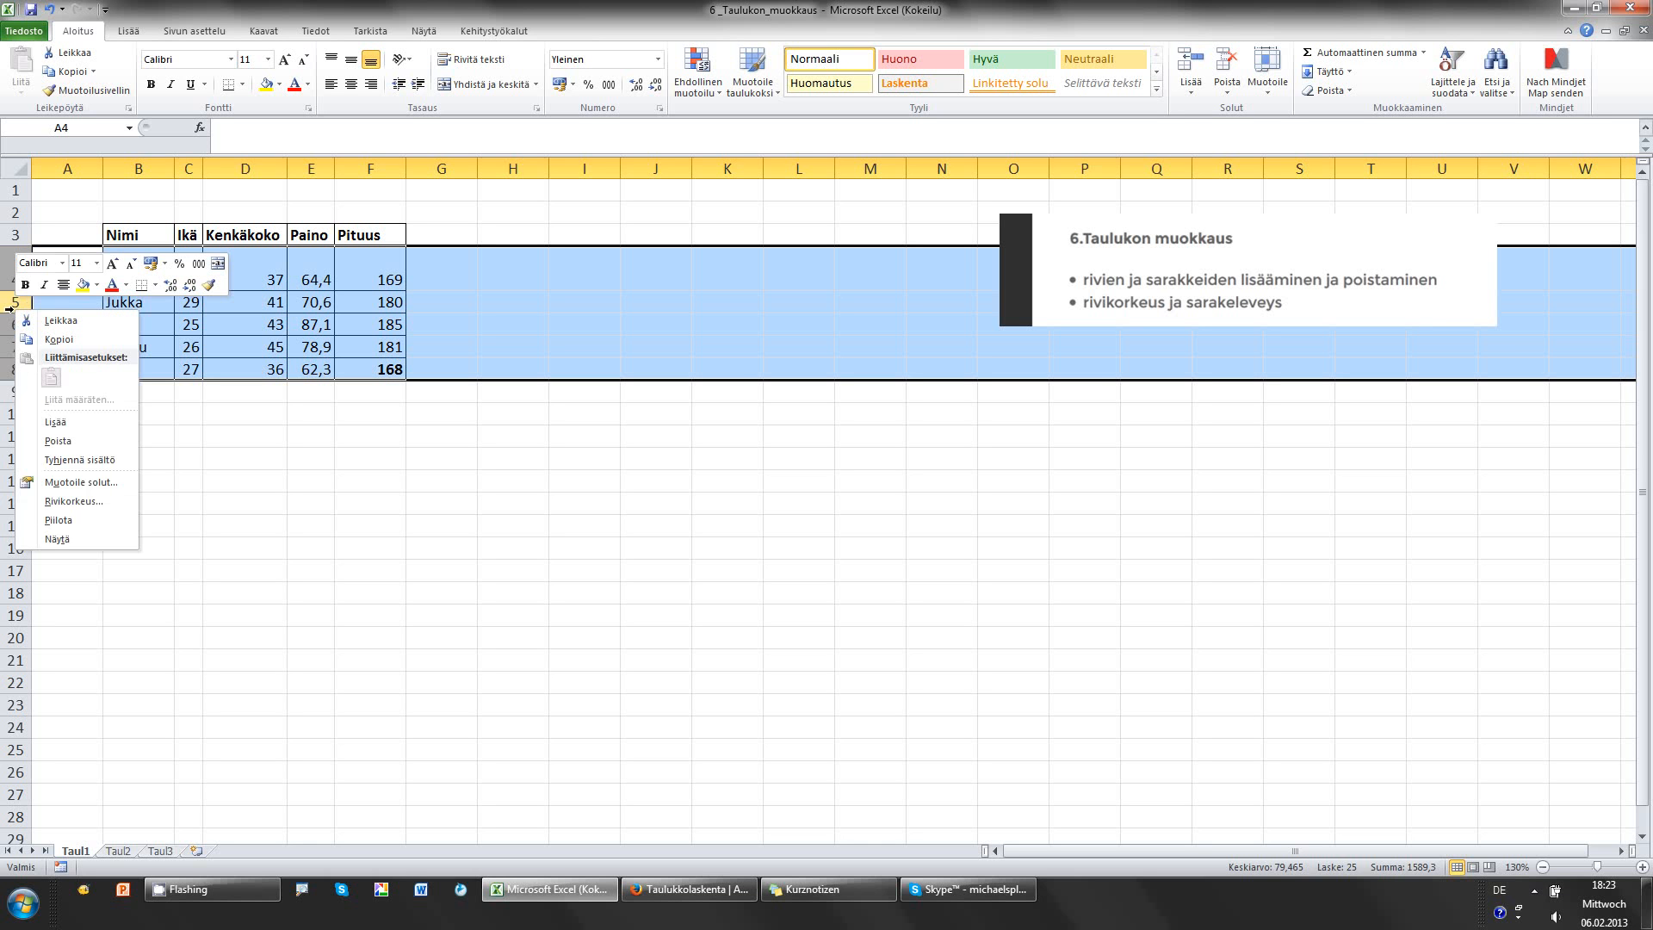
{"action": "left_click", "coordinate": [100, 501]}
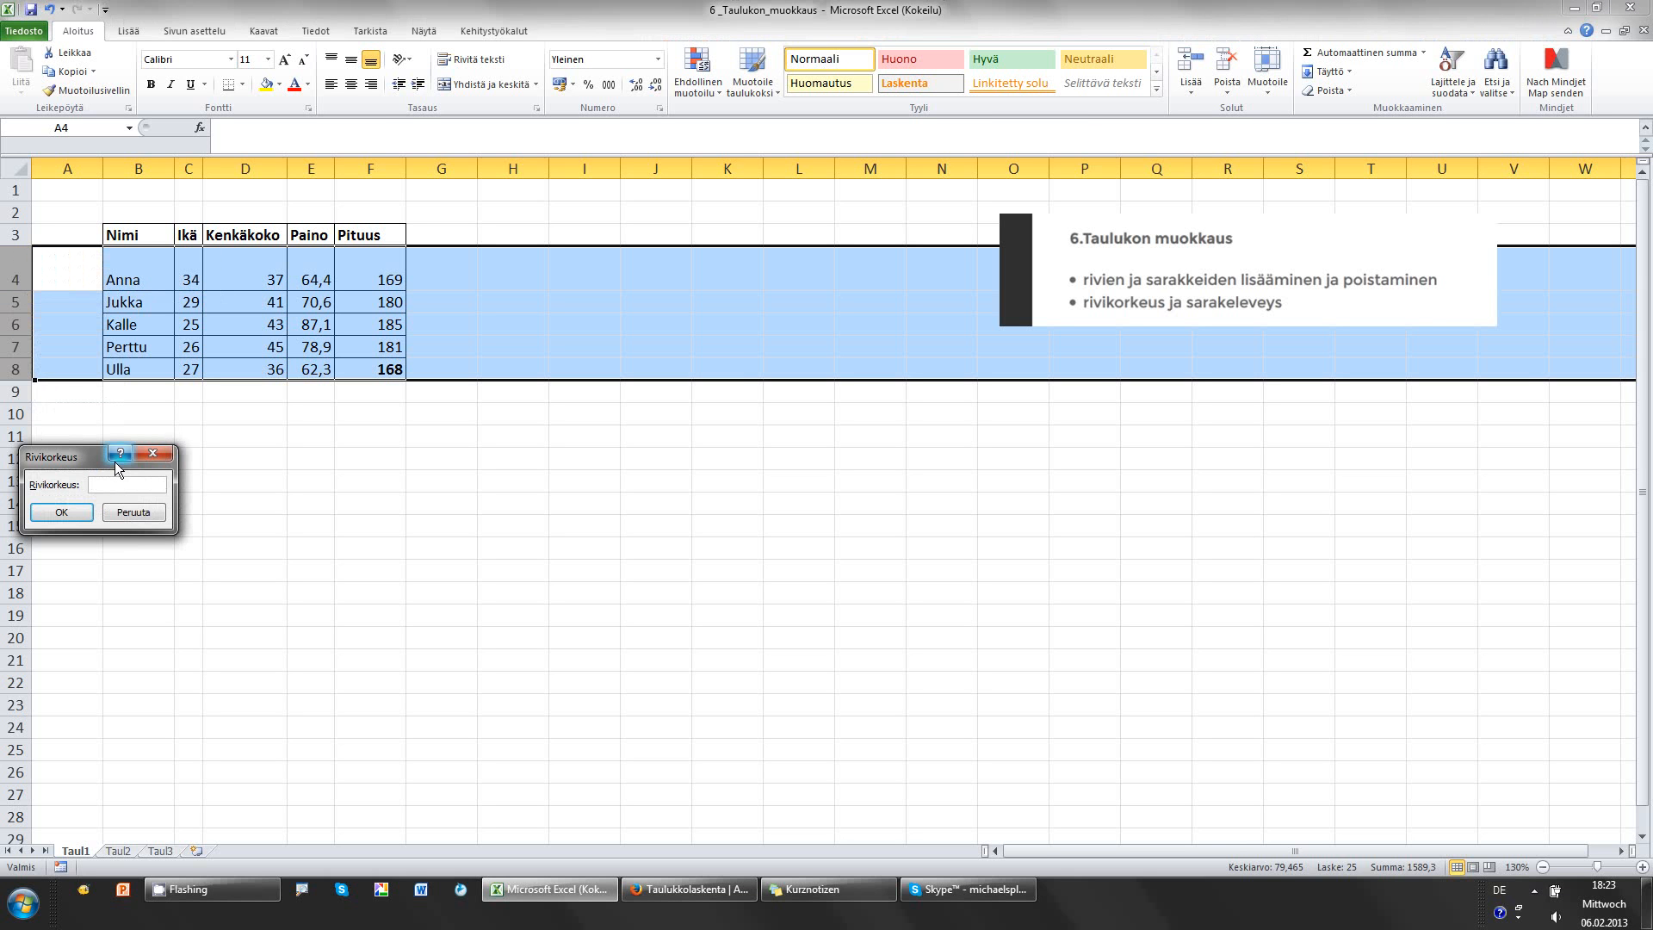
{"action": "type", "text": "45"}
{"action": "key", "text": "Return"}
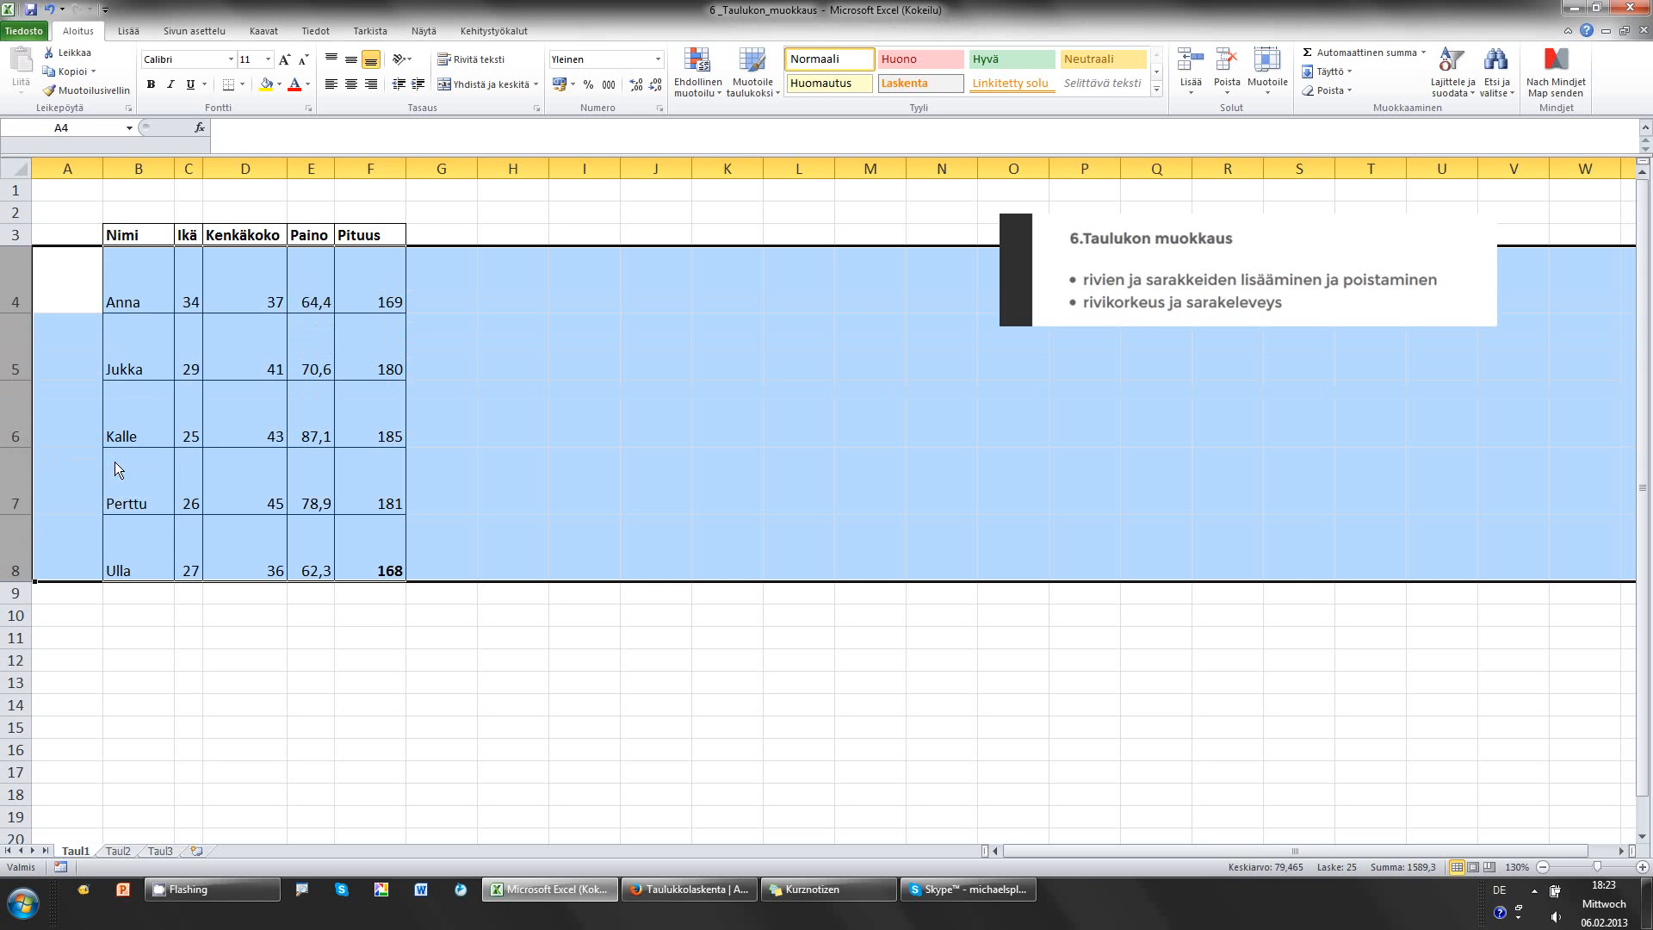
{"action": "left_click", "coordinate": [260, 646]}
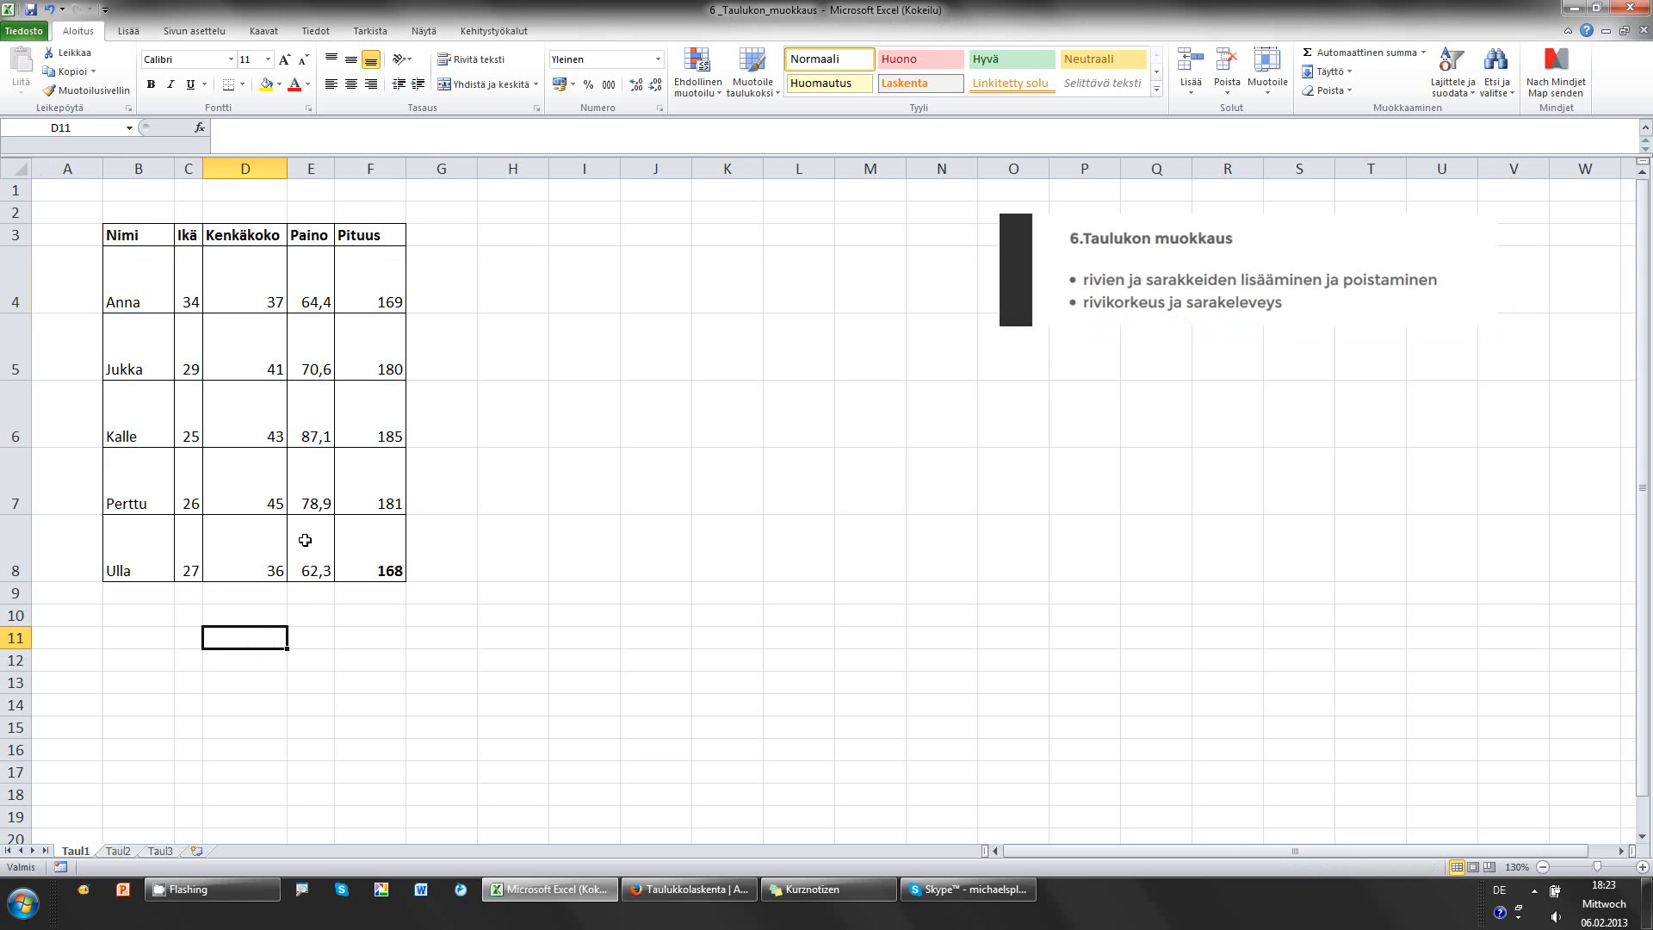
- Set the height of rows 4 to 8 to 15
{"action": "left_click_drag", "start_coordinate": [26, 268], "coordinate": [16, 559]}
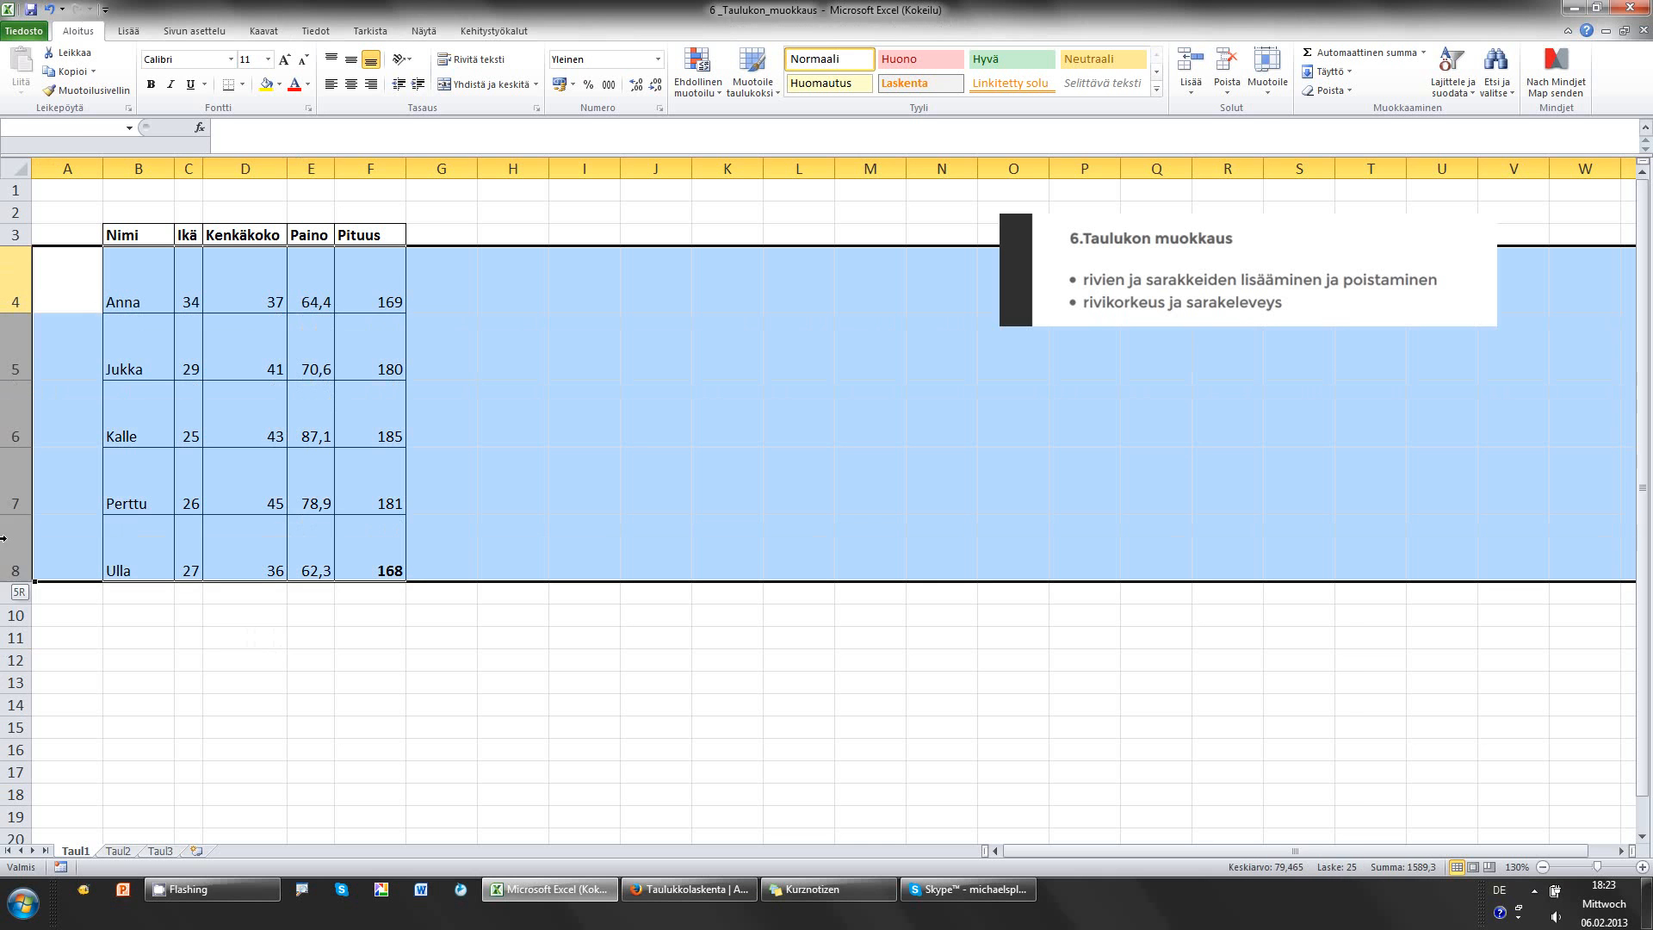
{"action": "left_click", "coordinate": [188, 616]}
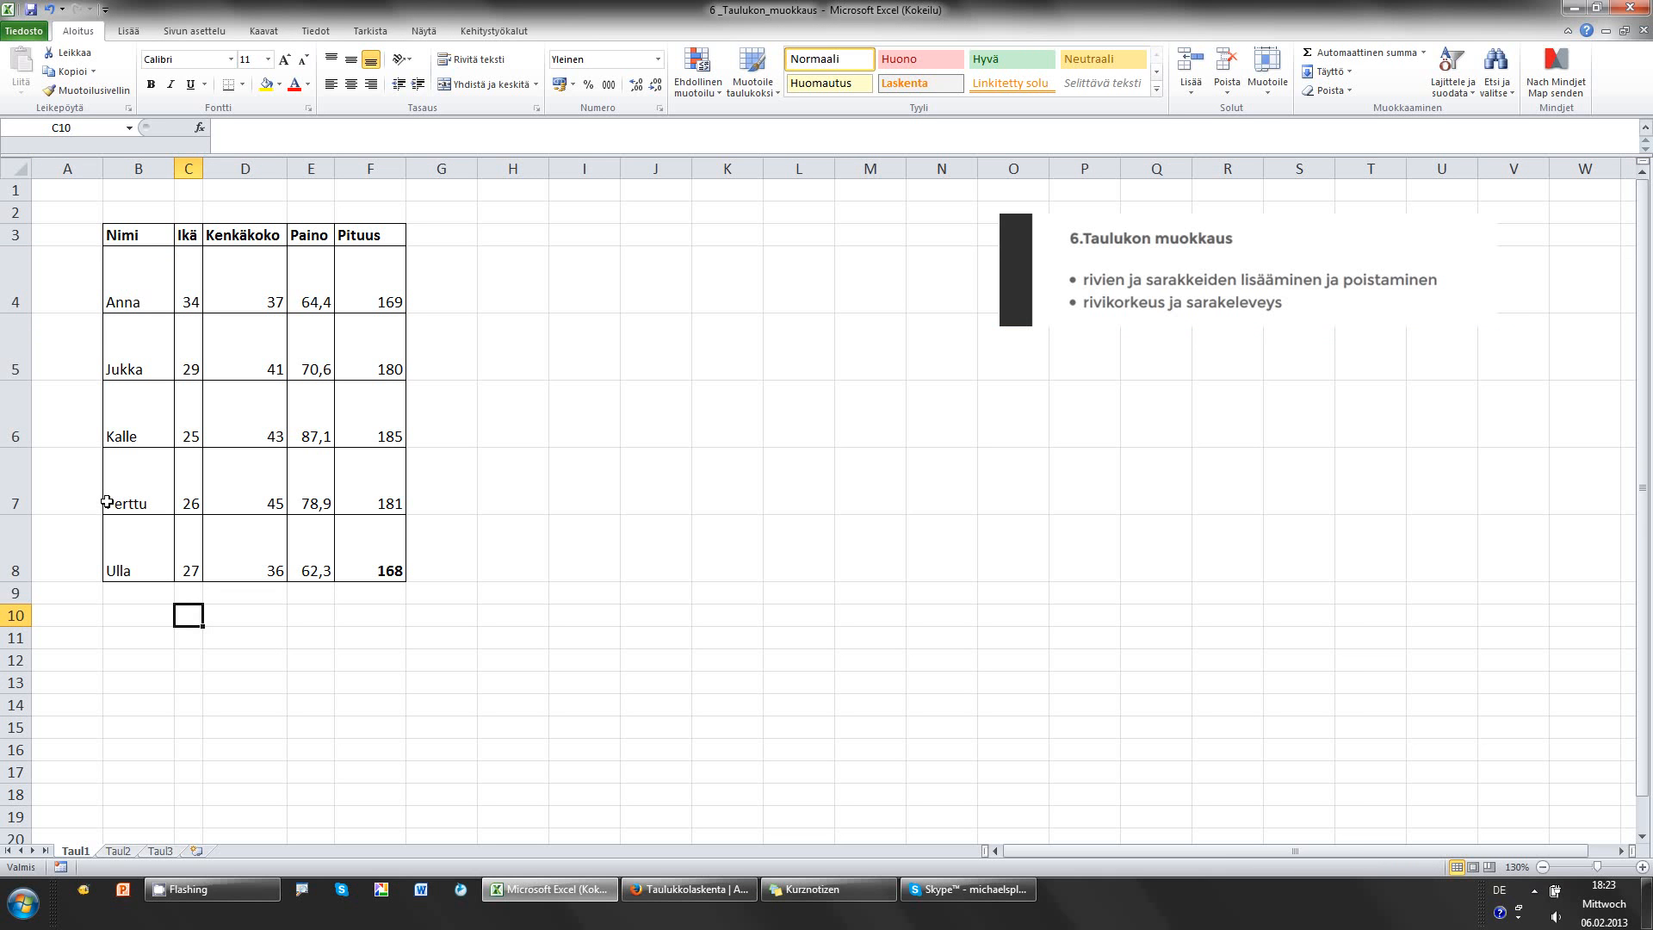
{"action": "left_click", "coordinate": [11, 282]}
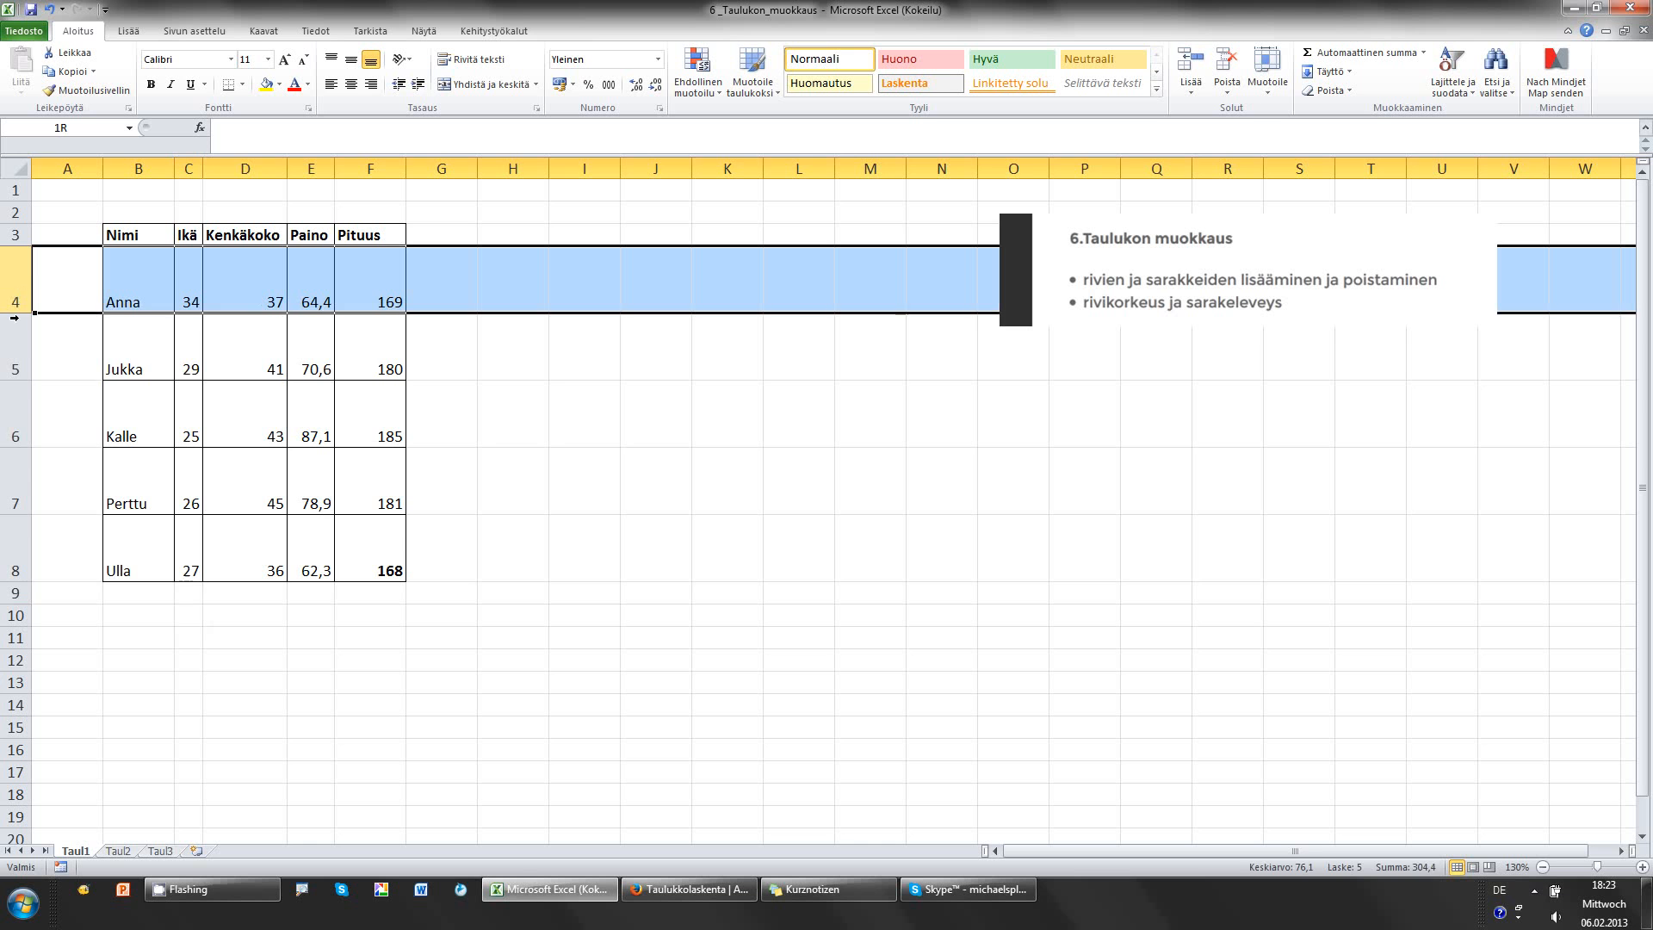
{"action": "left_click_drag", "start_coordinate": [13, 317], "coordinate": [14, 551]}
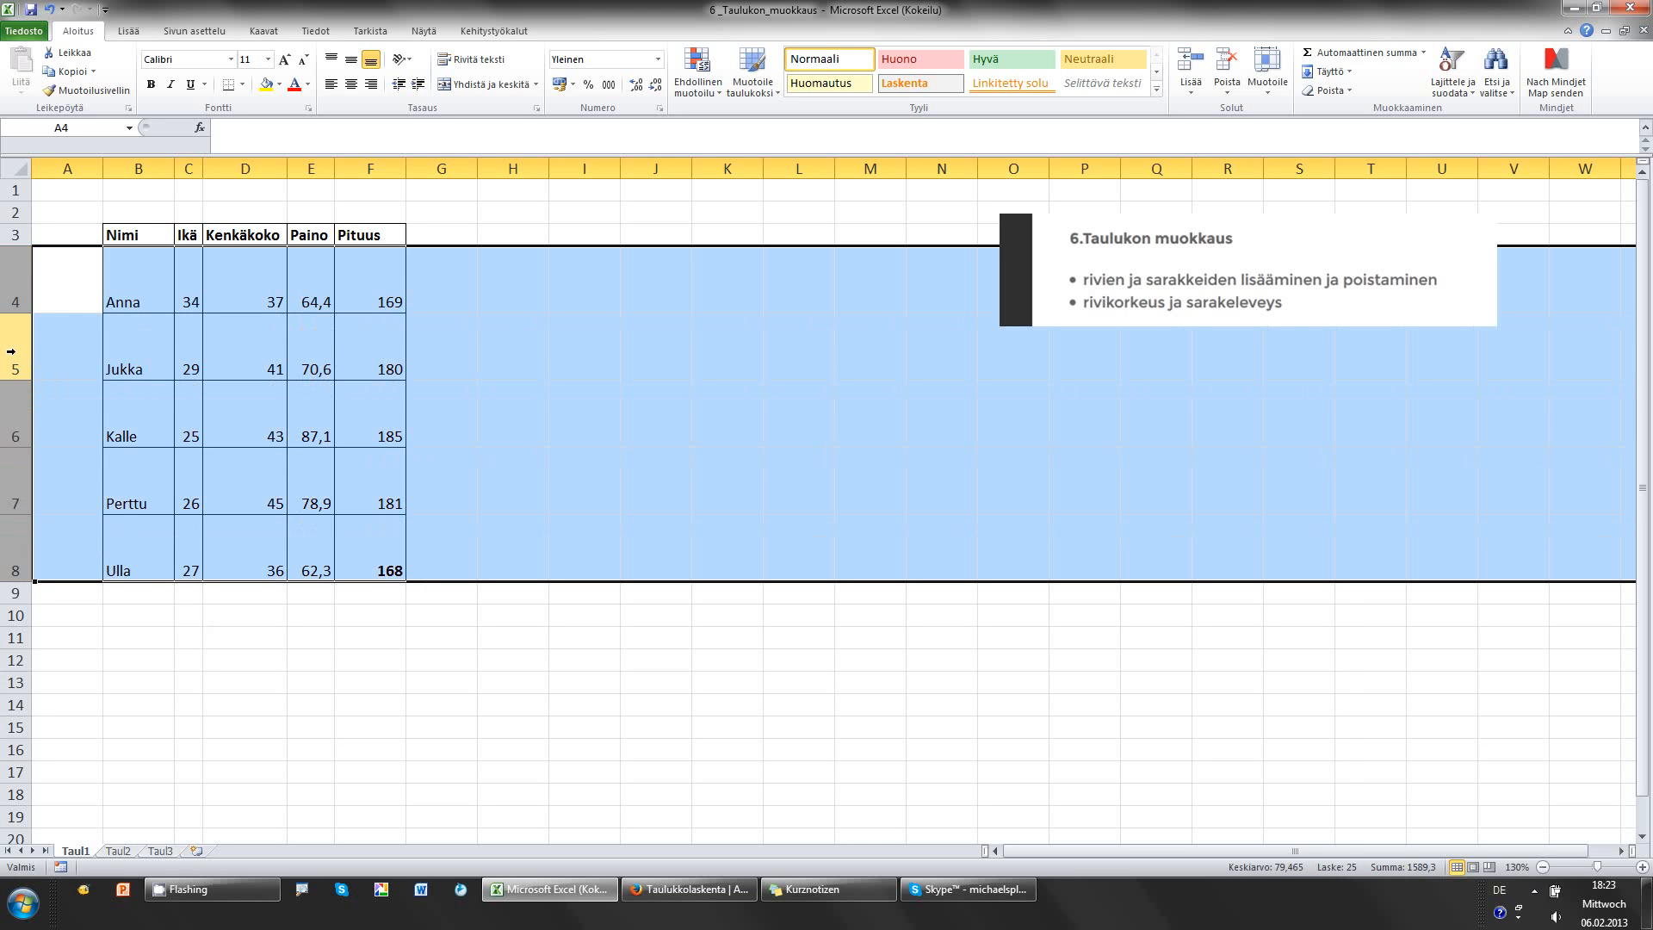
{"action": "right_click", "coordinate": [12, 351]}
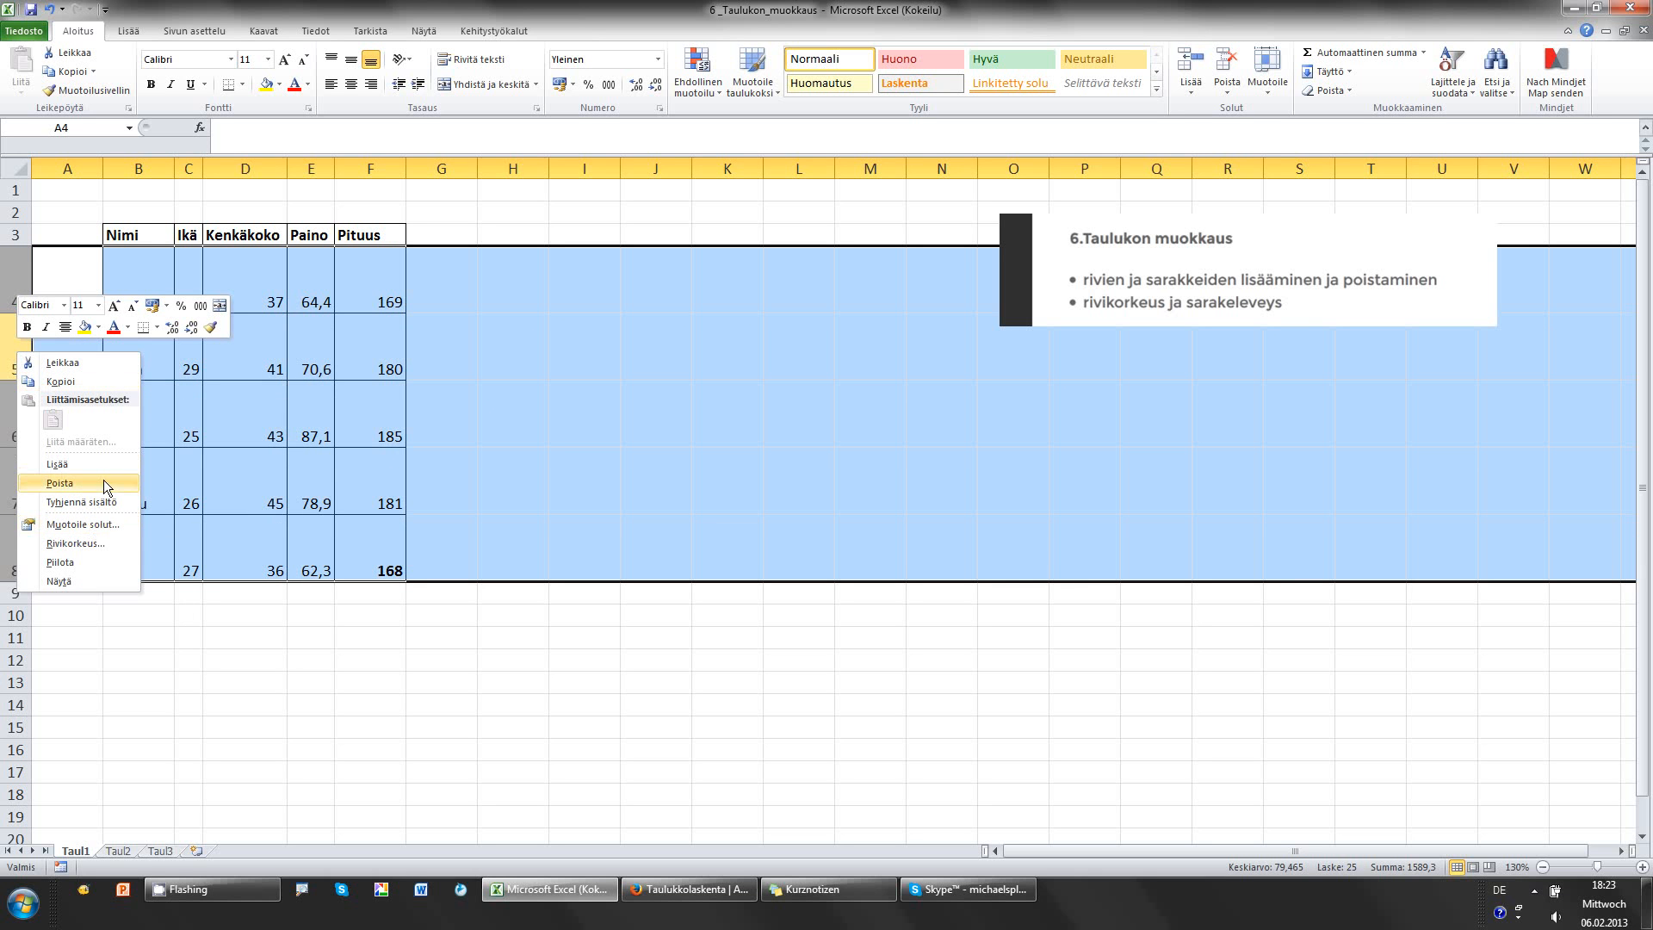
{"action": "left_click", "coordinate": [97, 544]}
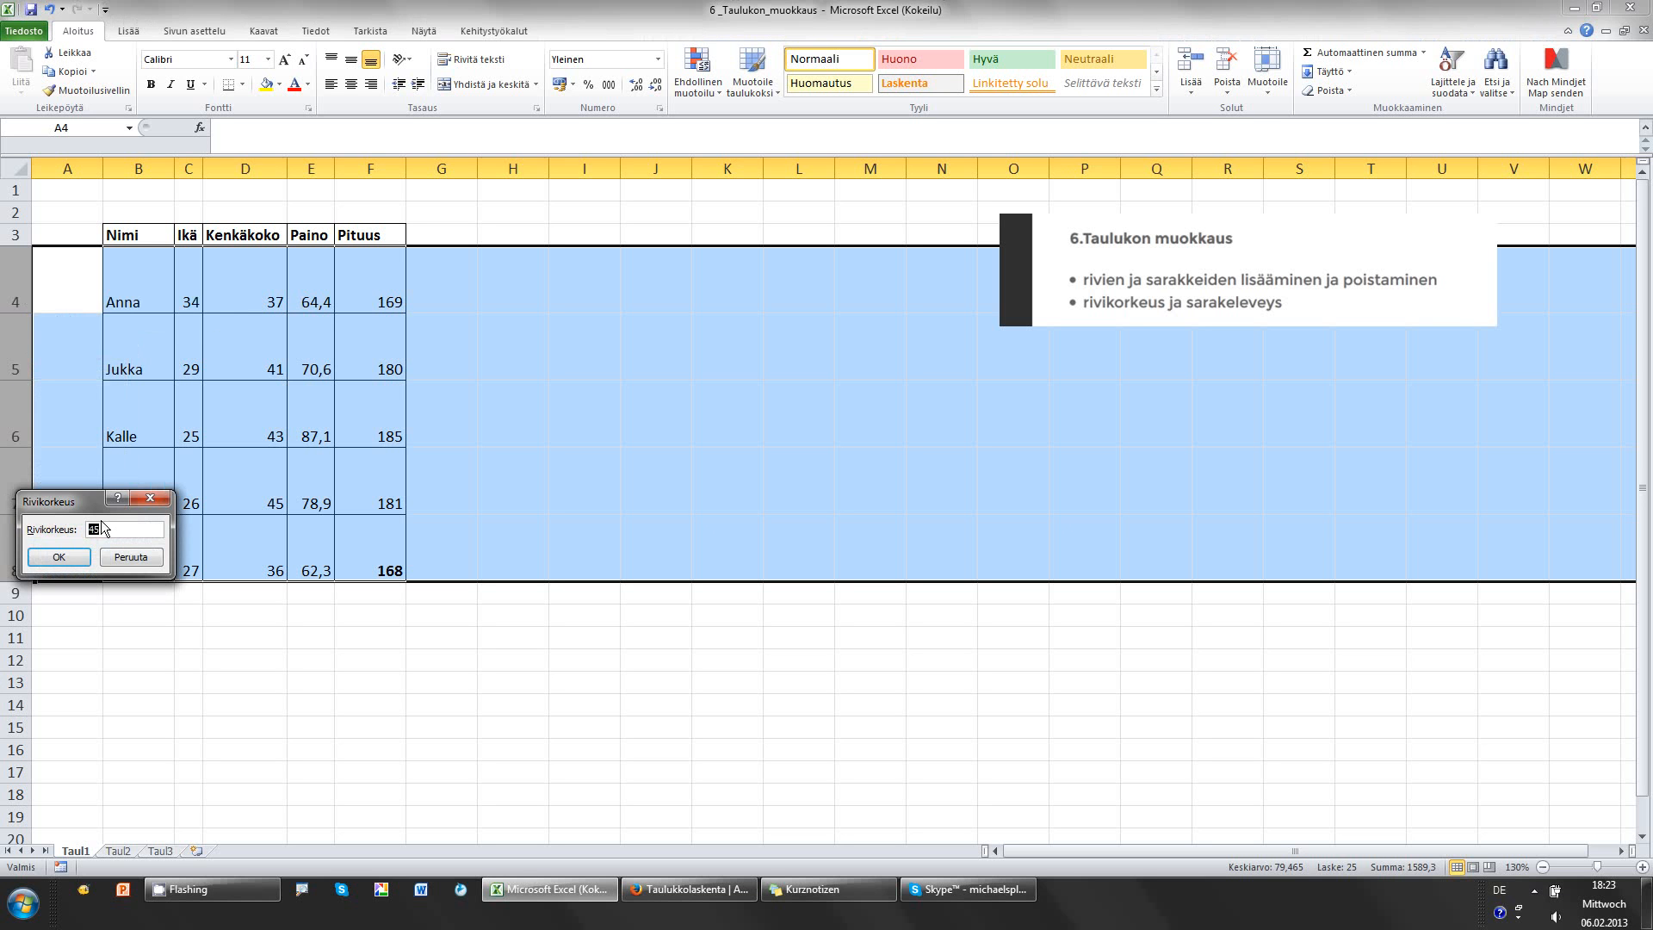
{"action": "type", "text": "15"}
{"action": "key", "text": "Return"}
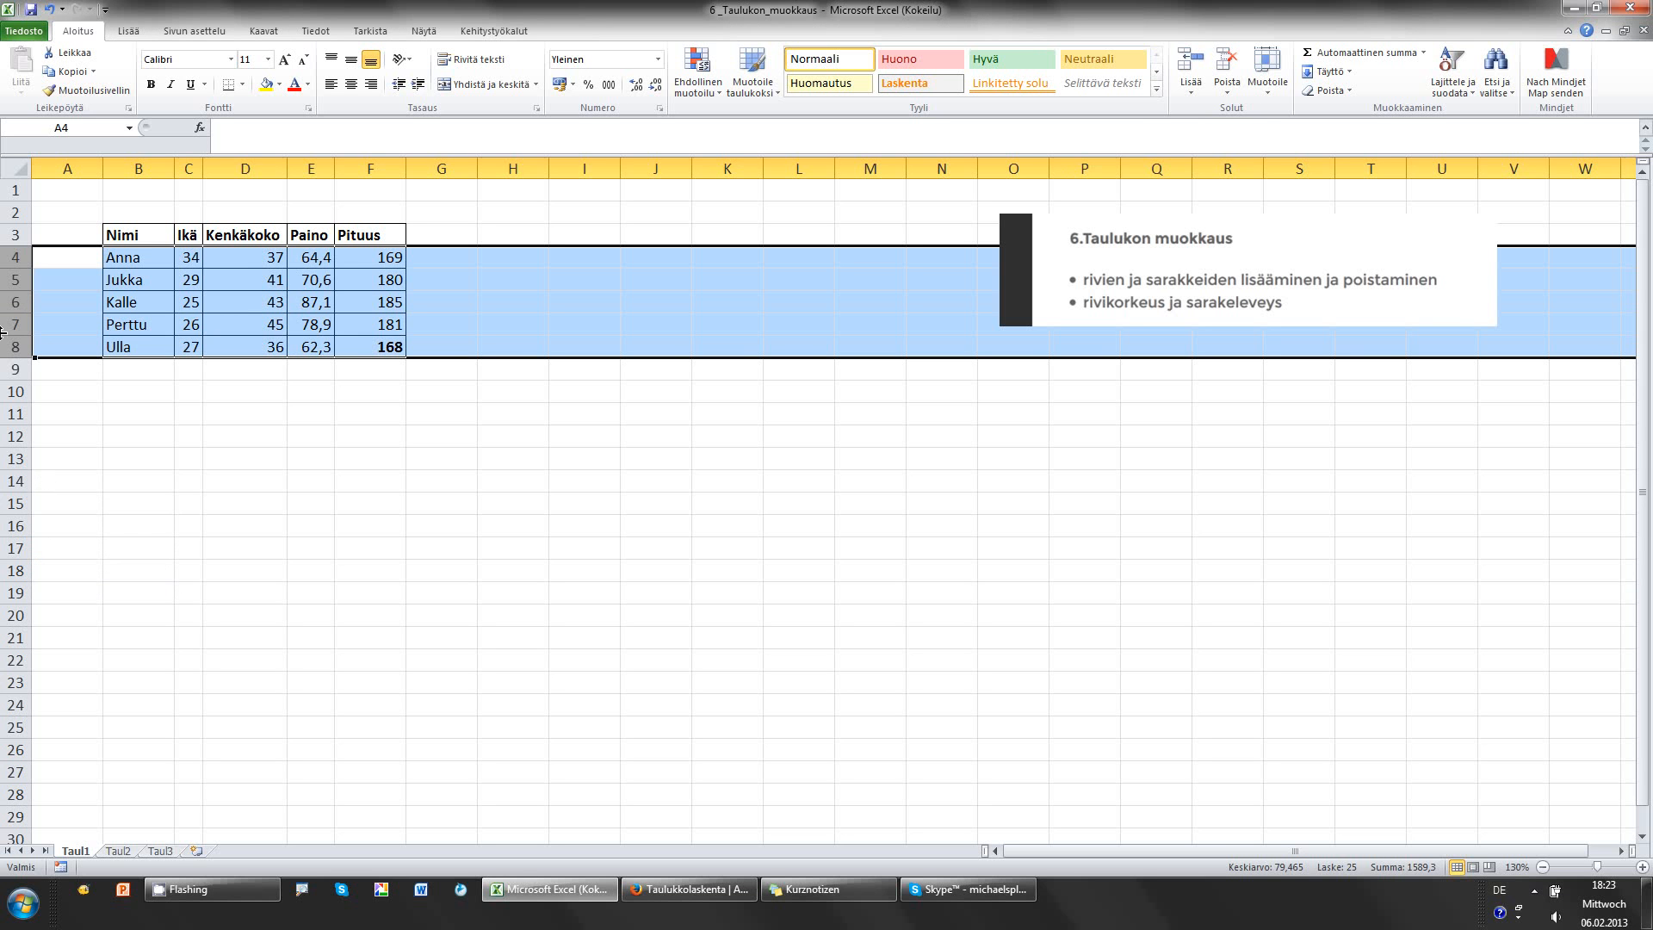
{"action": "left_click", "coordinate": [257, 382]}
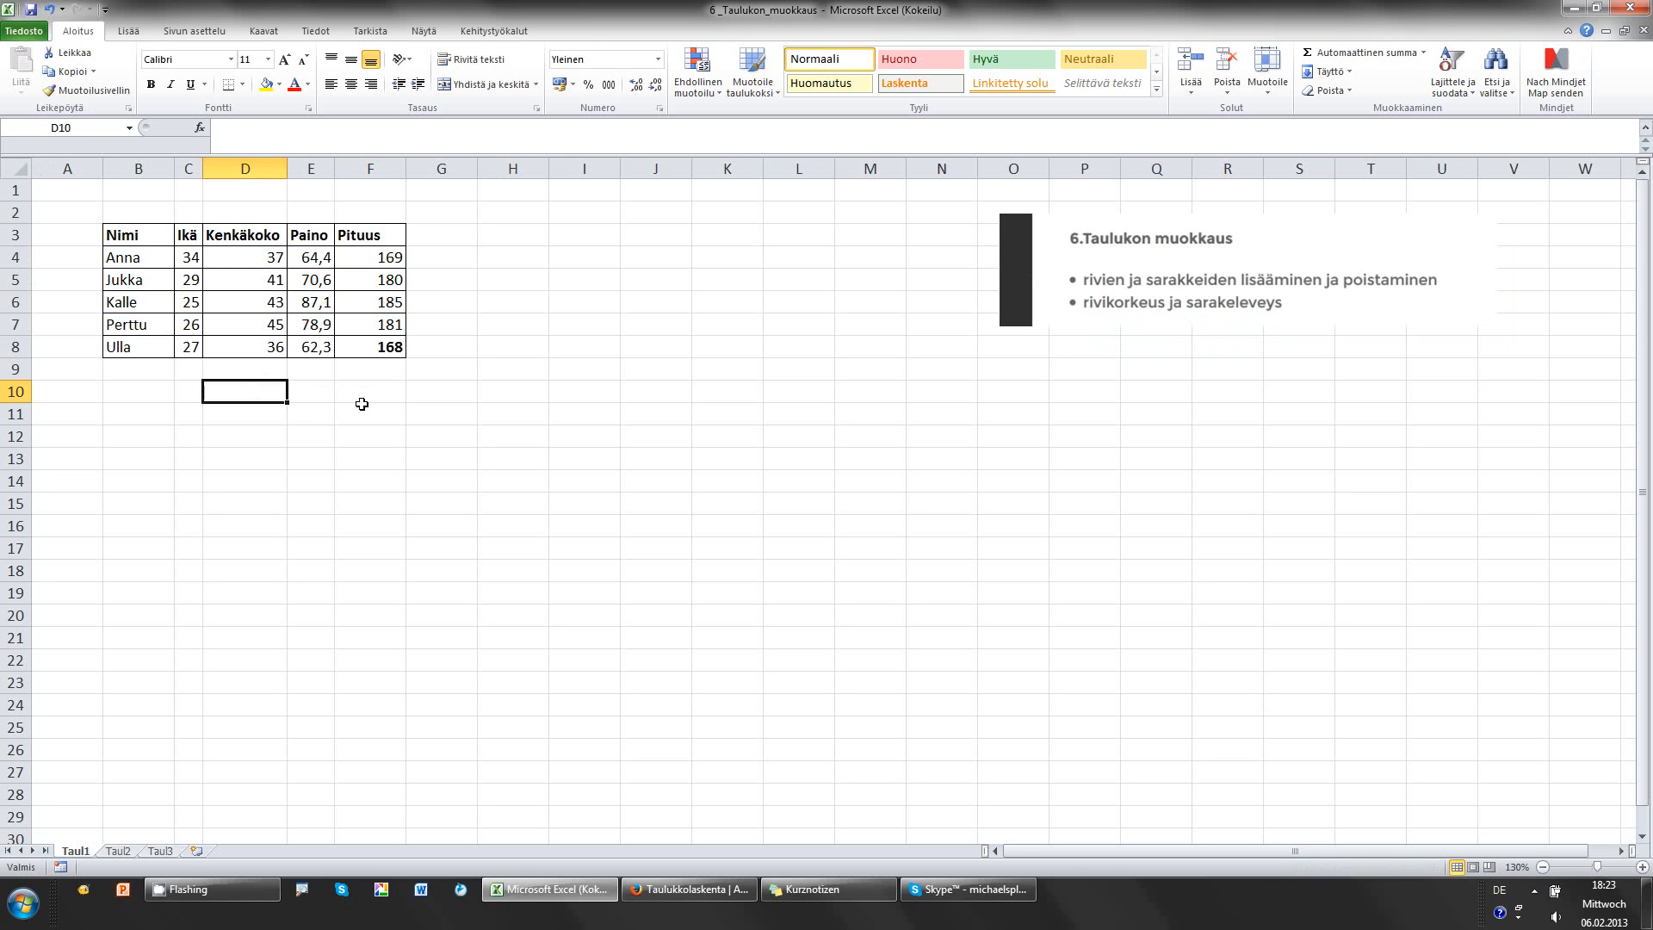
- Remove the bold formatting from cell F8, the last value in the Pituus column
{"action": "left_click", "coordinate": [370, 348]}
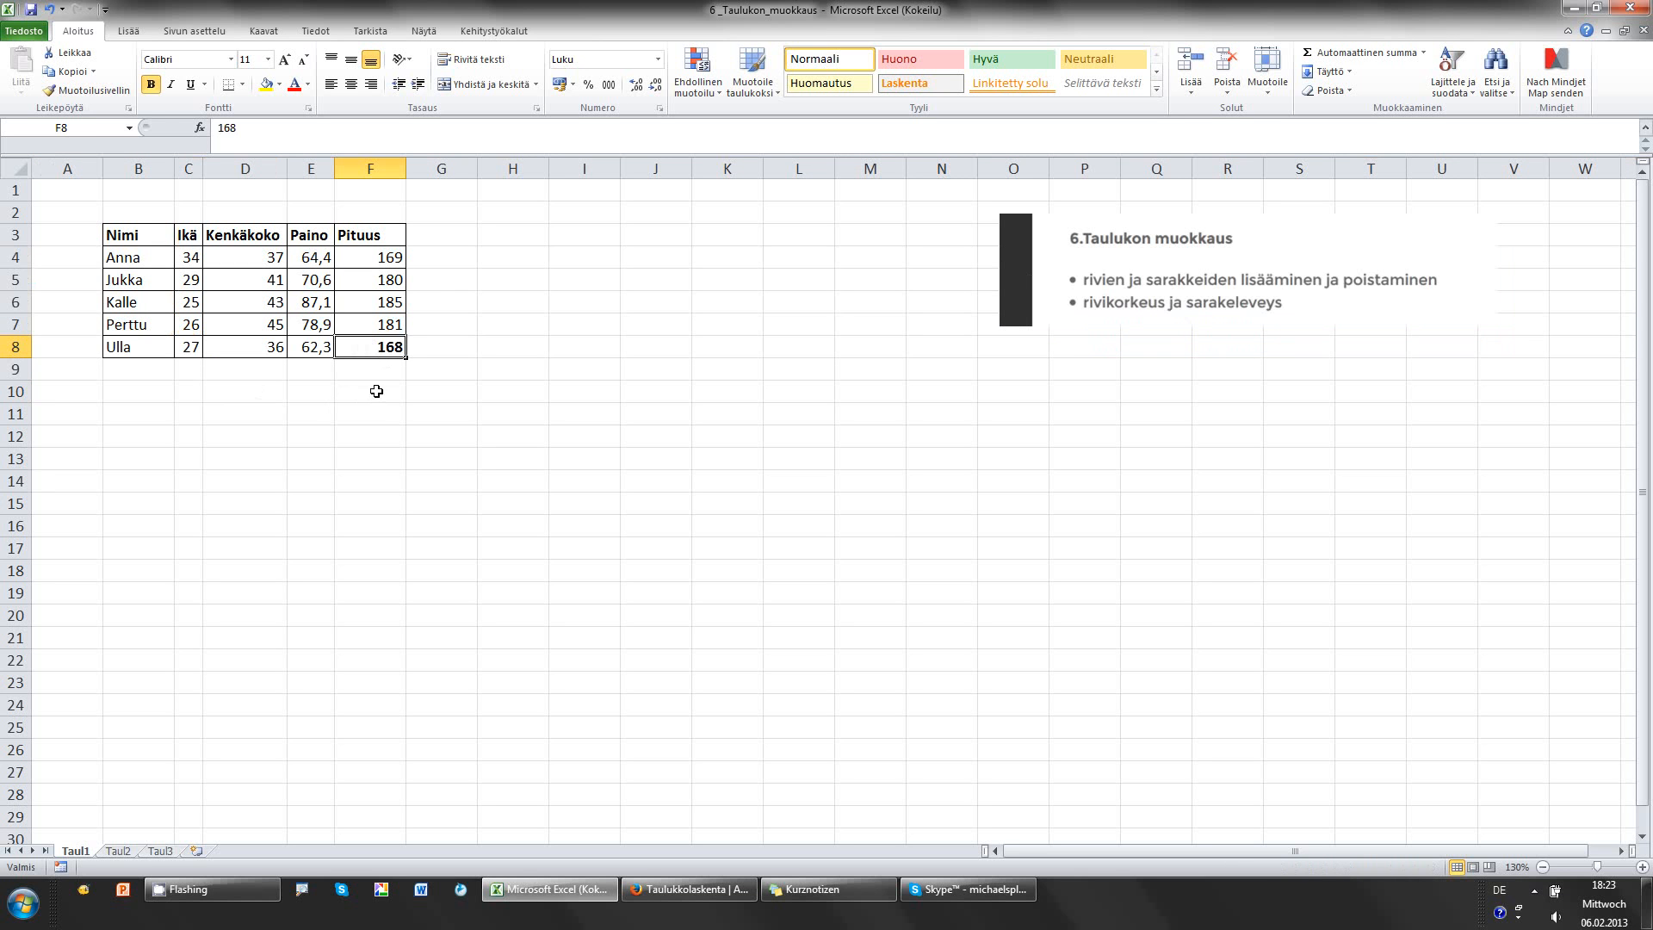
{"action": "left_click", "coordinate": [152, 84]}
{"action": "left_click", "coordinate": [312, 168]}
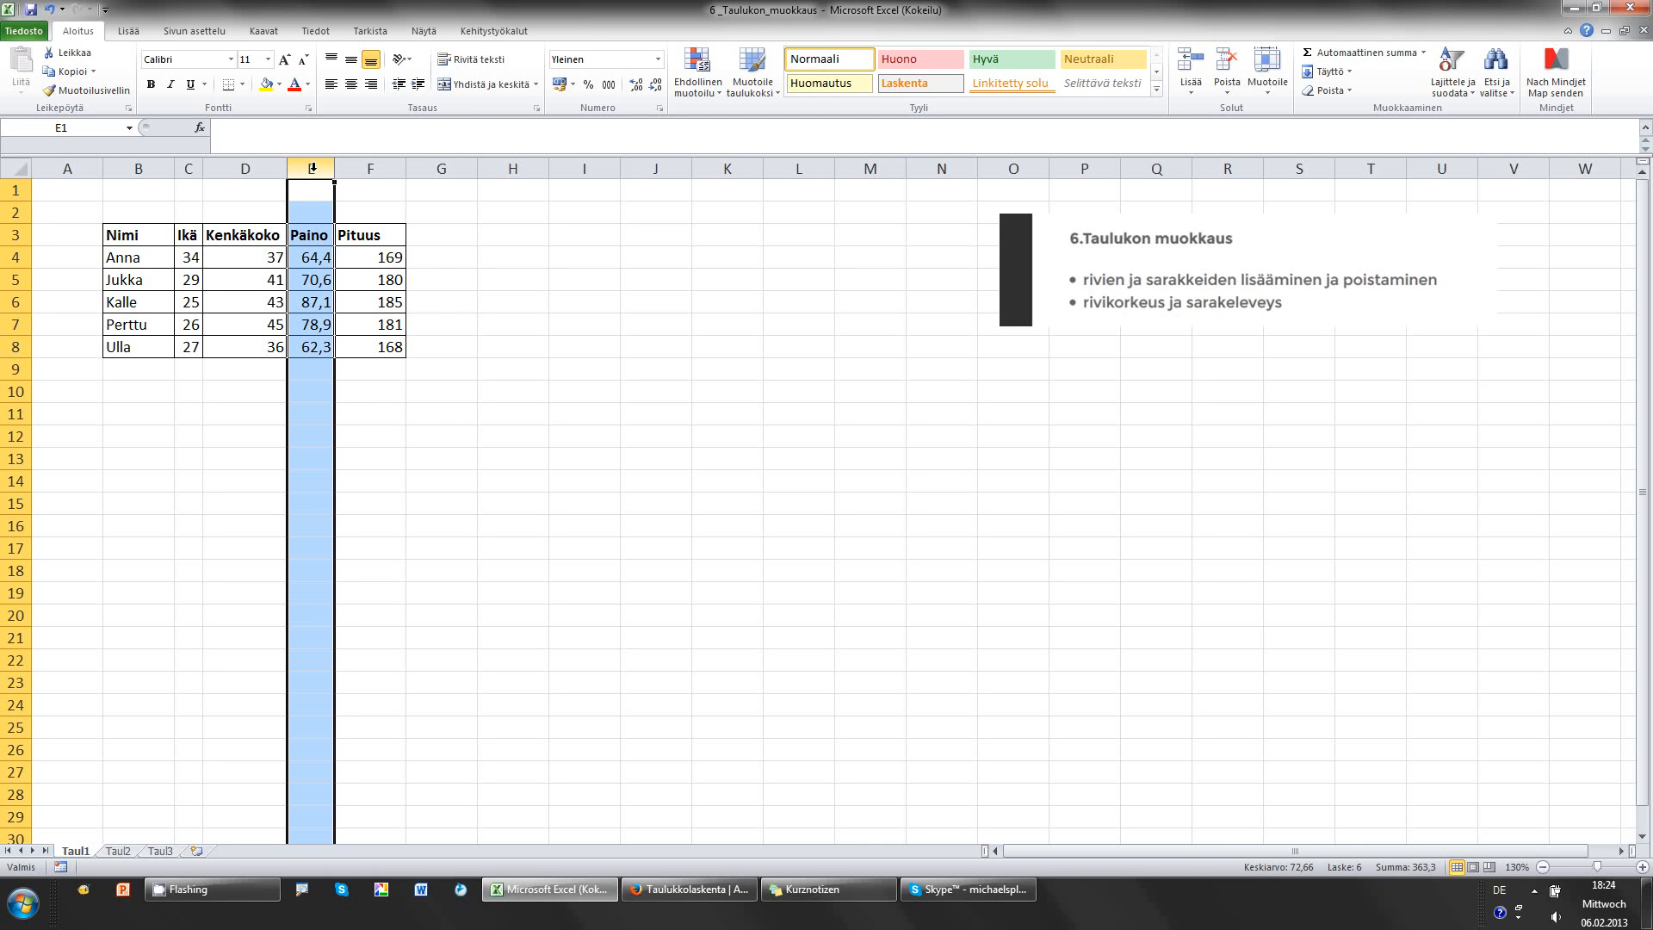
{"action": "right_click", "coordinate": [312, 168]}
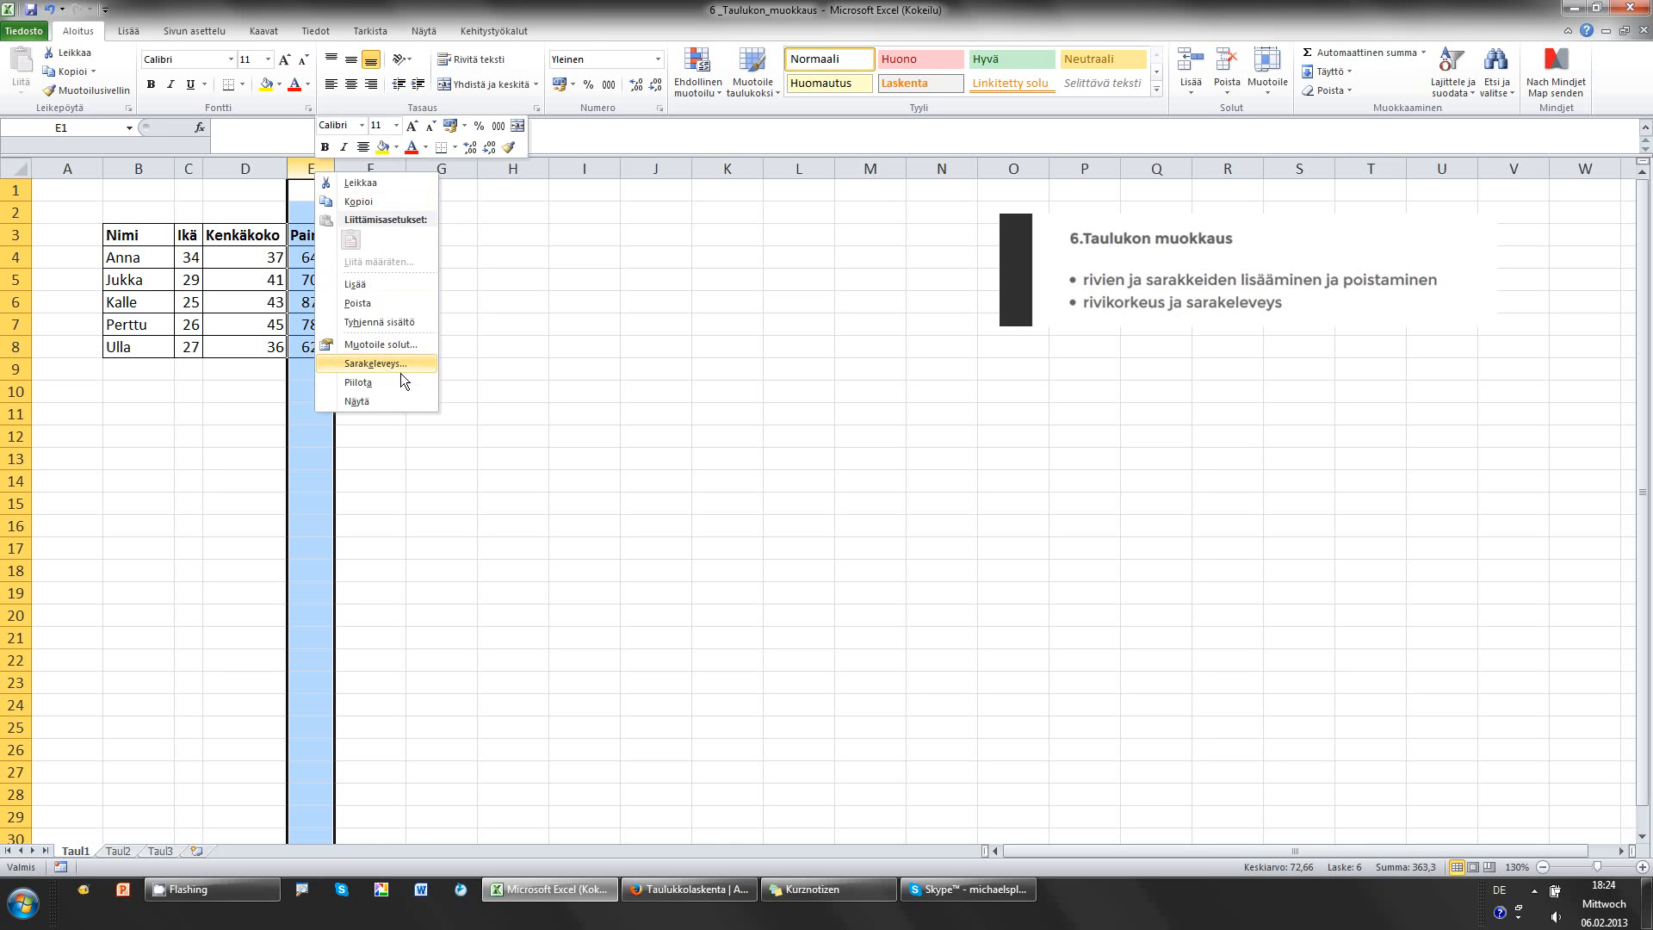
{"action": "key", "text": "Escape"}
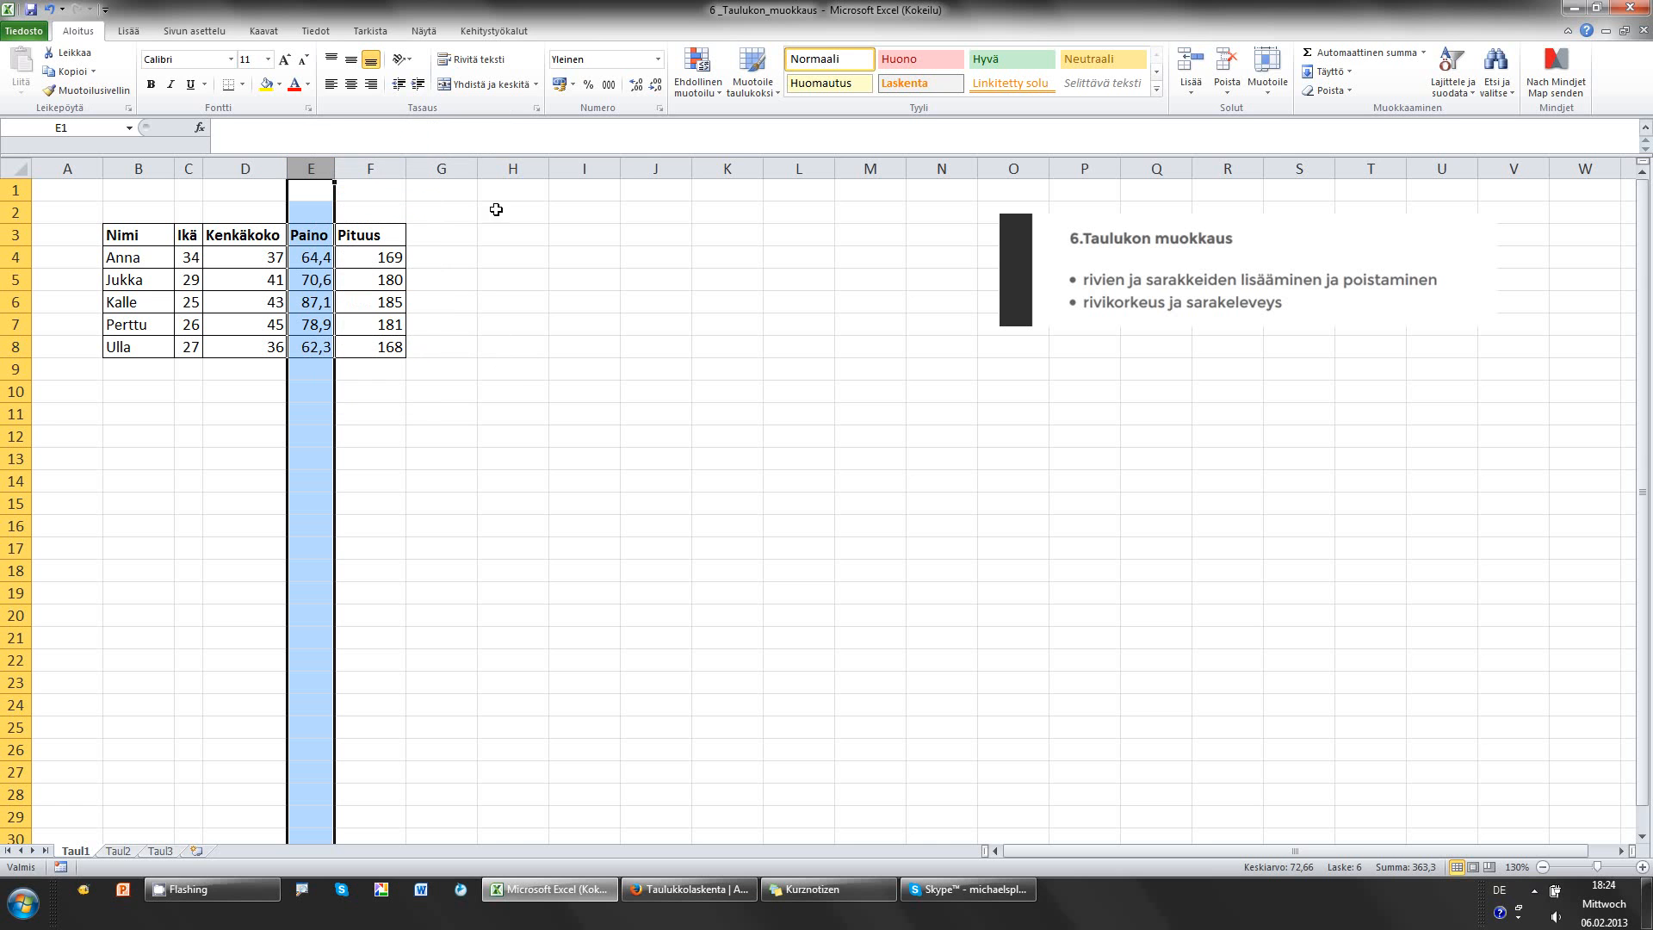
{"action": "left_click", "coordinate": [1268, 84]}
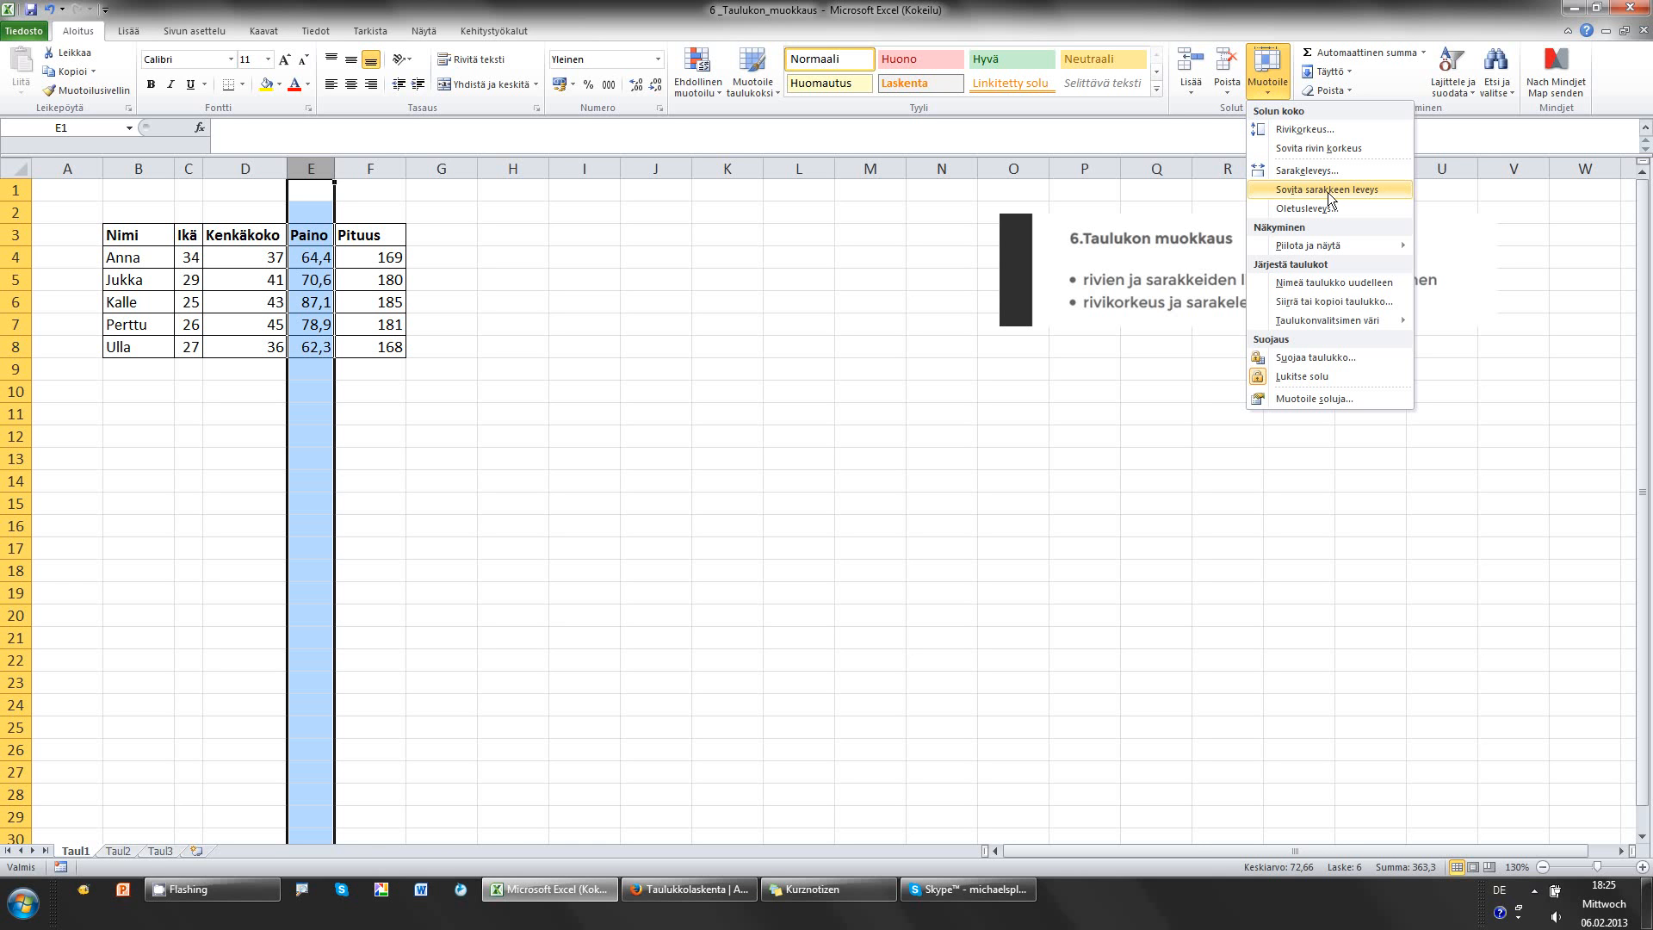
{"action": "left_click", "coordinate": [569, 392]}
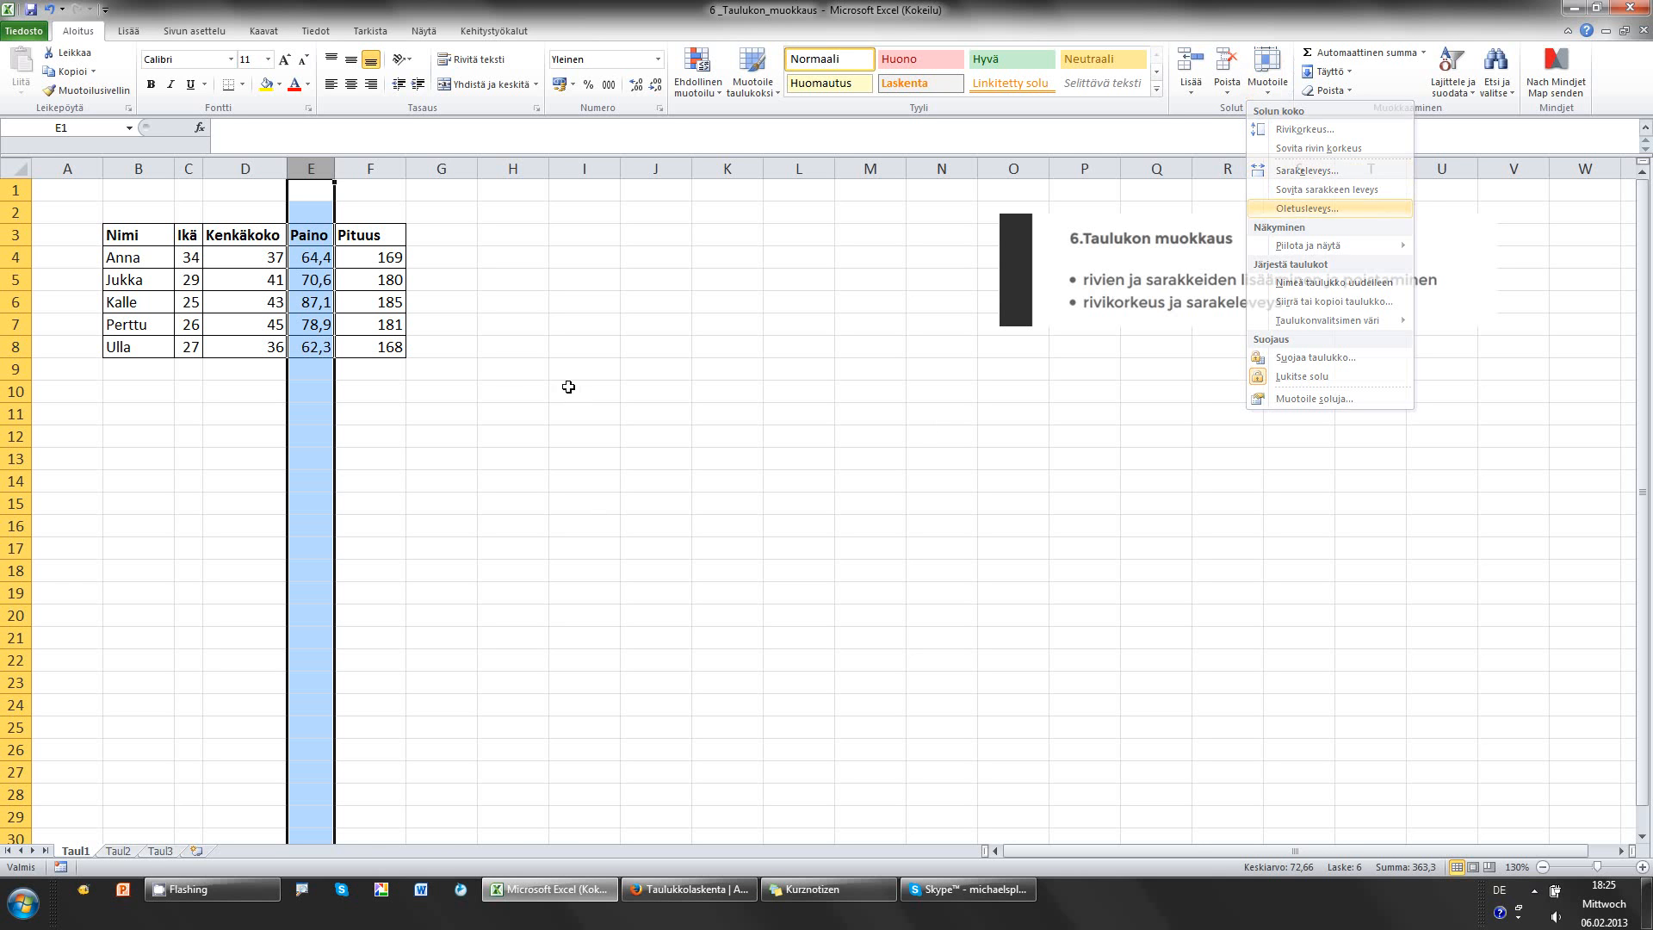
- Widen the Kenkäkoko, Paino and Pituus columns (D to F) freehand well beyond their contents
{"action": "left_click_drag", "start_coordinate": [284, 170], "coordinate": [608, 178]}
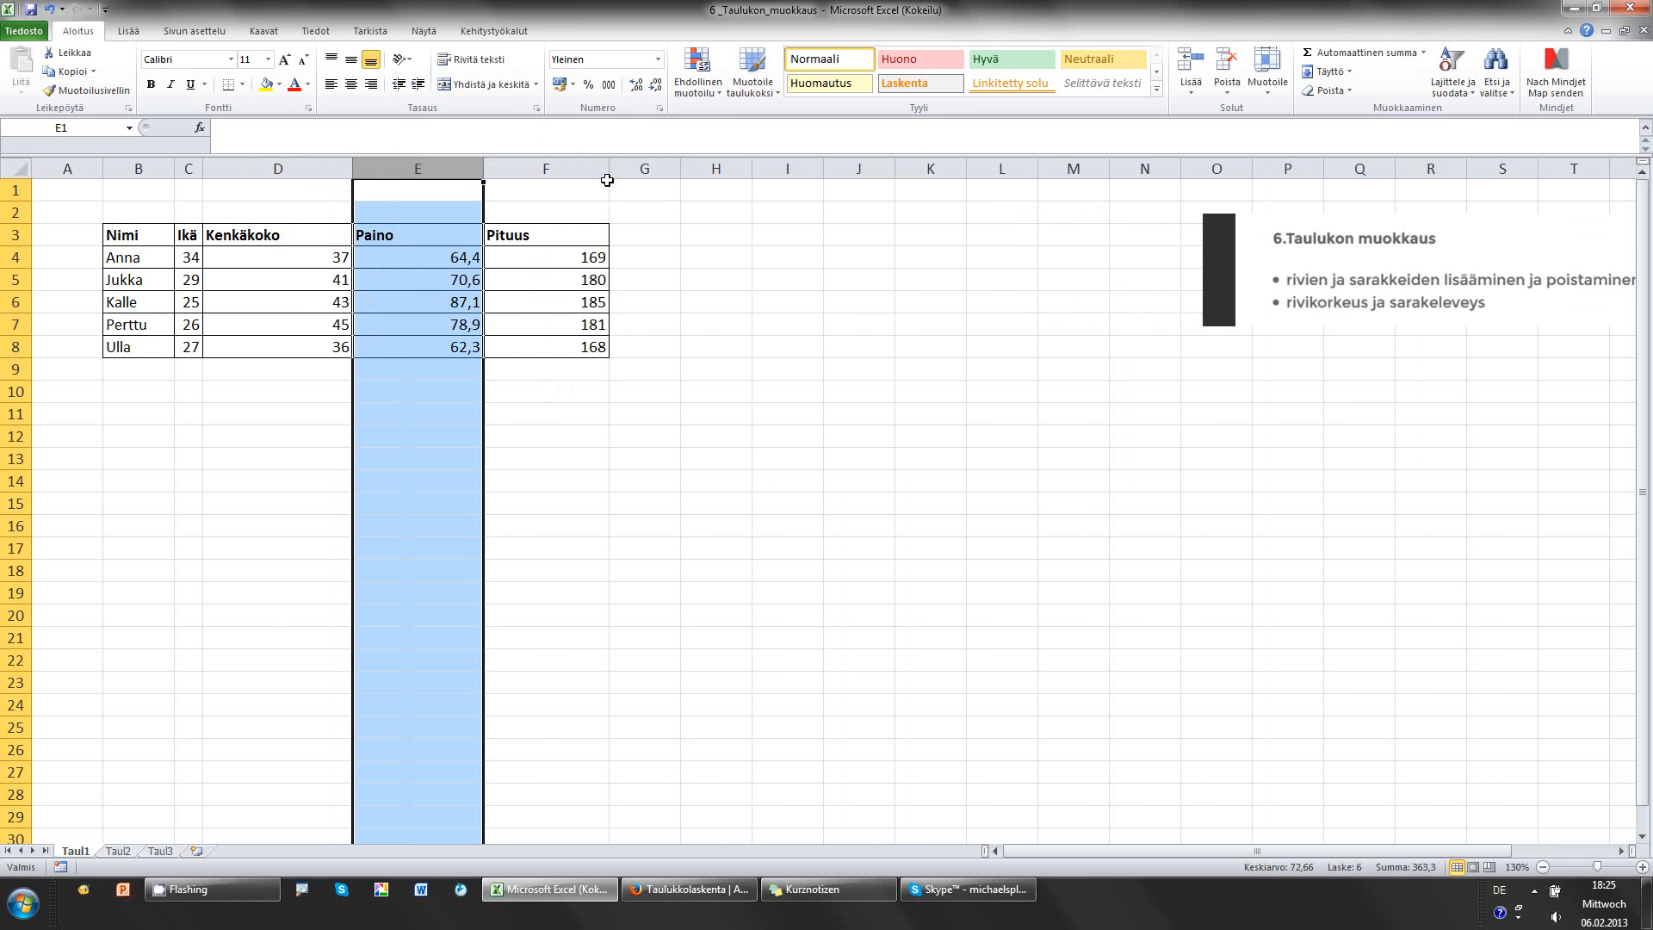
{"action": "left_click", "coordinate": [593, 454]}
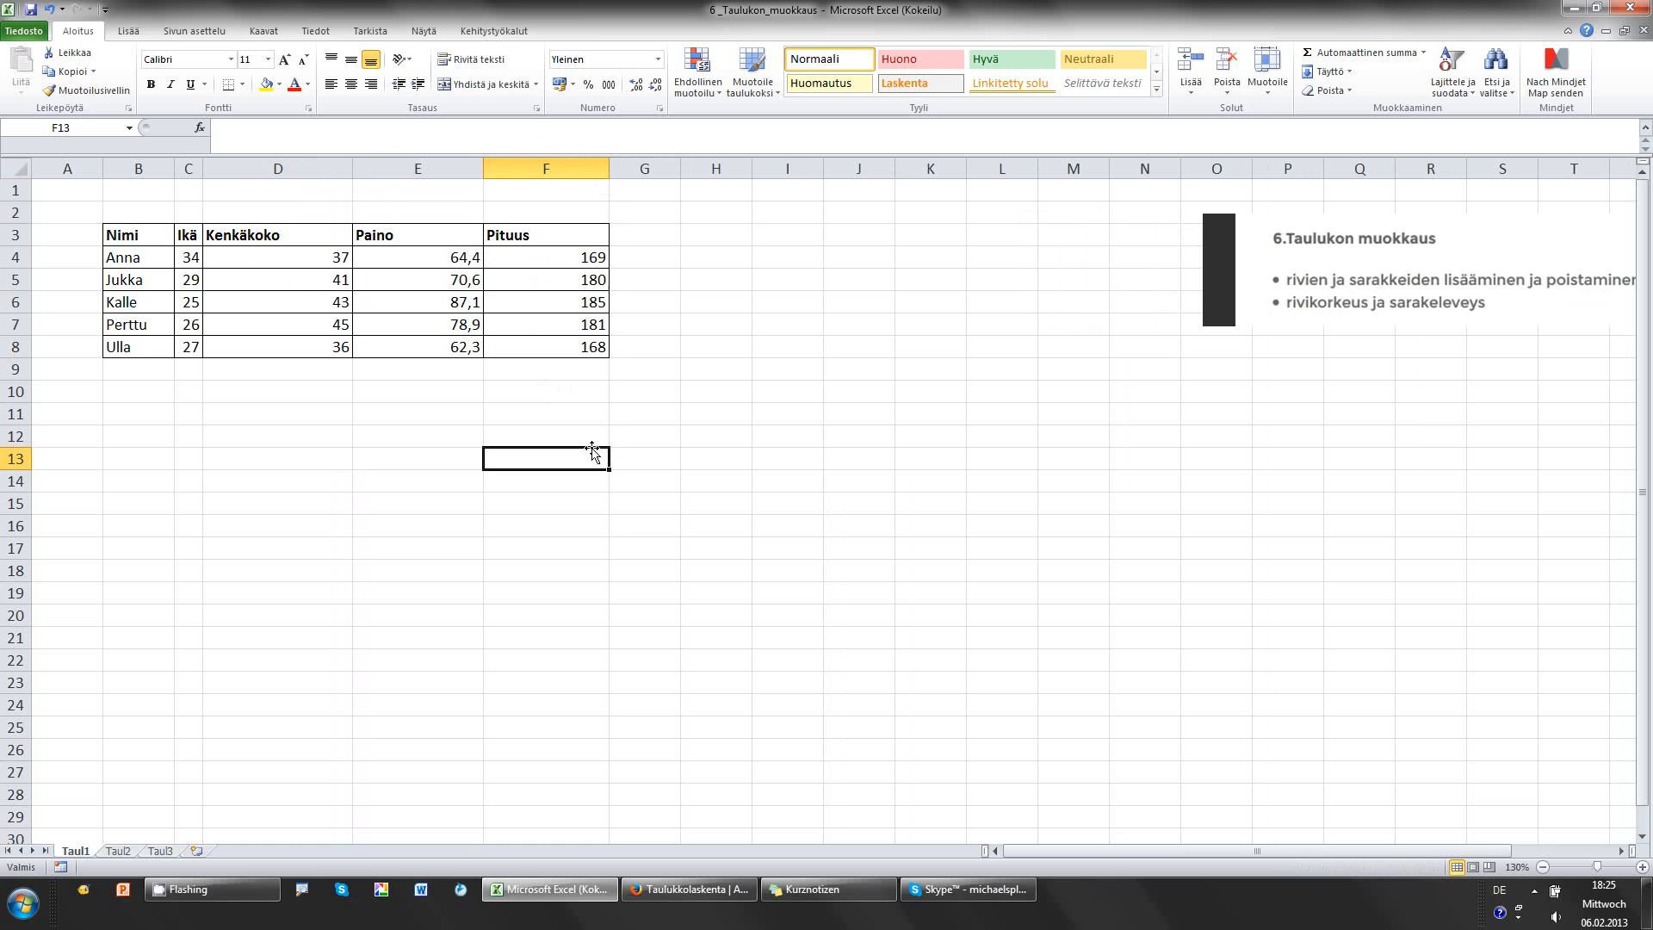
- AutoFit the widths of columns D to F to their contents
{"action": "left_click", "coordinate": [226, 168]}
{"action": "left_click_drag", "start_coordinate": [293, 168], "coordinate": [538, 163]}
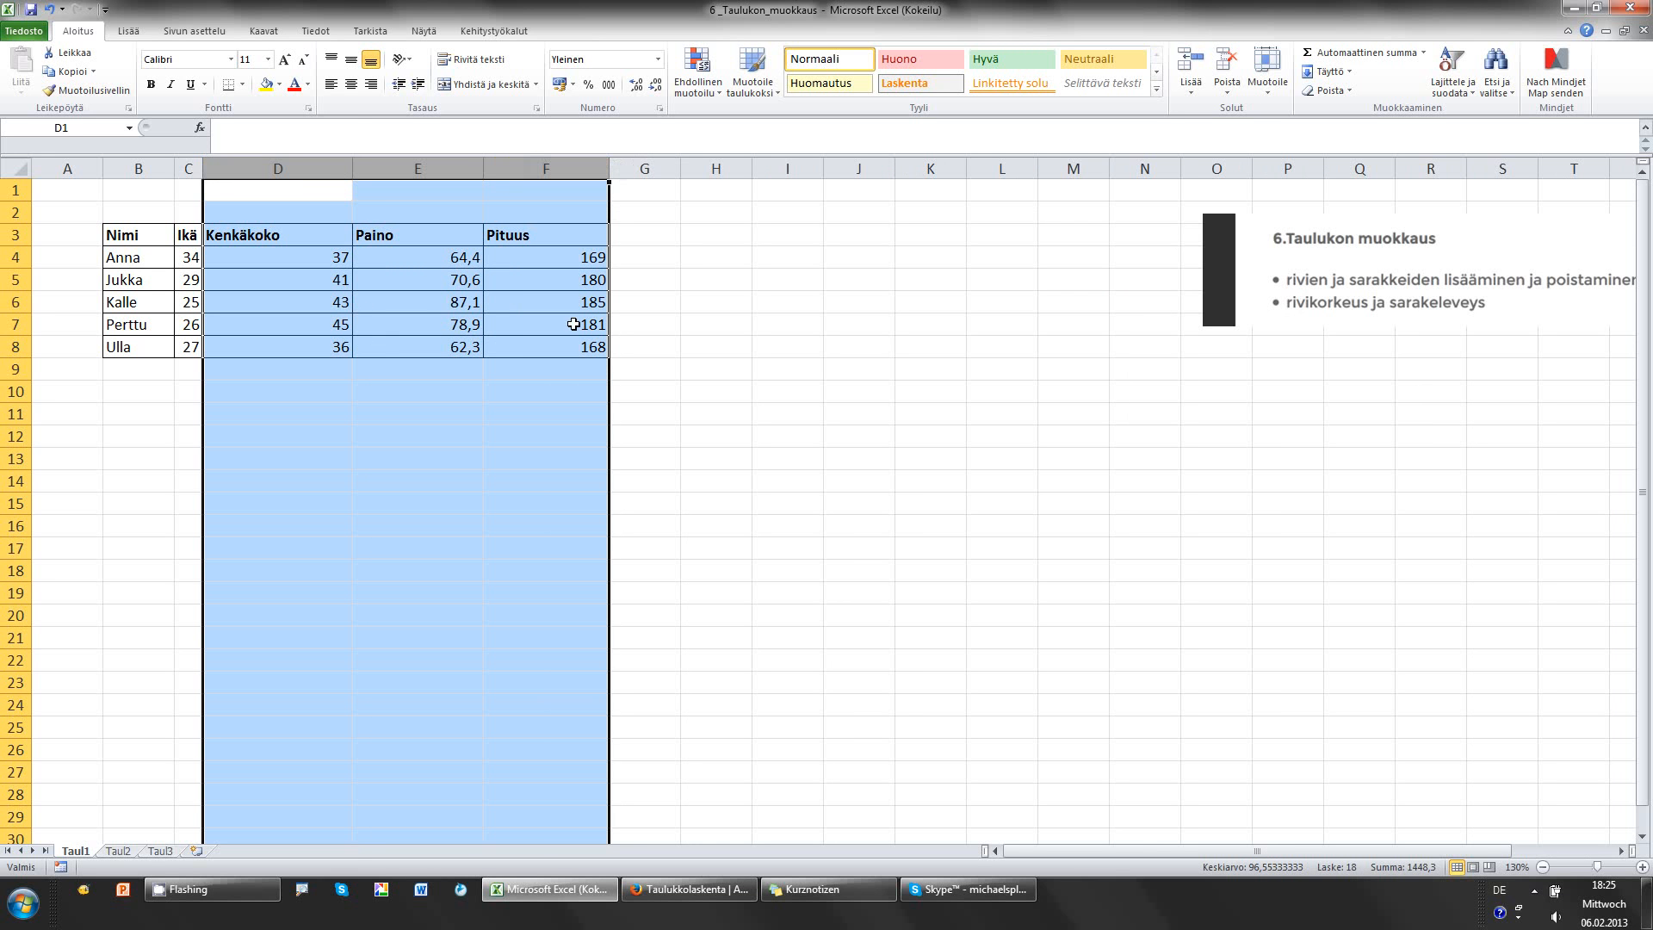
{"action": "left_click", "coordinate": [1268, 90]}
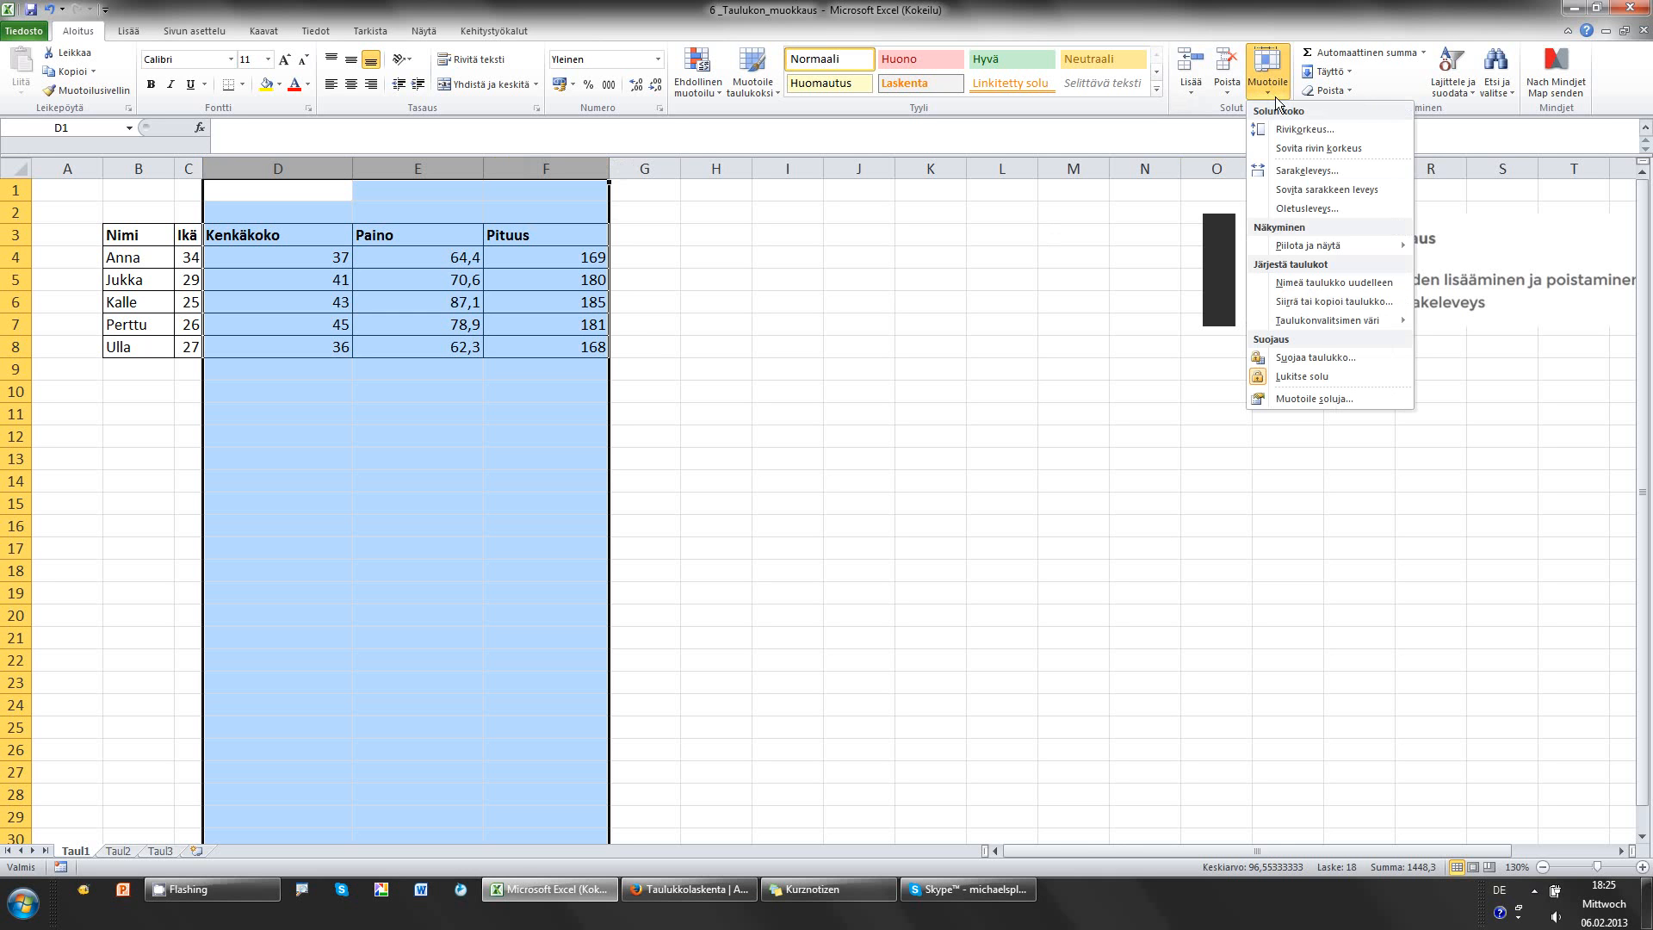
{"action": "left_click", "coordinate": [1341, 190]}
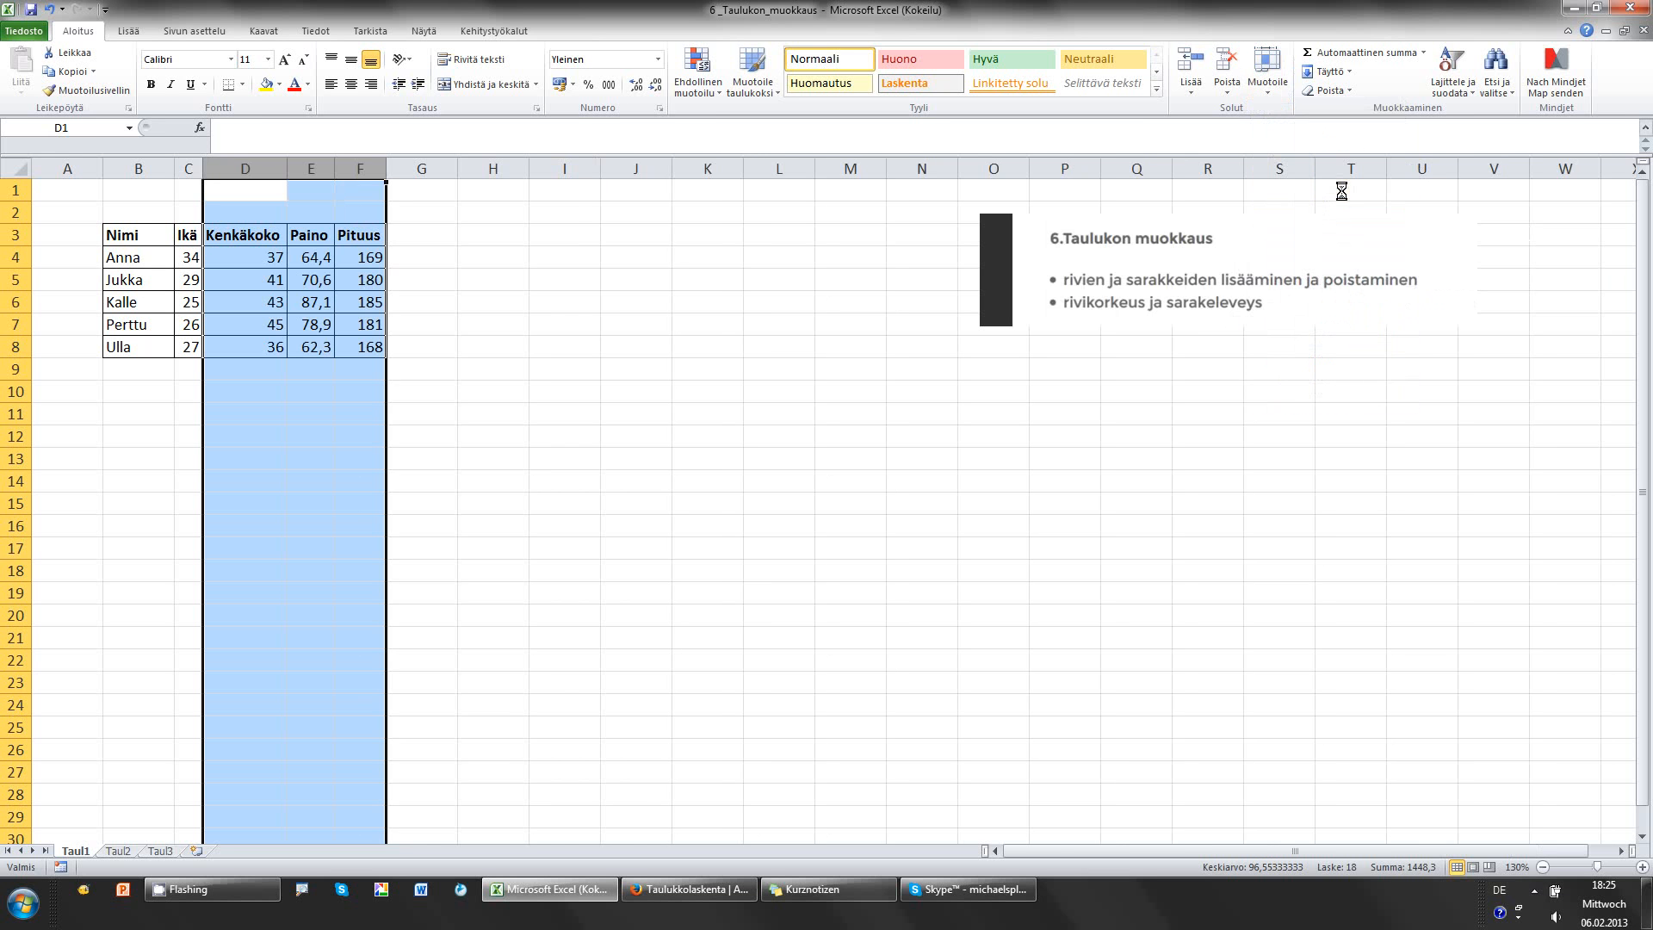
{"action": "left_click", "coordinate": [497, 306]}
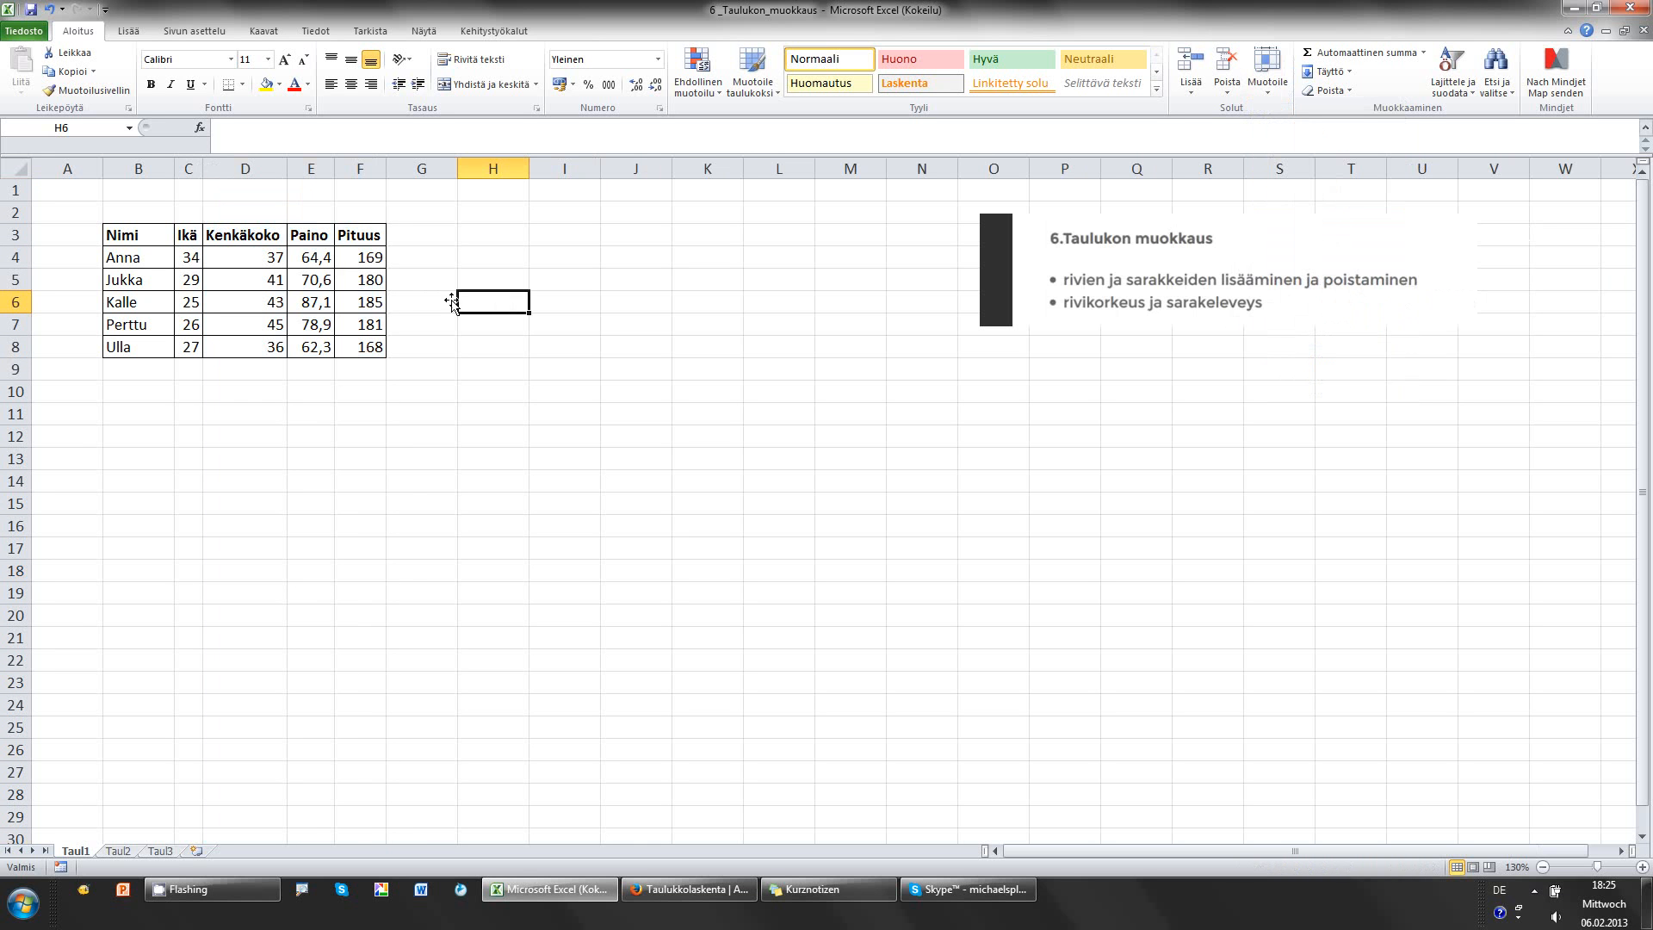
- Check the widths of columns D, E and F against their headings Kenkäkoko, Paino and Pituus
{"action": "left_click", "coordinate": [261, 234]}
{"action": "left_click", "coordinate": [304, 234]}
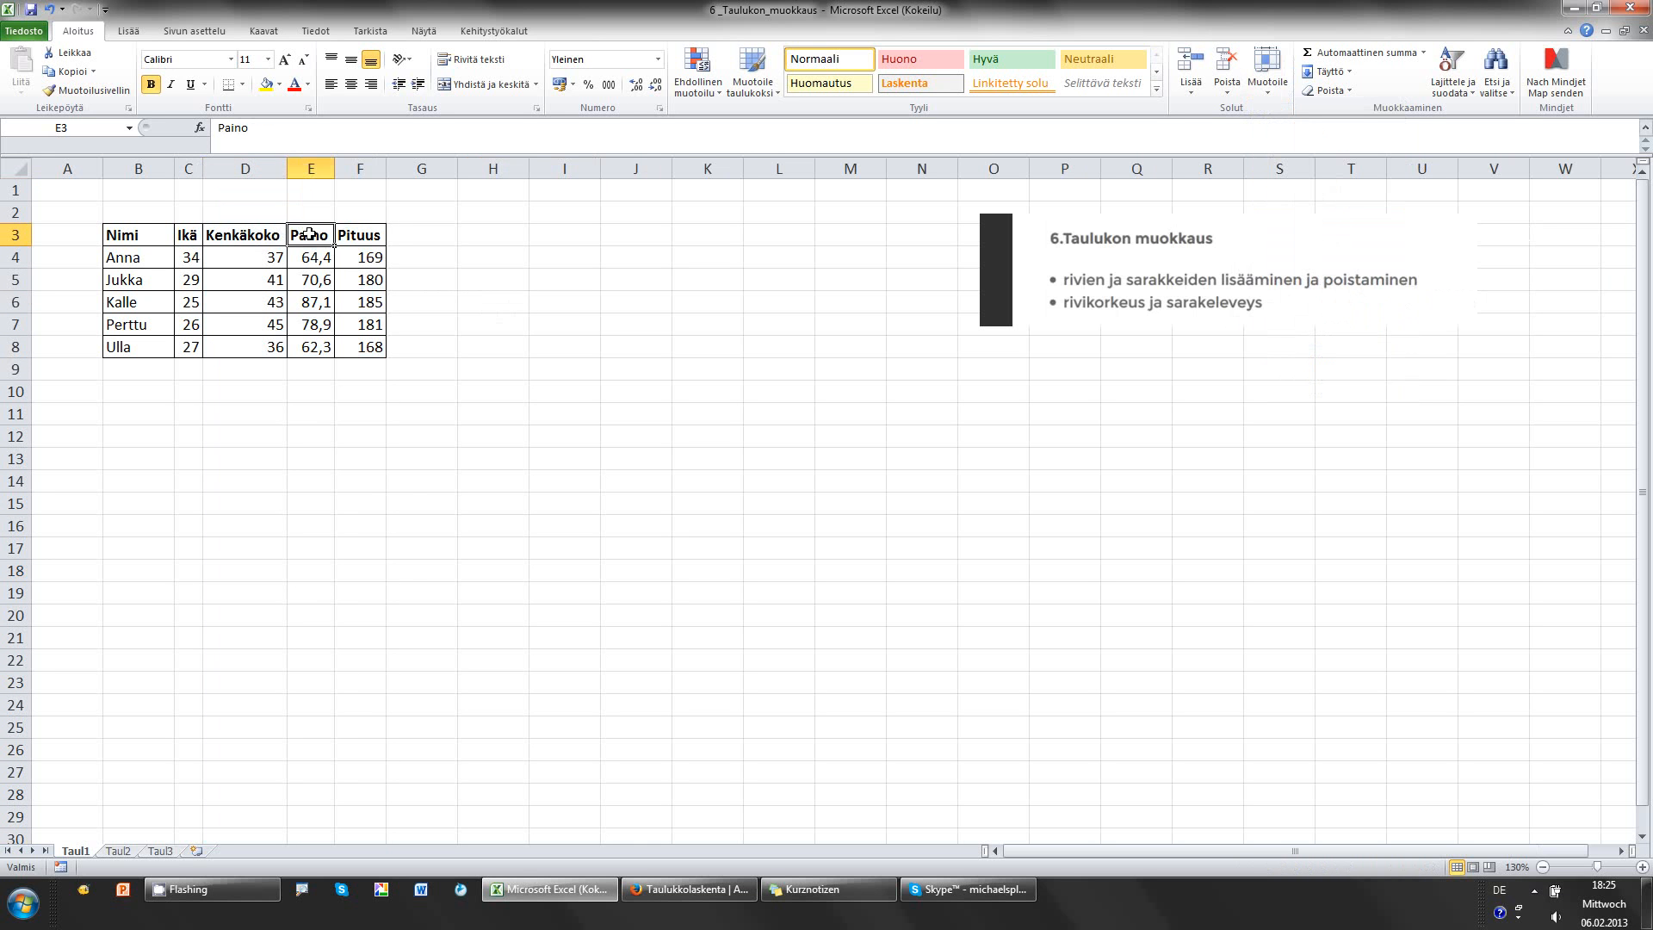
{"action": "left_click", "coordinate": [362, 234]}
{"action": "left_click", "coordinate": [358, 167]}
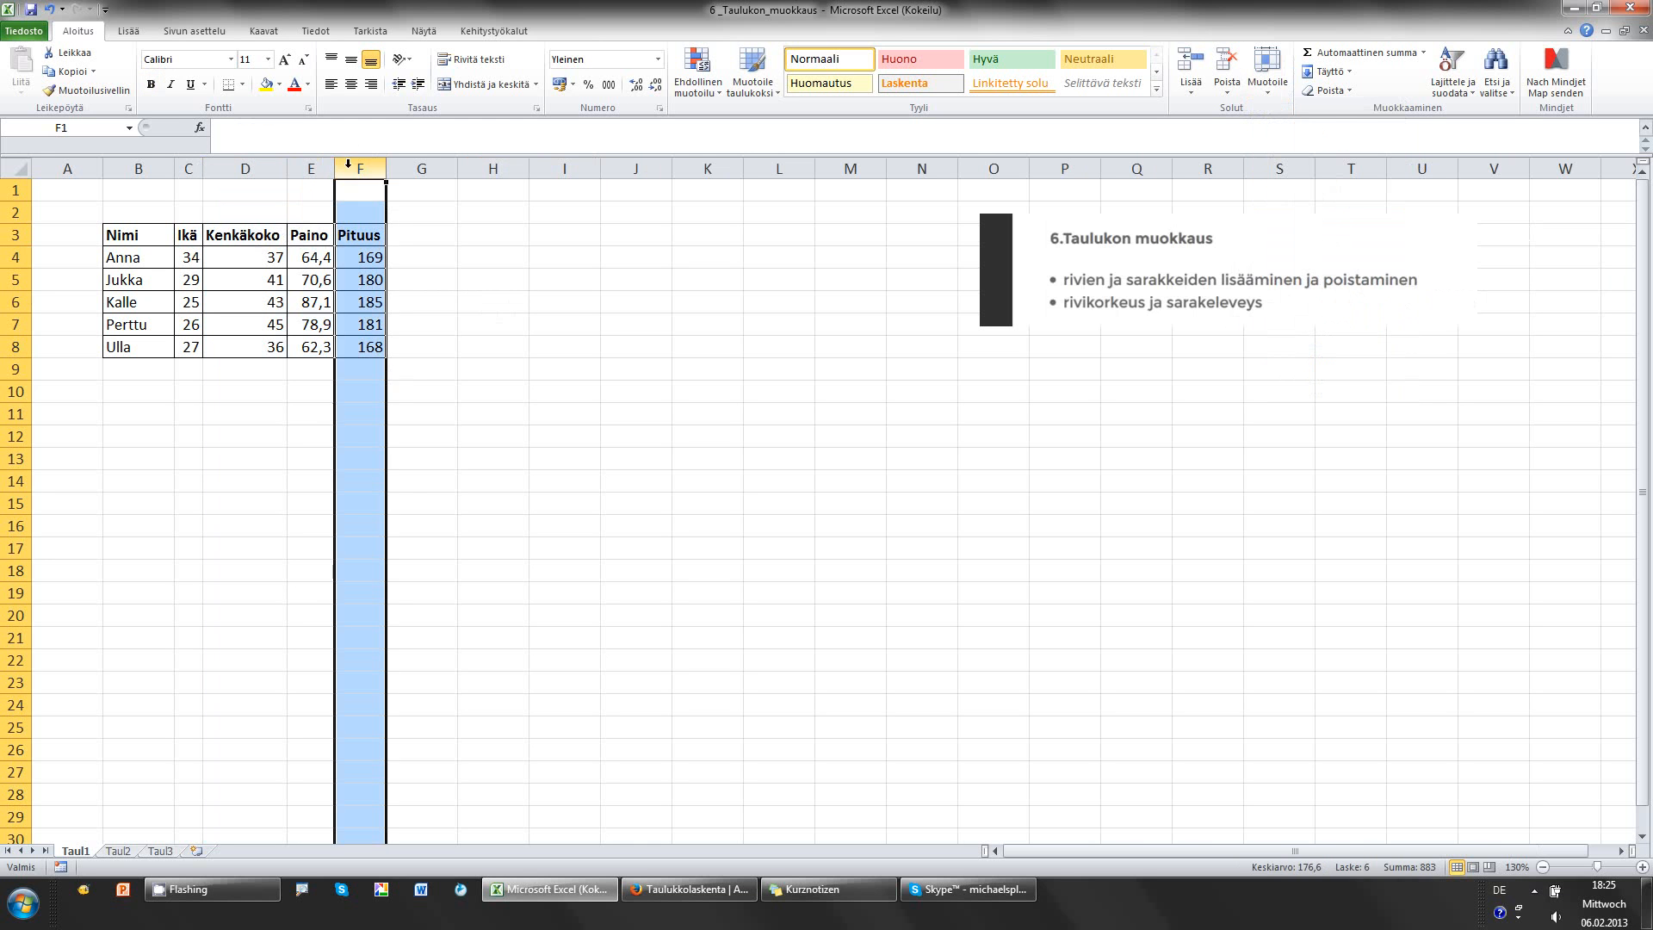
{"action": "left_click", "coordinate": [316, 163]}
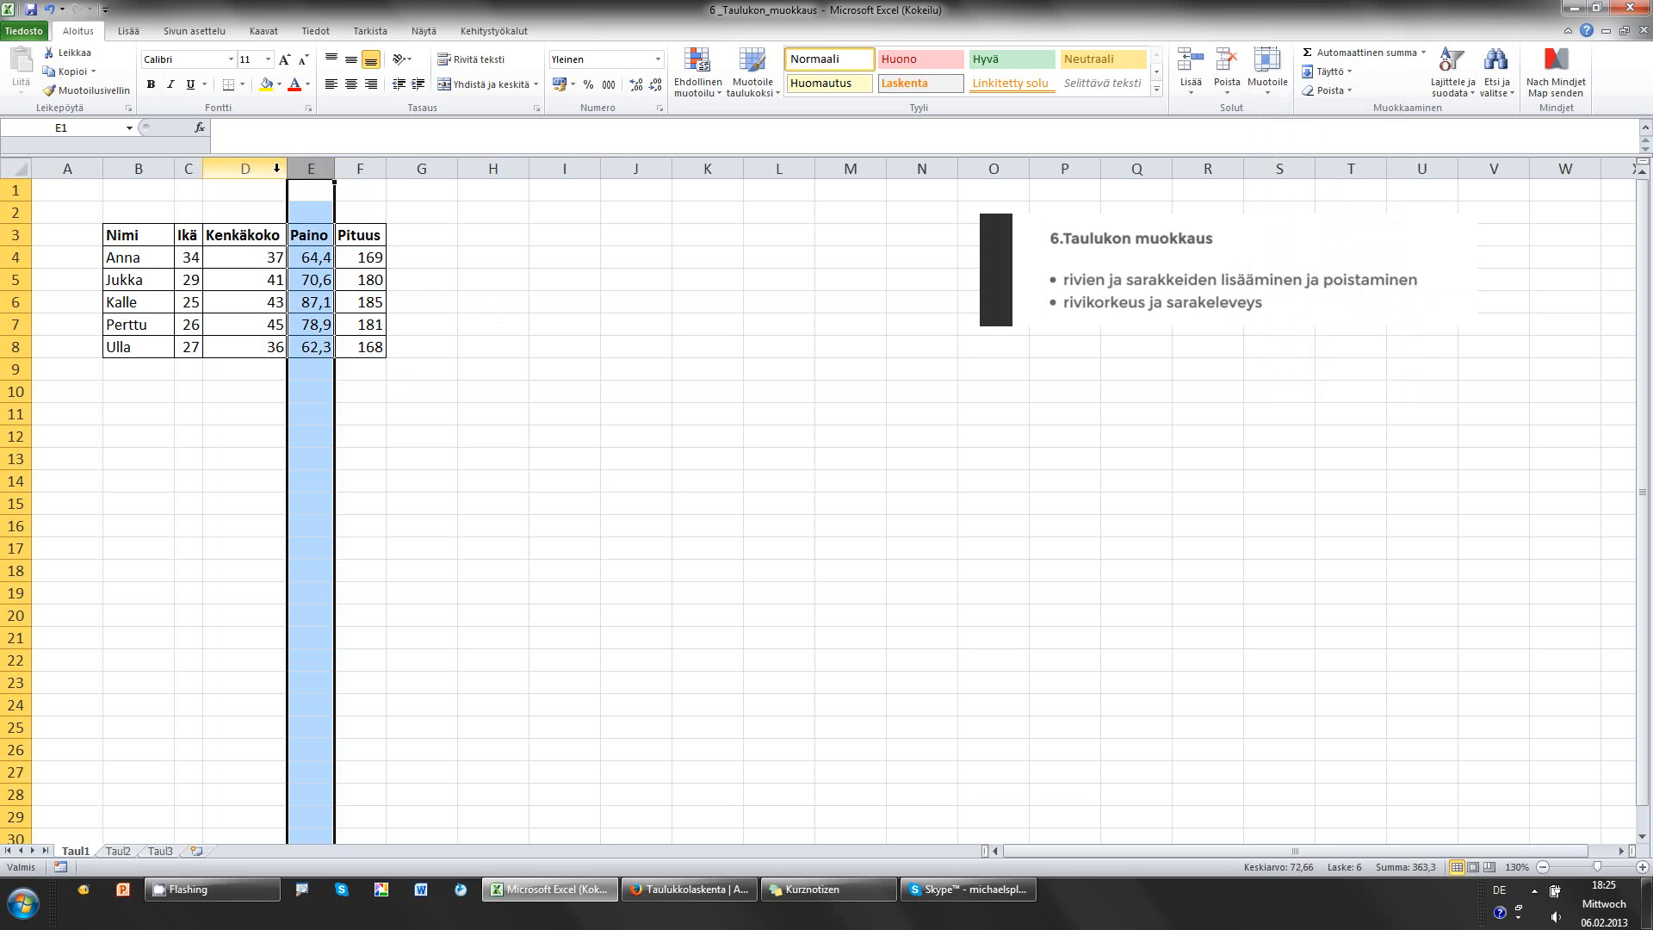
{"action": "left_click", "coordinate": [277, 168]}
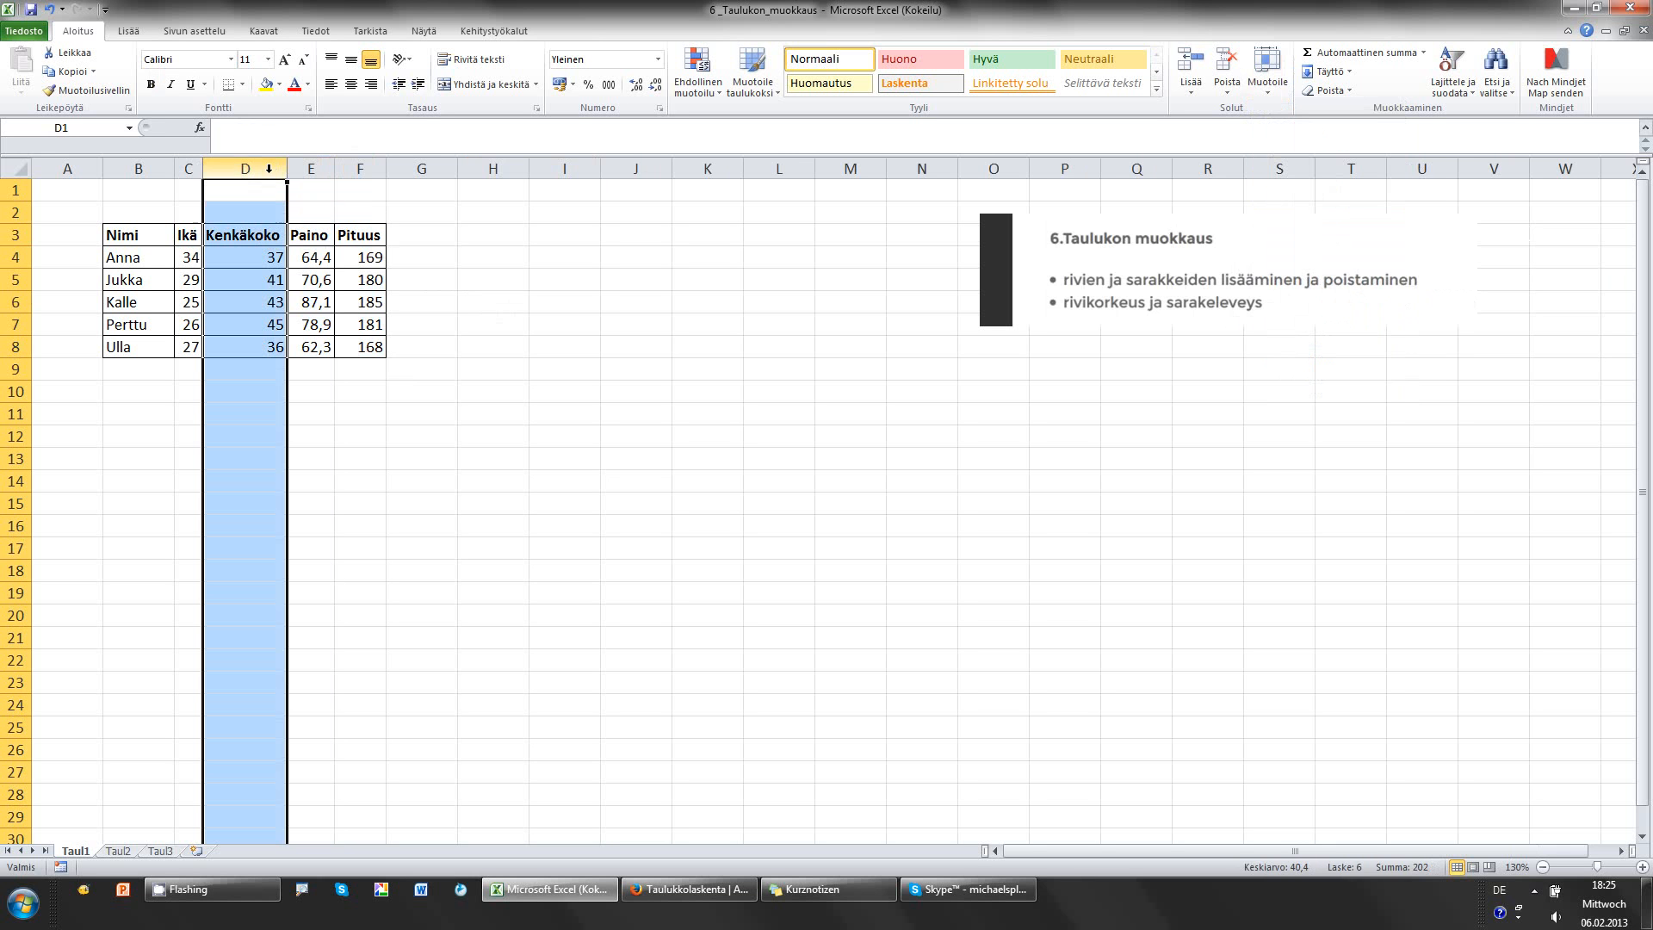
{"action": "left_click", "coordinate": [345, 448]}
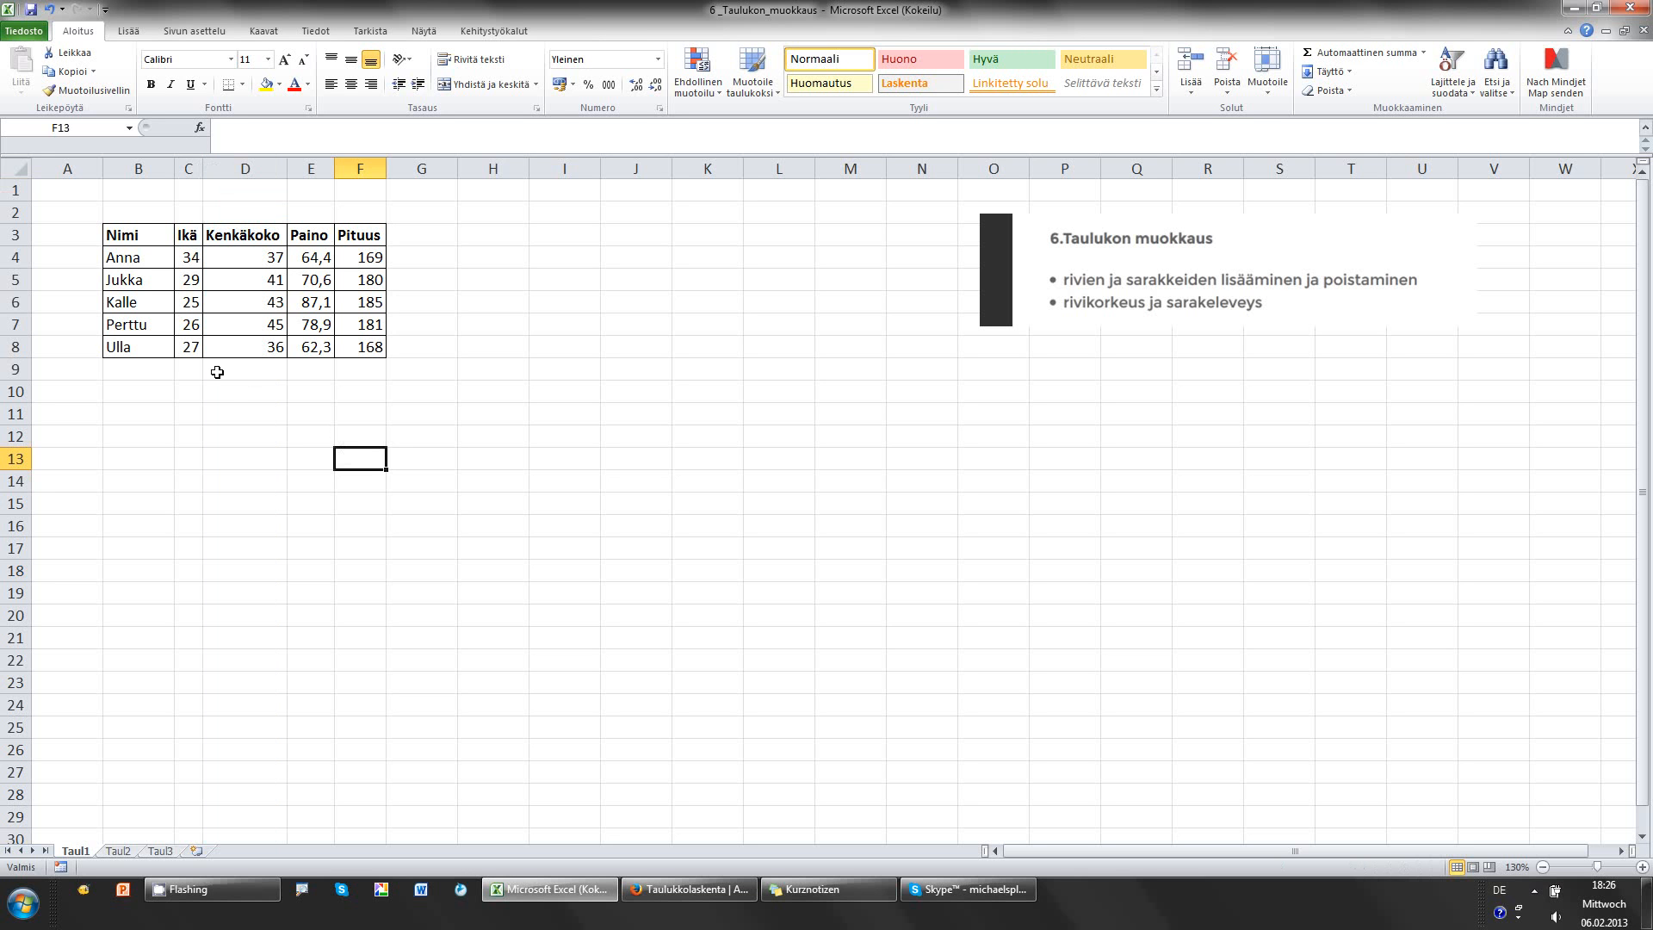
- Increase the heights of rows 6 and 7 freehand to well above the other data rows
{"action": "left_click_drag", "start_coordinate": [17, 313], "coordinate": [17, 416]}
{"action": "left_click", "coordinate": [184, 500]}
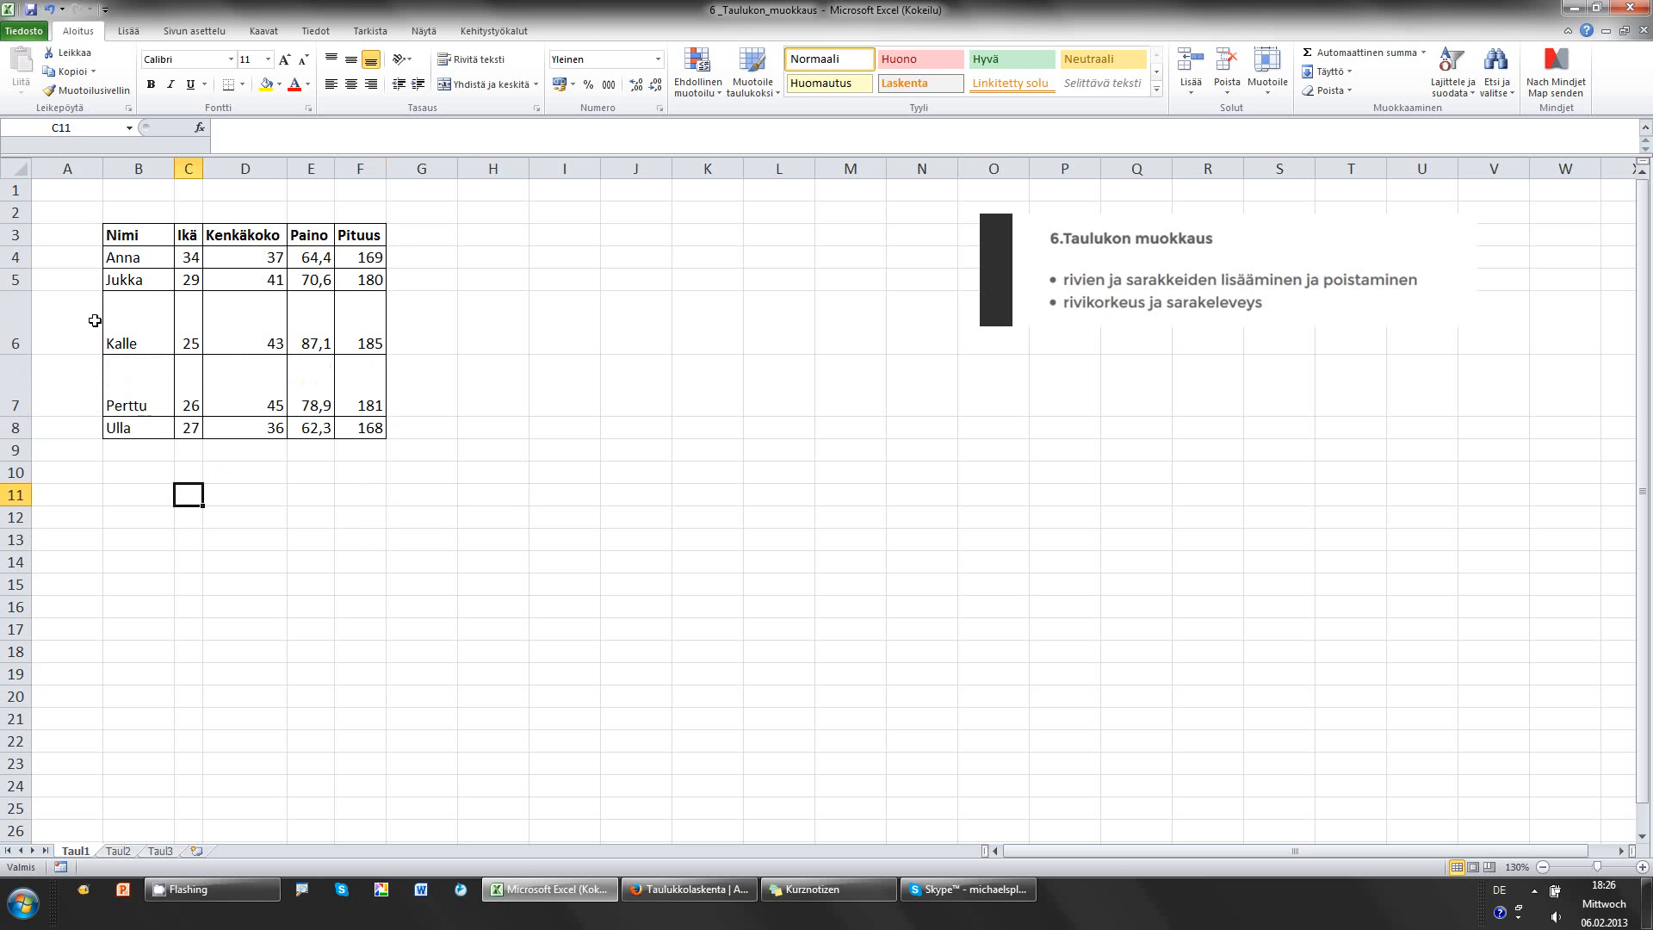
- AutoFit the heights of the table's data rows 4 to 8
{"action": "left_click_drag", "start_coordinate": [17, 257], "coordinate": [40, 424]}
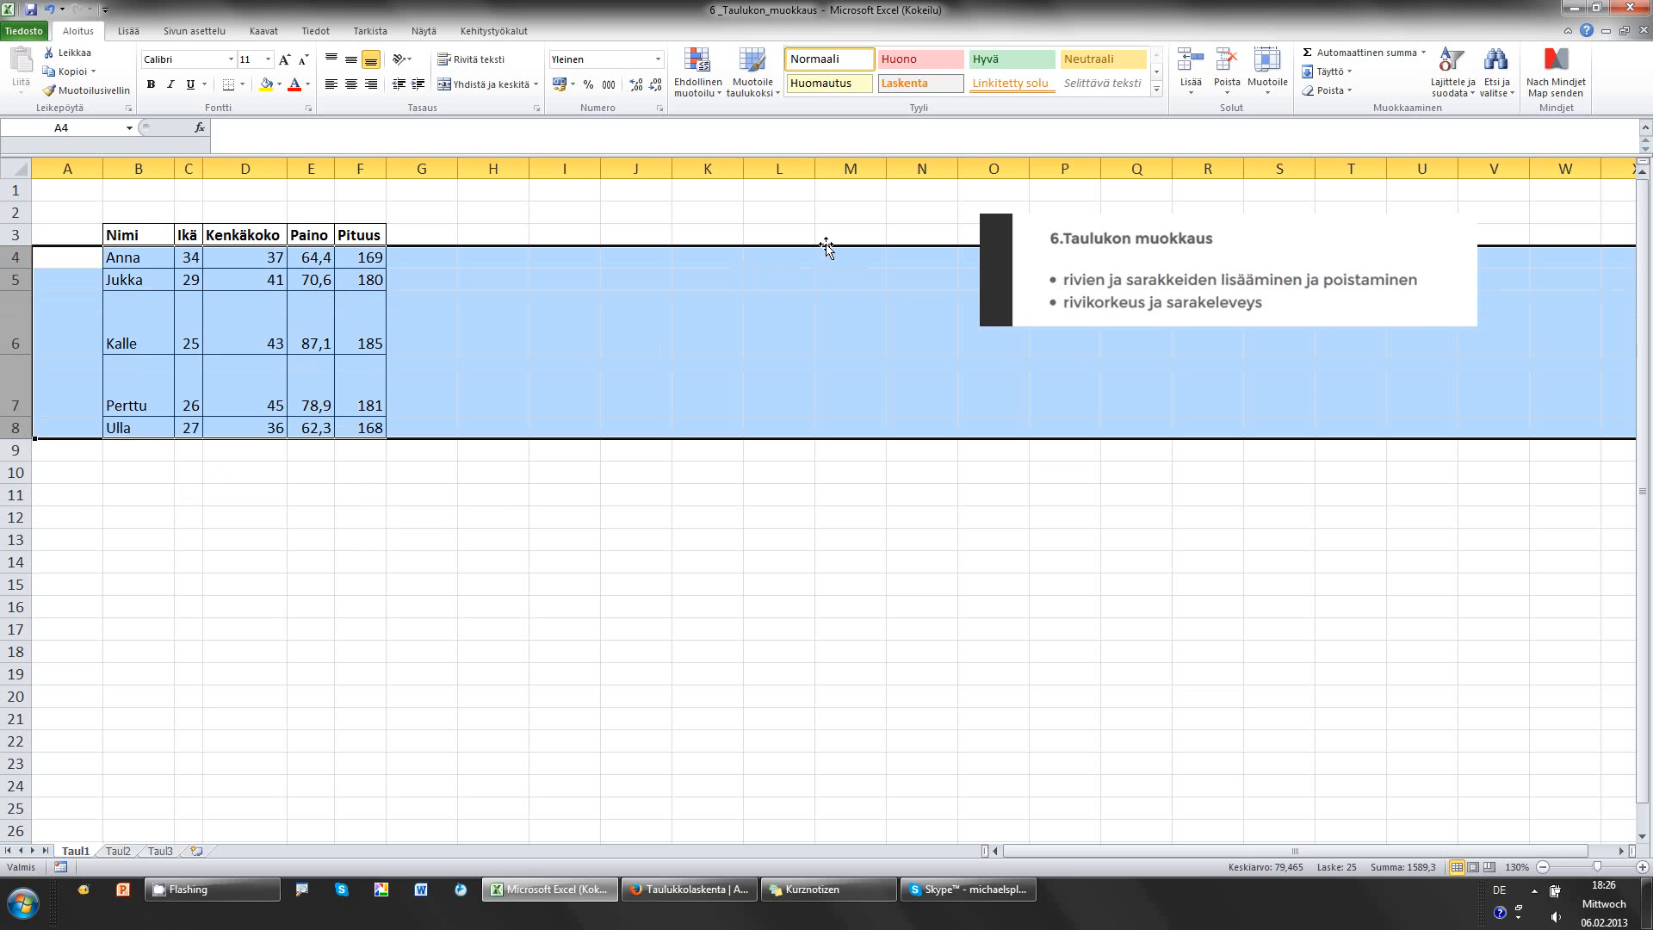
{"action": "left_click", "coordinate": [1270, 94]}
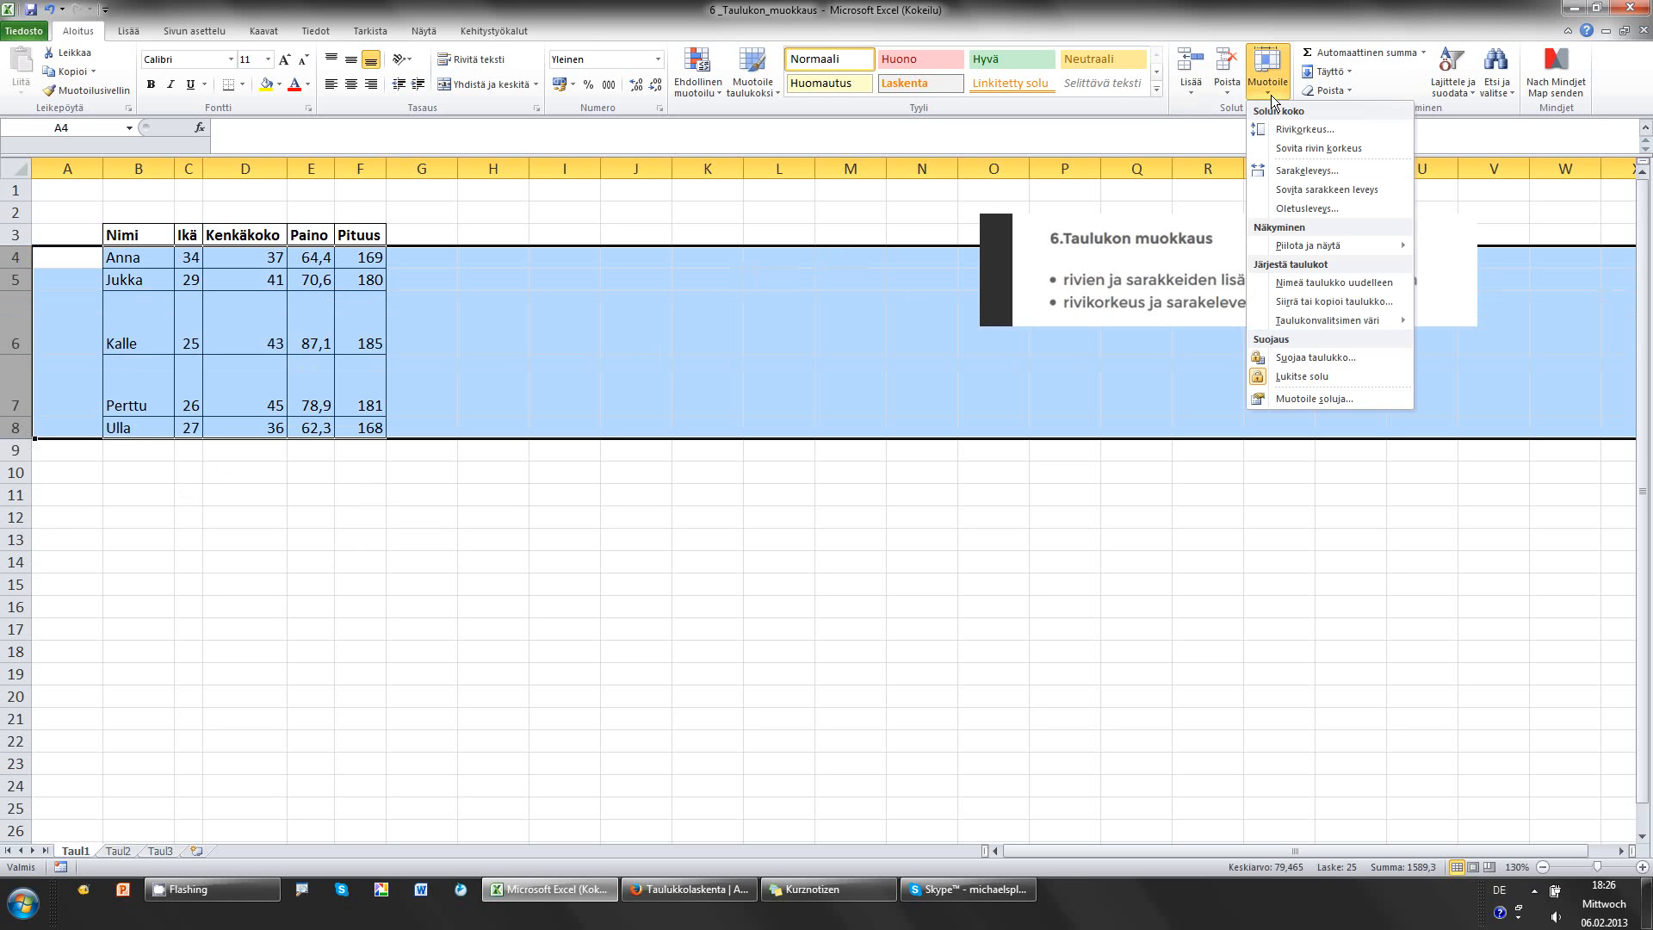
{"action": "left_click", "coordinate": [1315, 149]}
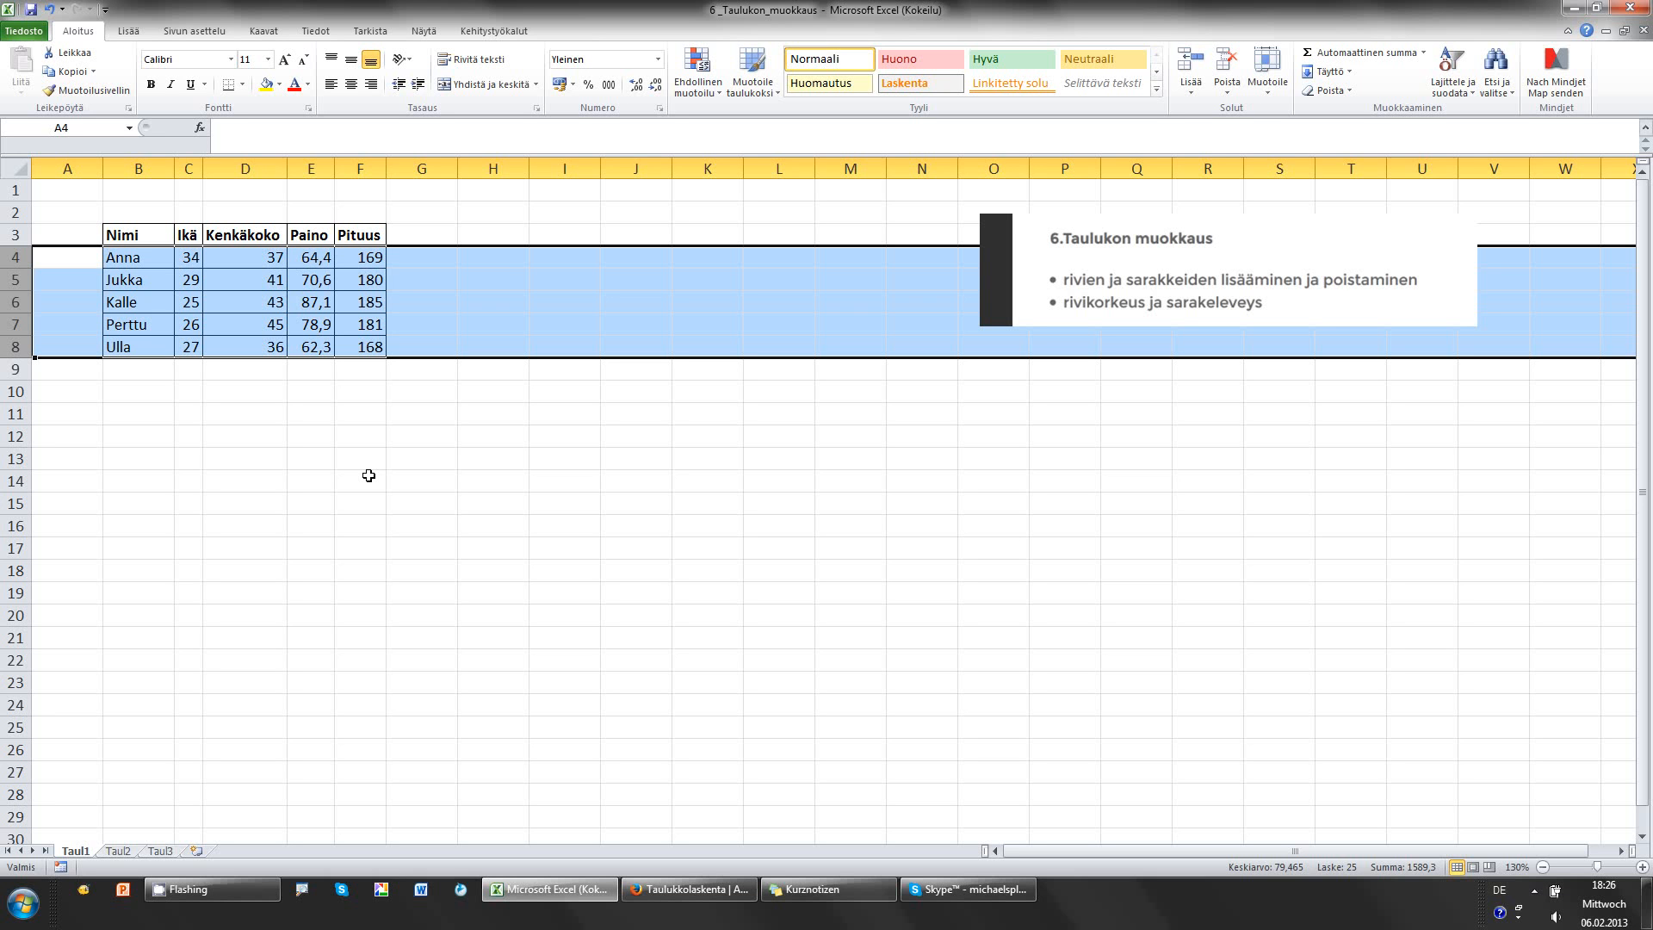
{"action": "left_click", "coordinate": [307, 434]}
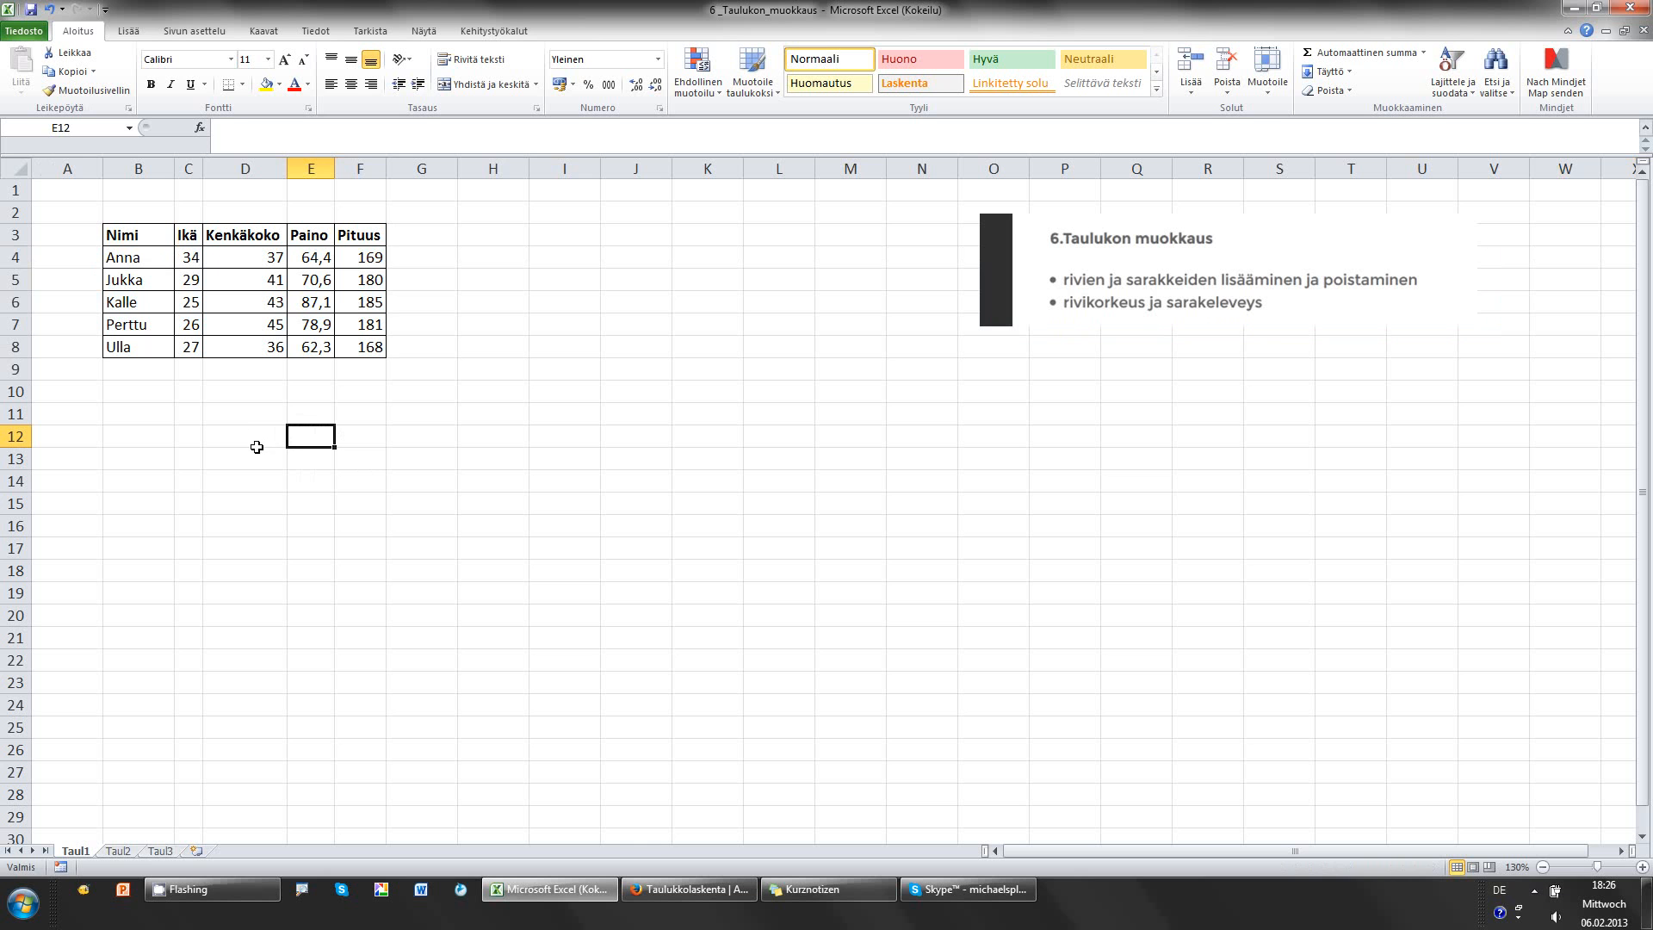
- Insert two blank columns before the Kenkäkoko column
{"action": "left_click", "coordinate": [237, 160]}
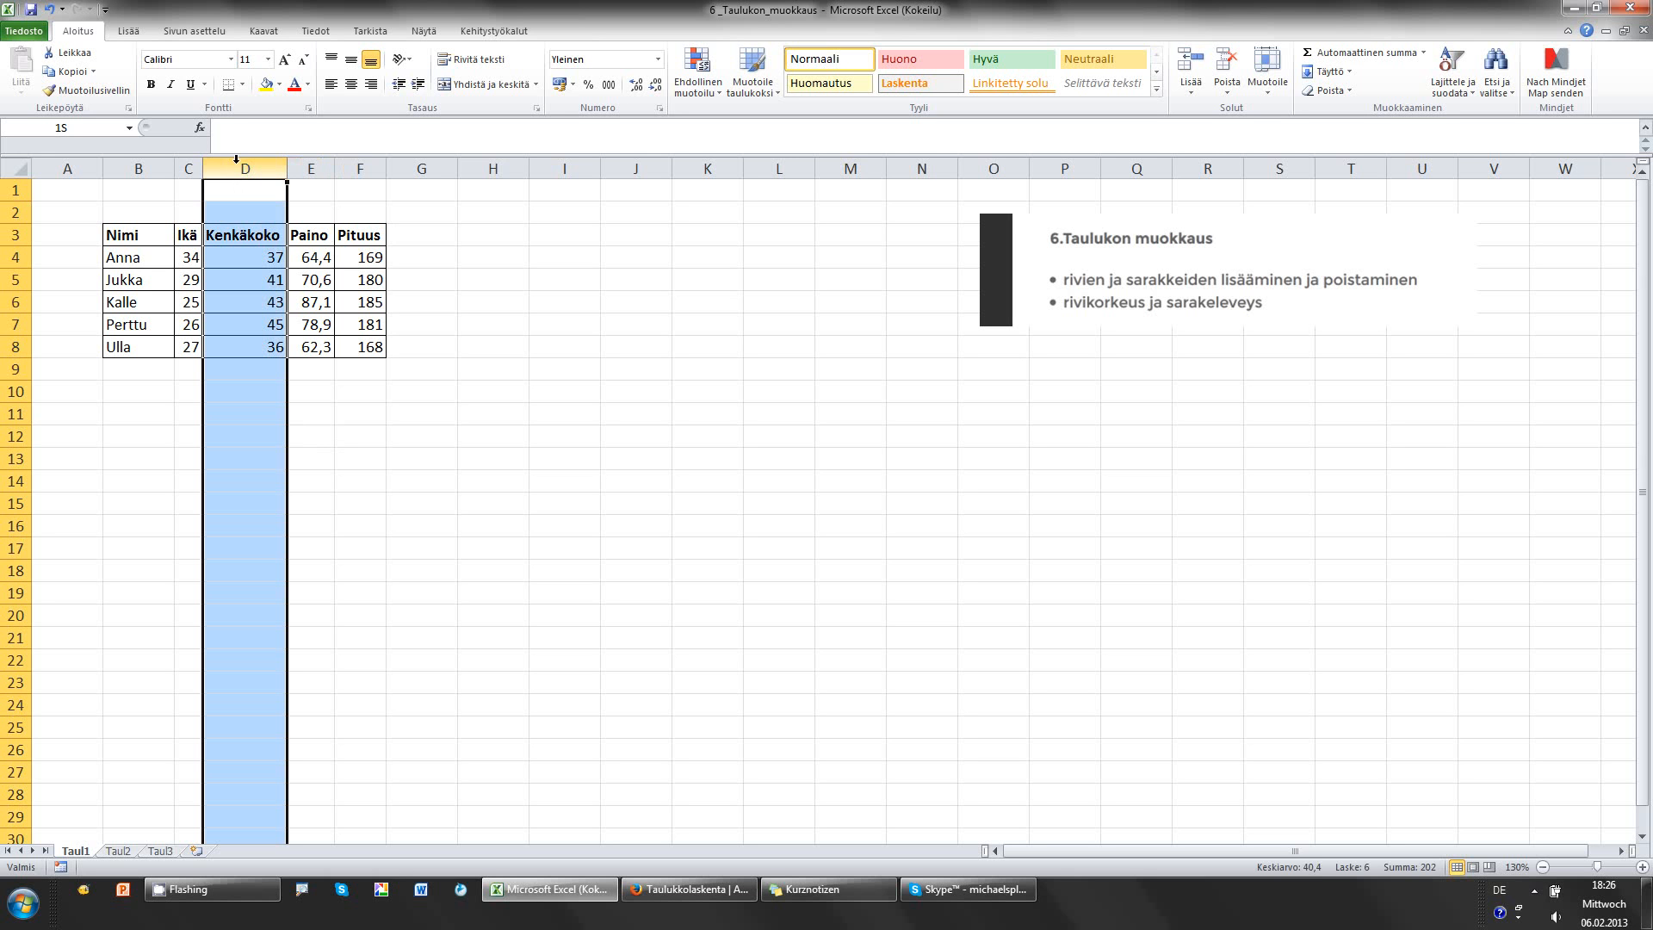
{"action": "left_click_drag", "start_coordinate": [236, 160], "coordinate": [309, 162]}
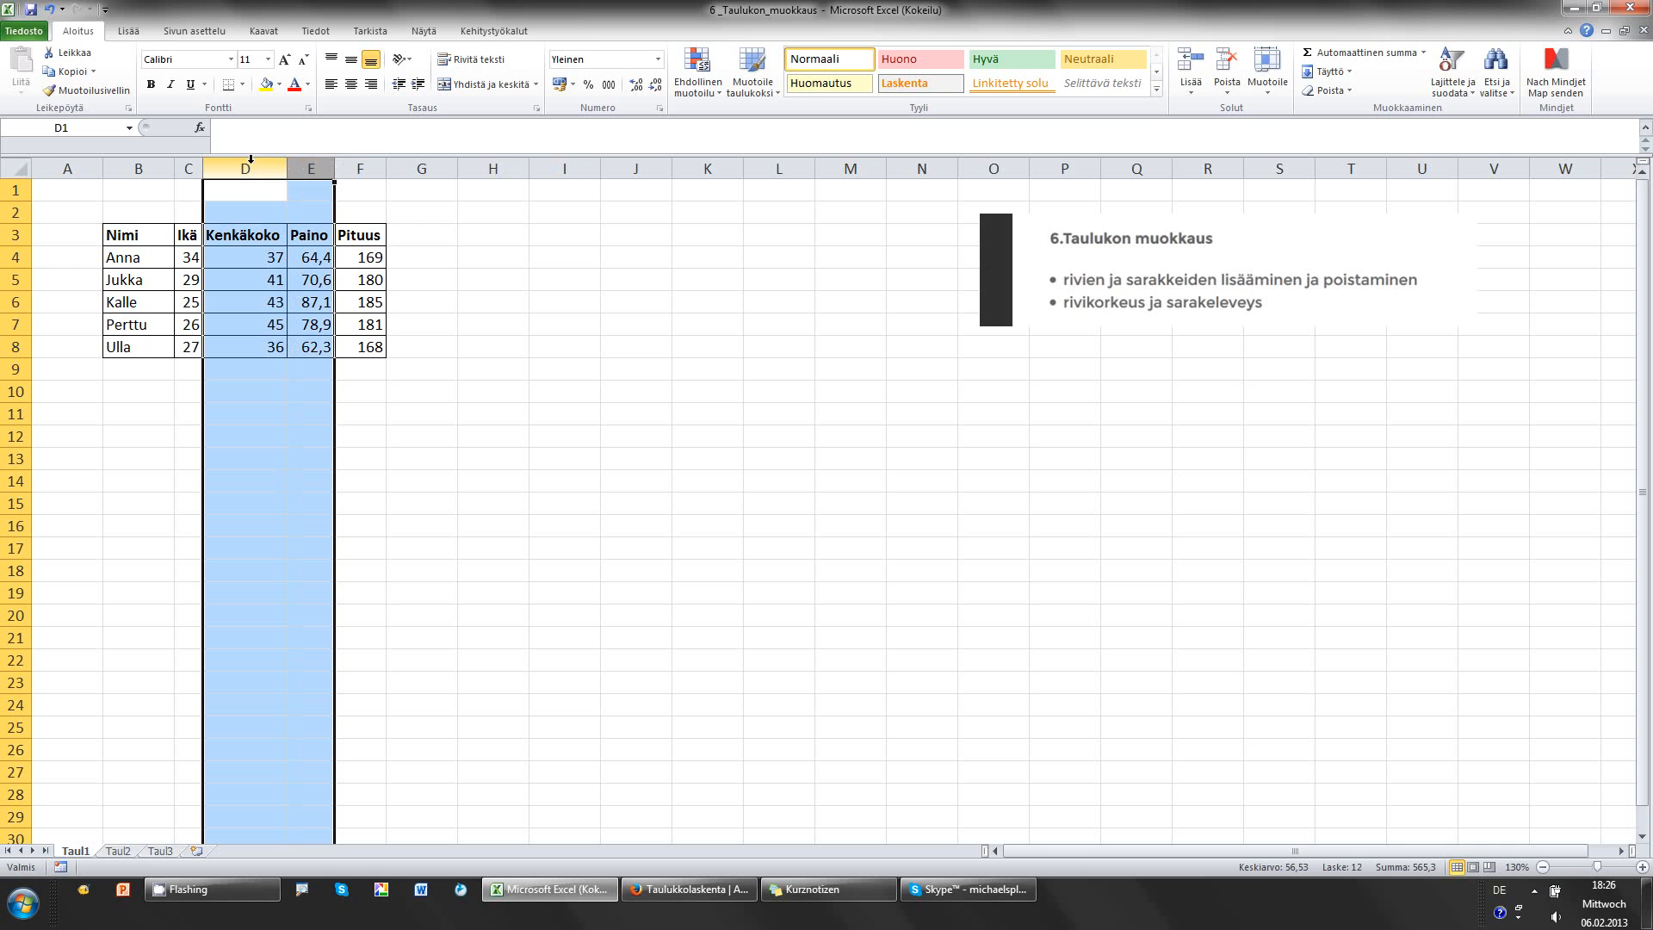
{"action": "right_click", "coordinate": [307, 168]}
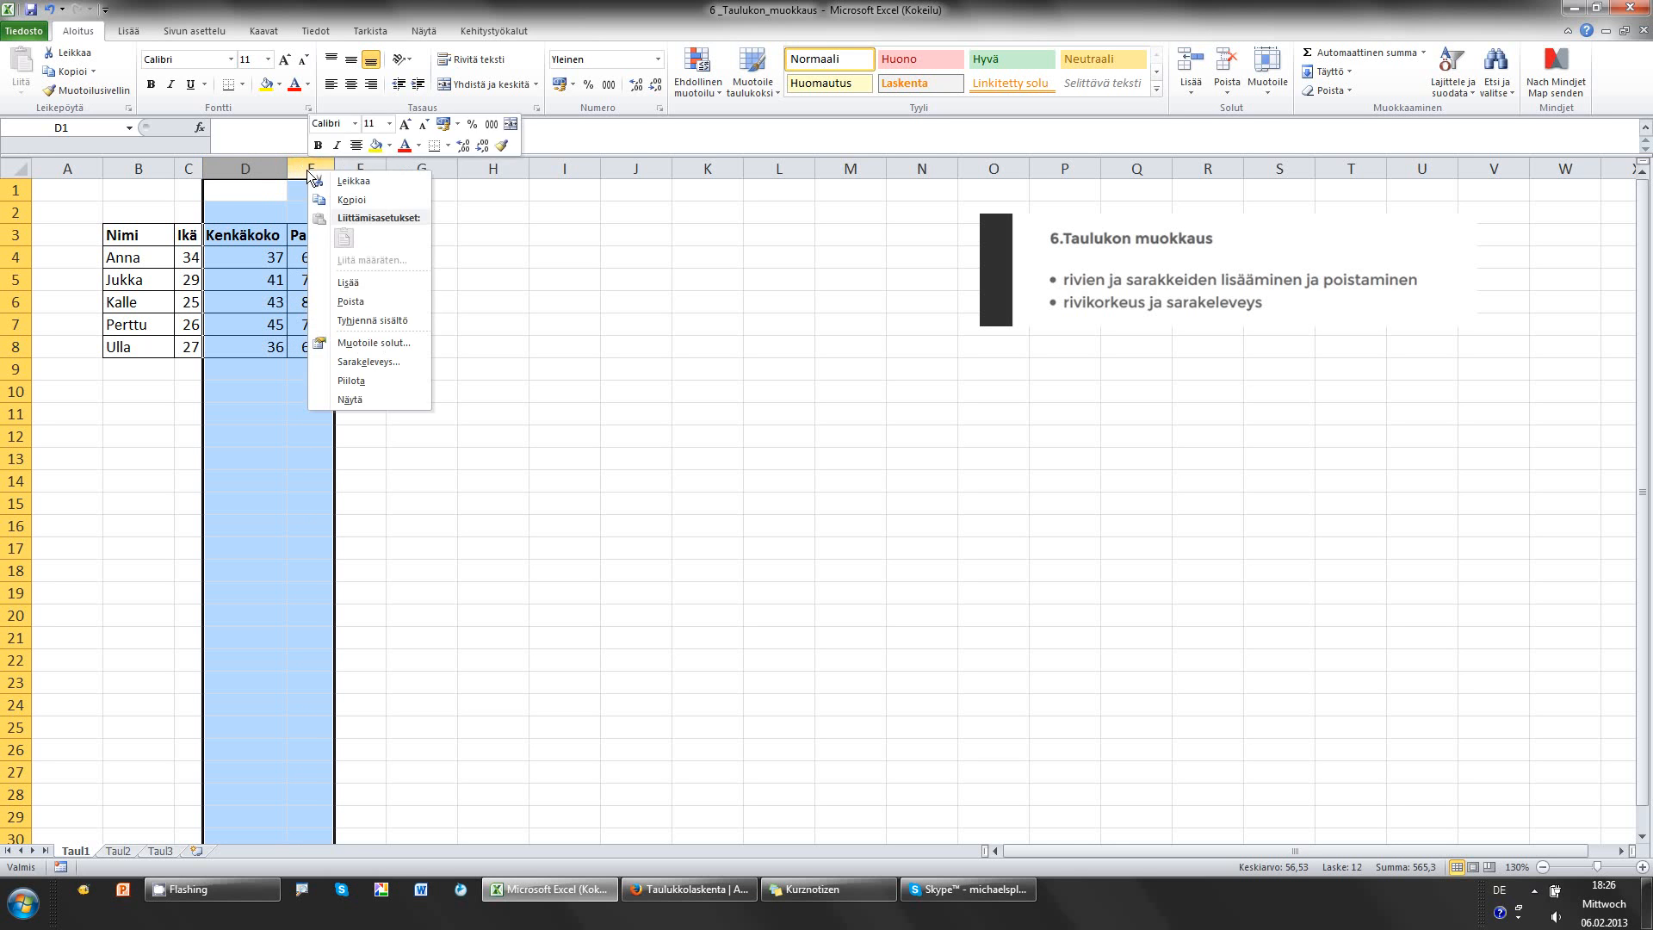
{"action": "left_click", "coordinate": [360, 284]}
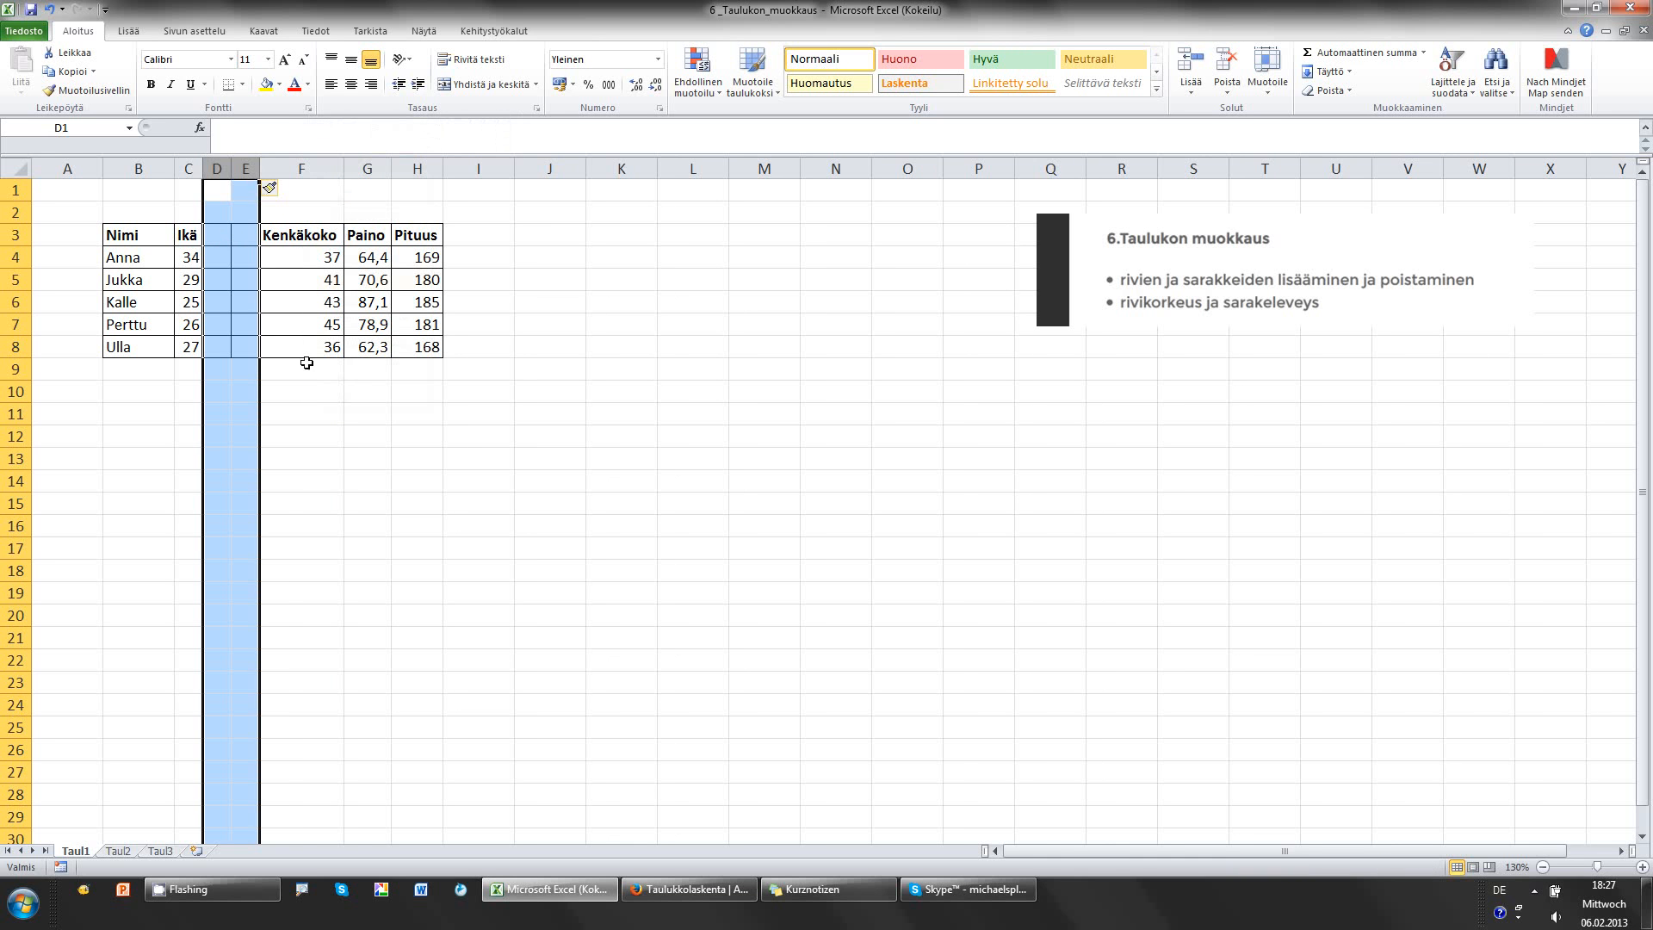
{"action": "left_click", "coordinate": [267, 375]}
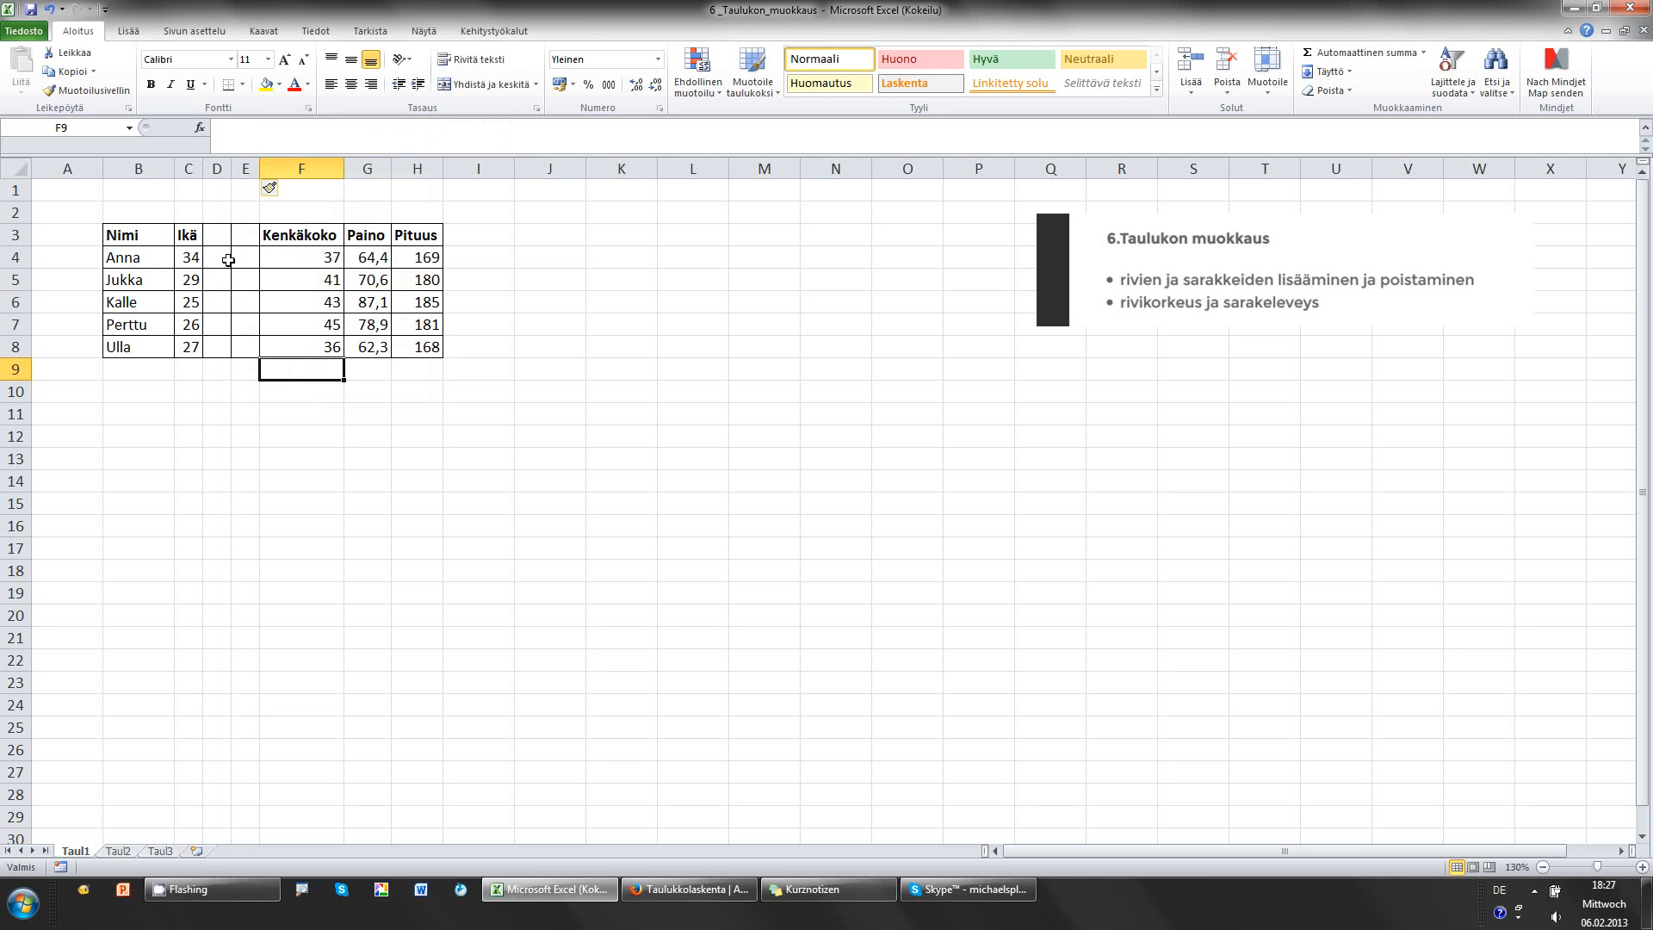
- Insert three blank rows above row 5, below the table's first data row
{"action": "left_click", "coordinate": [15, 279]}
{"action": "left_click_drag", "start_coordinate": [15, 279], "coordinate": [18, 323]}
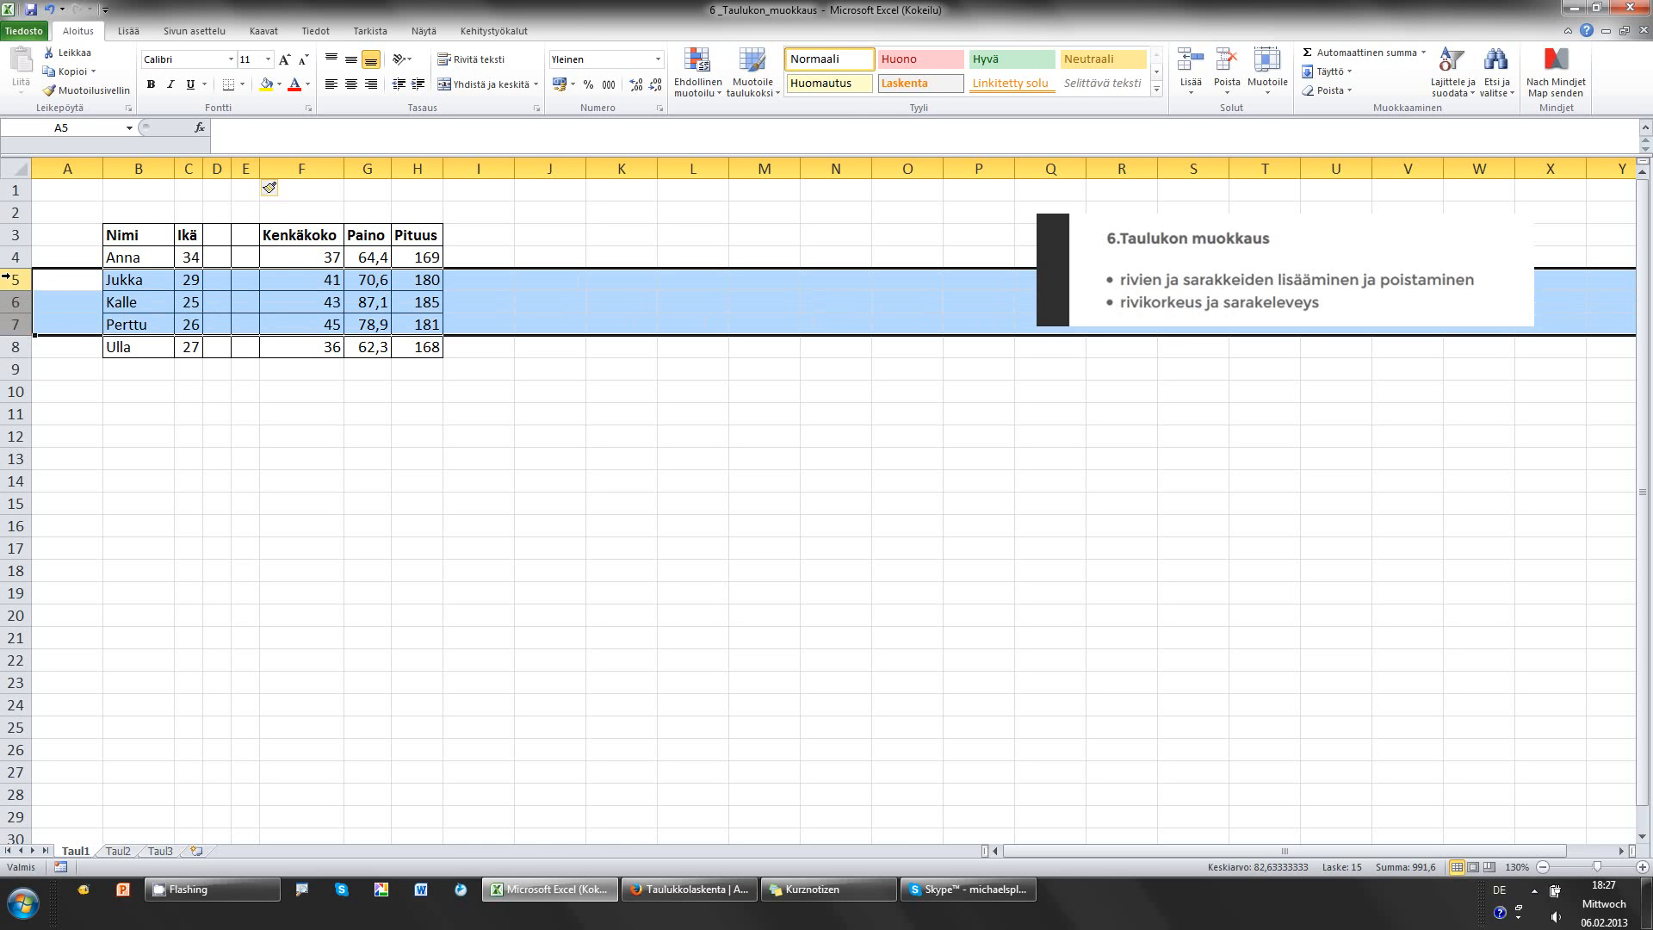
{"action": "right_click", "coordinate": [12, 279]}
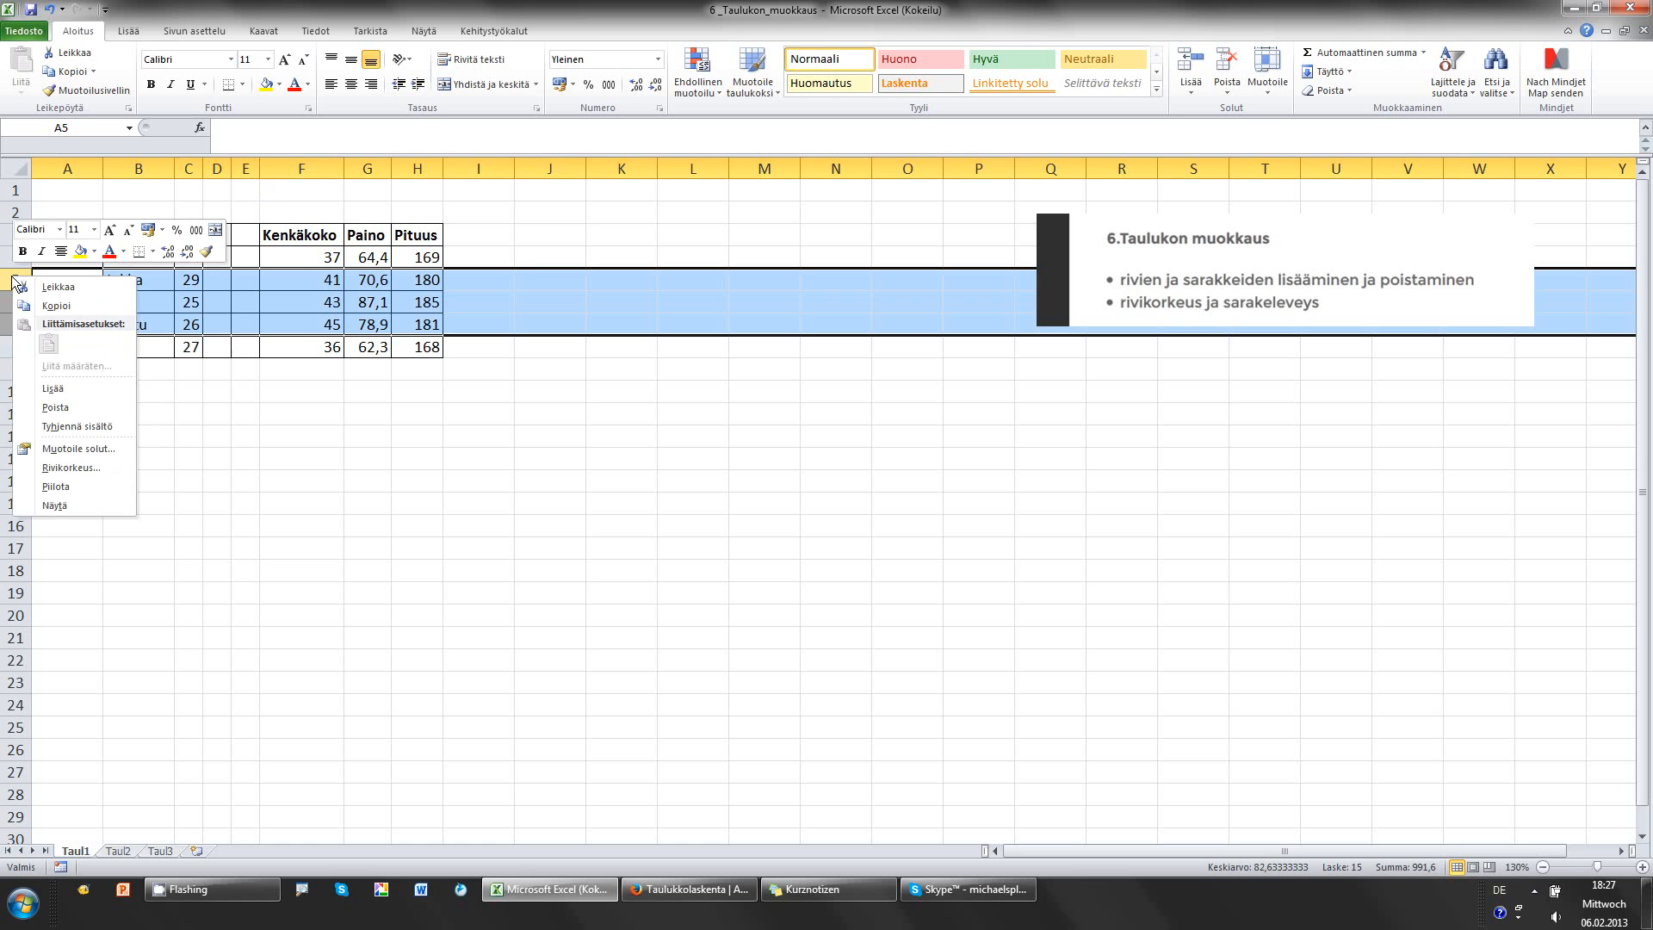
{"action": "left_click", "coordinate": [71, 389]}
{"action": "left_click", "coordinate": [186, 454]}
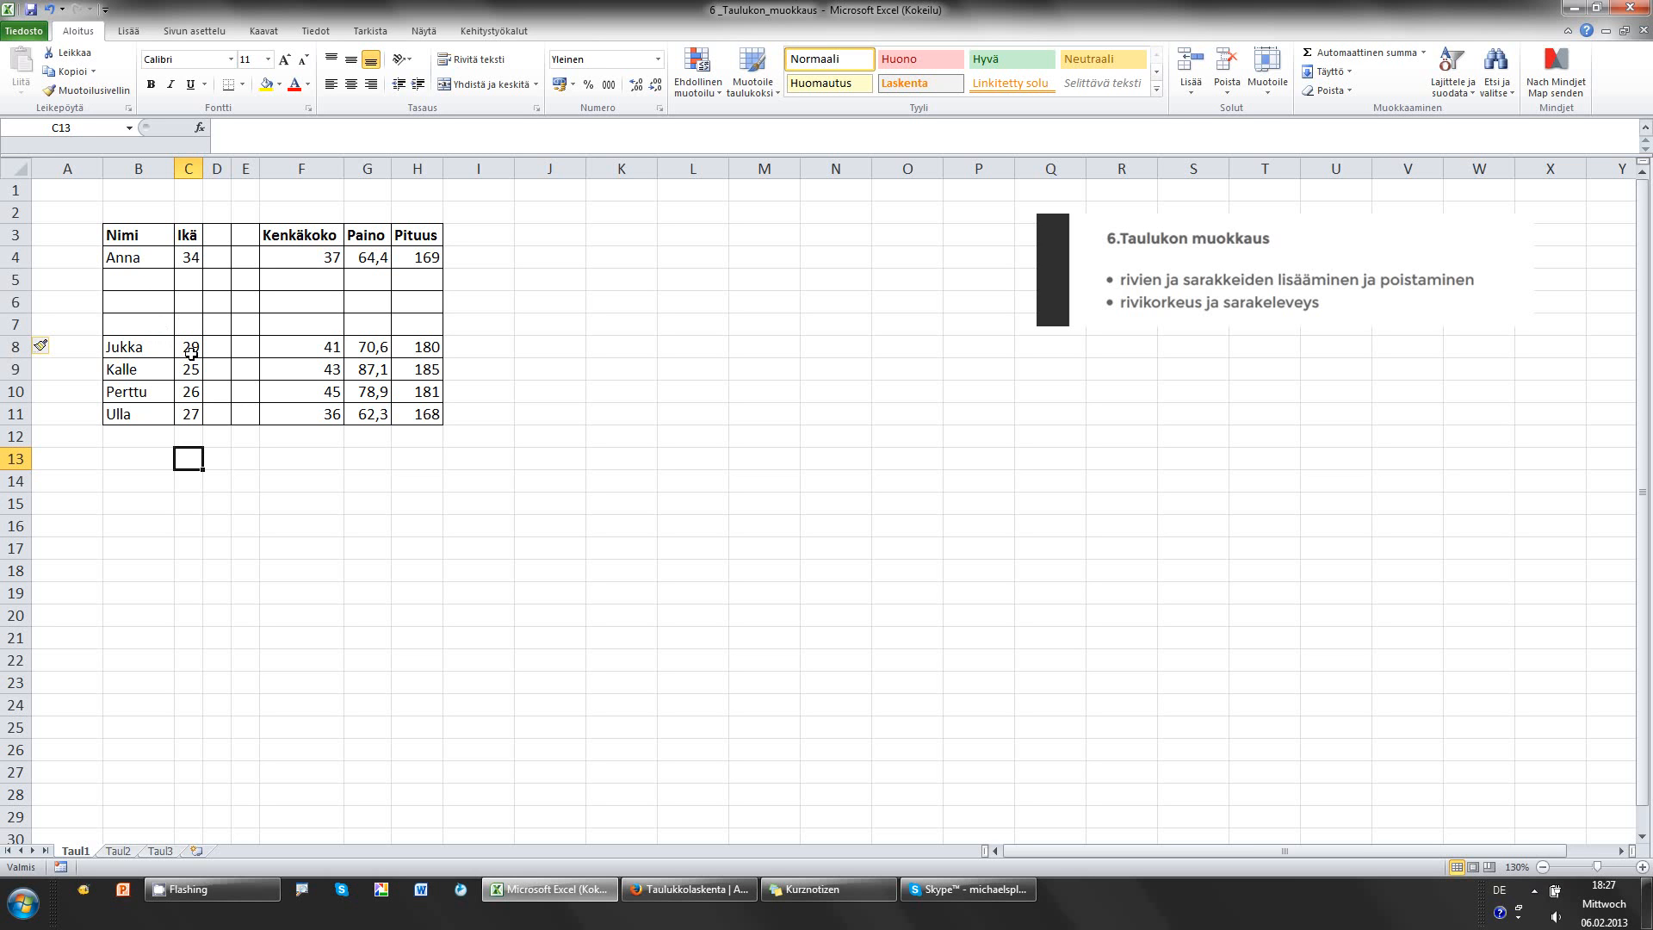
- Undo the insertion of the three blank rows and the two blank columns
{"action": "left_click", "coordinate": [49, 11]}
{"action": "left_click", "coordinate": [49, 10]}
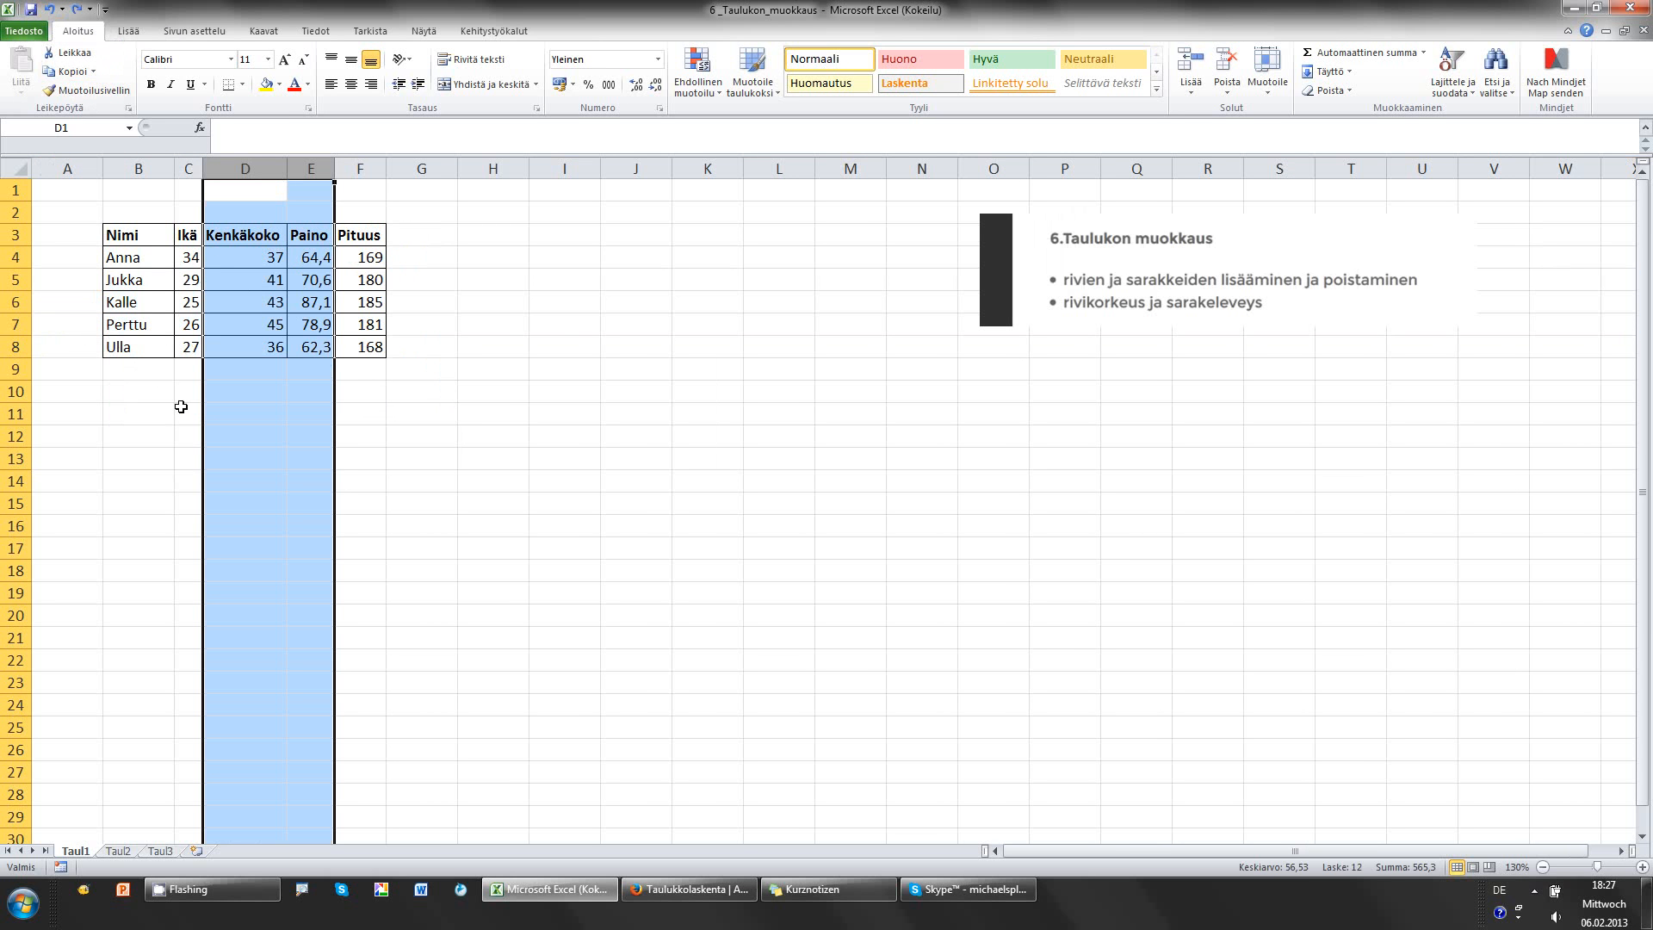
{"action": "left_click", "coordinate": [169, 375]}
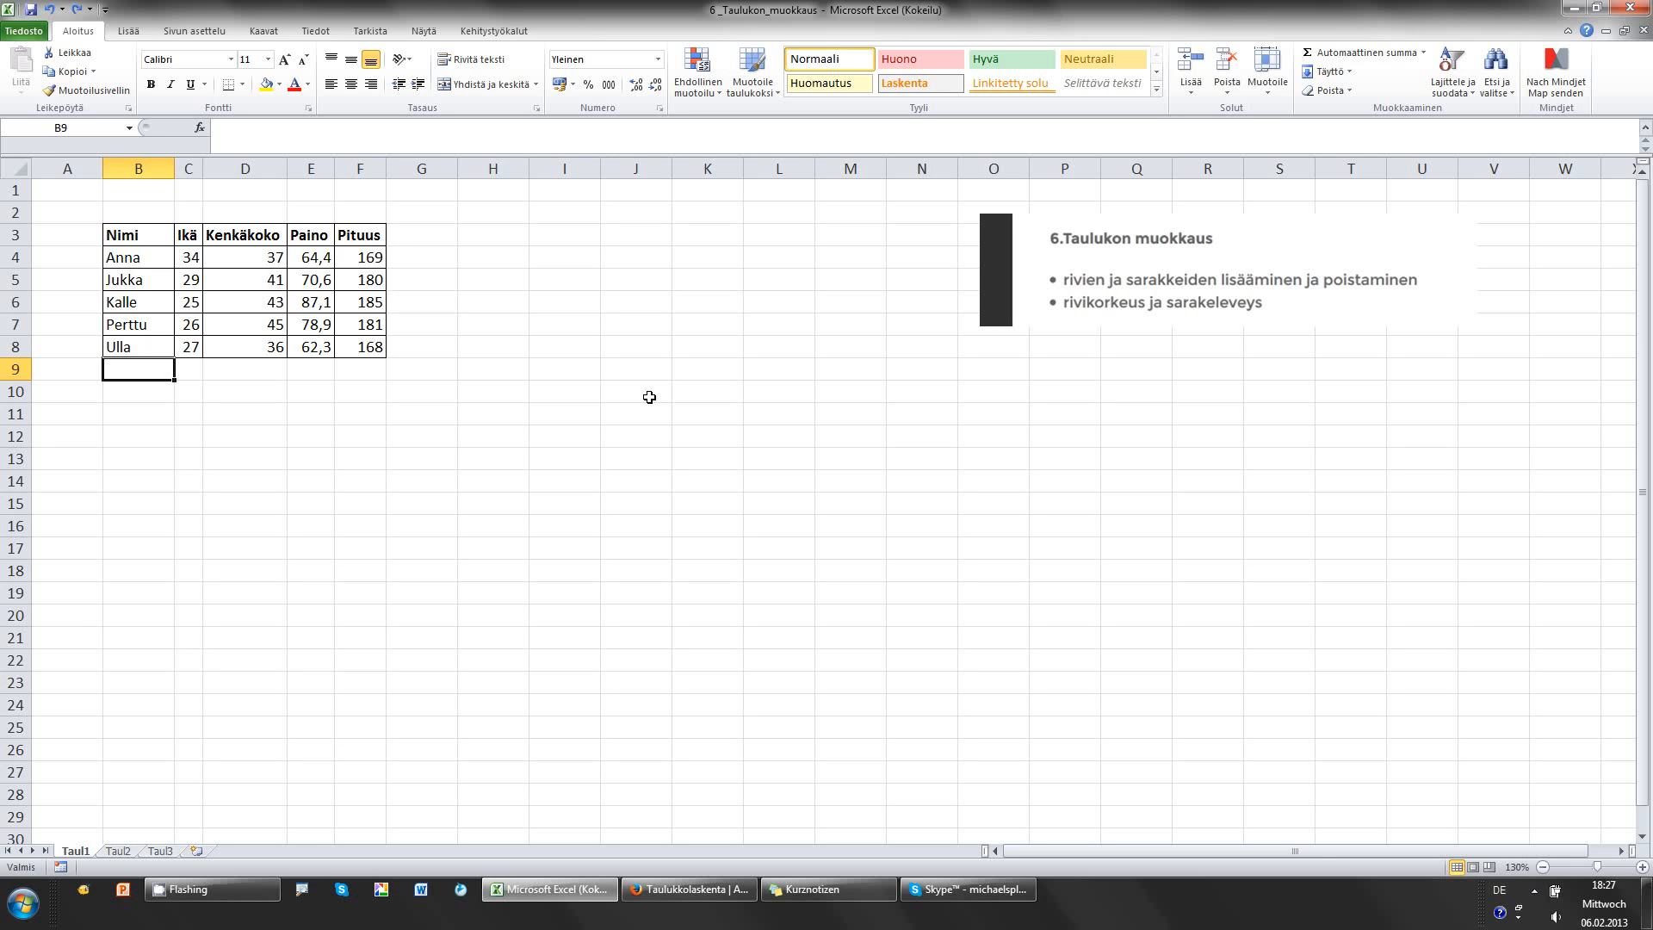
- Review the insert and delete options for columns D and E, and insert two sheet columns before Kenkäkoko
{"action": "left_click", "coordinate": [249, 159]}
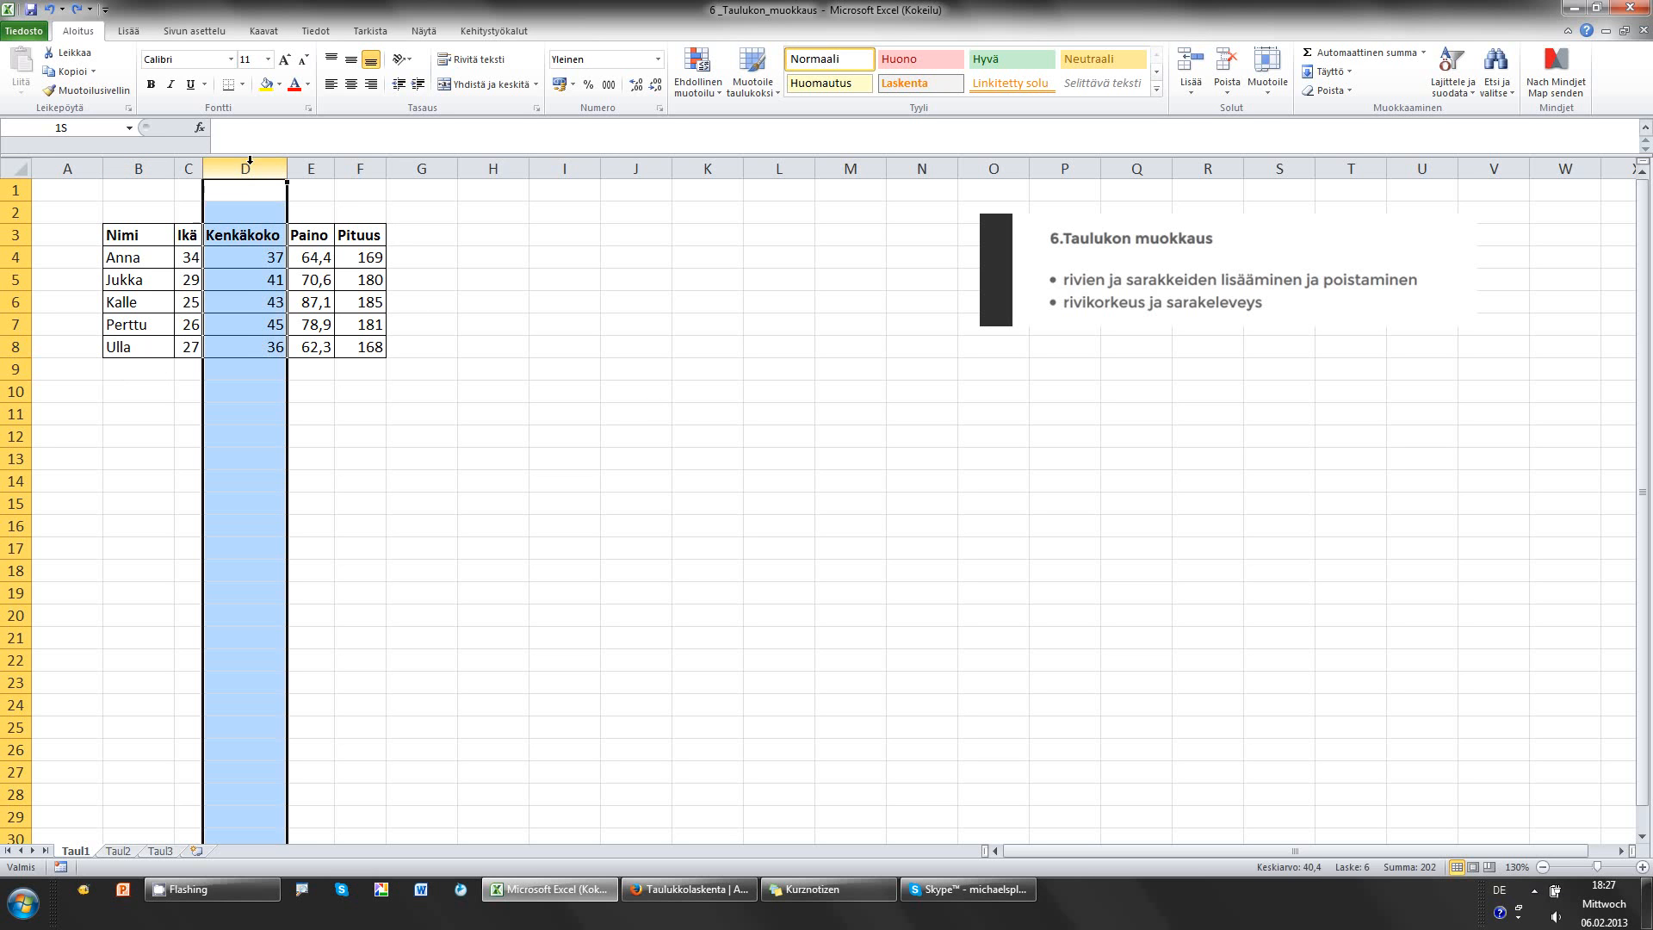
{"action": "left_click_drag", "start_coordinate": [250, 159], "coordinate": [315, 159]}
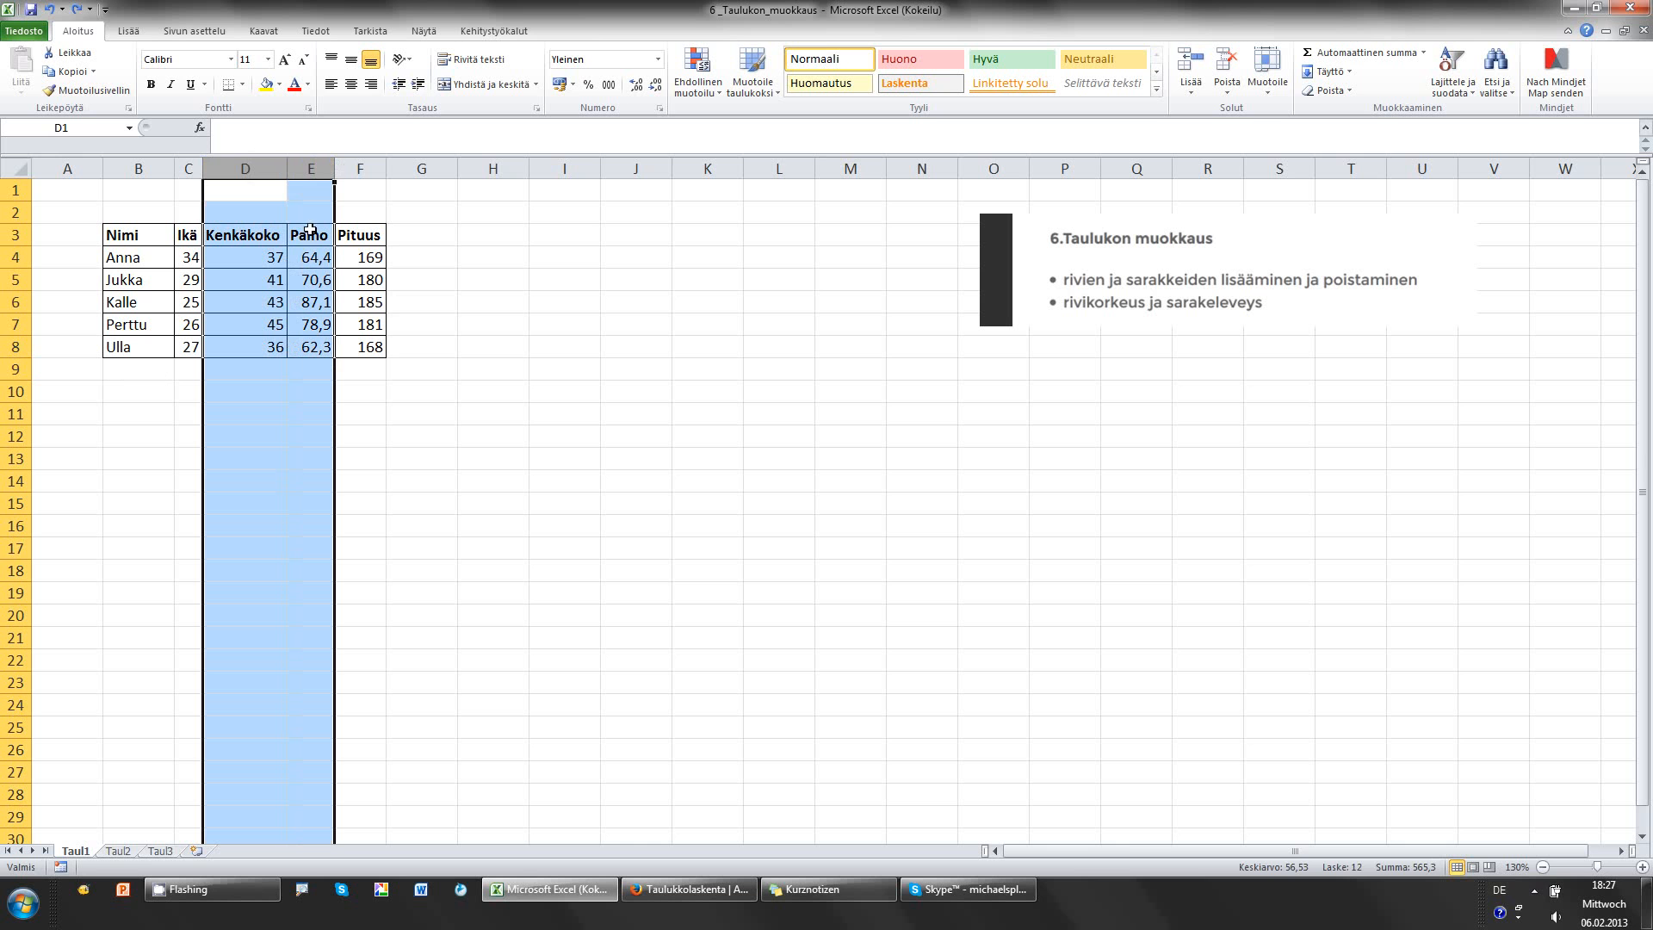
{"action": "left_click", "coordinate": [1195, 91]}
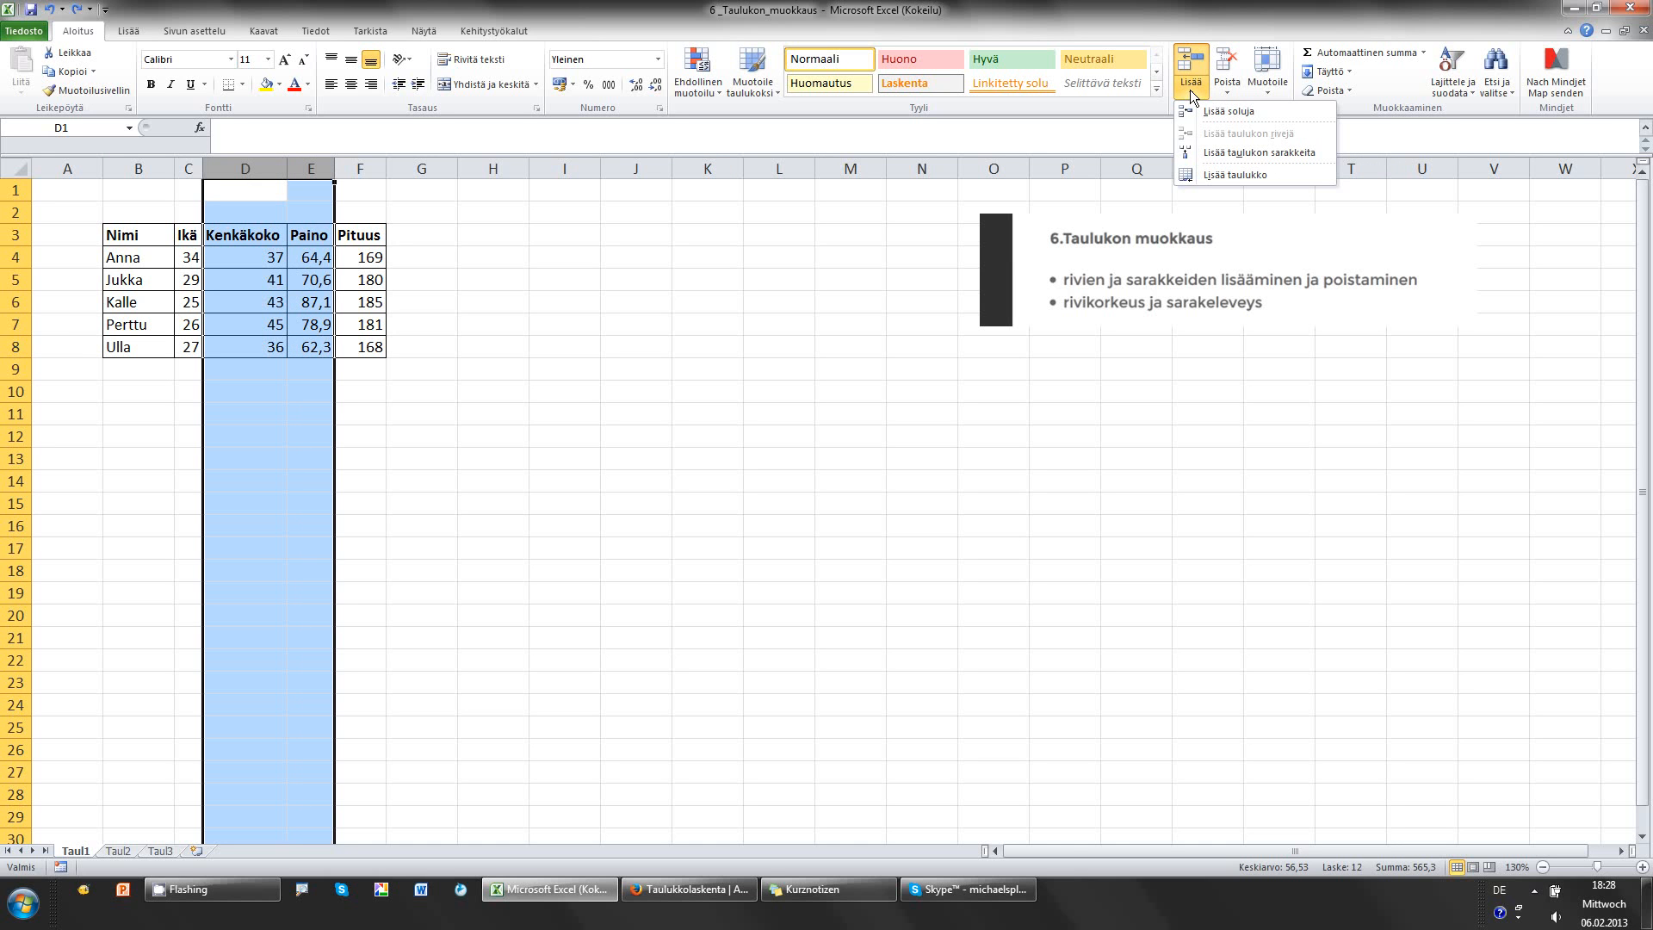
{"action": "left_click", "coordinate": [1227, 90]}
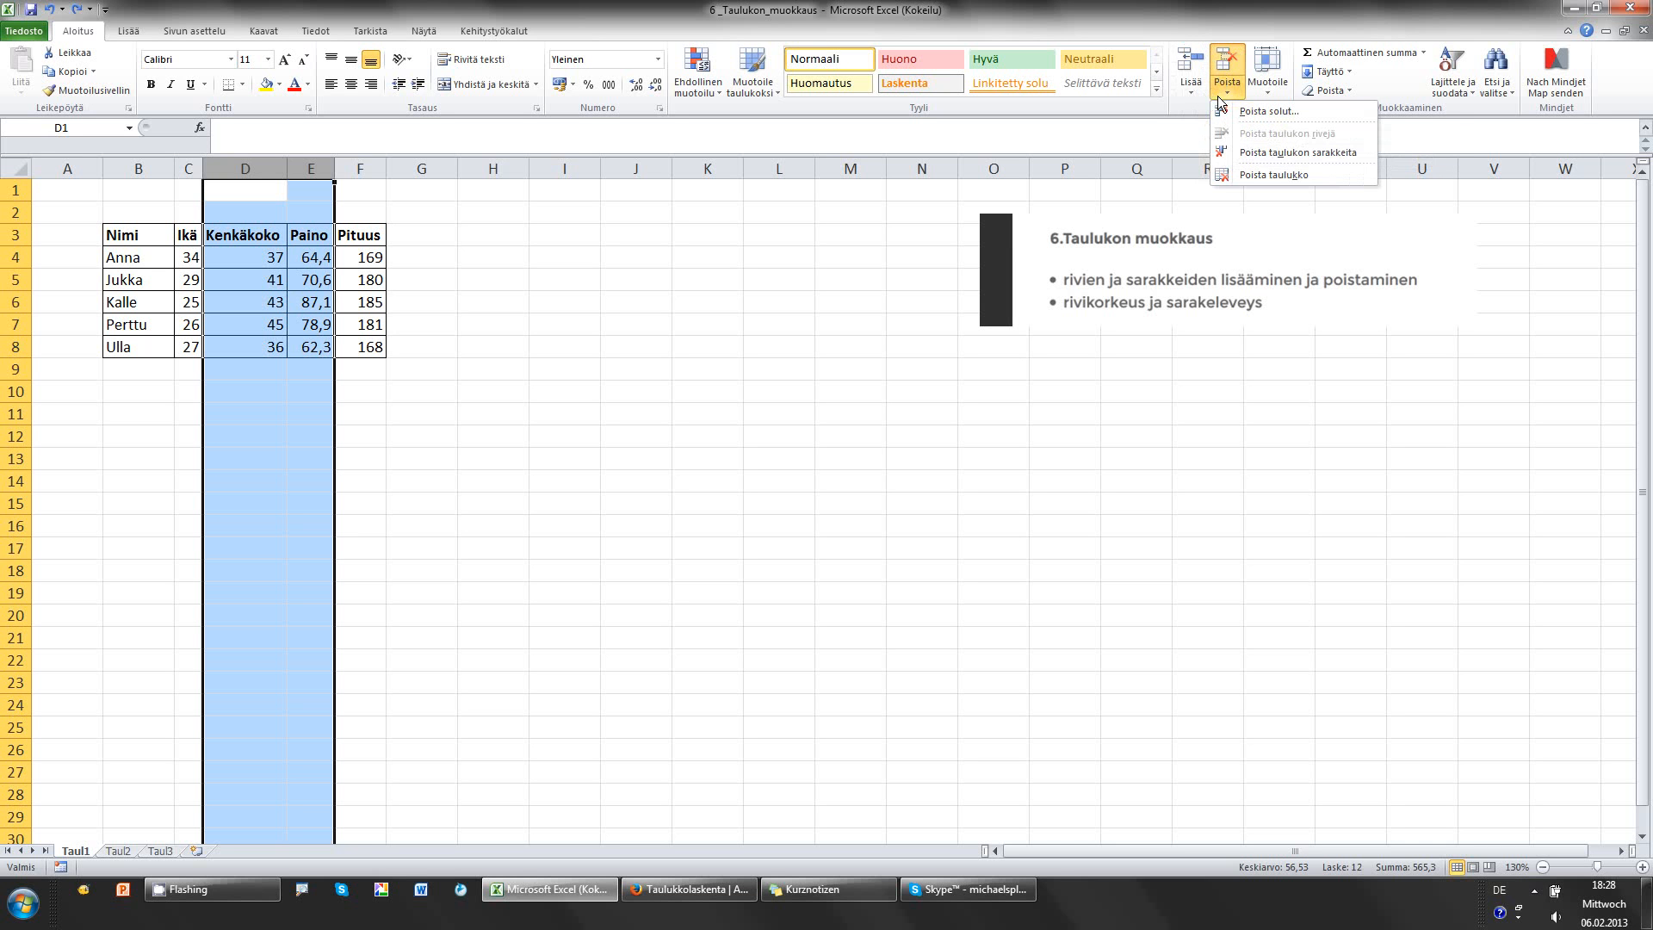
{"action": "left_click", "coordinate": [1194, 91]}
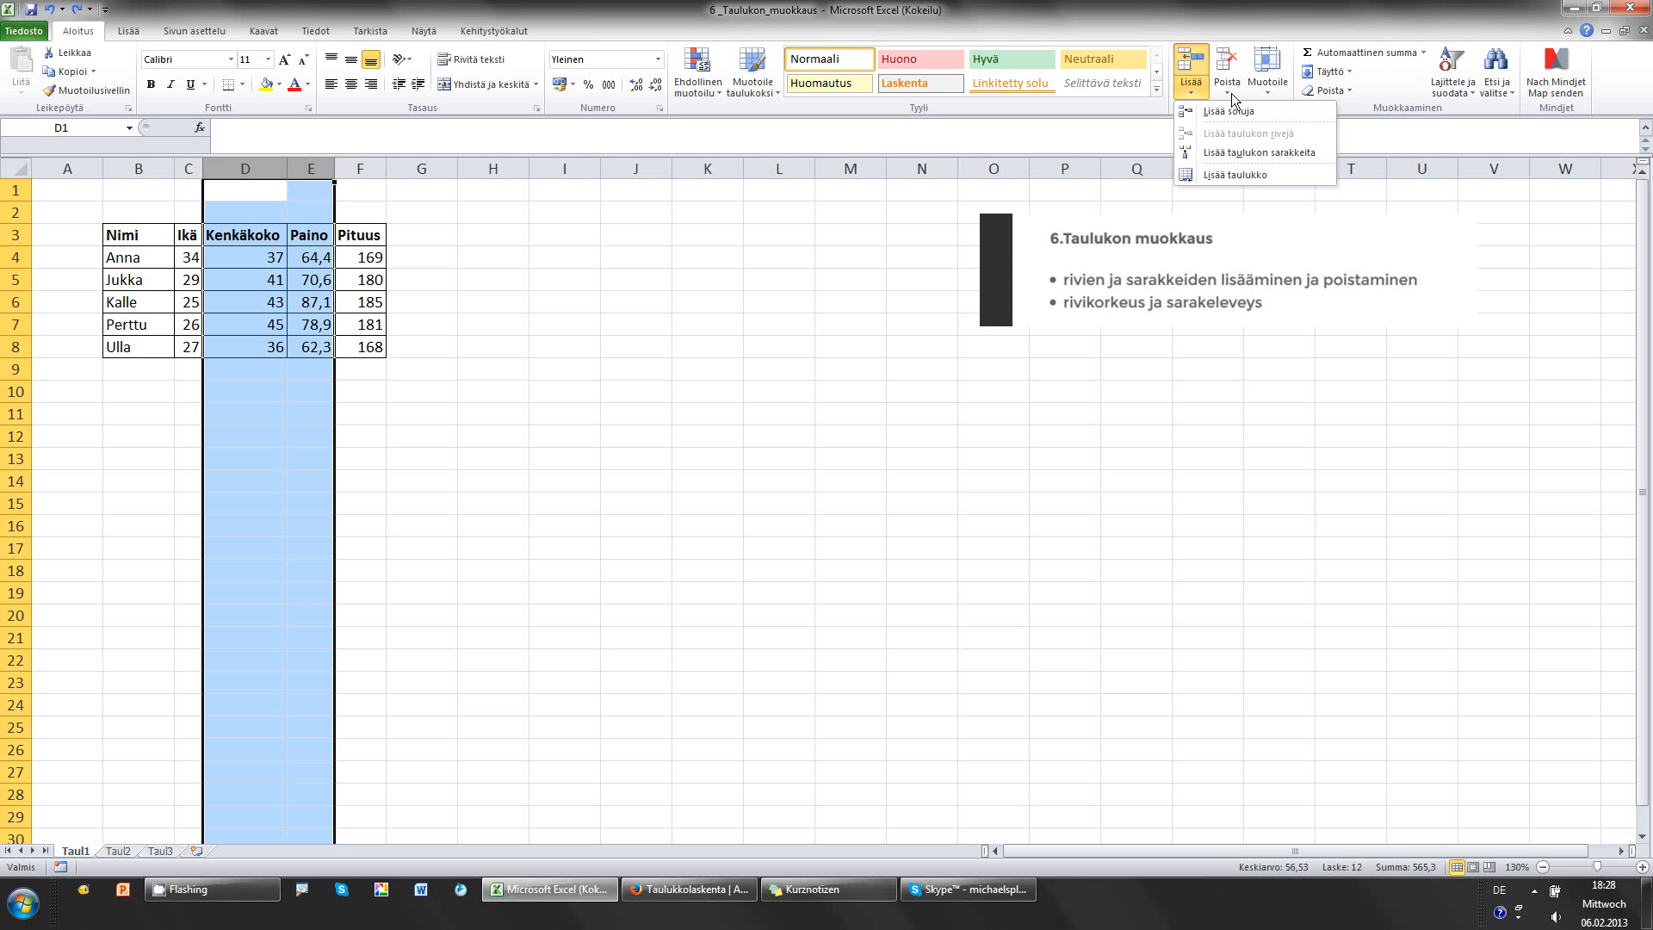
{"action": "left_click", "coordinate": [494, 294]}
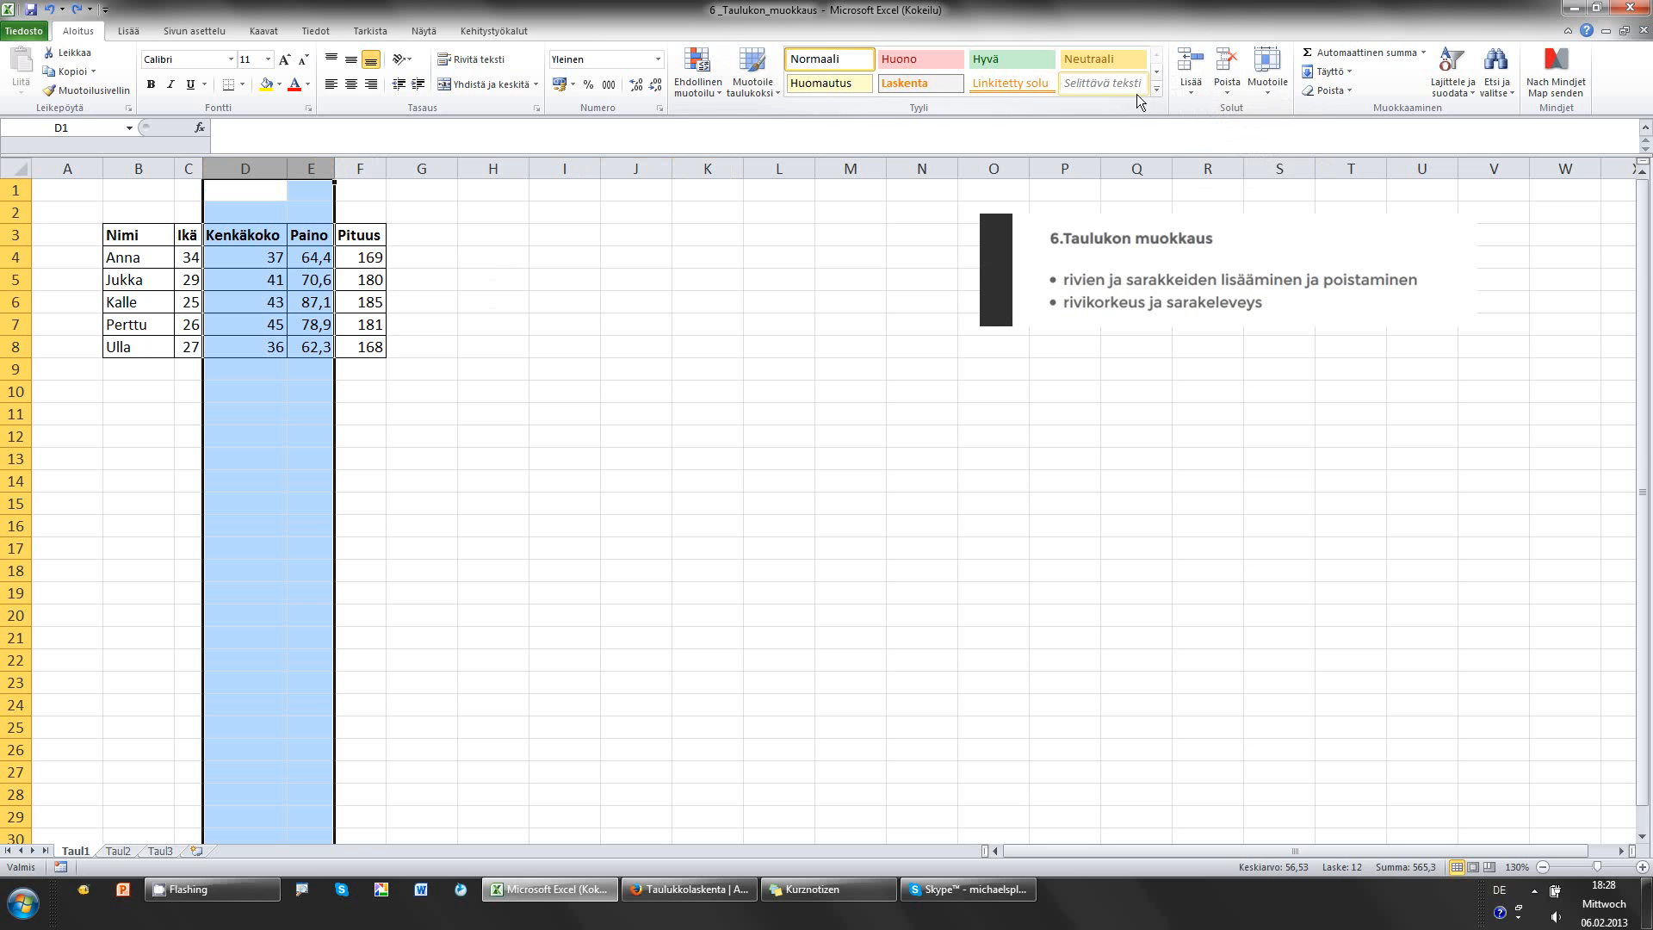
{"action": "left_click", "coordinate": [1192, 87]}
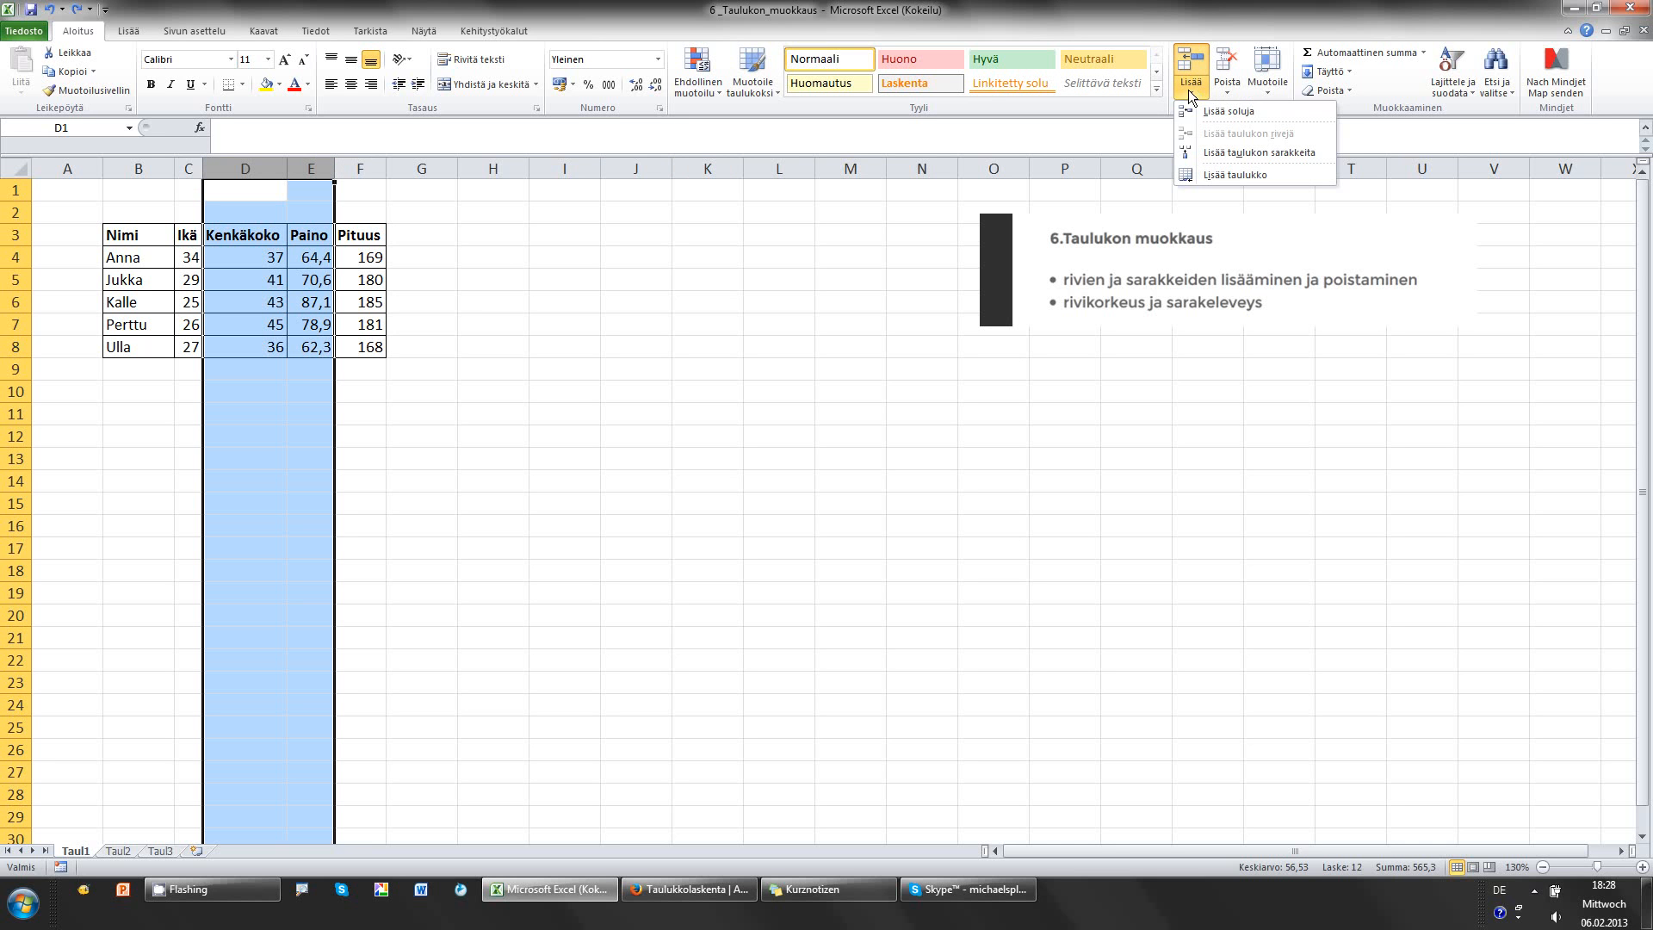
{"action": "left_click", "coordinate": [1226, 157]}
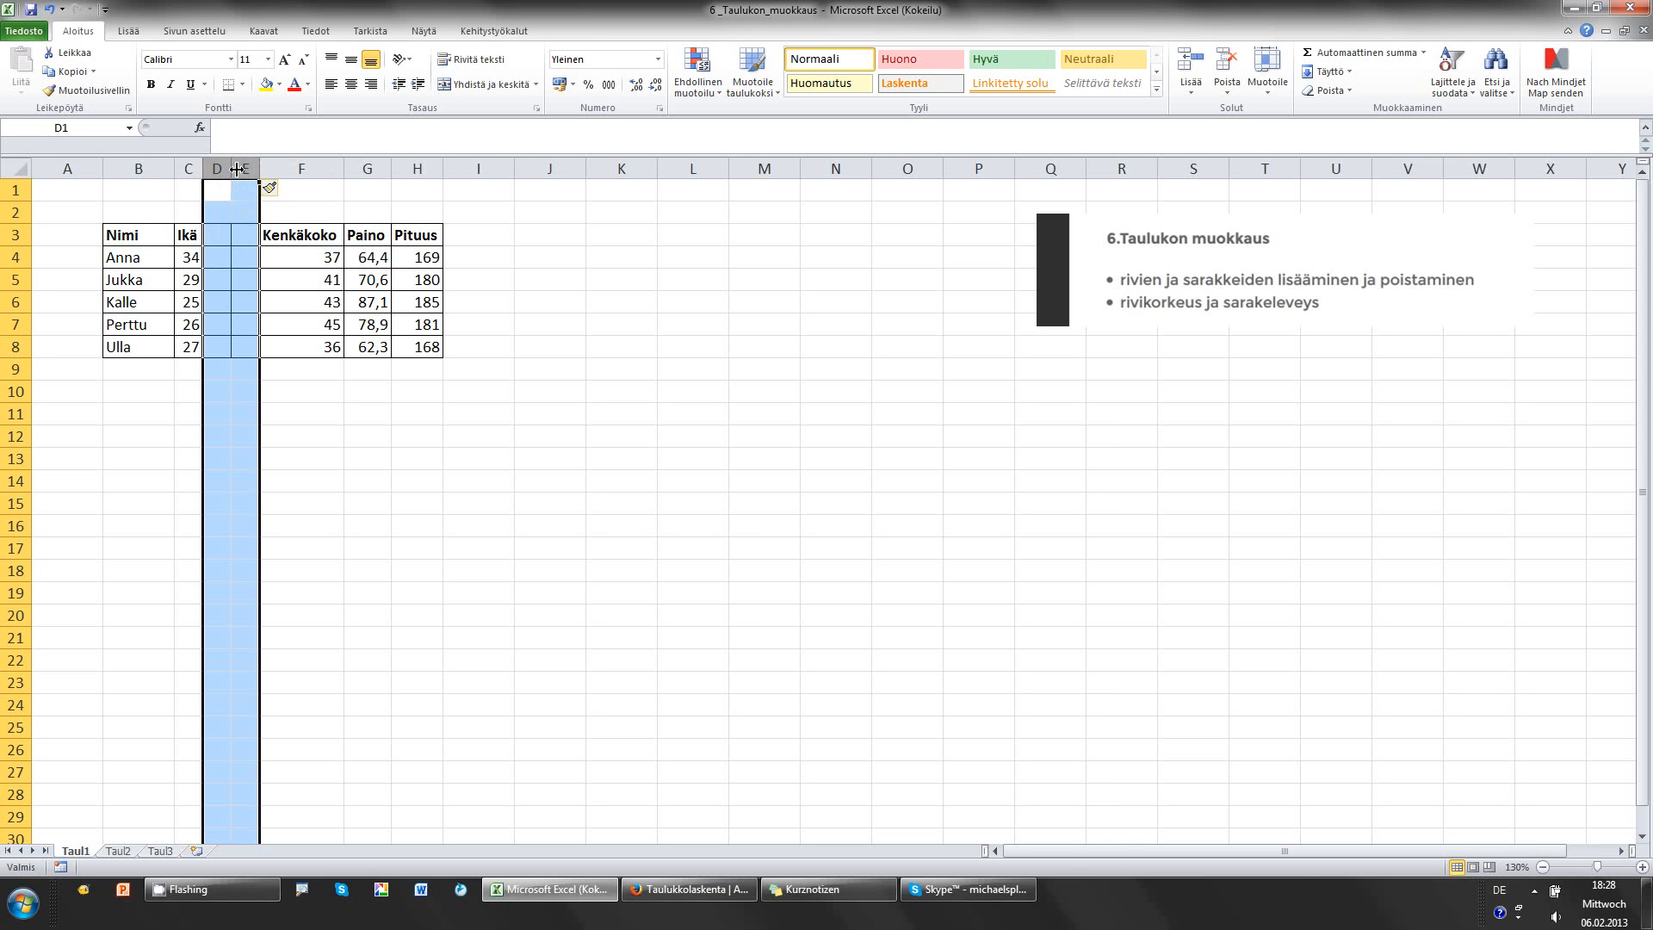
- Undo the insertion of the two blank columns before Kenkäkoko
{"action": "left_click", "coordinate": [49, 10]}
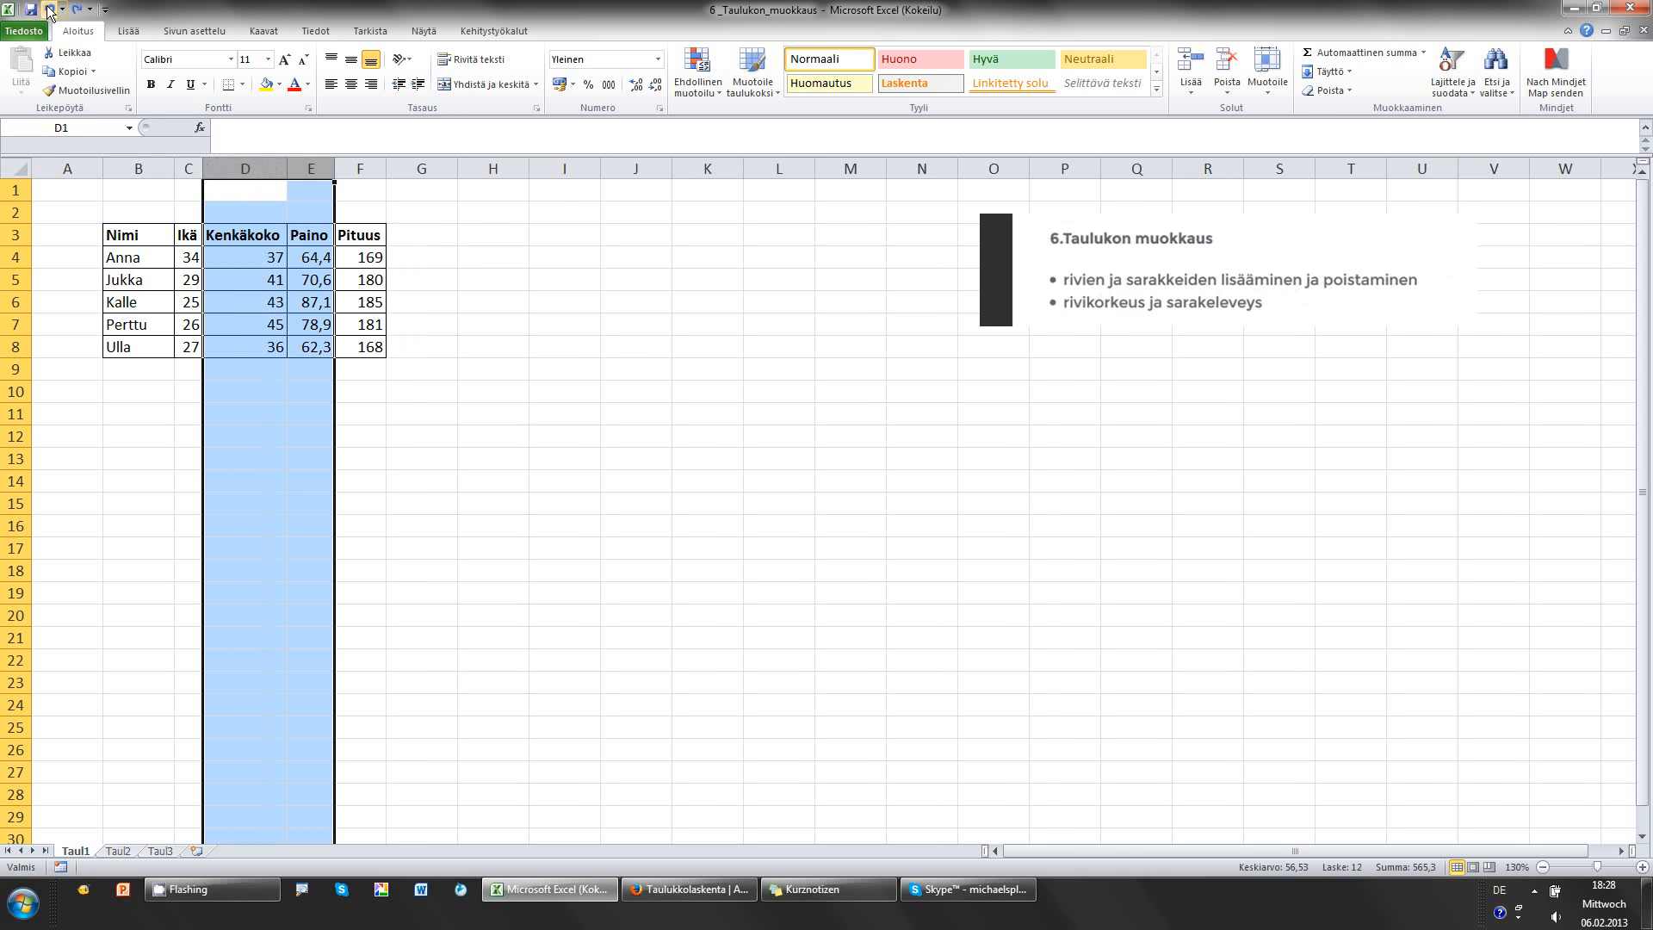
{"action": "left_click", "coordinate": [311, 326]}
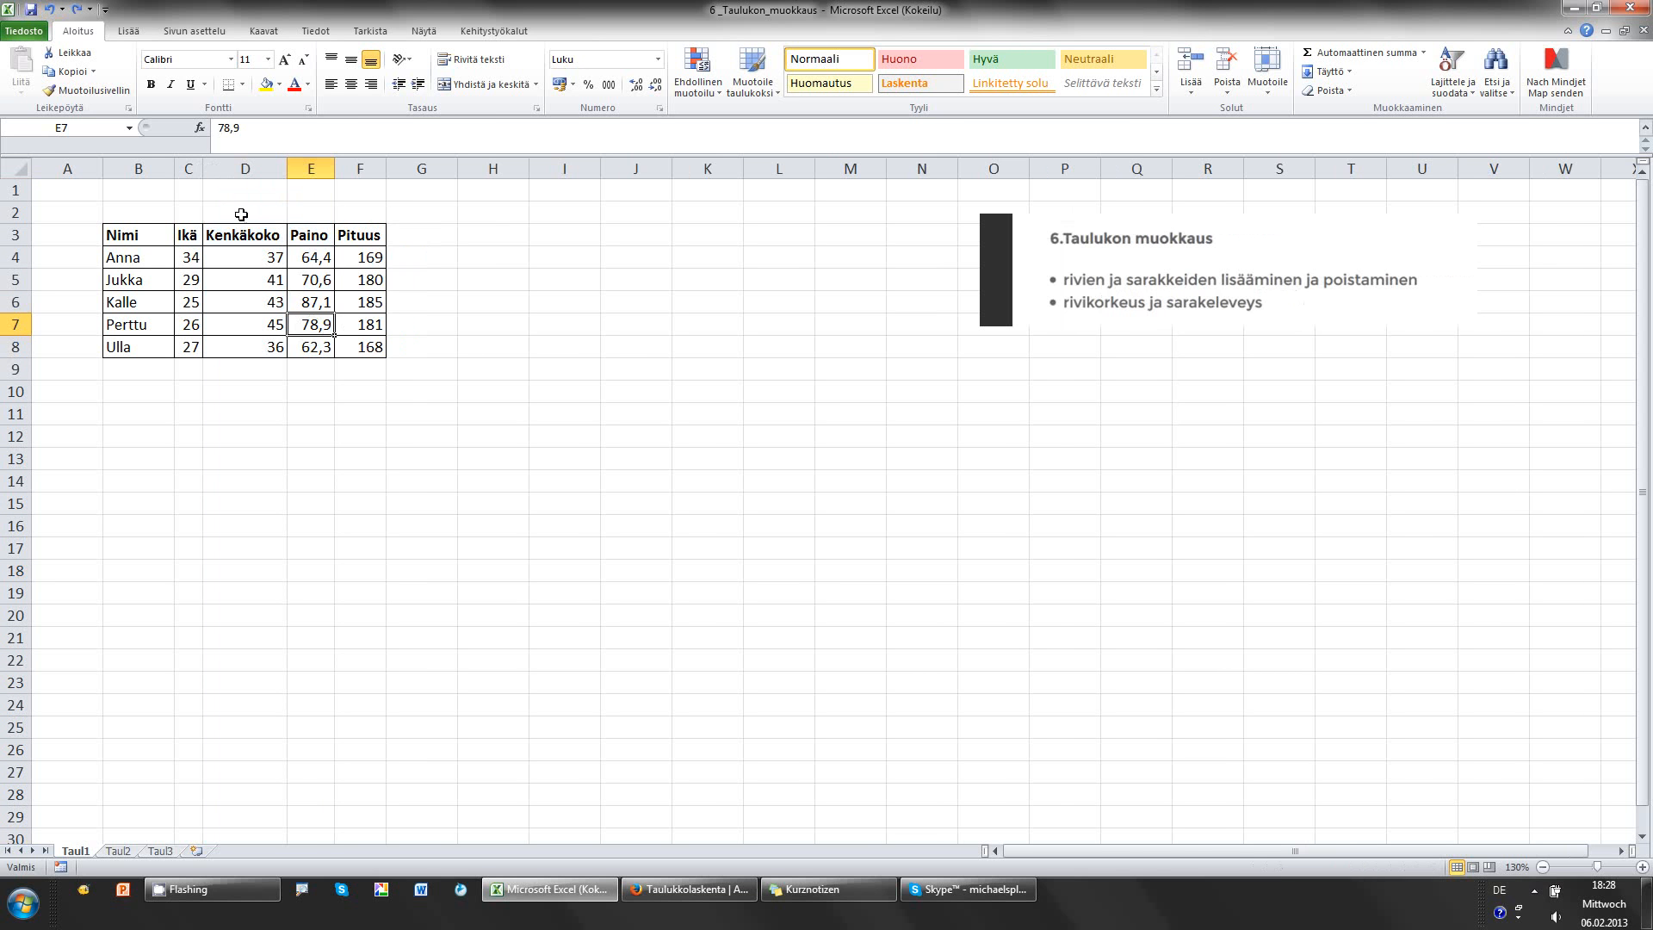
{"action": "left_click", "coordinate": [254, 164]}
- Insert two blank sheet rows above row 5, directly below the table's first data row
{"action": "left_click_drag", "start_coordinate": [21, 278], "coordinate": [14, 302]}
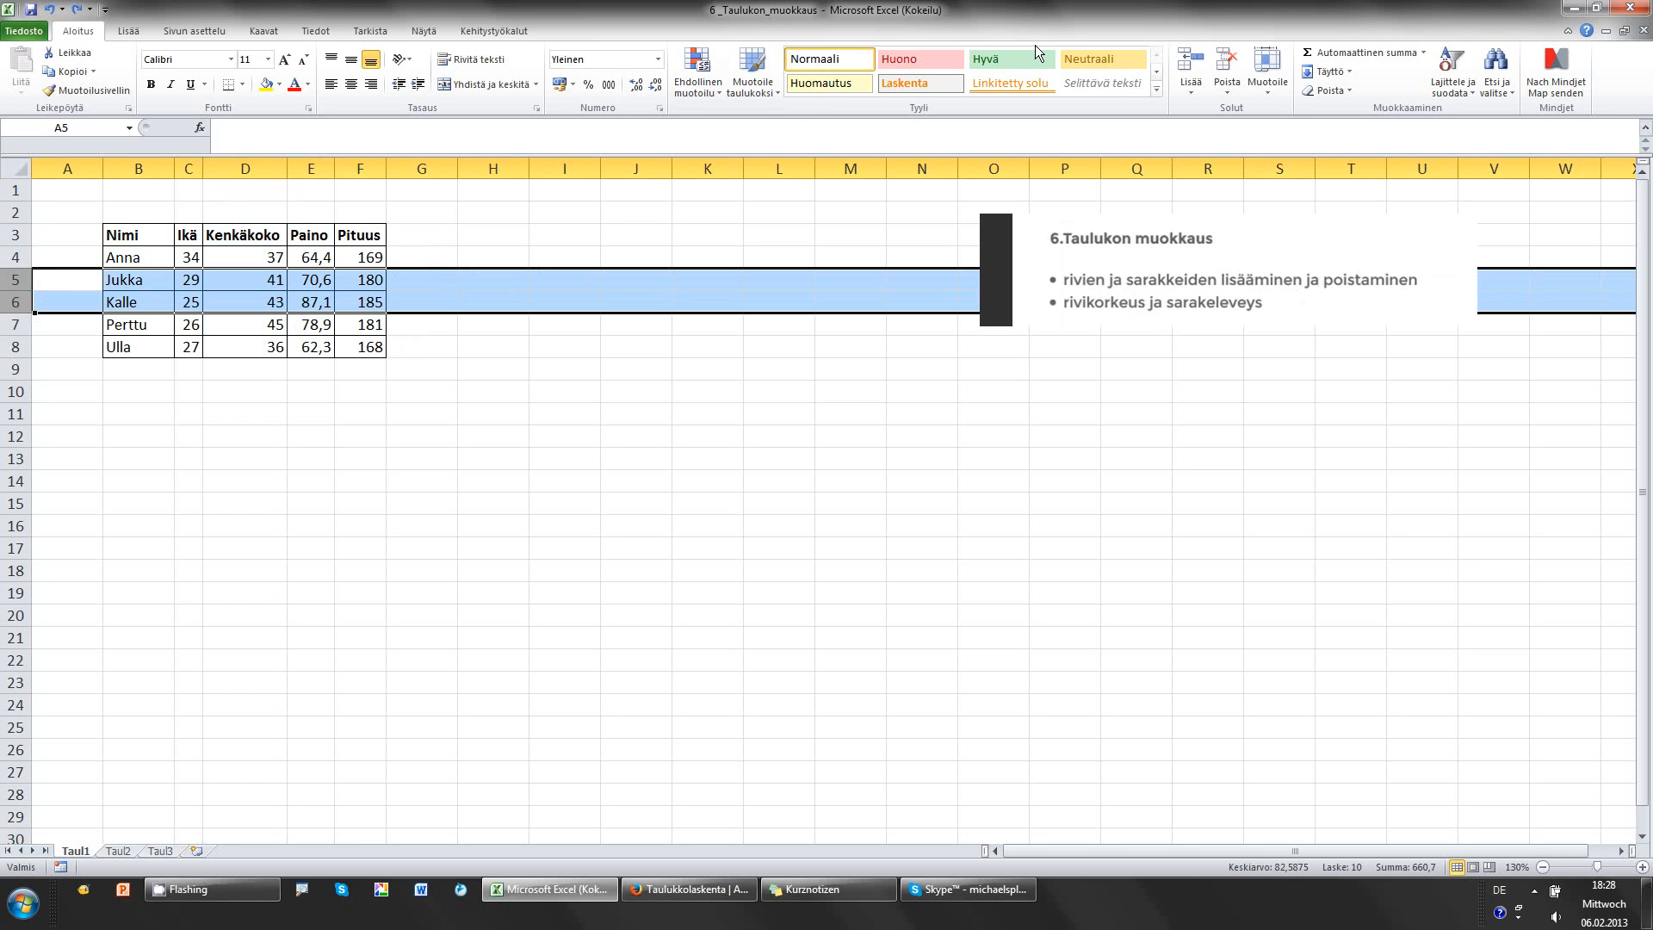
{"action": "left_click", "coordinate": [1195, 90]}
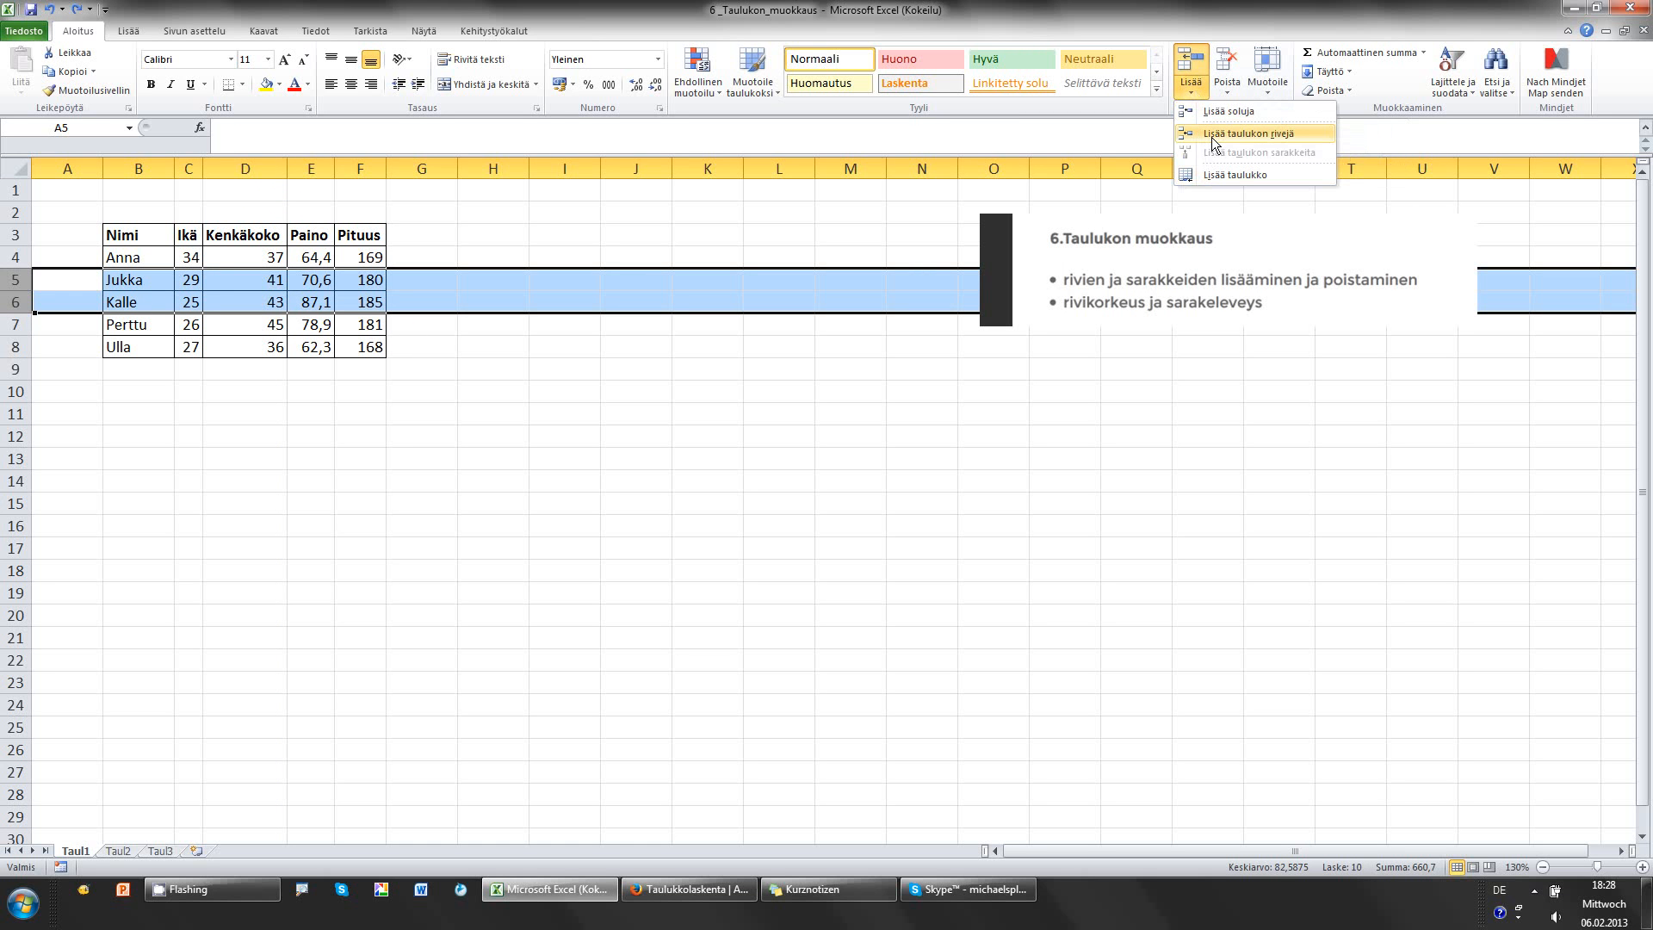
{"action": "left_click", "coordinate": [1211, 137]}
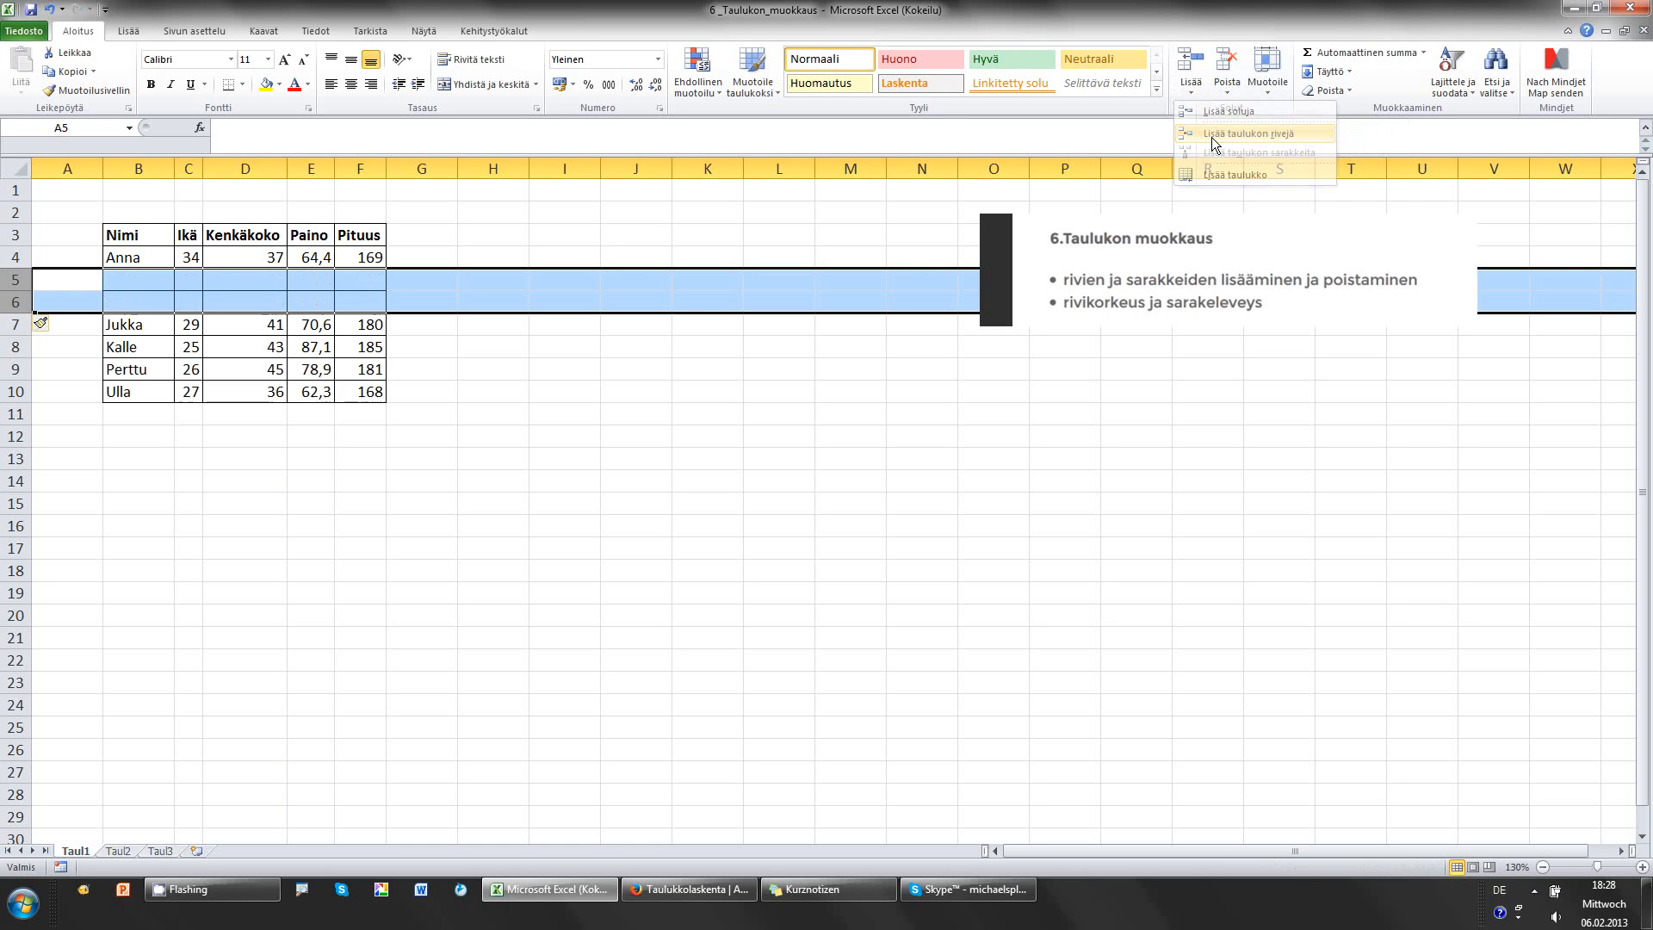
{"action": "left_click", "coordinate": [475, 436]}
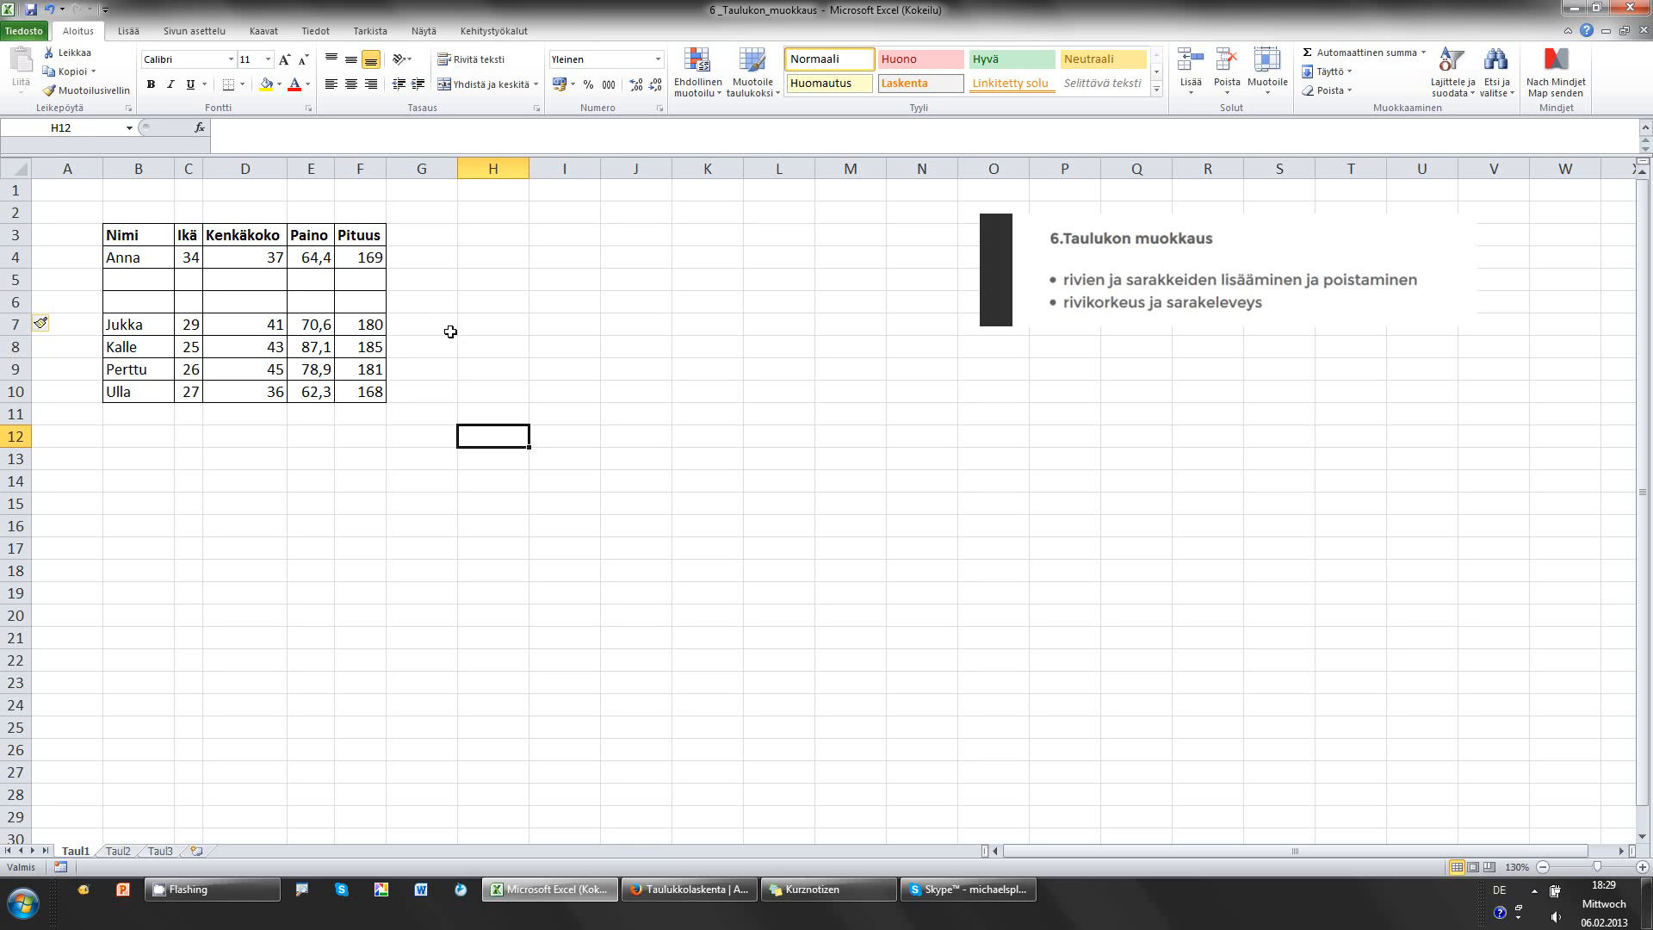
{"action": "left_click", "coordinate": [450, 332]}
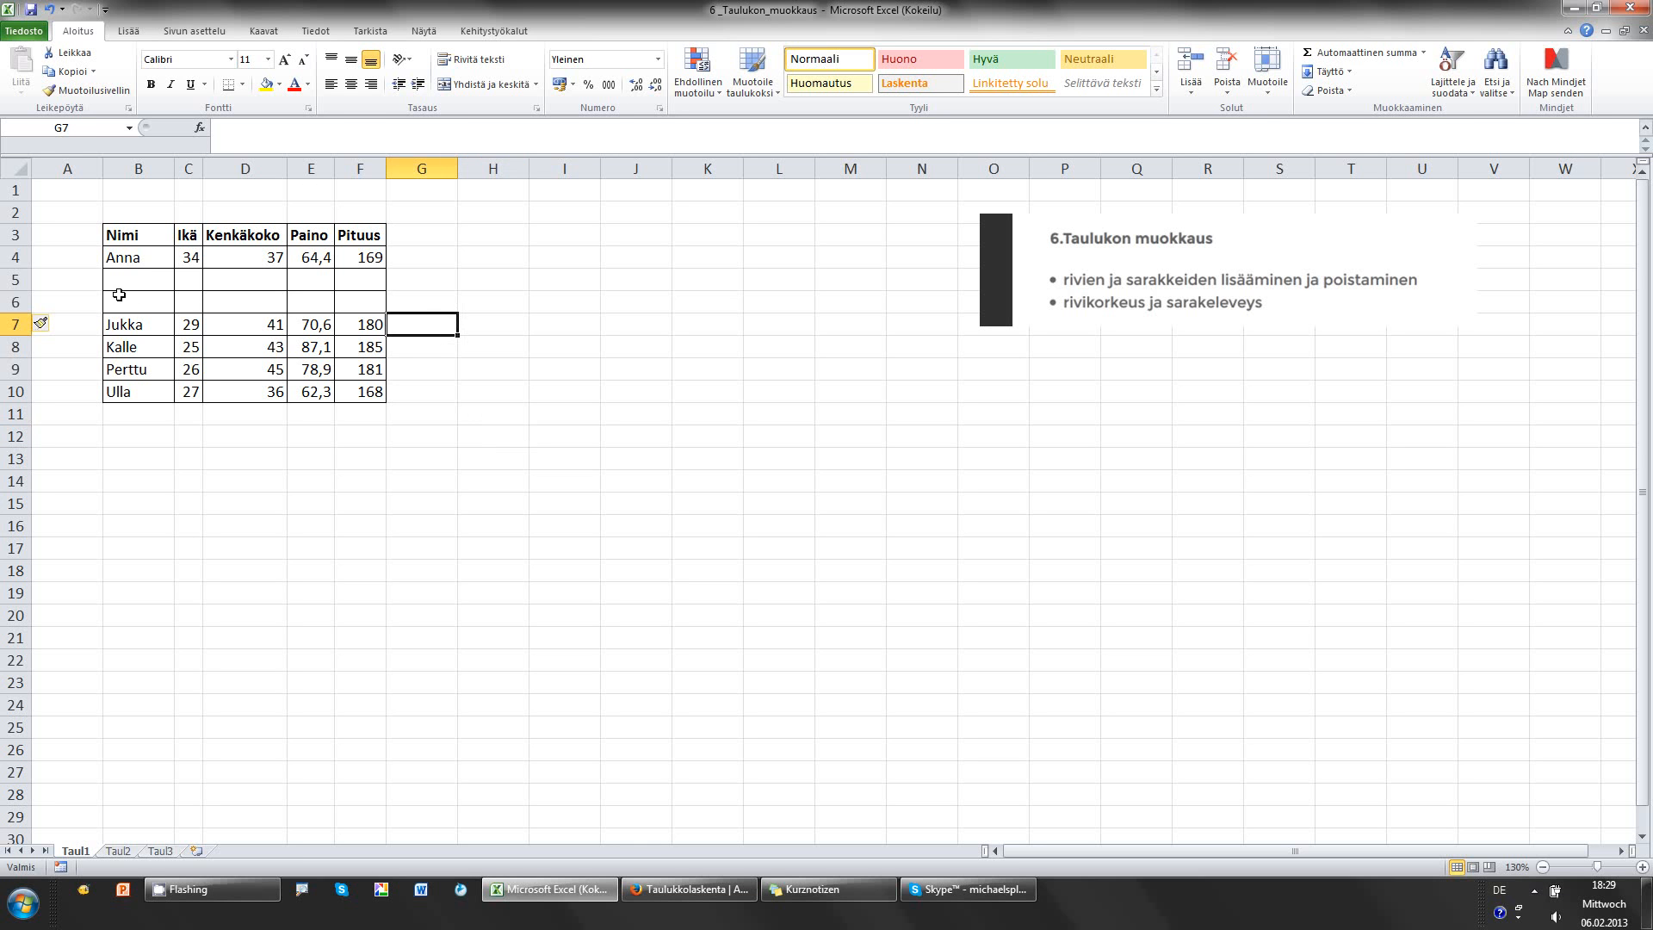